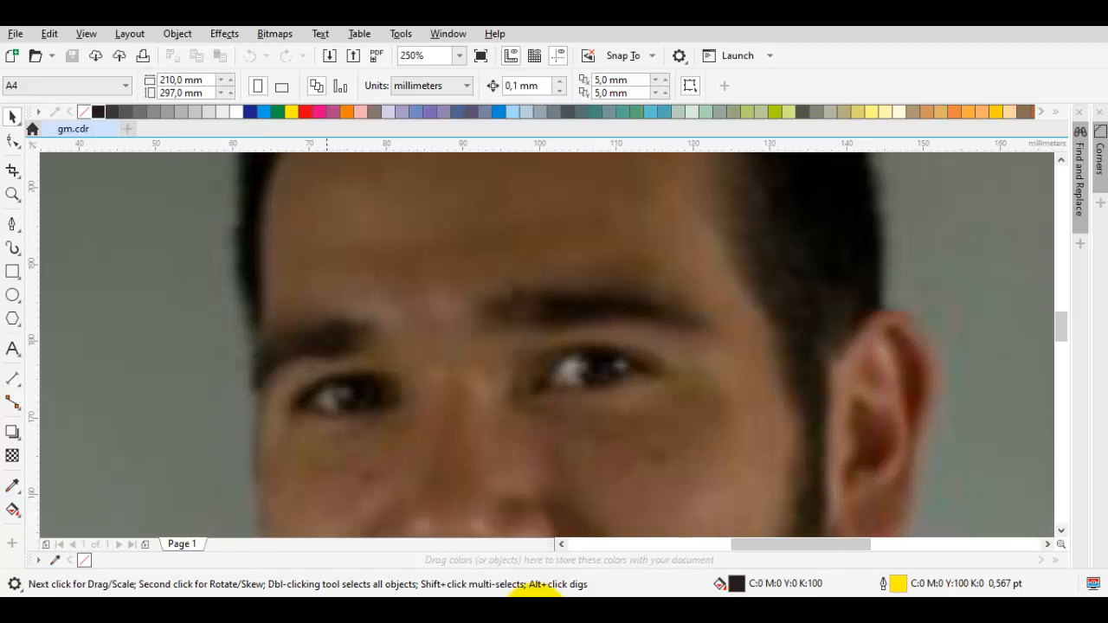
# Trace a thin closed lash-line shape, about 12.9 mm by 3.9 mm, along the upper edge of the left eye in the photo
pyautogui.scroll(2, 318, 423)
pyautogui.moveTo(317, 422); pyautogui.dragTo(334, 459)
pyautogui.press('space')
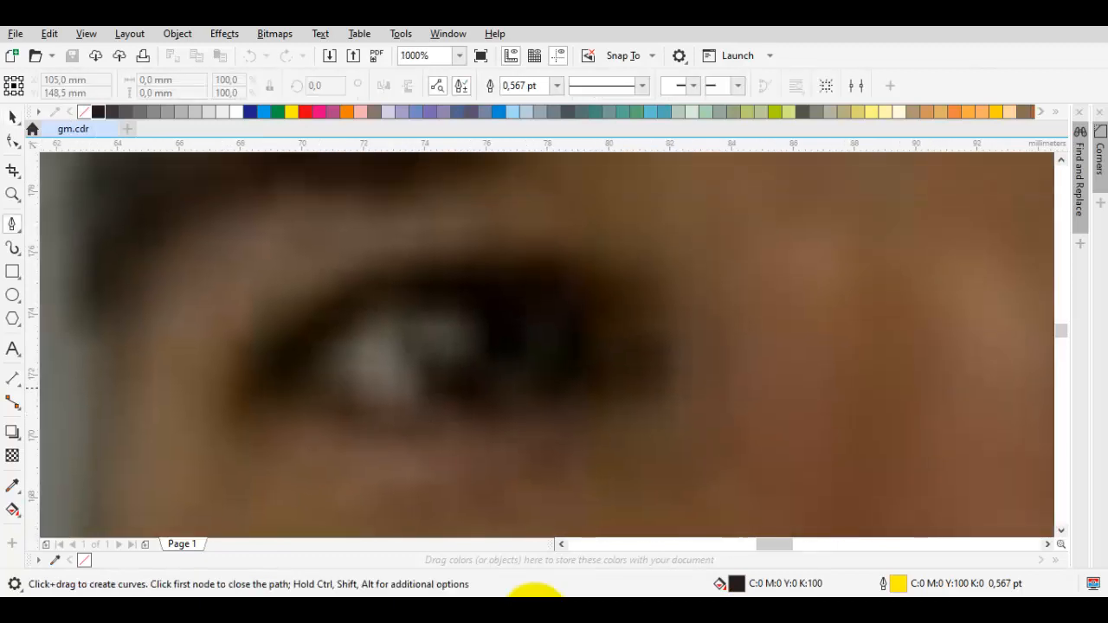
pyautogui.moveTo(431, 286); pyautogui.dragTo(564, 272)
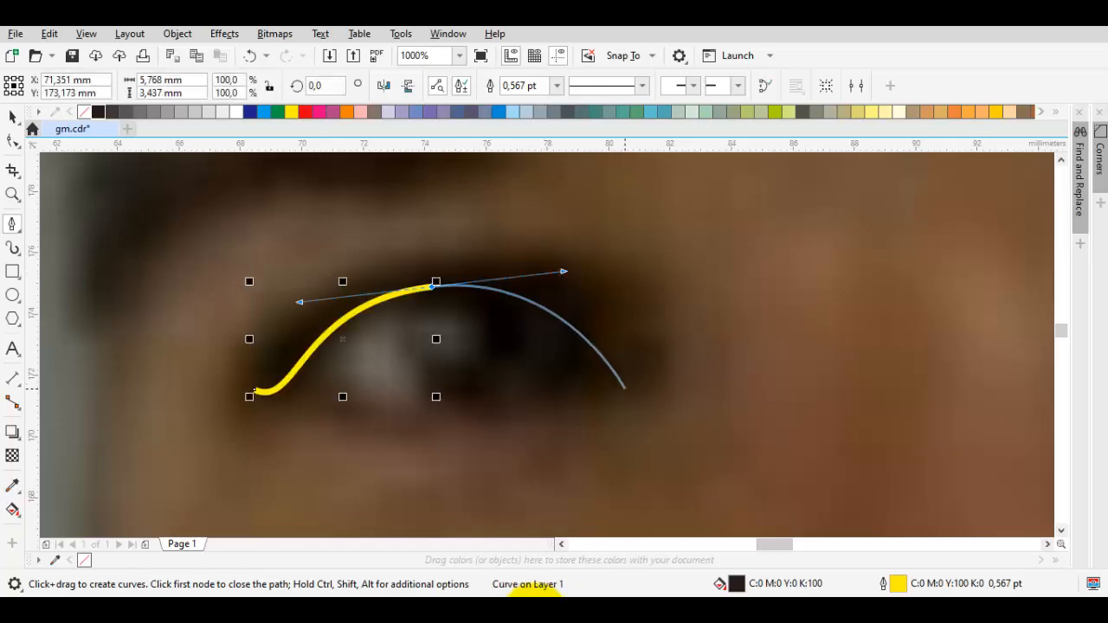
pyautogui.moveTo(637, 390); pyautogui.dragTo(662, 390)
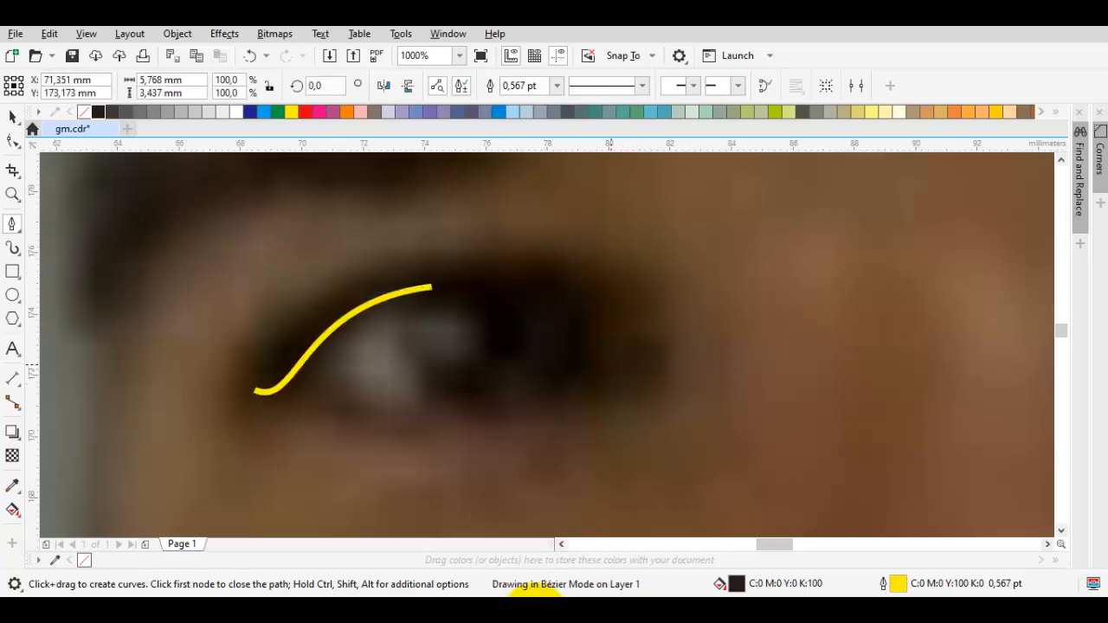
pyautogui.moveTo(434, 271); pyautogui.dragTo(570, 261)
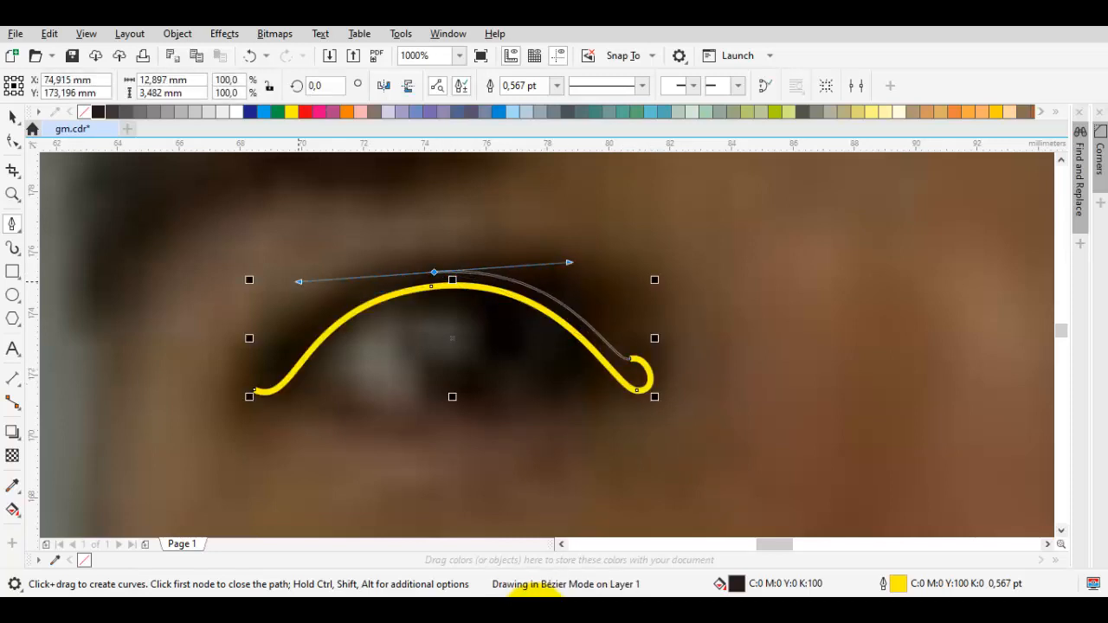
pyautogui.click(255, 391)
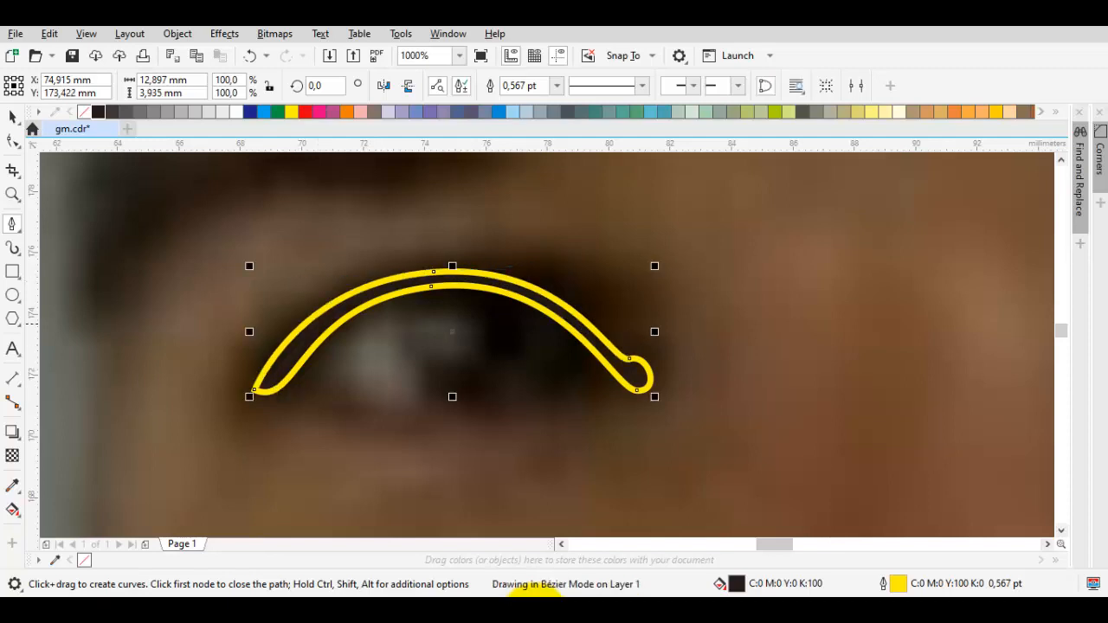
# Draw a closed crescent for the upper eyelid, about 12.3 mm by 3.1 mm, just above the lash-line shape
pyautogui.click(256, 354)
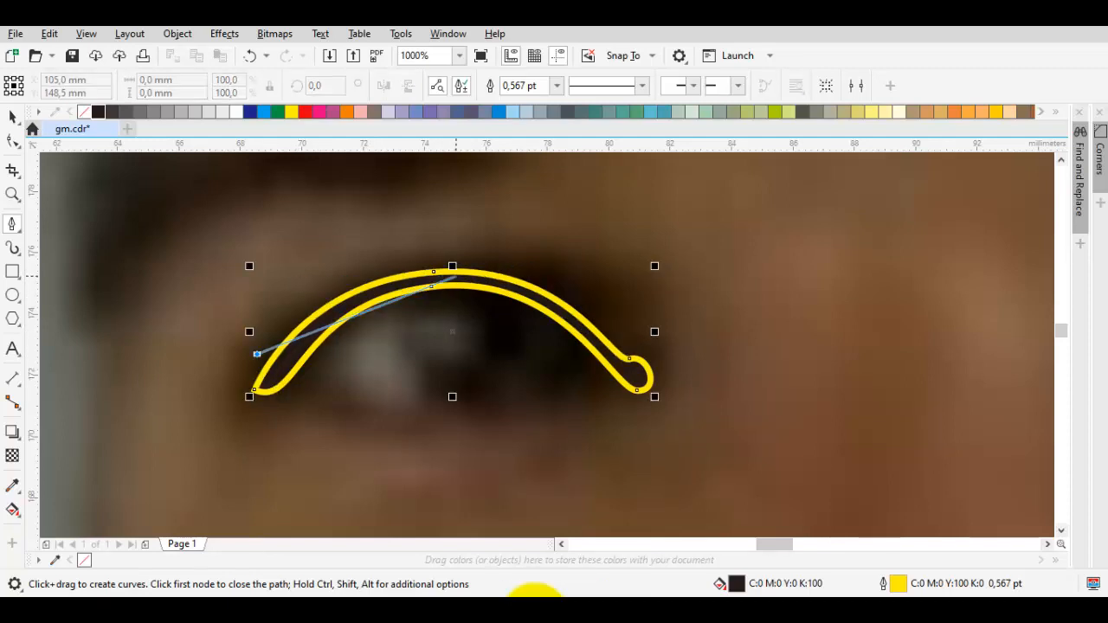
pyautogui.moveTo(456, 275); pyautogui.dragTo(555, 275)
pyautogui.click(634, 346)
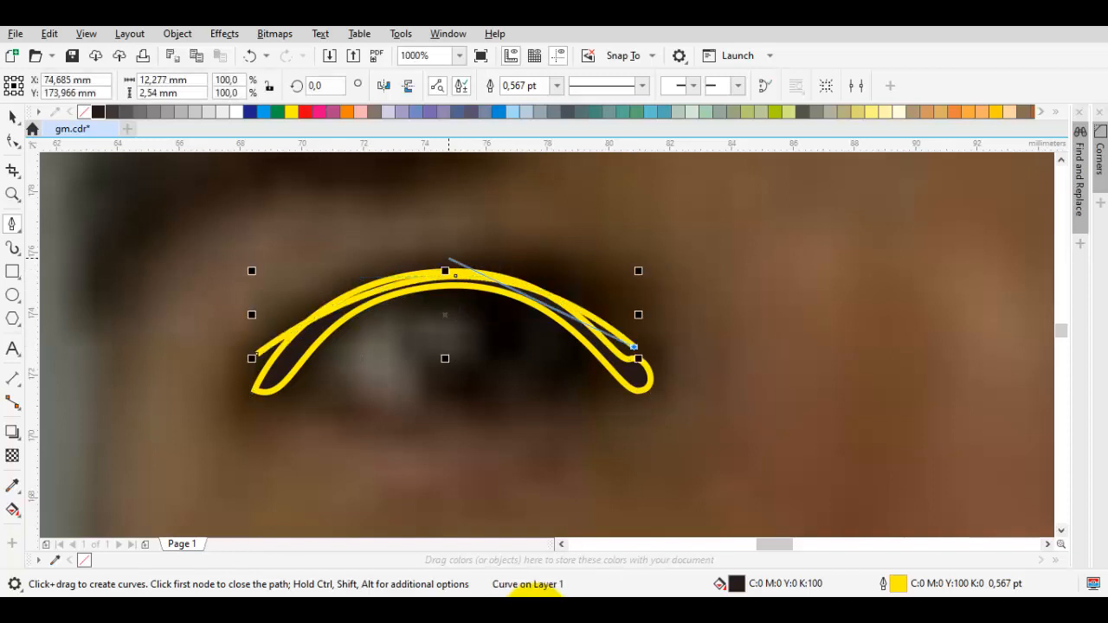
pyautogui.moveTo(451, 258); pyautogui.dragTo(280, 260)
pyautogui.click(259, 351)
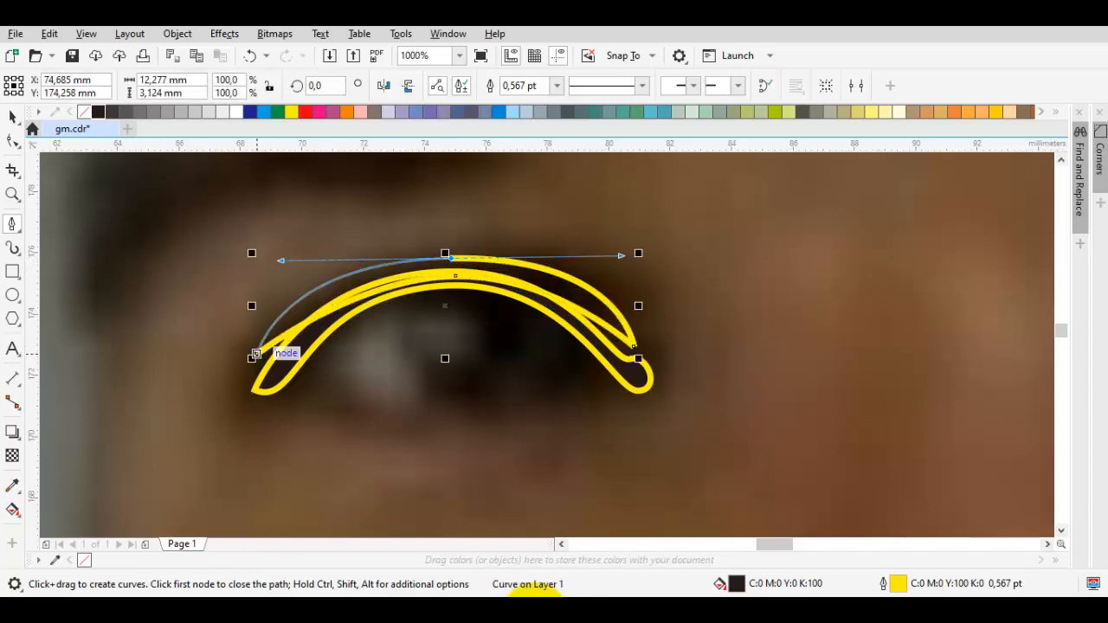
# Trace a thin closed lower-lid shape, about 12 mm by 2 mm, joining the two corners of the upper lash line
pyautogui.click(285, 364)
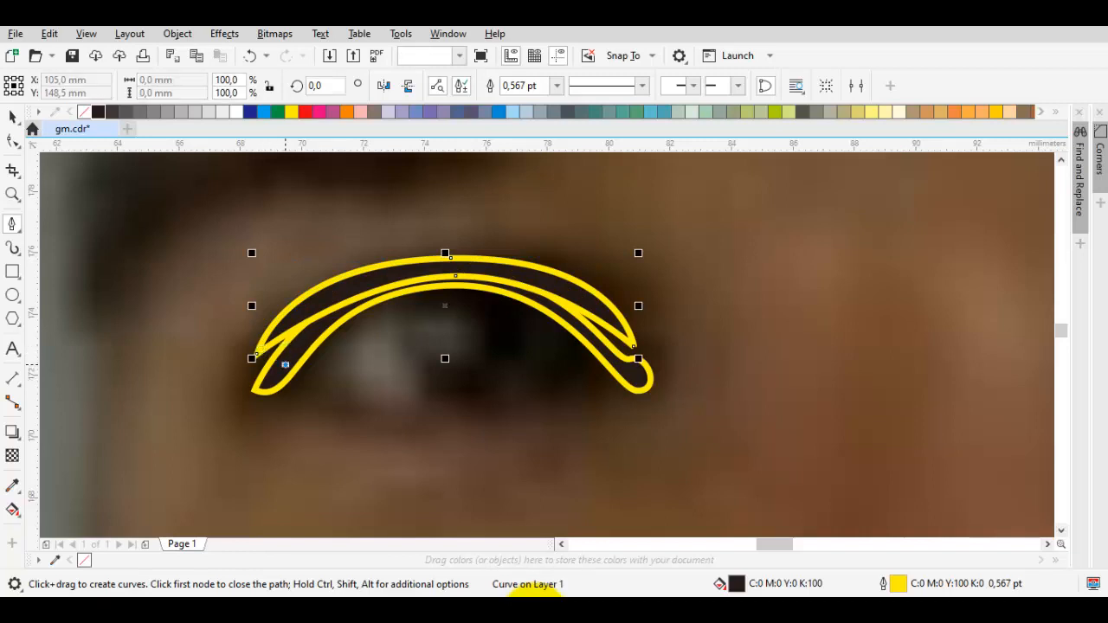
pyautogui.moveTo(454, 412); pyautogui.dragTo(588, 407)
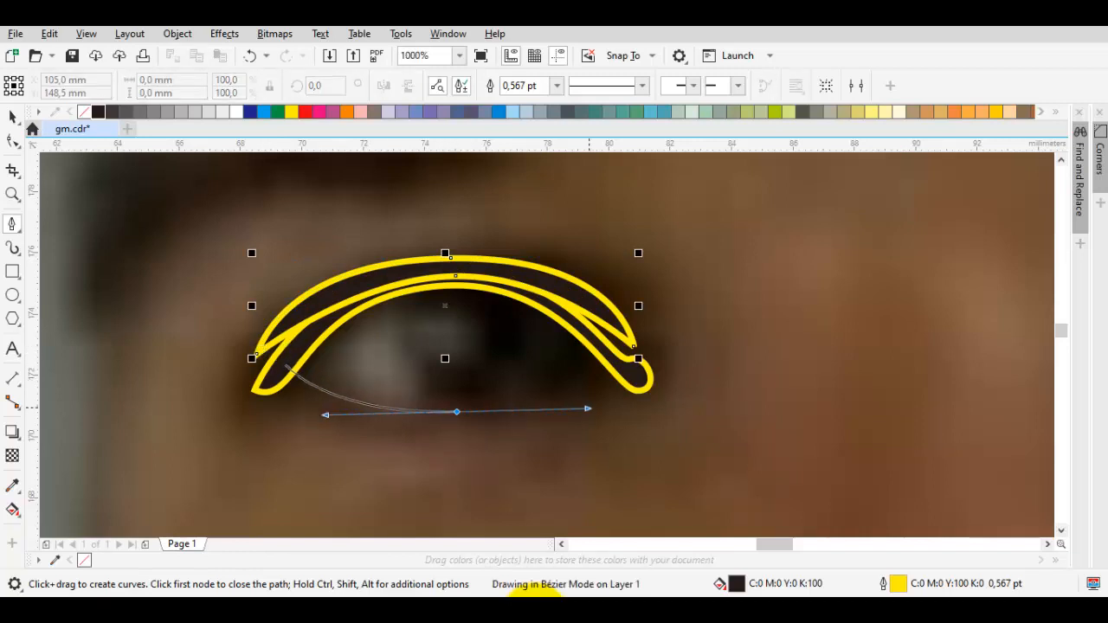
pyautogui.click(634, 355)
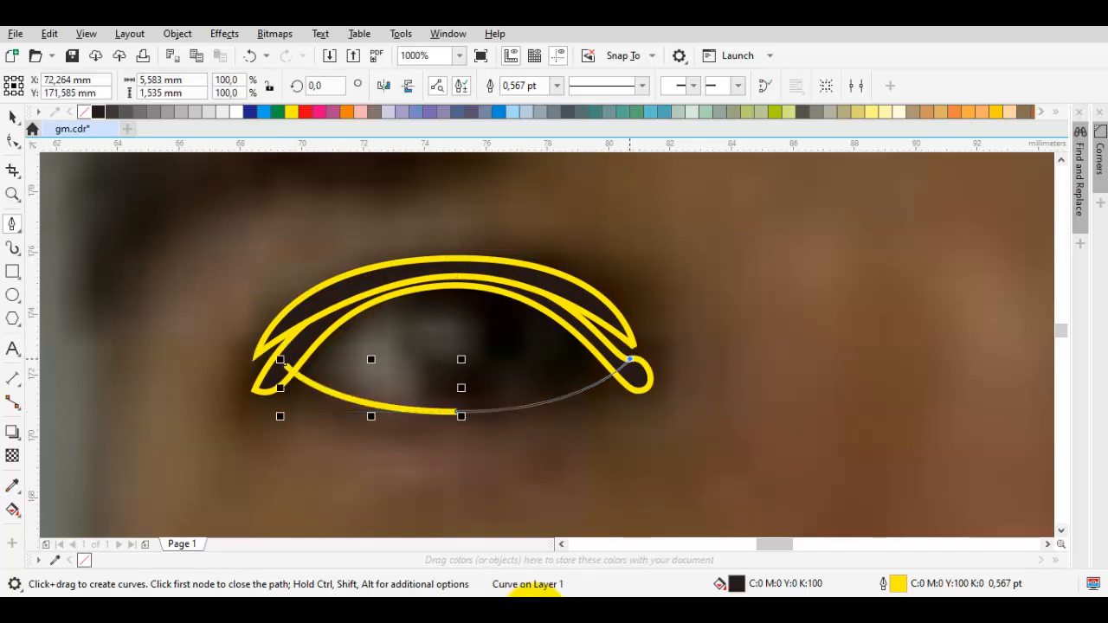
pyautogui.scroll(3, 635, 386)
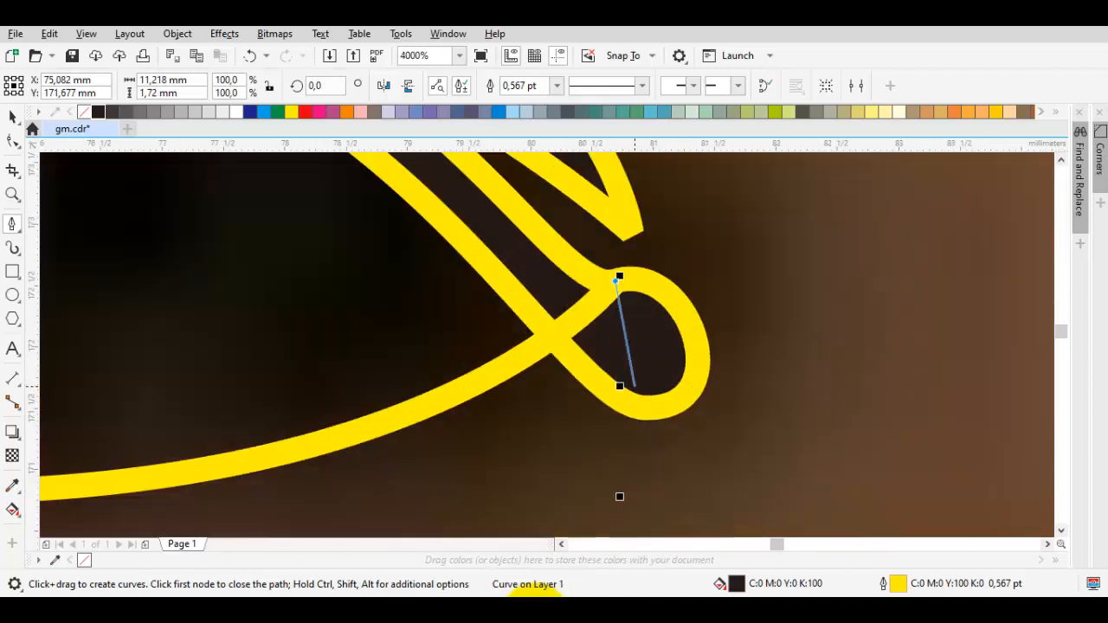
pyautogui.click(650, 378)
pyautogui.scroll(-1, 650, 378)
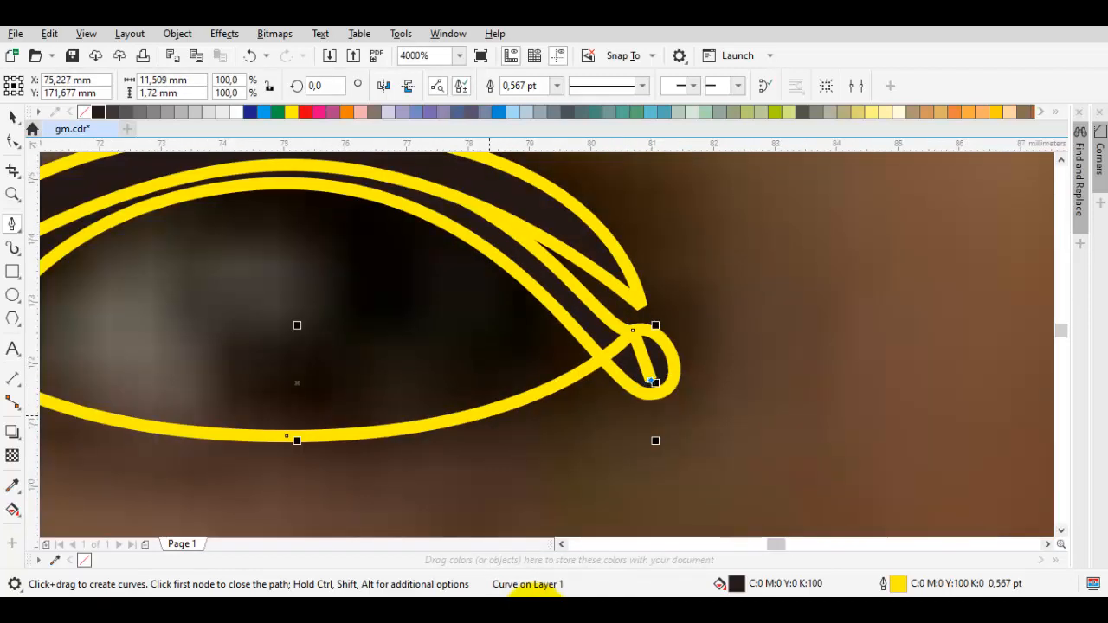
pyautogui.moveTo(440, 423); pyautogui.dragTo(798, 357)
pyautogui.moveTo(643, 386); pyautogui.dragTo(389, 392)
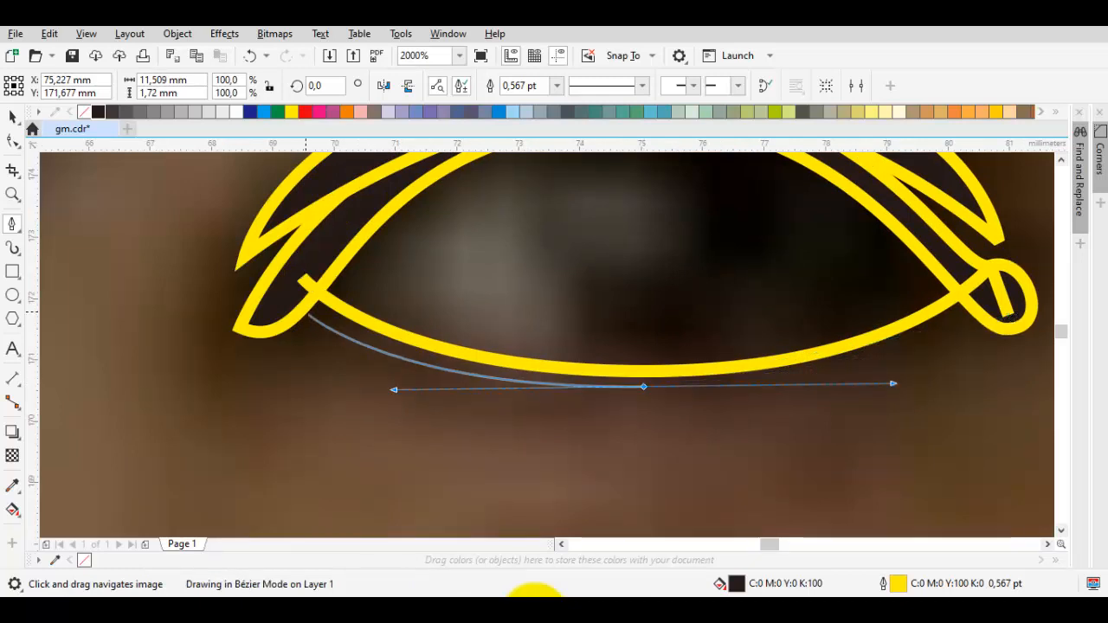
pyautogui.click(269, 304)
pyautogui.click(302, 277)
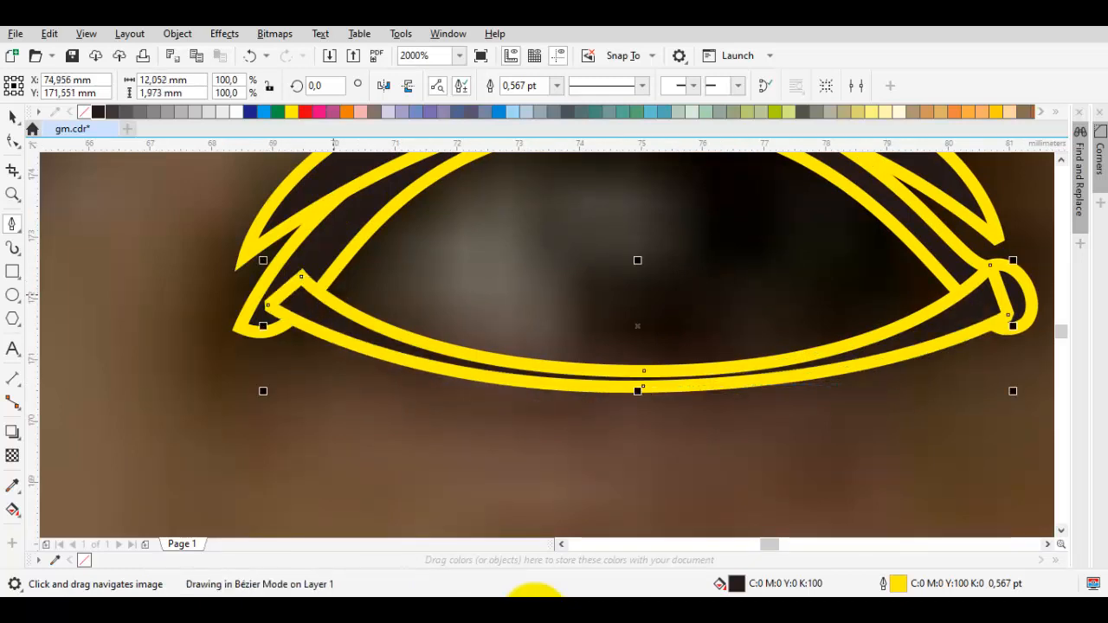
# Raise the middle node on the upper edge of the lower-lid shape slightly, by about 0.1 mm, to thicken its centre
pyautogui.scroll(-2, 562, 373)
pyautogui.press('space')
pyautogui.scroll(2, 589, 376)
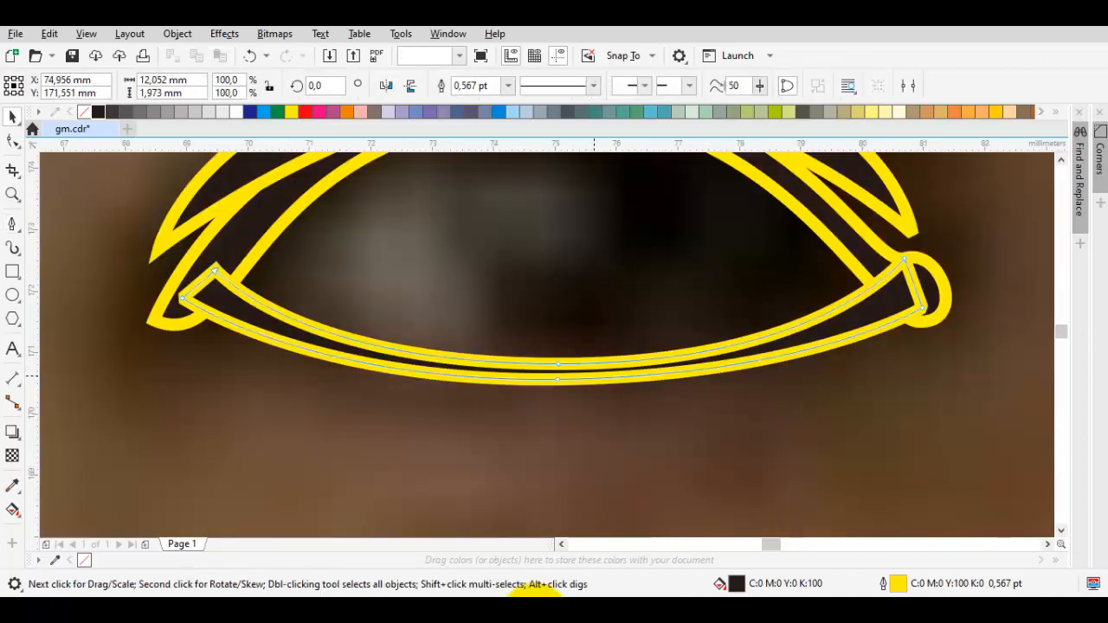
pyautogui.scroll(1, 599, 372)
pyautogui.press('F10')
pyautogui.moveTo(525, 351); pyautogui.dragTo(517, 342)
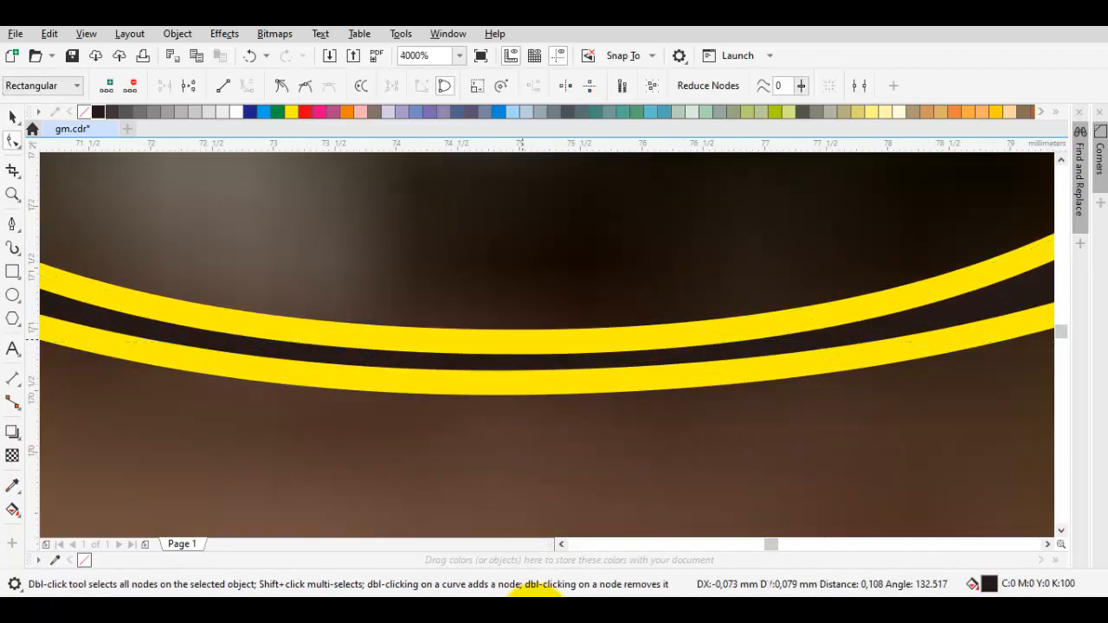
pyautogui.scroll(-1, 519, 346)
pyautogui.press('space')
pyautogui.scroll(-2, 554, 338)
# Raise the top middle node of the upper eyelid crescent by about 0.15 mm
pyautogui.press('F10')
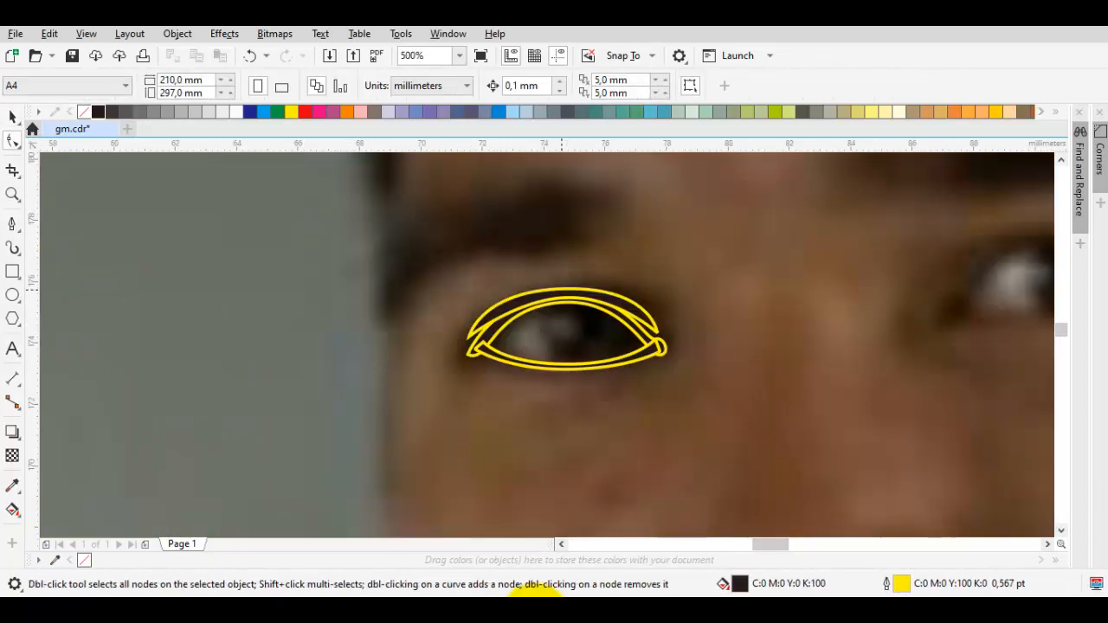
pyautogui.scroll(2, 562, 290)
pyautogui.scroll(2, 584, 281)
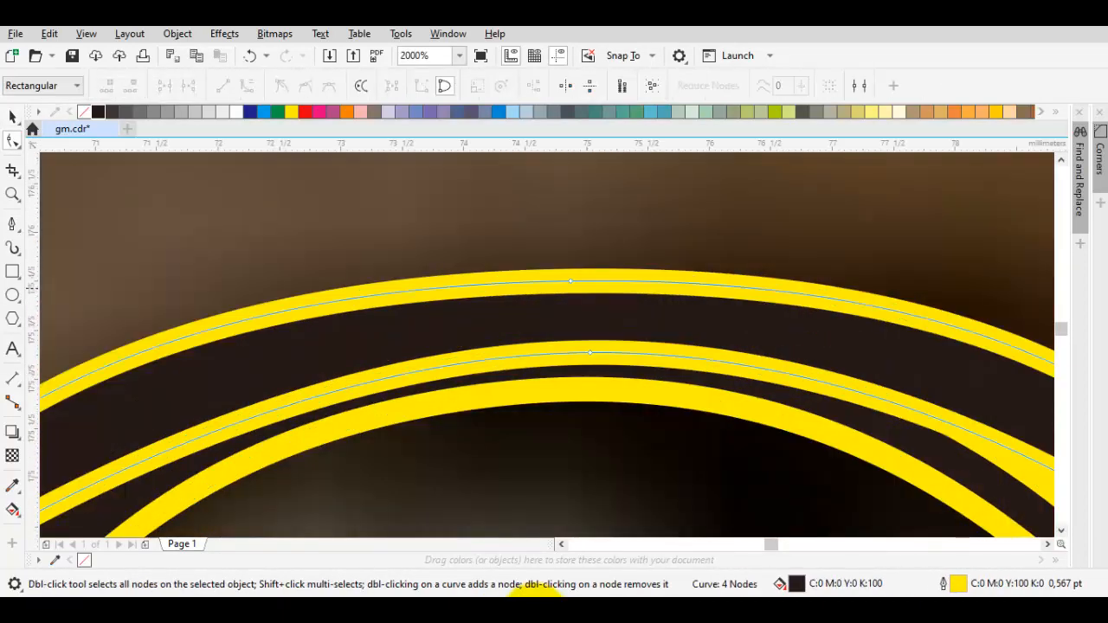
pyautogui.moveTo(561, 275); pyautogui.dragTo(571, 239)
pyautogui.scroll(-4, 582, 258)
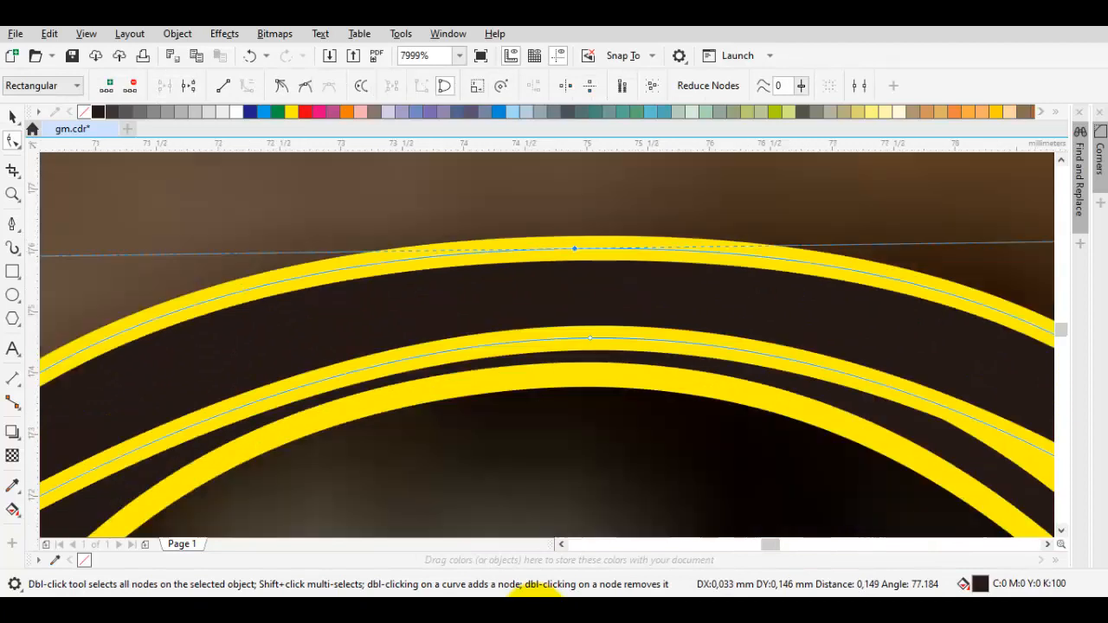
pyautogui.press('space')
pyautogui.press('Escape')
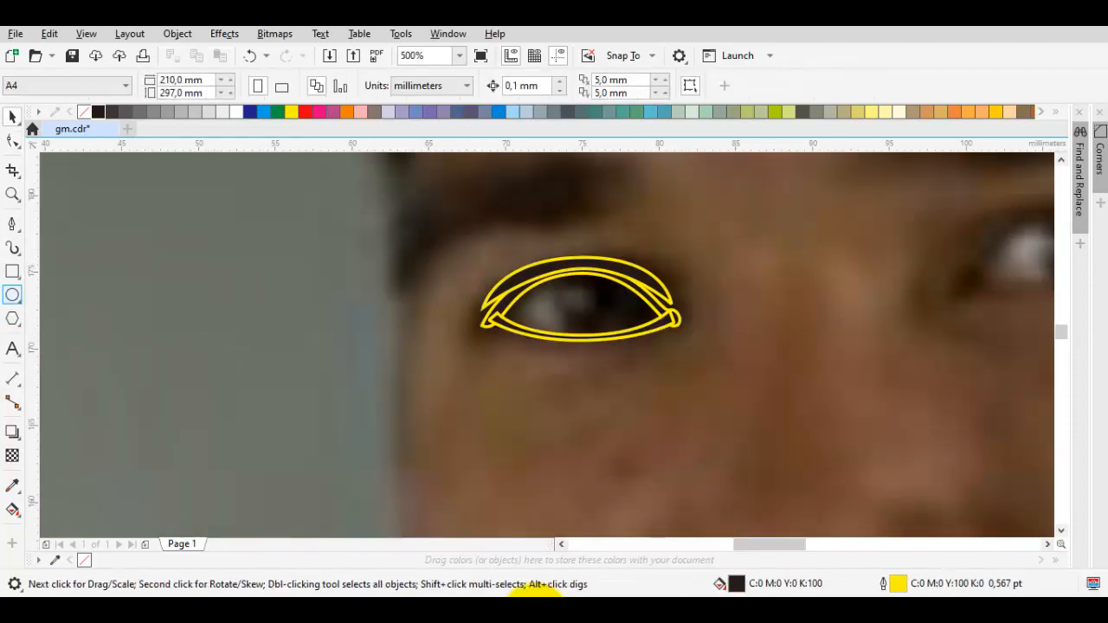
# Draw a circle about 5.3 mm across for the iris and position it in the middle of the eye opening
pyautogui.scroll(1, 616, 357)
pyautogui.moveTo(611, 341); pyautogui.dragTo(626, 404)
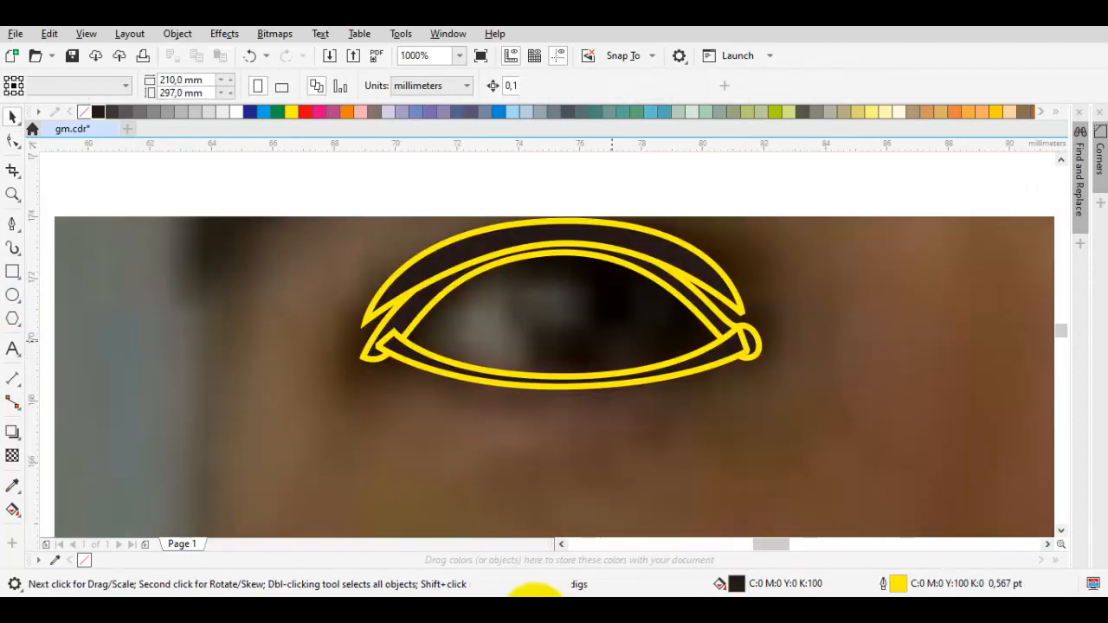
pyautogui.press('F7')
pyautogui.moveTo(501, 231); pyautogui.dragTo(637, 396)
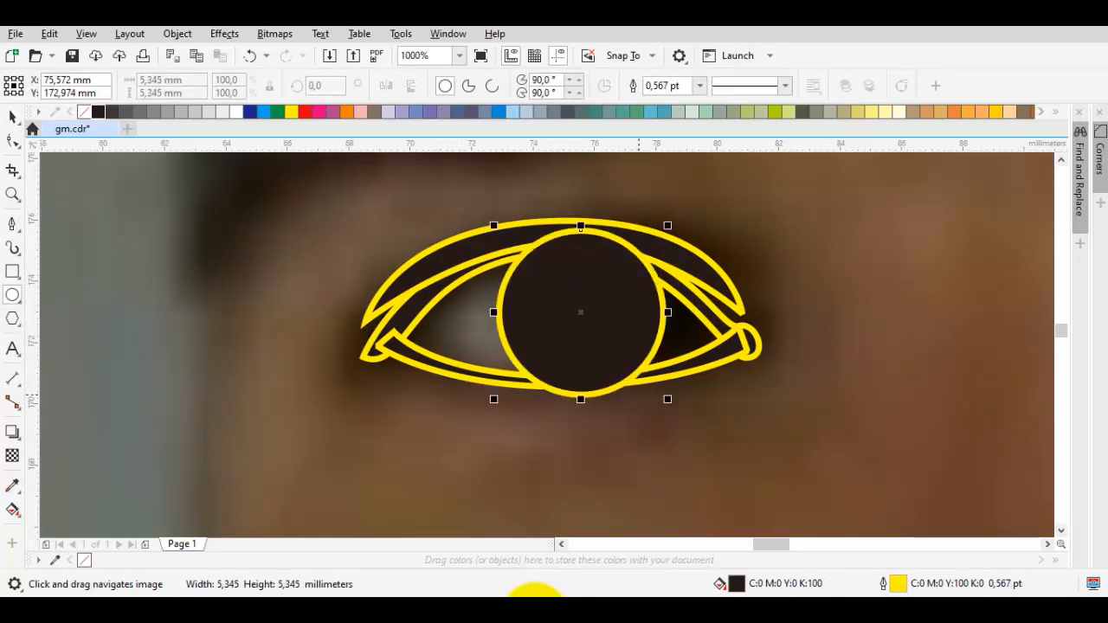
pyautogui.press('space')
pyautogui.moveTo(623, 321); pyautogui.dragTo(667, 277)
pyautogui.scroll(-1, 601, 331)
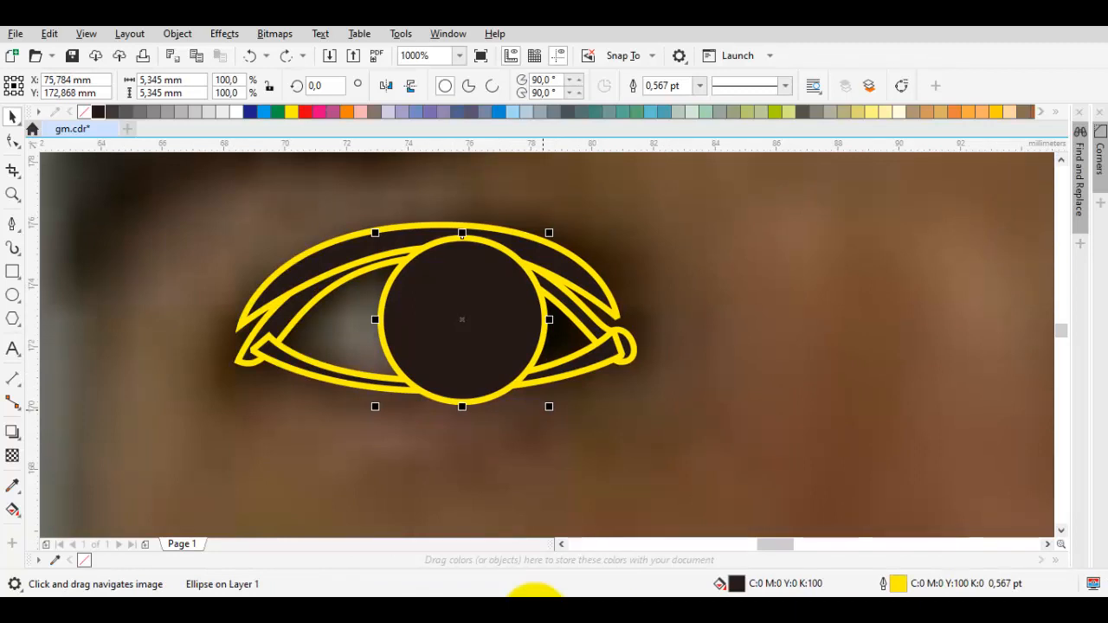
# Enlarge the iris circle to about 5.5 mm across and recentre it between the upper and lower lids
pyautogui.moveTo(549, 407); pyautogui.dragTo(554, 411)
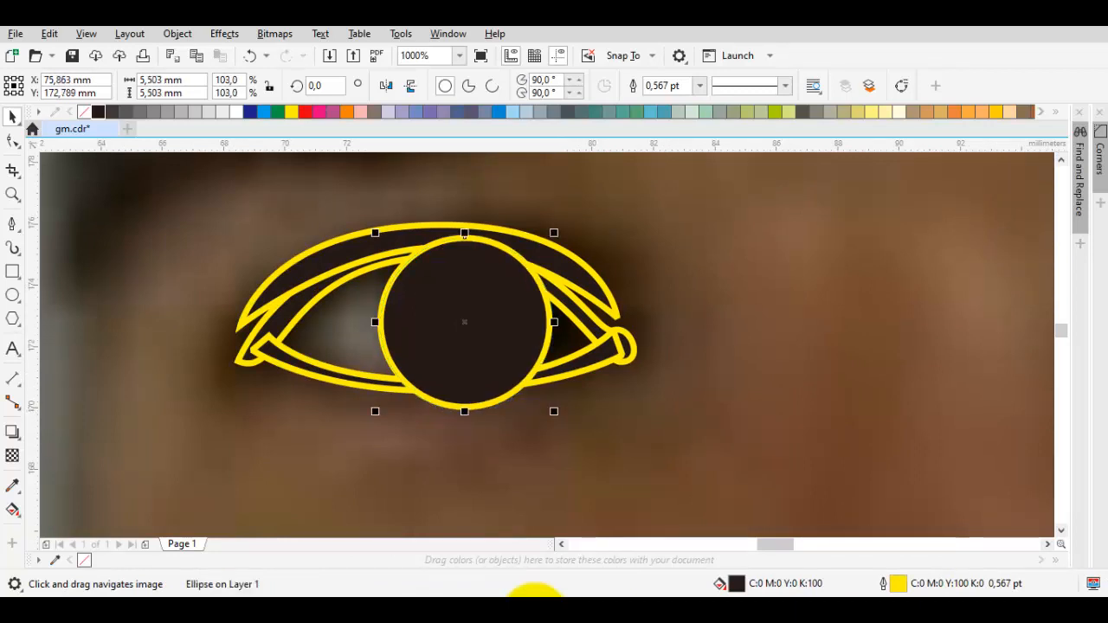
pyautogui.scroll(1, 485, 336)
pyautogui.moveTo(485, 334); pyautogui.dragTo(482, 328)
pyautogui.scroll(-1, 482, 328)
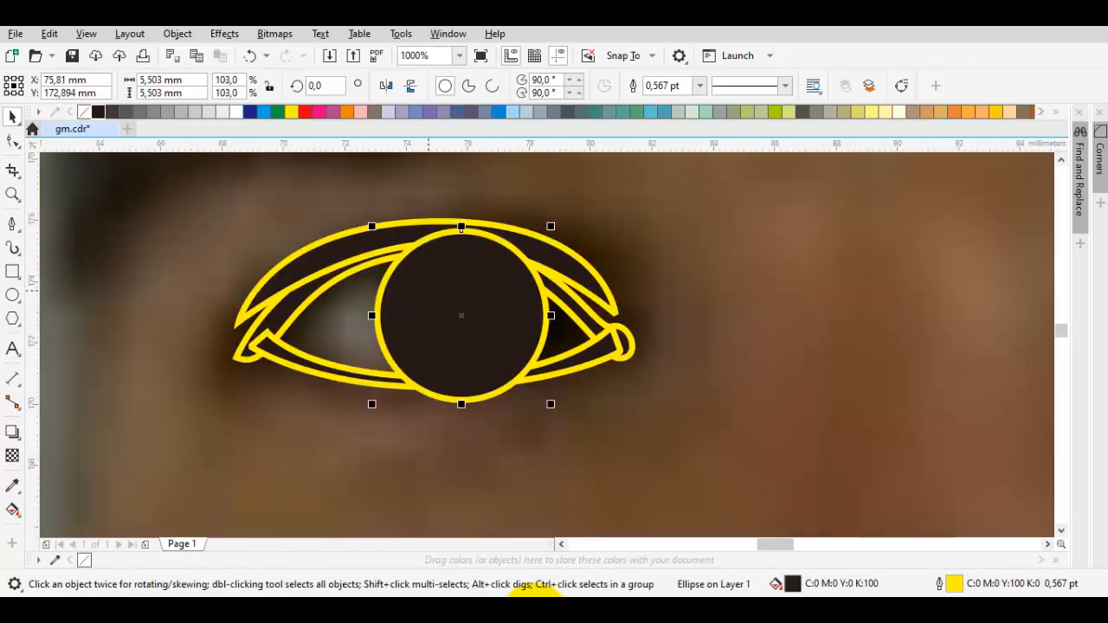
# Make a copy of the iris circle scaled to about 1.1 mm, place it in the iris's upper-left area and fill it white
pyautogui.moveTo(428, 291); pyautogui.dragTo(440, 295)
pyautogui.moveTo(562, 230); pyautogui.dragTo(405, 250)
pyautogui.rightClick(500, 292)
pyautogui.scroll(1, 476, 329)
pyautogui.moveTo(365, 289); pyautogui.dragTo(381, 289)
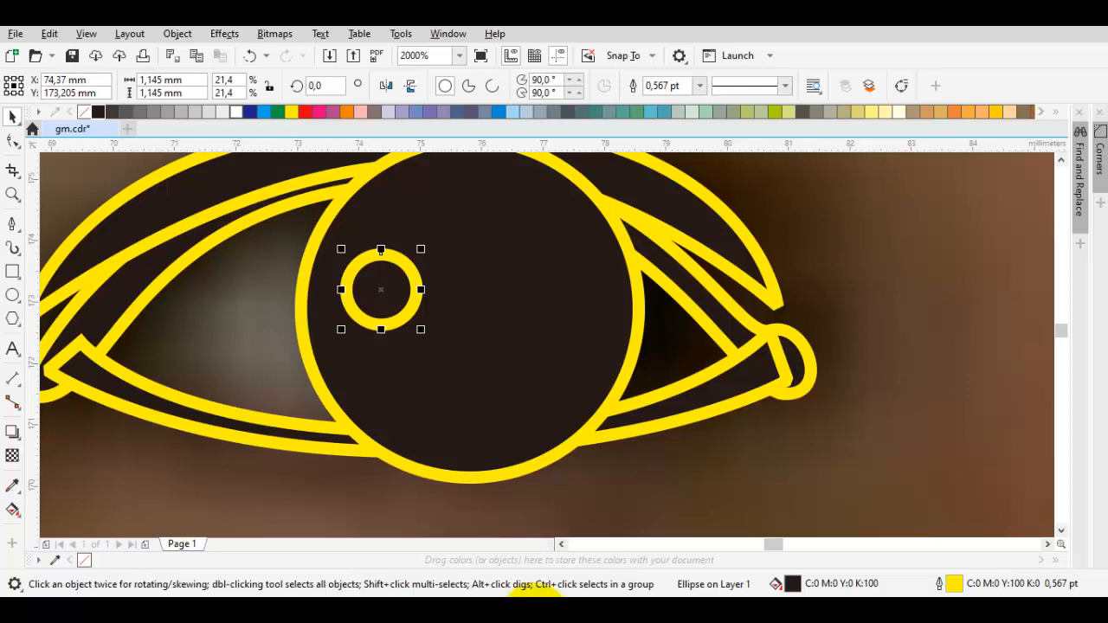
pyautogui.click(236, 110)
# Move the large iris circle behind the upper and lower lid shapes in the stacking order
pyautogui.click(503, 231)
pyautogui.scroll(-1, 539, 242)
pyautogui.moveTo(541, 242); pyautogui.dragTo(565, 289)
pyautogui.scroll(1, 467, 331)
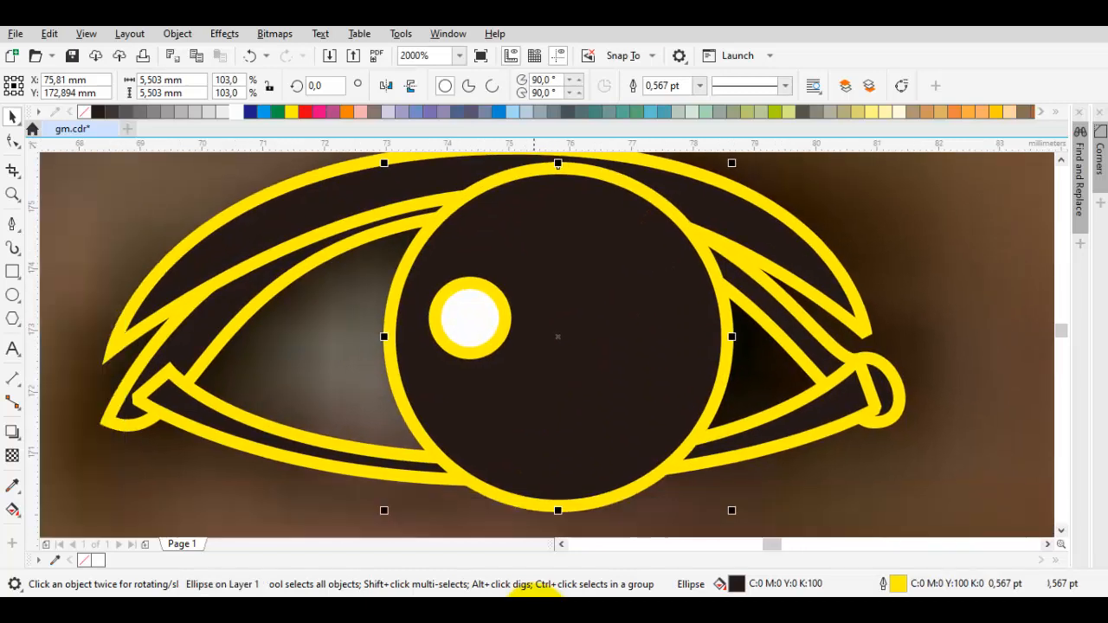
pyautogui.rightClick(558, 163)
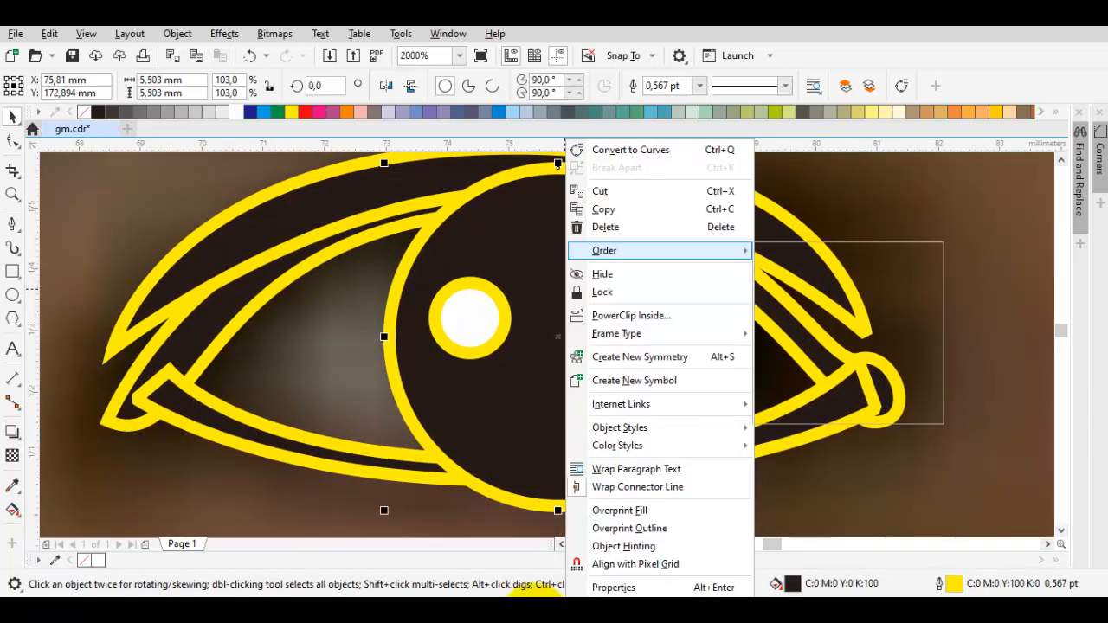
pyautogui.click(803, 371)
pyautogui.click(981, 371)
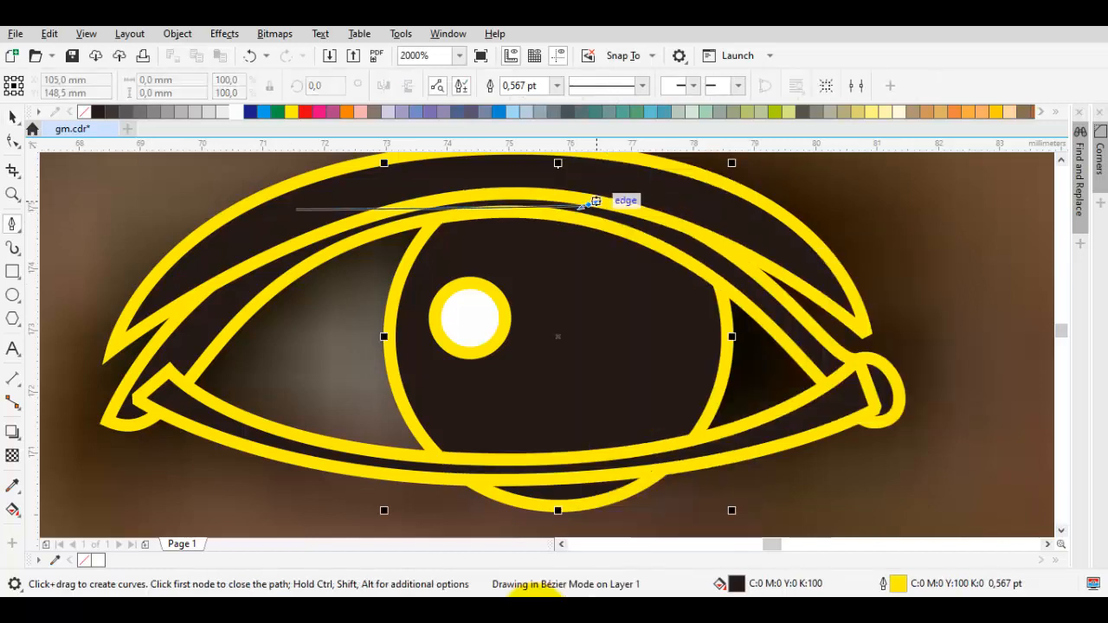
# Draw a closed shape around the eye opening, covering the iris parts beyond the lids, and trim the iris circle with it
pyautogui.moveTo(588, 204); pyautogui.dragTo(768, 252)
pyautogui.click(826, 359)
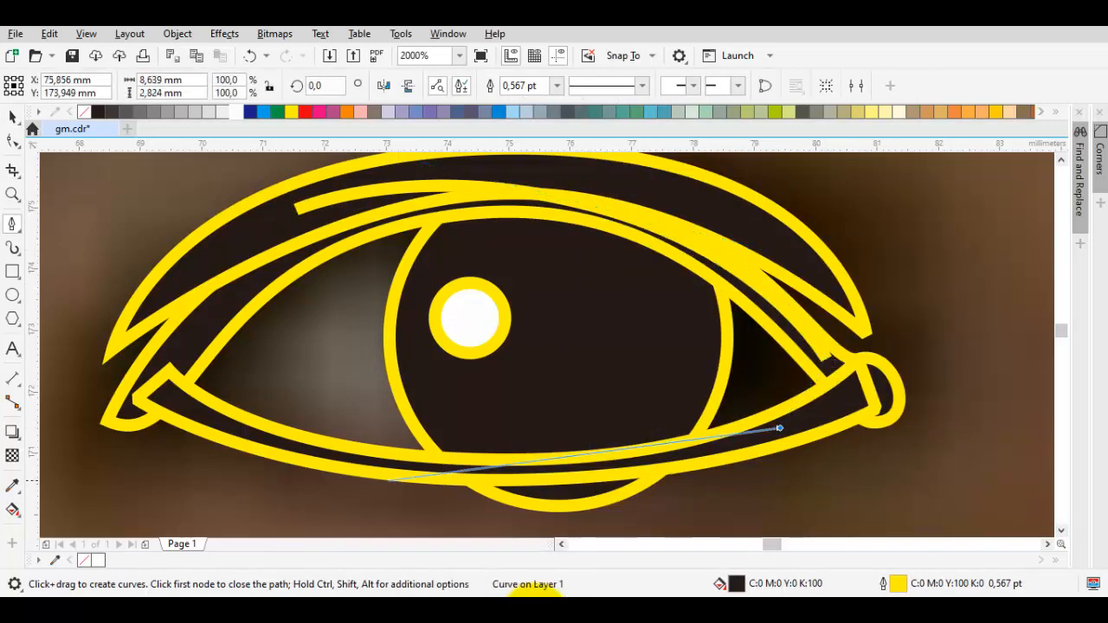
pyautogui.moveTo(384, 463); pyautogui.dragTo(161, 437)
pyautogui.moveTo(698, 514); pyautogui.dragTo(967, 462)
pyautogui.moveTo(969, 304); pyautogui.dragTo(962, 292)
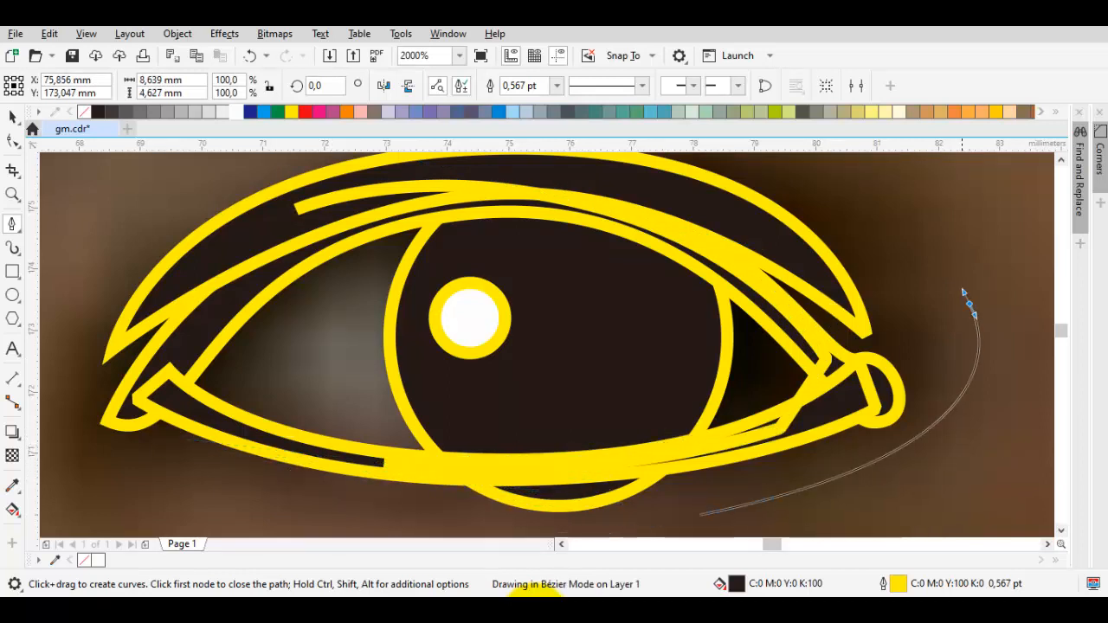
pyautogui.moveTo(846, 211); pyautogui.dragTo(843, 257)
pyautogui.click(798, 234)
pyautogui.moveTo(532, 182); pyautogui.dragTo(373, 176)
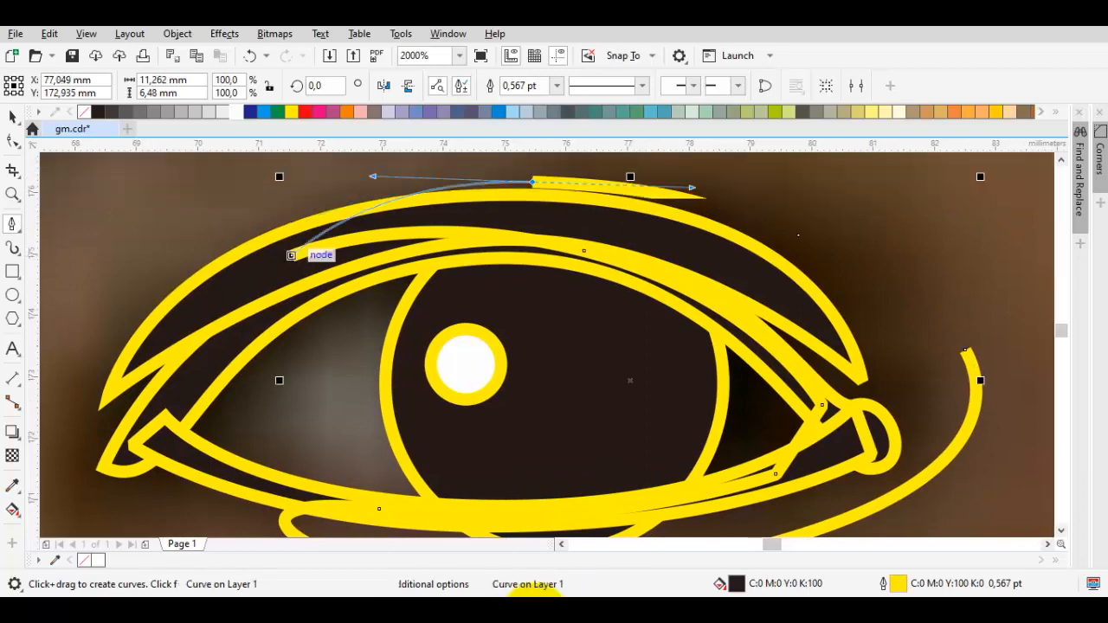
pyautogui.click(291, 254)
pyautogui.press('space')
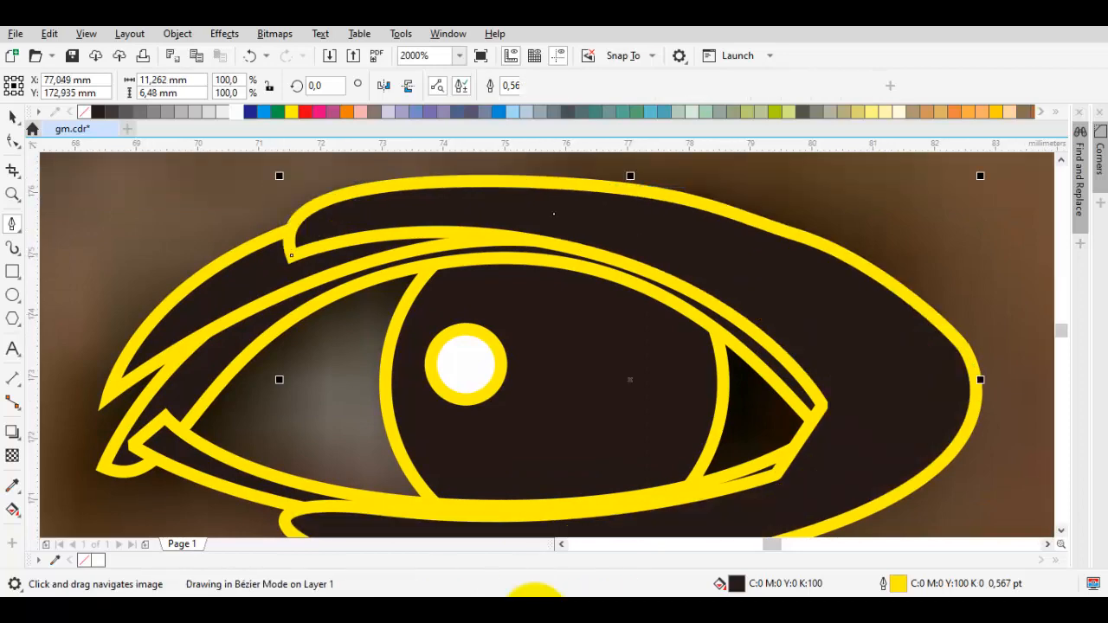
pyautogui.click(593, 86)
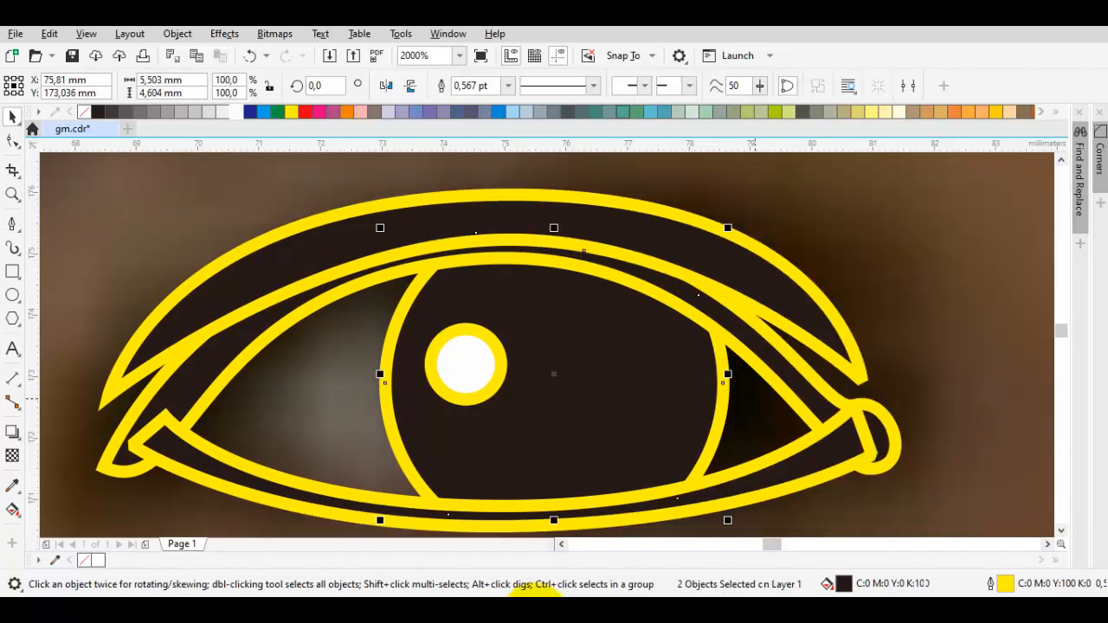
# Draw a closed shape about 1.5 by 2 mm over the eye's inner corner and fill it red
pyautogui.moveTo(757, 345)
pyautogui.mouseDown()
pyautogui.moveTo(735, 283)
pyautogui.moveTo(768, 322)
pyautogui.mouseUp()
pyautogui.press('space')
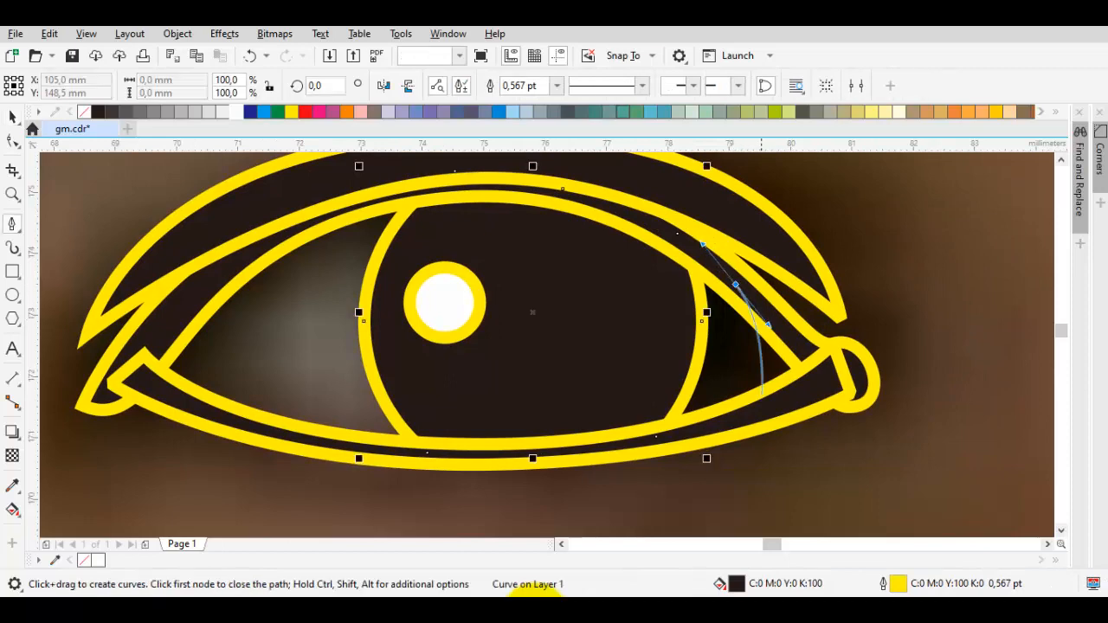
pyautogui.click(747, 409)
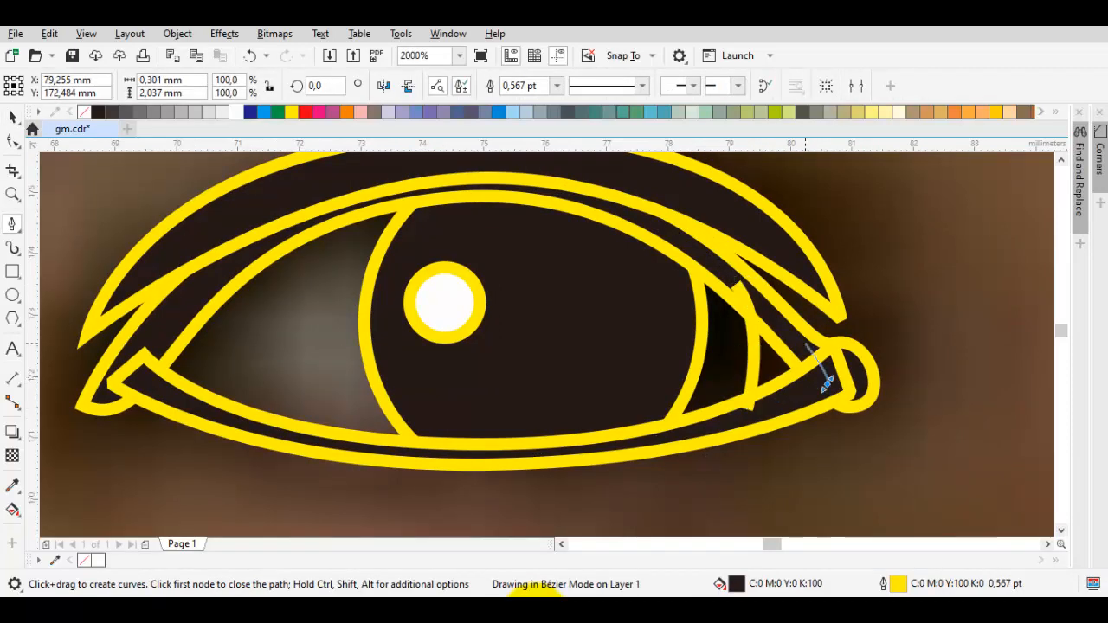
pyautogui.click(826, 386)
pyautogui.moveTo(733, 283); pyautogui.dragTo(734, 284)
pyautogui.click(305, 111)
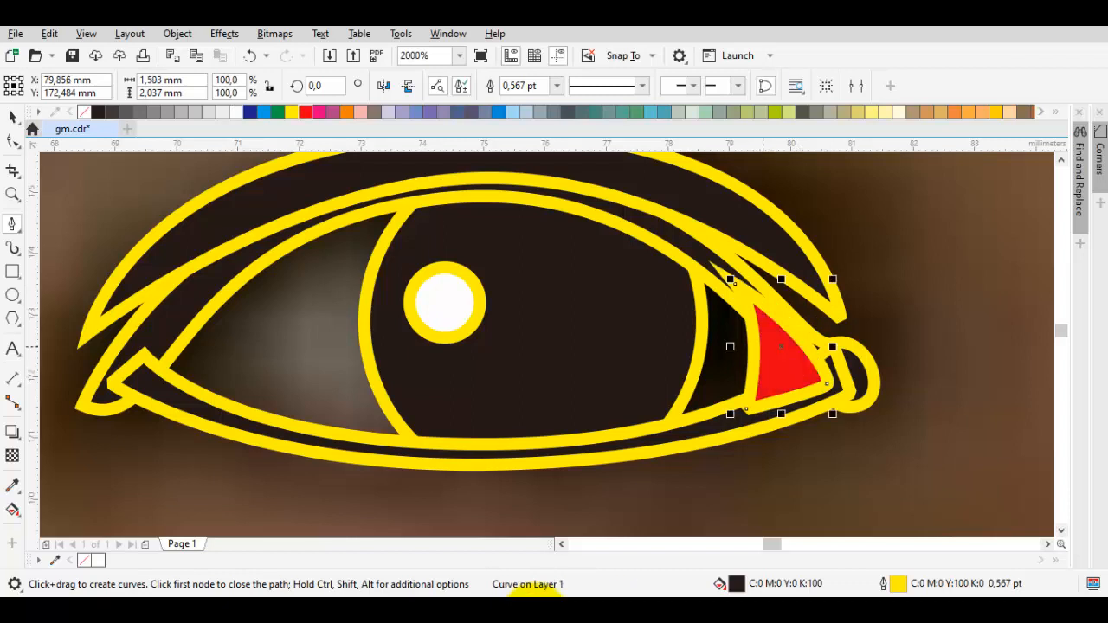
# Place the red corner shape directly in front of the photo so it sits behind the lid shapes
pyautogui.rightClick(763, 347)
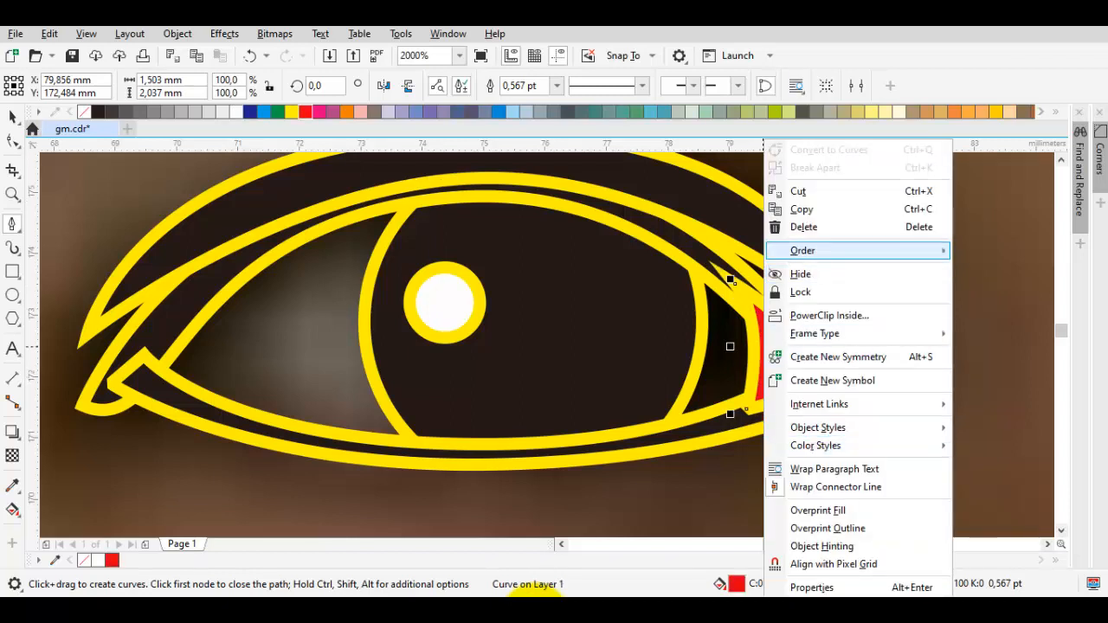
pyautogui.moveTo(831, 250)
pyautogui.click(626, 371)
pyautogui.click(754, 328)
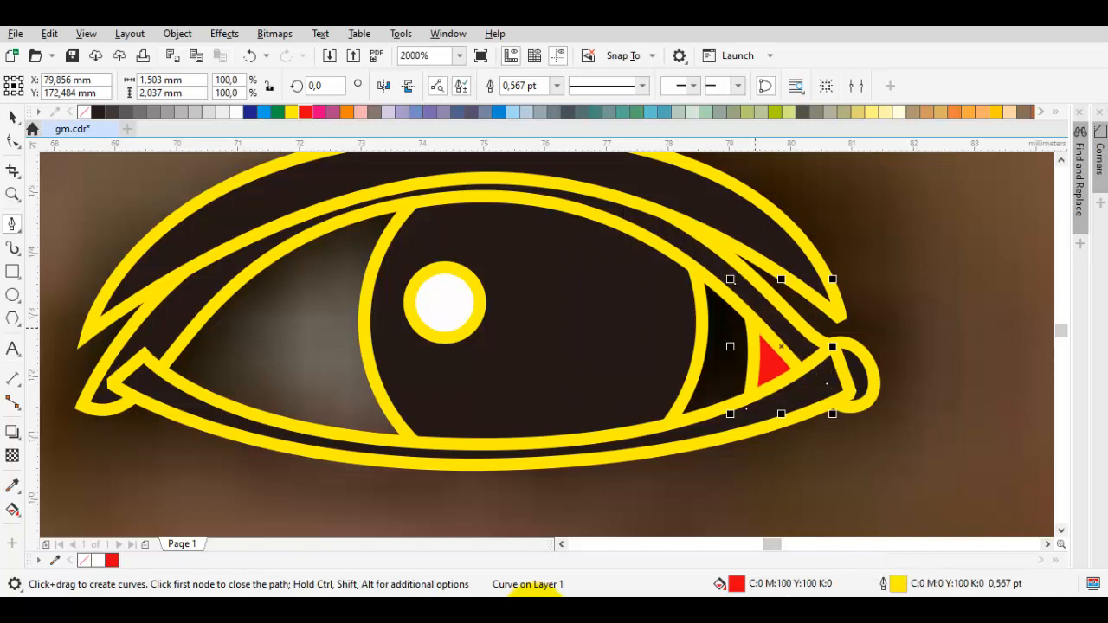
# Draw a closed eye-white shape about 8.6 by 3 mm spanning both sides of the iris and fill it white
pyautogui.moveTo(557, 319); pyautogui.dragTo(699, 250)
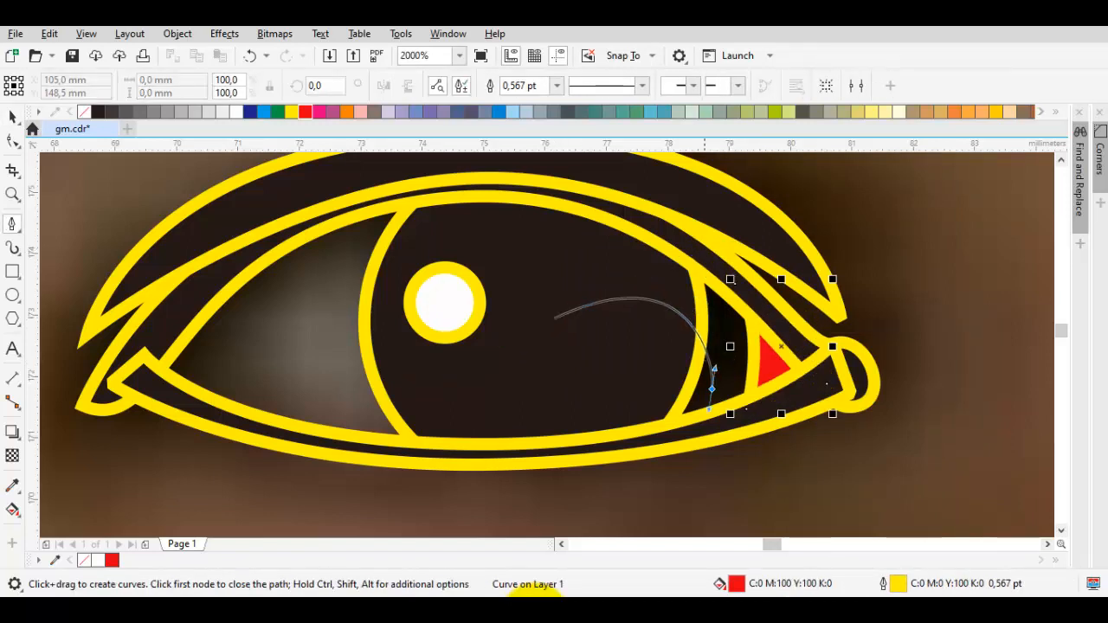
pyautogui.moveTo(660, 433); pyautogui.dragTo(656, 436)
pyautogui.moveTo(252, 386); pyautogui.dragTo(91, 305)
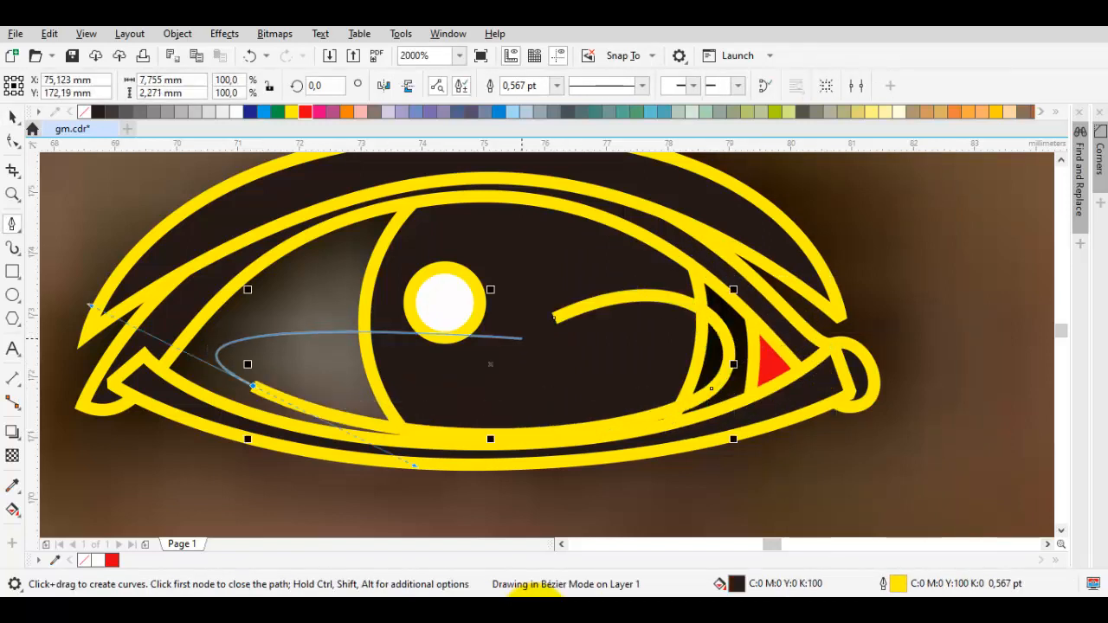
pyautogui.click(555, 319)
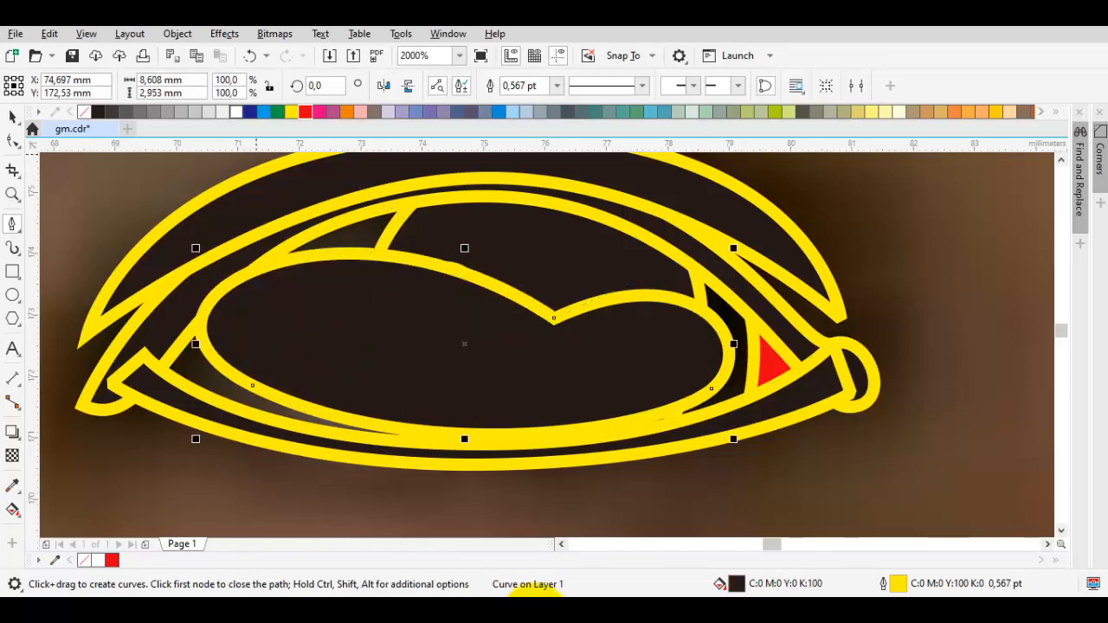
pyautogui.click(236, 112)
# Place the white eye shape directly in front of the photo, behind the iris and lid shapes
pyautogui.rightClick(337, 297)
pyautogui.moveTo(430, 250)
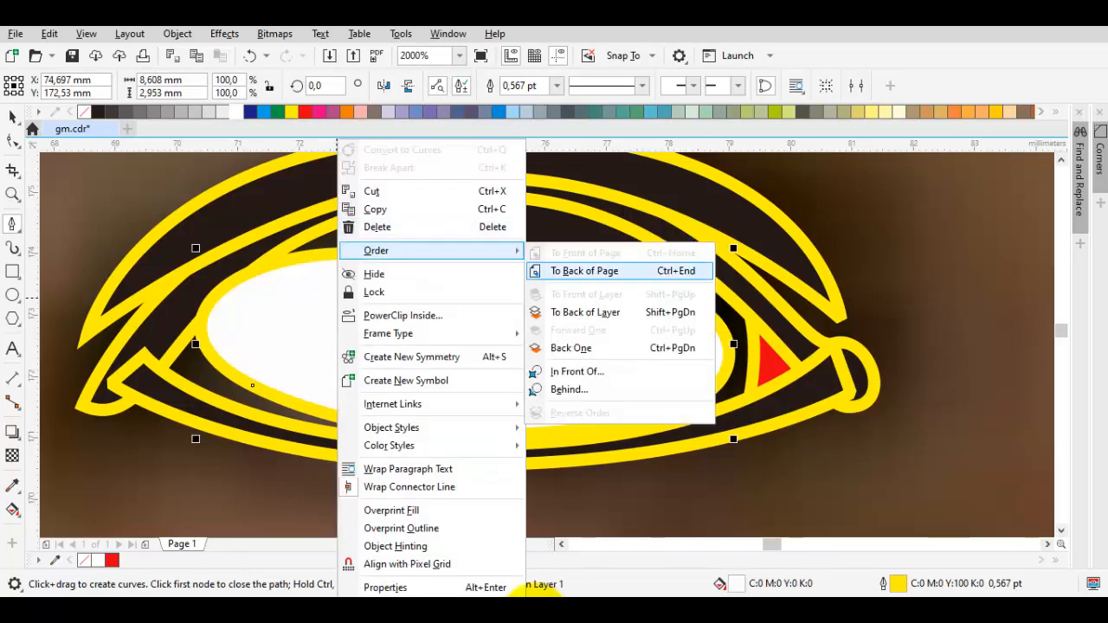
pyautogui.click(576, 372)
pyautogui.click(894, 297)
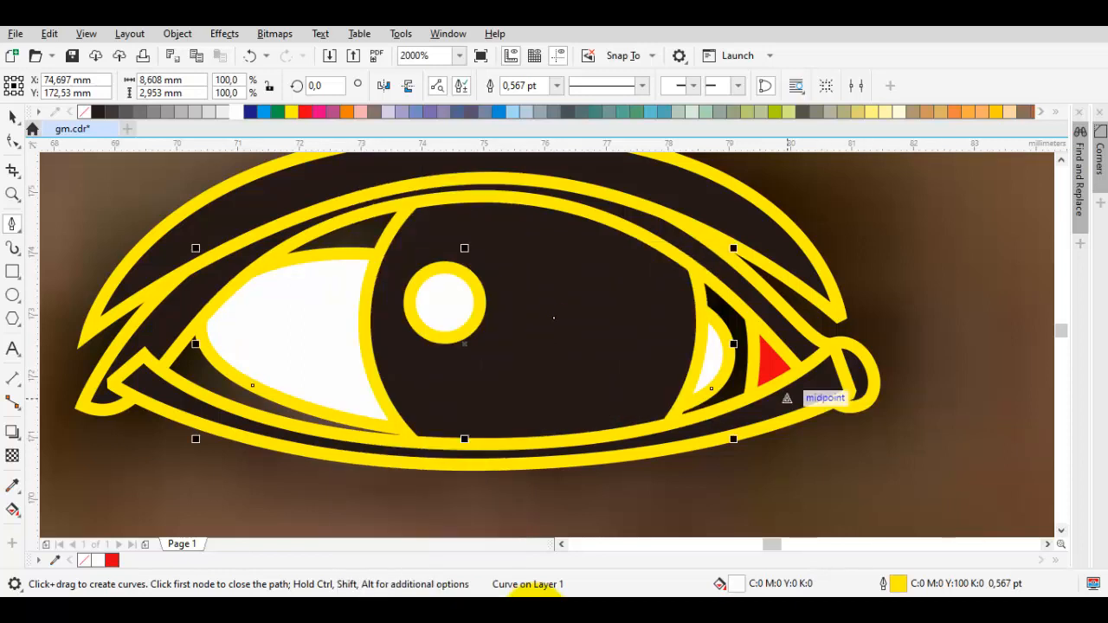
# Draw a closed shape about 11.1 by 4.6 mm around the whole eye opening and fill it with 30% black
pyautogui.moveTo(783, 399); pyautogui.dragTo(808, 393)
pyautogui.click(719, 271)
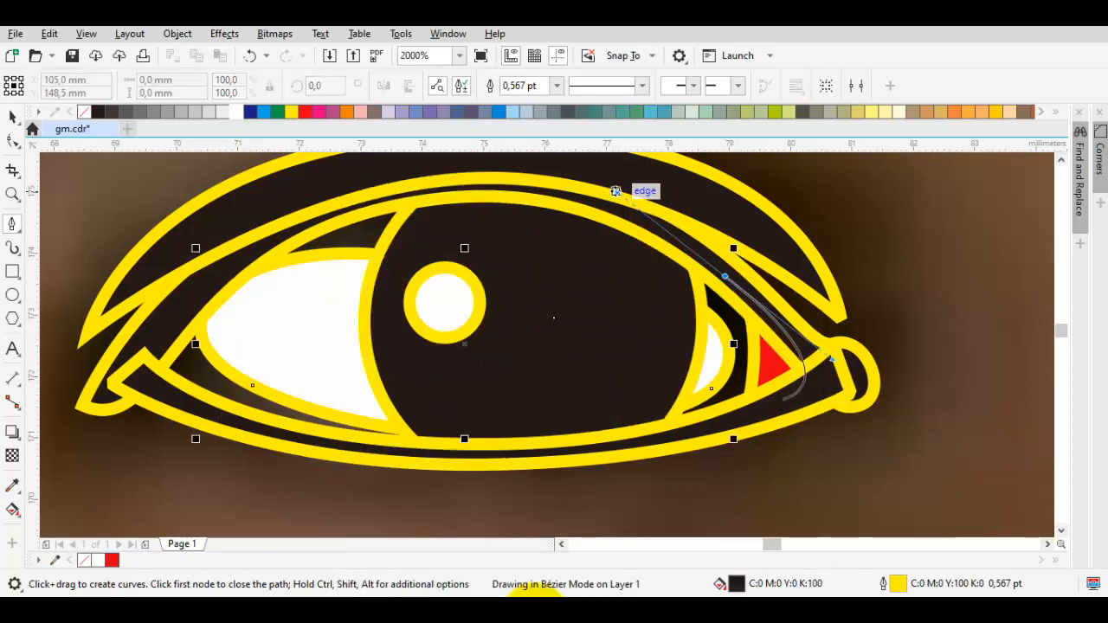
pyautogui.moveTo(377, 184); pyautogui.dragTo(248, 212)
pyautogui.click(130, 366)
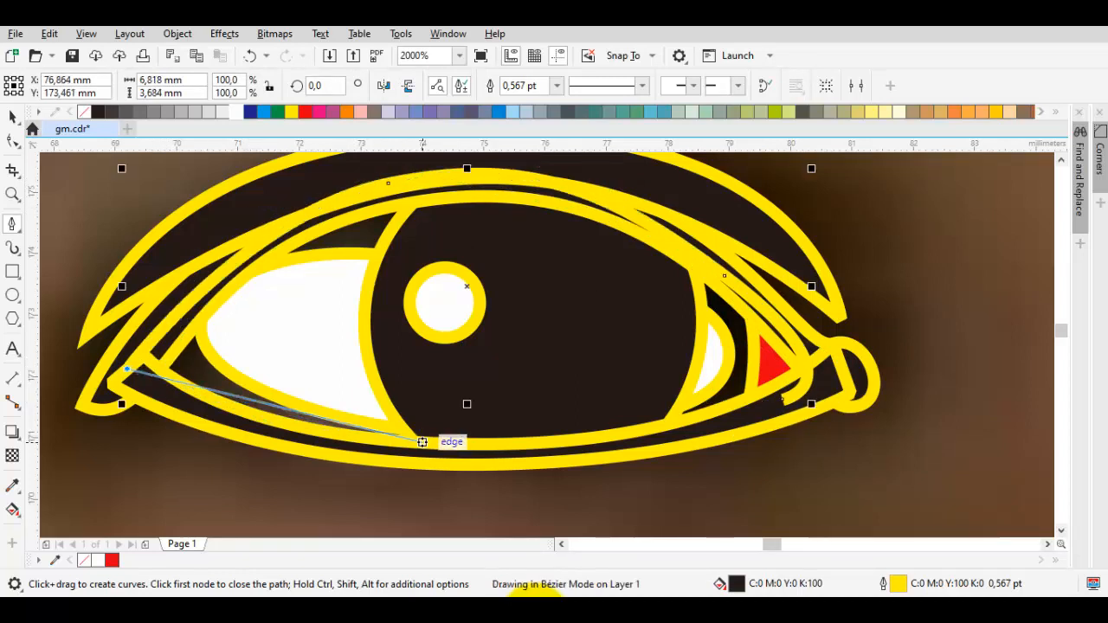
pyautogui.moveTo(440, 454); pyautogui.dragTo(646, 460)
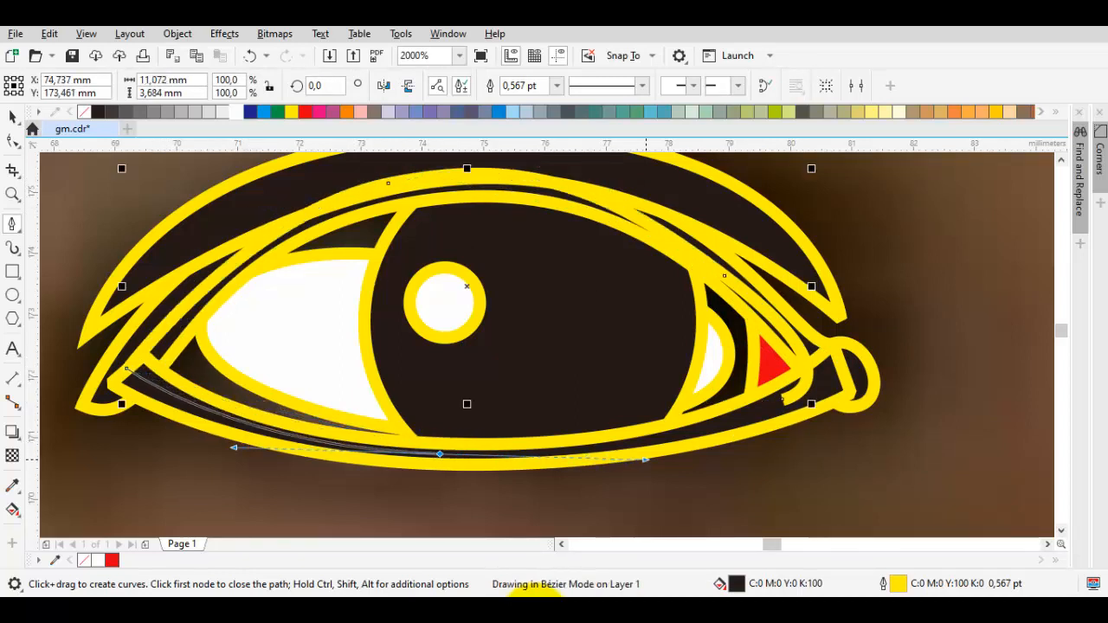
pyautogui.click(781, 399)
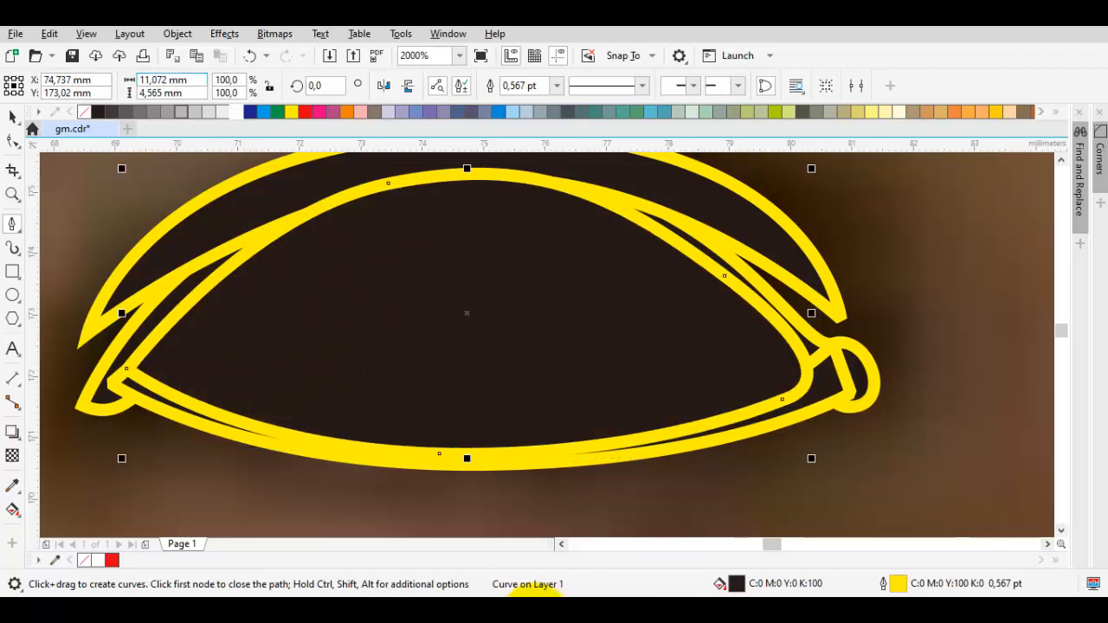
pyautogui.click(195, 112)
# Place the gray eye-opening shape directly in front of the photo, behind all other eye shapes, and deselect it
pyautogui.rightClick(396, 288)
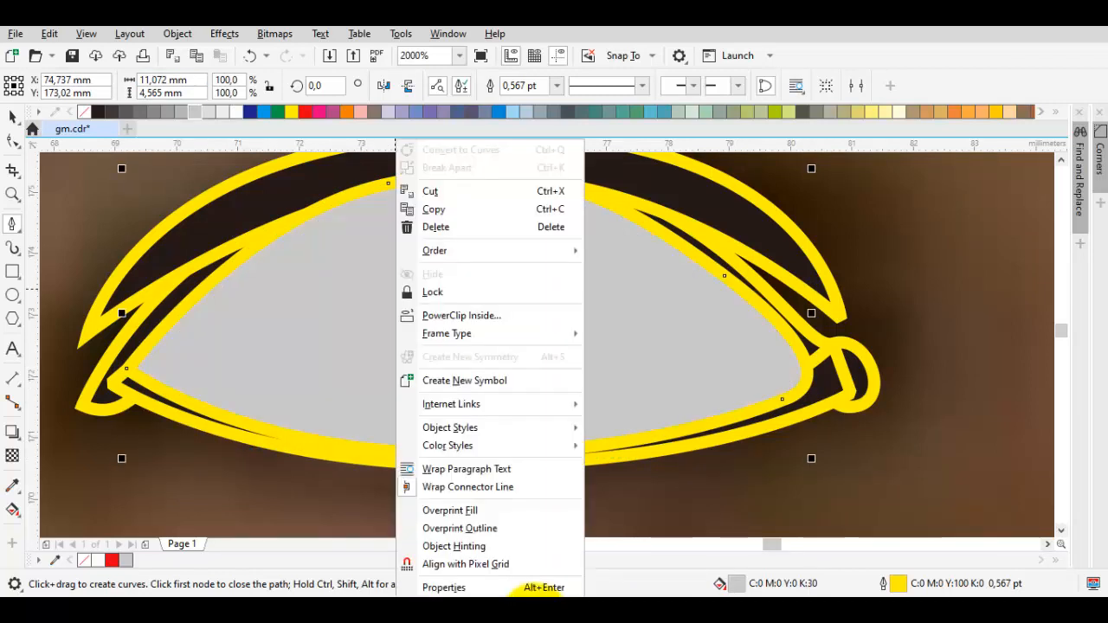
pyautogui.moveTo(489, 250)
pyautogui.click(635, 371)
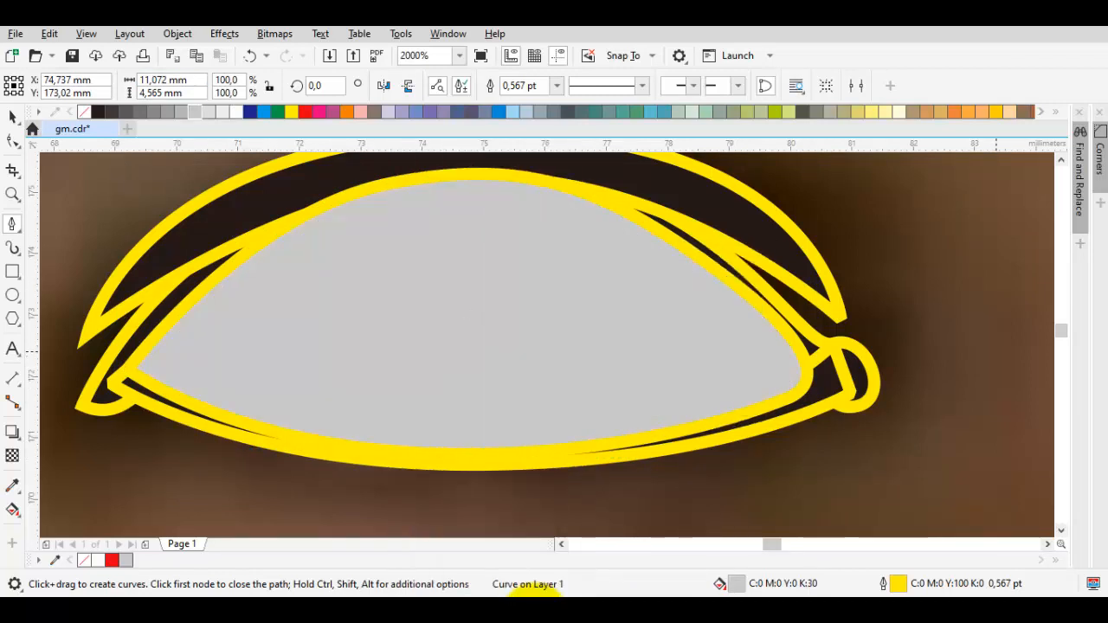
pyautogui.click(987, 361)
pyautogui.scroll(-2, 989, 360)
pyautogui.moveTo(992, 321); pyautogui.dragTo(824, 388)
pyautogui.press('space')
pyautogui.press('Escape')
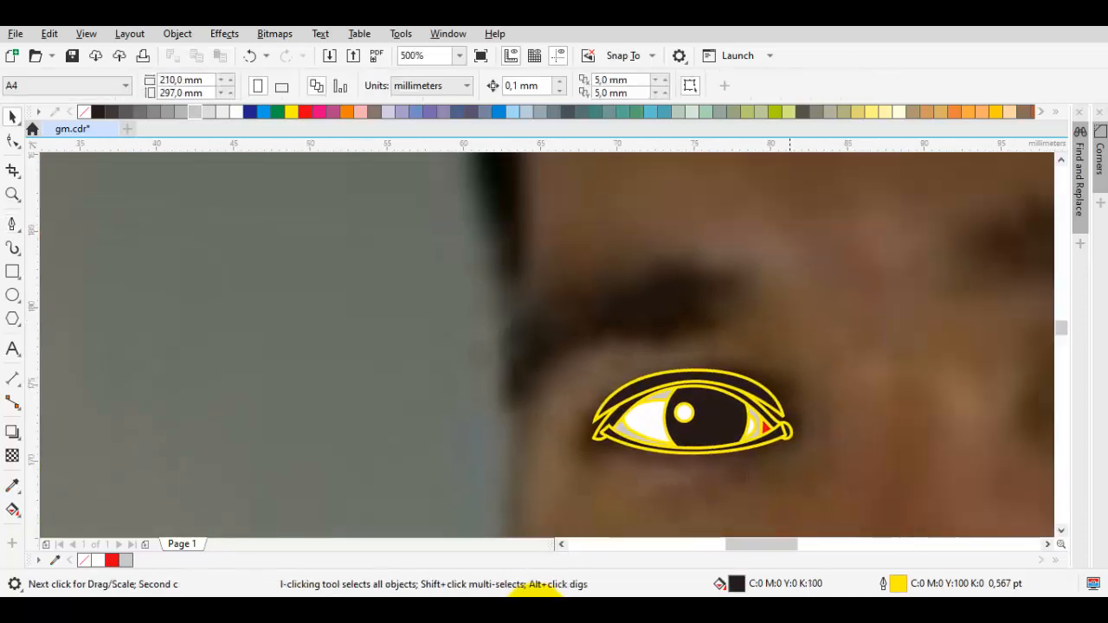
# Begin the left eyebrow outline at its inner end with pointed, zigzag hair spikes
pyautogui.moveTo(778, 314); pyautogui.dragTo(758, 335)
pyautogui.press('space')
pyautogui.scroll(-2, 758, 335)
pyautogui.scroll(3, 758, 336)
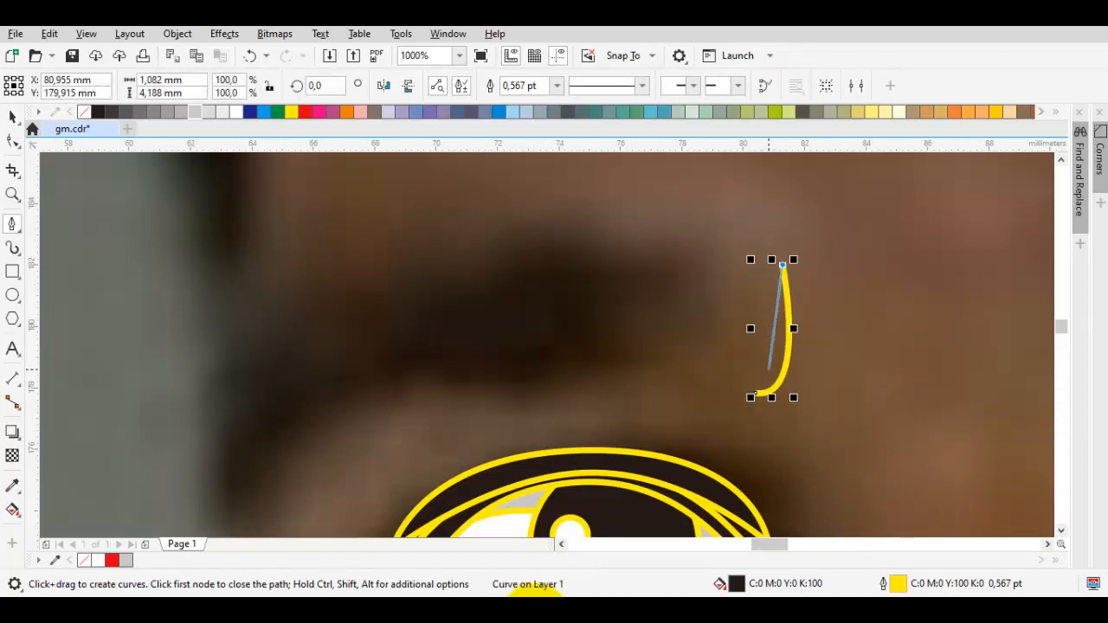
pyautogui.click(768, 362)
pyautogui.click(765, 236)
pyautogui.moveTo(752, 353); pyautogui.dragTo(735, 231)
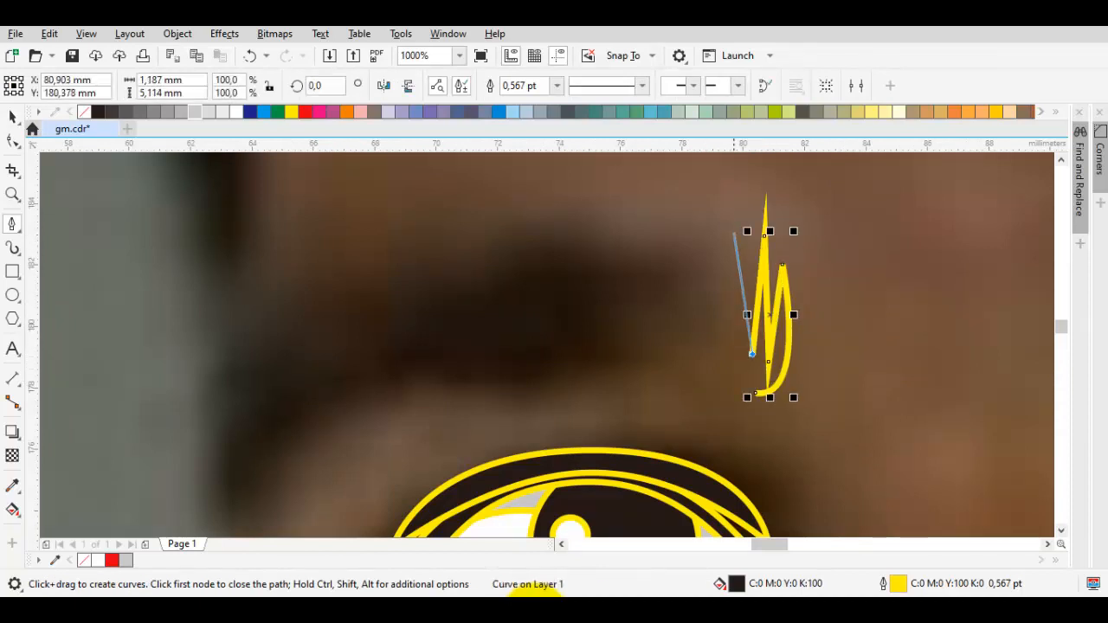
# Continue the eyebrow outline along its upper edge, outer tip and lower edge, add one more inner spike and close it at about 19.3 by 11 mm
pyautogui.moveTo(341, 213); pyautogui.dragTo(391, 211)
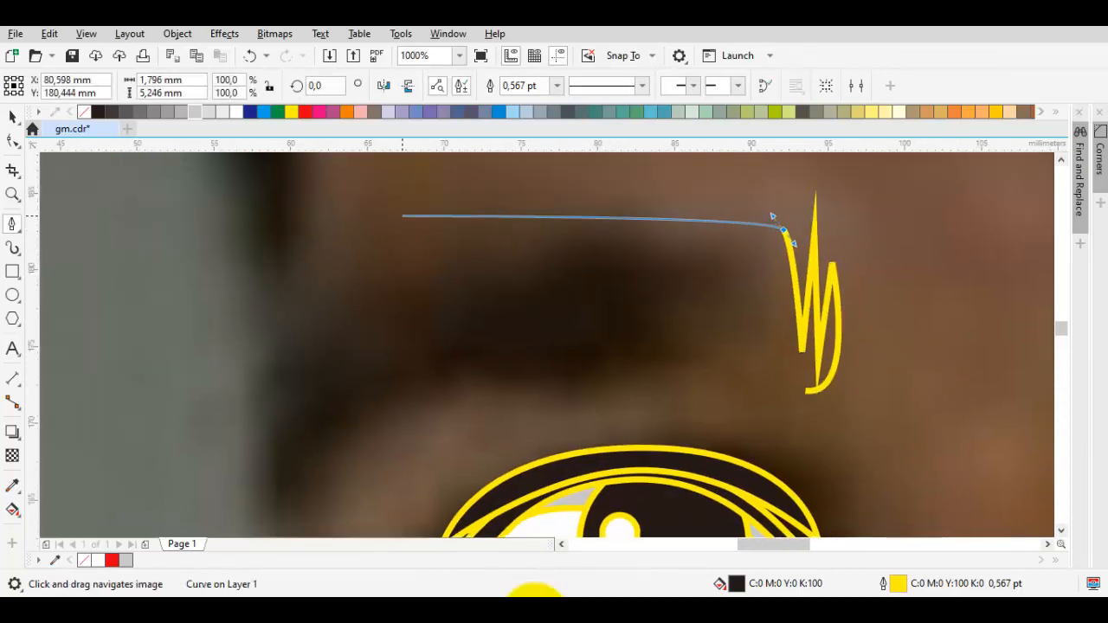
pyautogui.scroll(-1, 404, 216)
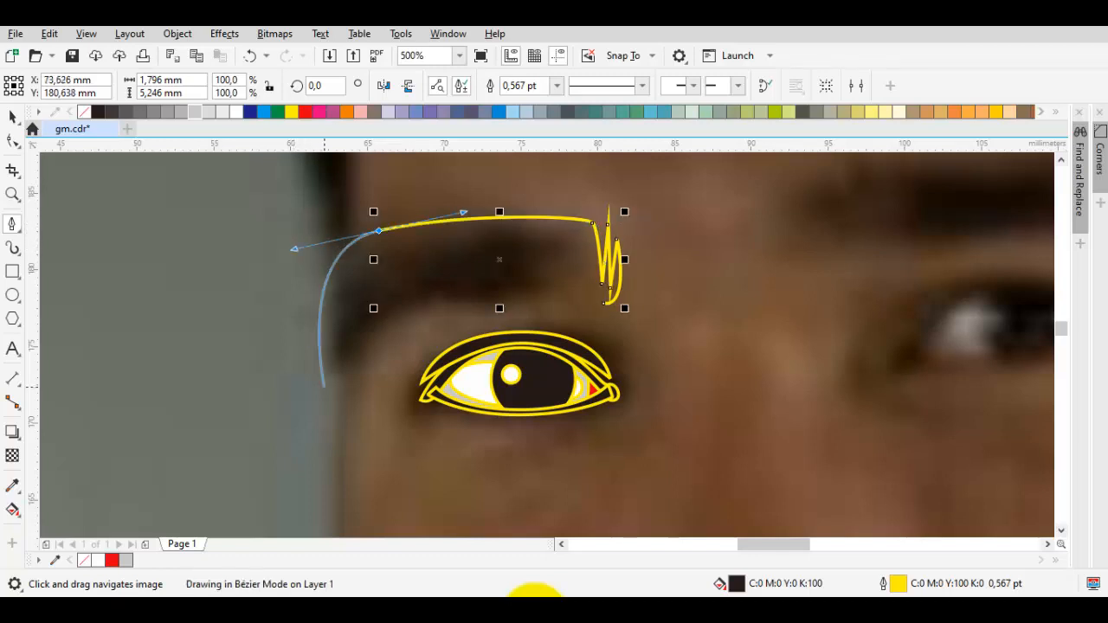
pyautogui.click(332, 384)
pyautogui.moveTo(453, 310); pyautogui.dragTo(536, 301)
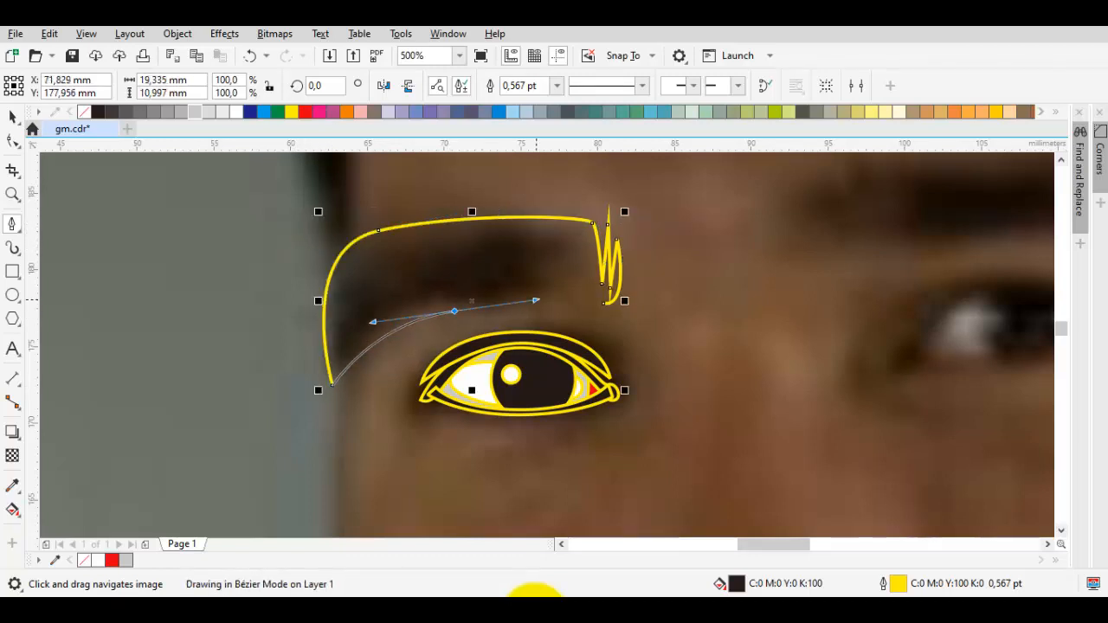
pyautogui.scroll(1, 596, 292)
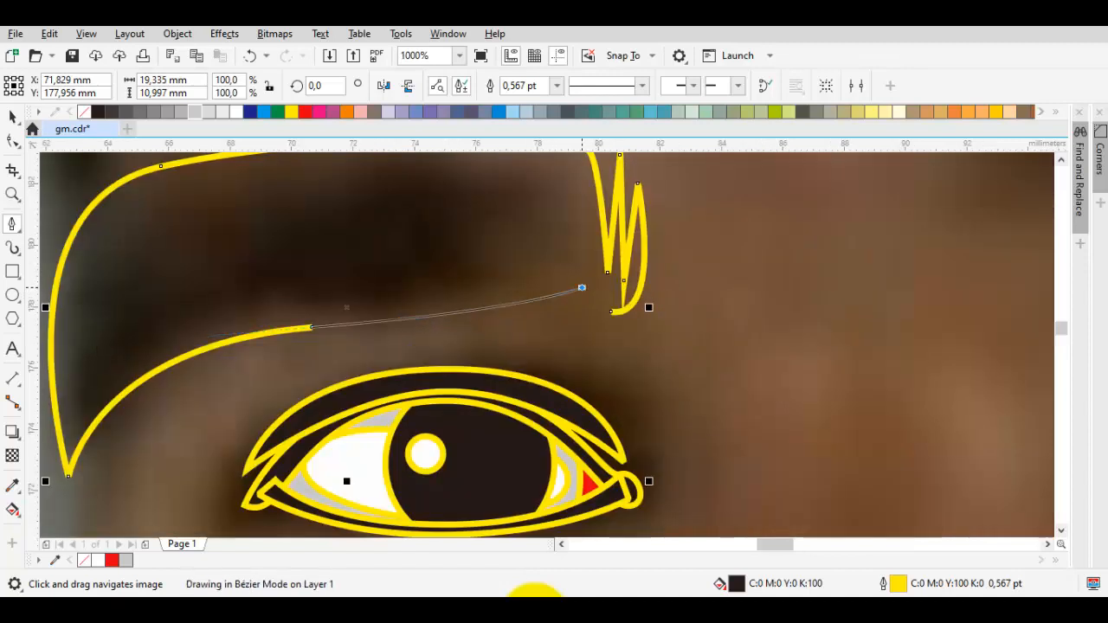
pyautogui.click(589, 291)
pyautogui.click(586, 199)
pyautogui.click(610, 312)
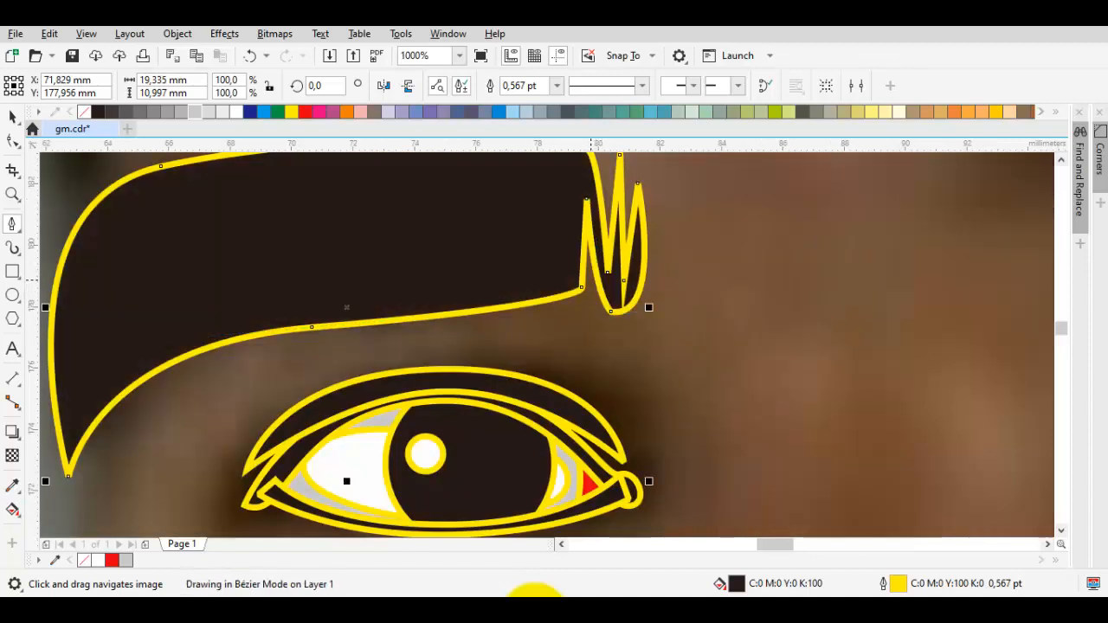
# Smooth the eyebrow by deleting the node midway along its lower edge and shifting the node at its upper outer bend slightly inward
pyautogui.press('space')
pyautogui.press('F10')
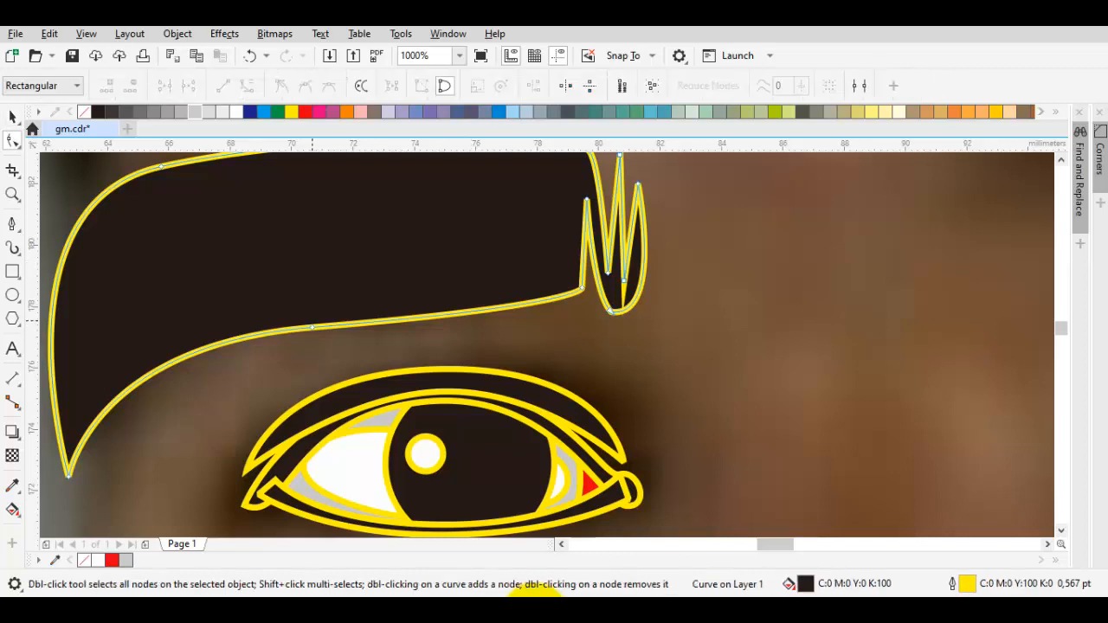
pyautogui.doubleClick(313, 327)
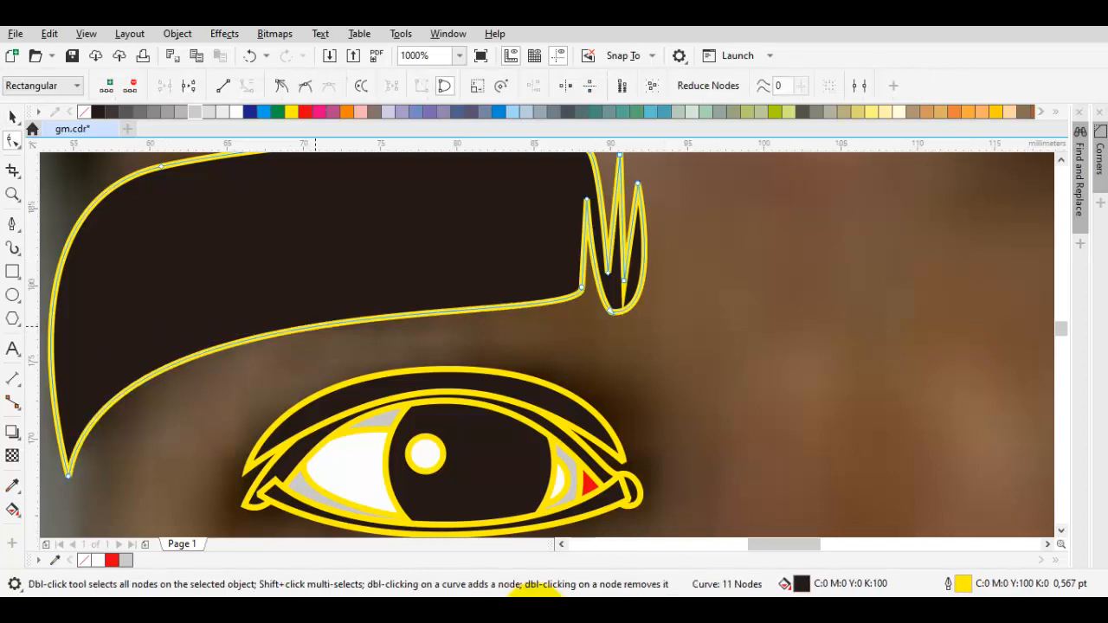
pyautogui.scroll(-1, 315, 326)
pyautogui.press('Escape')
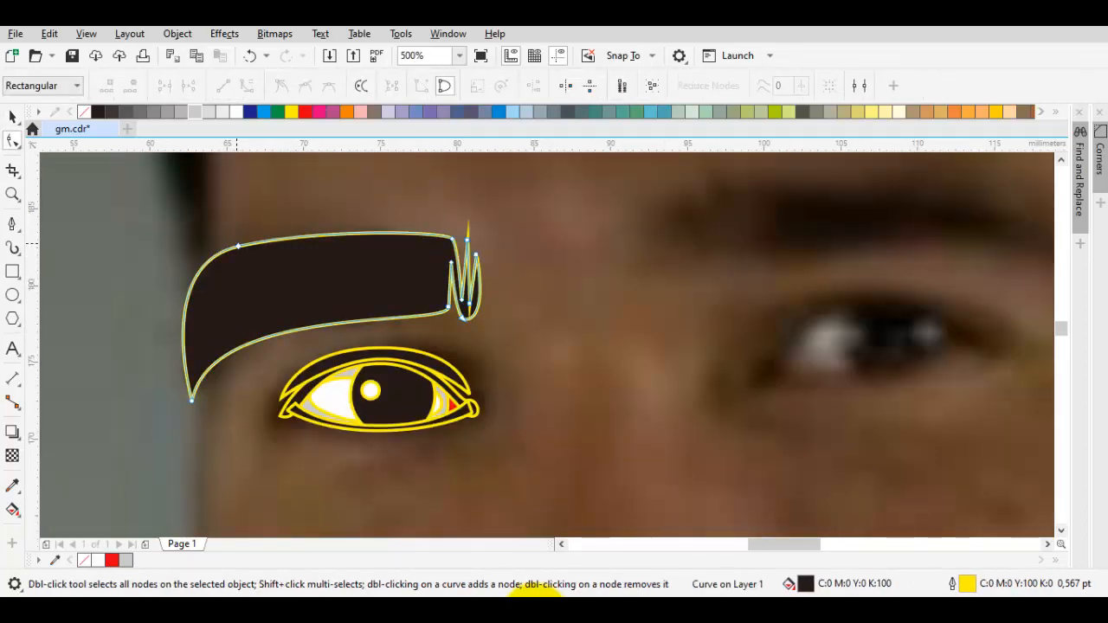
pyautogui.click(245, 246)
pyautogui.moveTo(331, 226); pyautogui.dragTo(336, 223)
pyautogui.press('space')
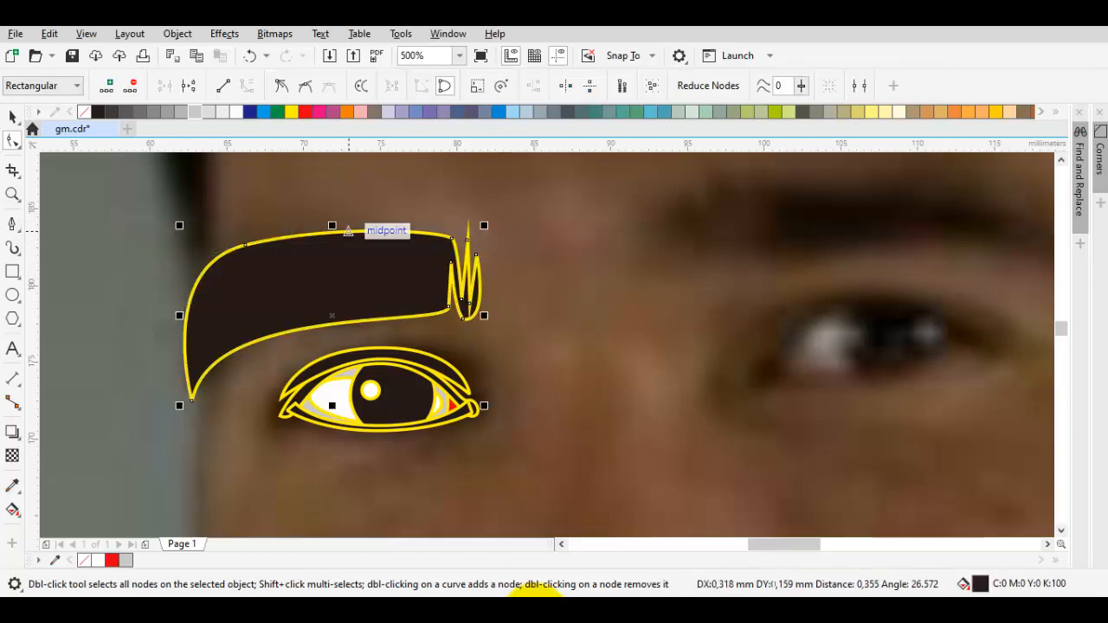
pyautogui.scroll(-2, 358, 256)
pyautogui.press('Escape')
pyautogui.scroll(1, 456, 256)
pyautogui.press('space')
pyautogui.scroll(1, 468, 314)
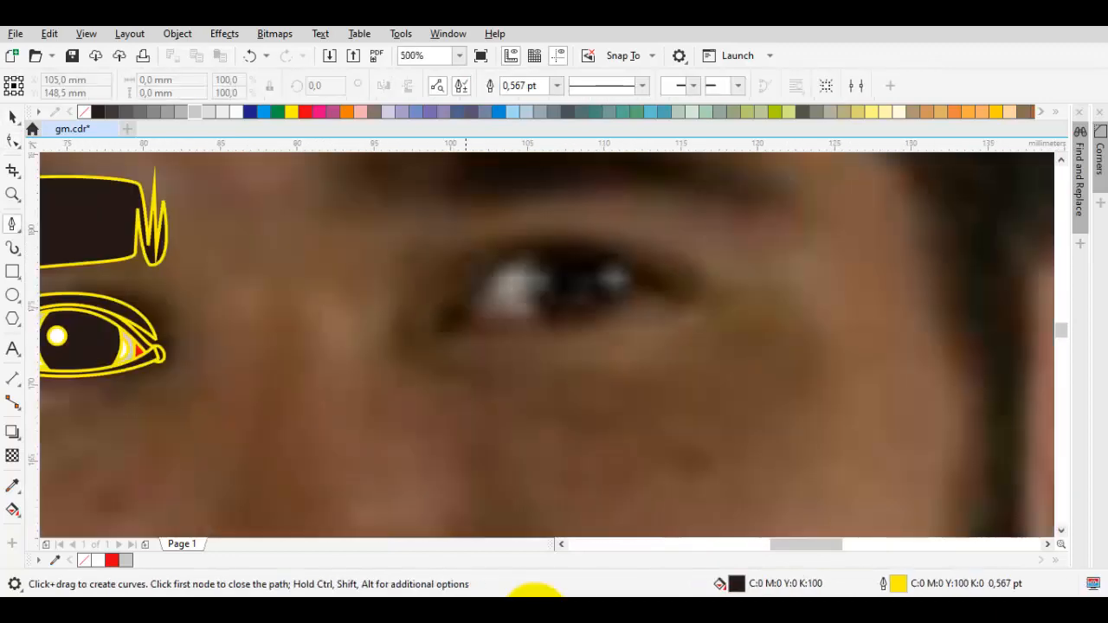
pyautogui.moveTo(419, 285); pyautogui.dragTo(683, 319)
pyautogui.scroll(-1, 684, 320)
# Select all objects and remove their outlines
pyautogui.doubleClick(12, 116)
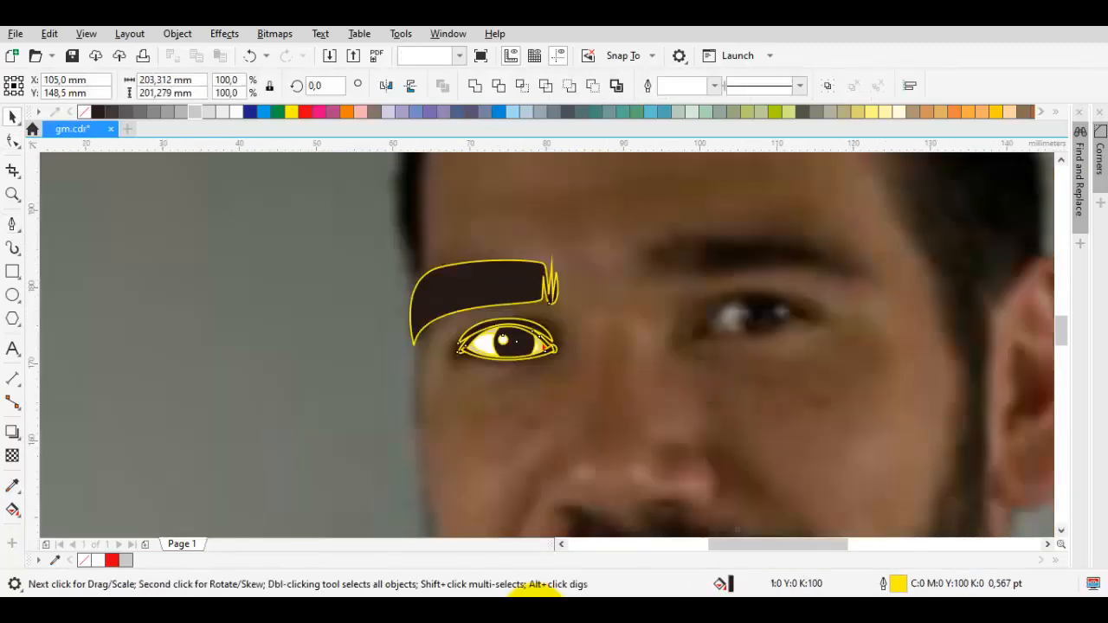
pyautogui.rightClick(84, 112)
pyautogui.scroll(-1, 272, 319)
pyautogui.press('Escape')
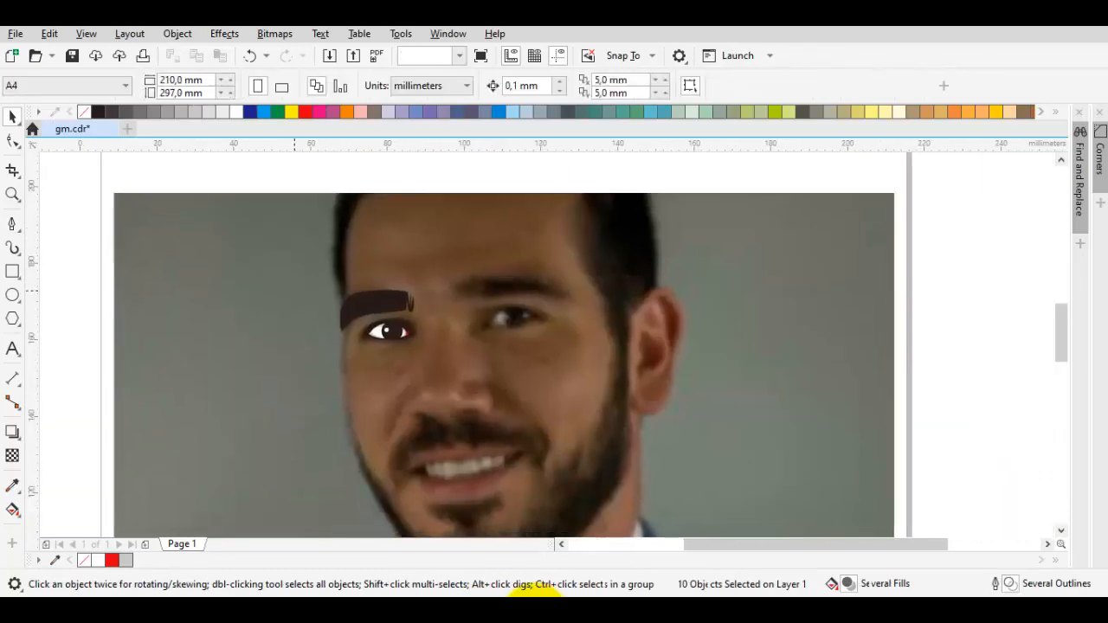
# Delete the portrait photo to check the traced eyes and eyebrows on their own, and undo the deletion
pyautogui.moveTo(328, 298); pyautogui.dragTo(335, 304)
pyautogui.scroll(1, 336, 304)
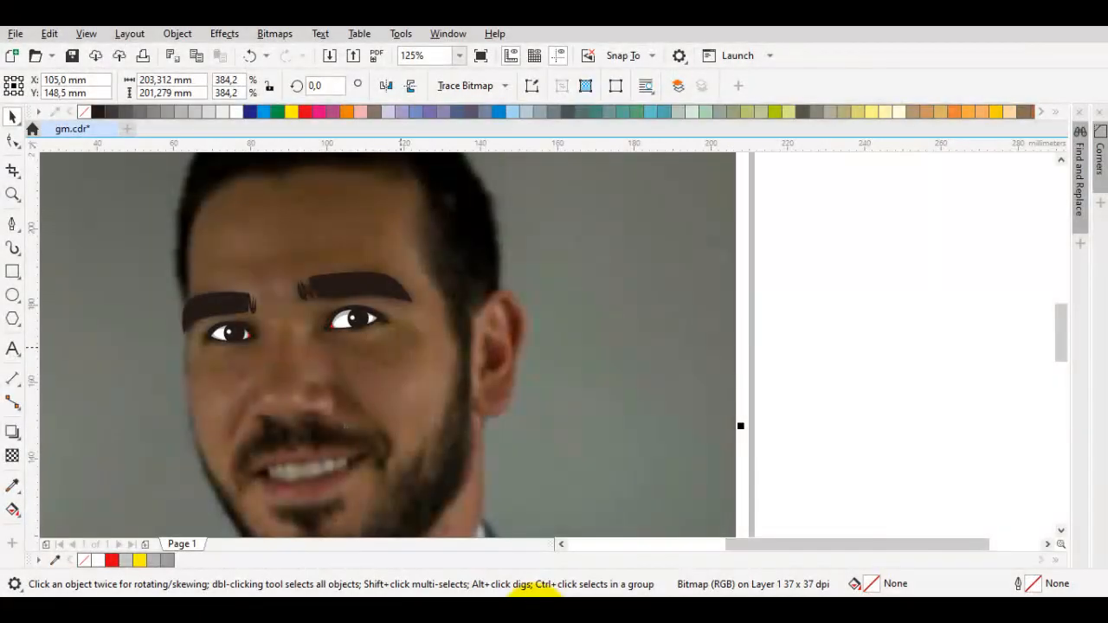
pyautogui.press('Delete')
pyautogui.moveTo(352, 370); pyautogui.dragTo(531, 277)
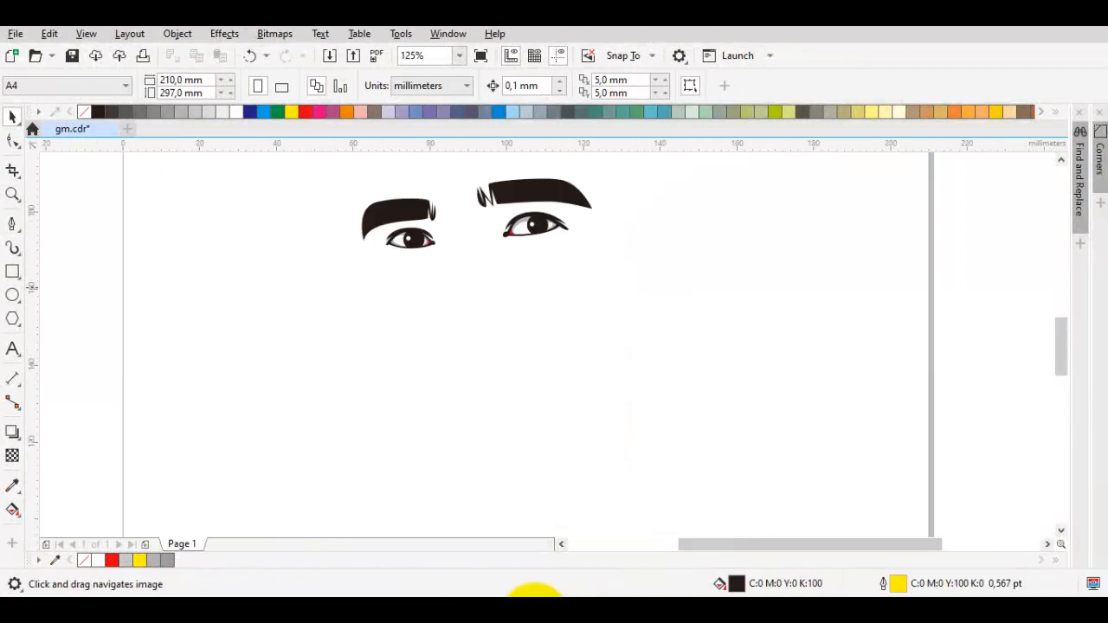
pyautogui.hotkey('ctrl', 'z')
pyautogui.scroll(2, 504, 344)
pyautogui.moveTo(378, 312); pyautogui.dragTo(454, 379)
pyautogui.press('F5')
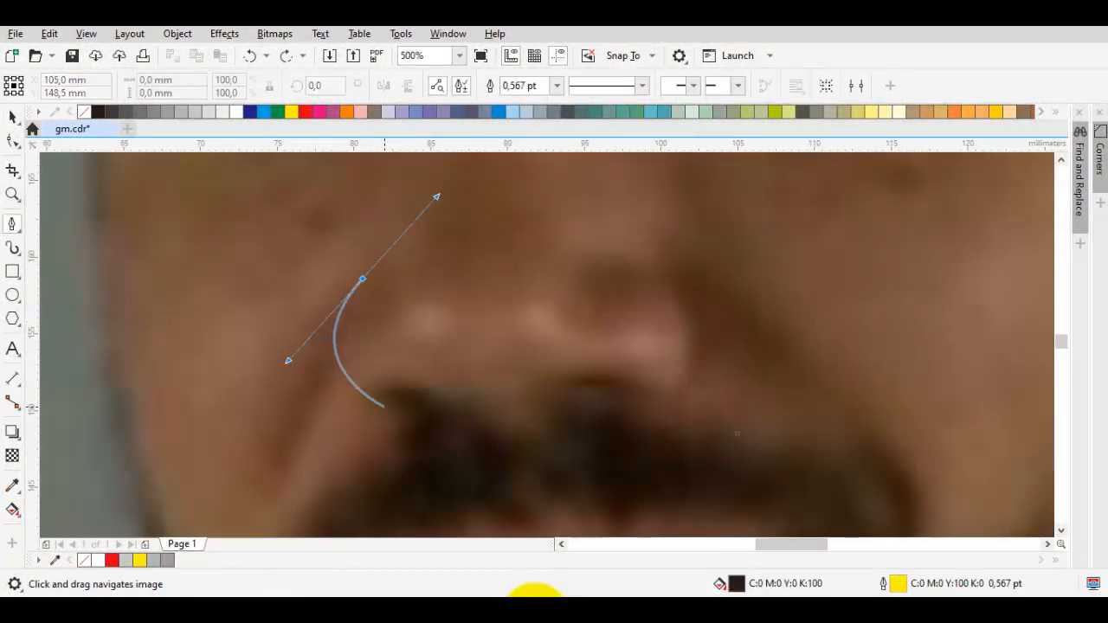
pyautogui.press('Escape')
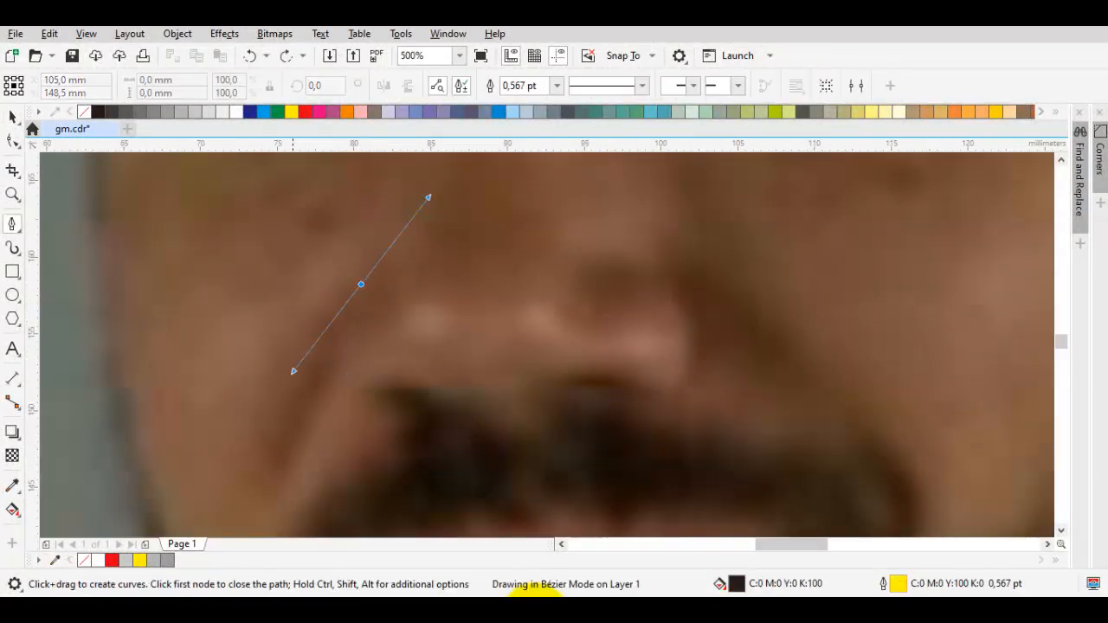
pyautogui.moveTo(405, 402); pyautogui.dragTo(423, 406)
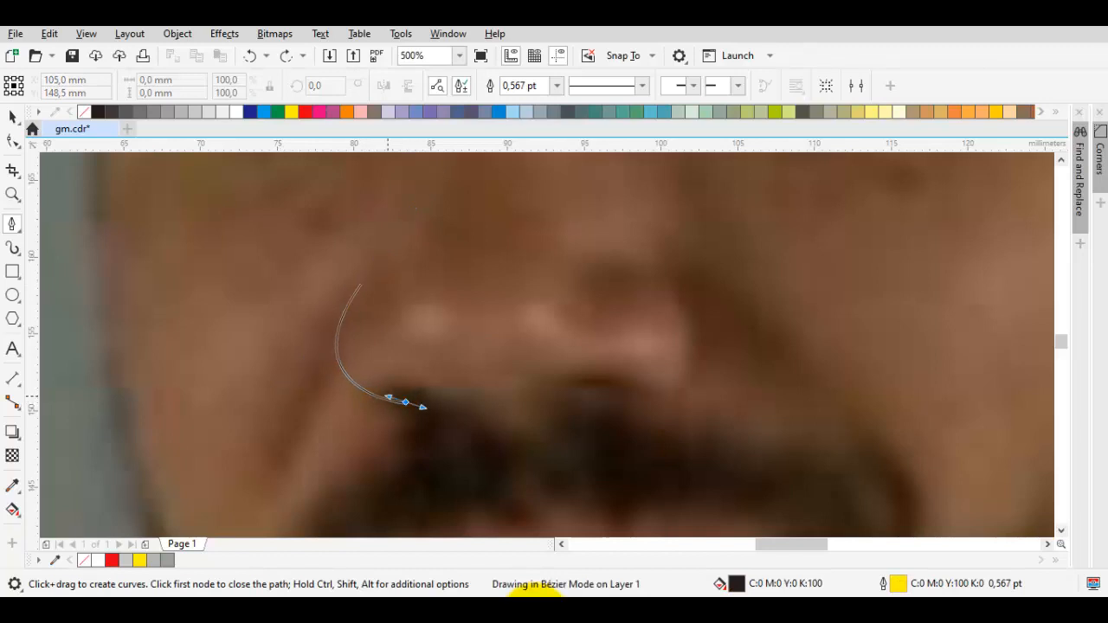
# Start the nose outline at the top of the left wing and trace it down, along both nostrils and up to the right wing's tip
pyautogui.click(371, 278)
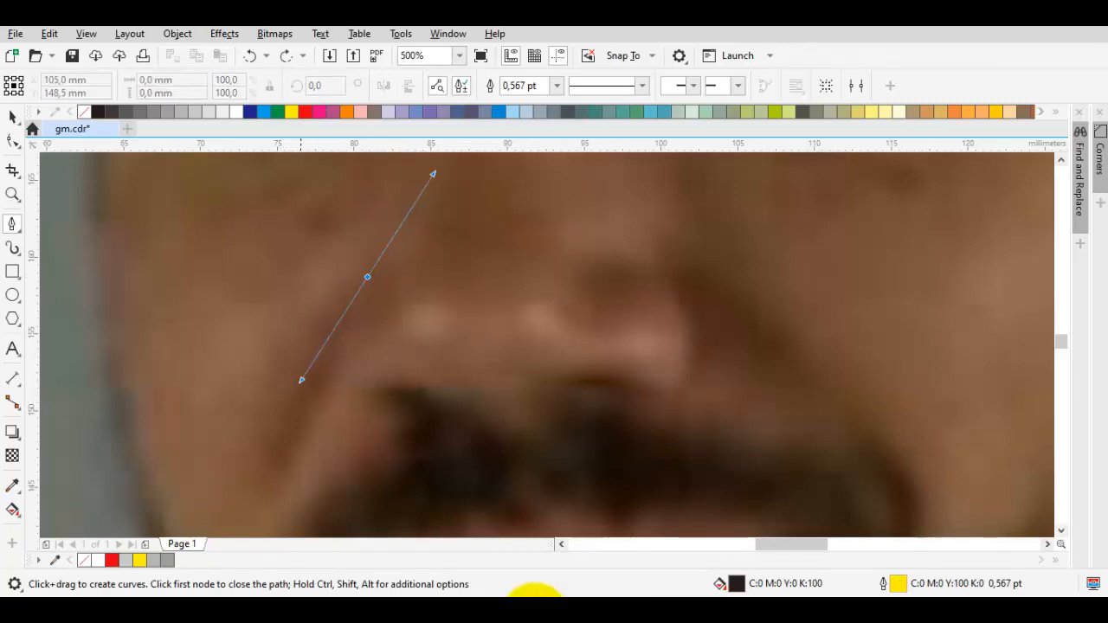
pyautogui.moveTo(398, 403); pyautogui.dragTo(405, 424)
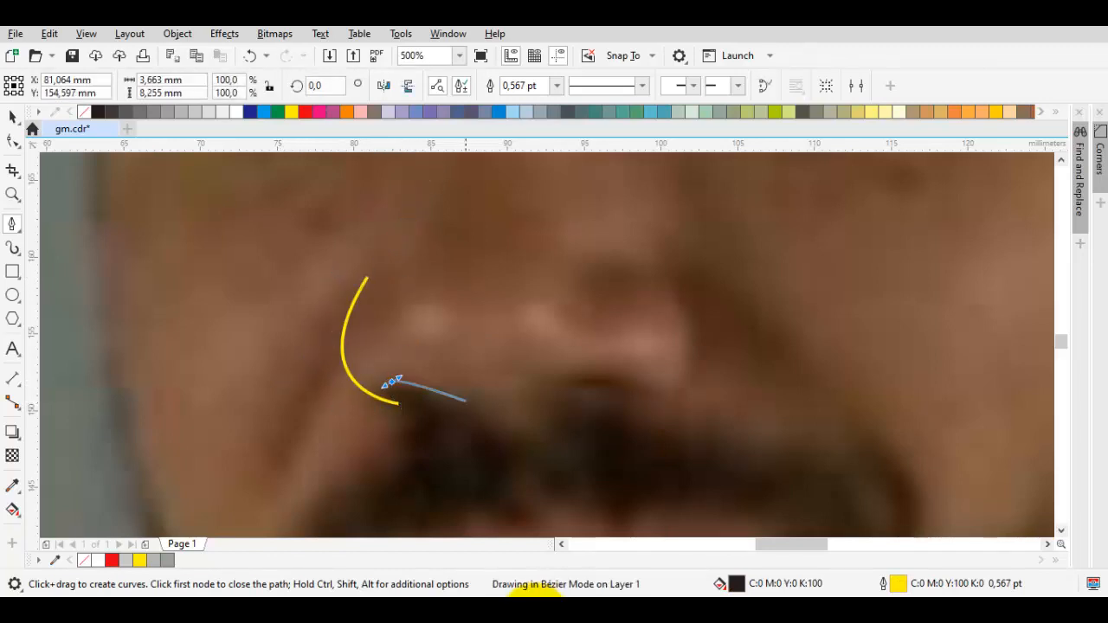
pyautogui.moveTo(493, 414); pyautogui.dragTo(530, 431)
pyautogui.moveTo(545, 394); pyautogui.dragTo(678, 397)
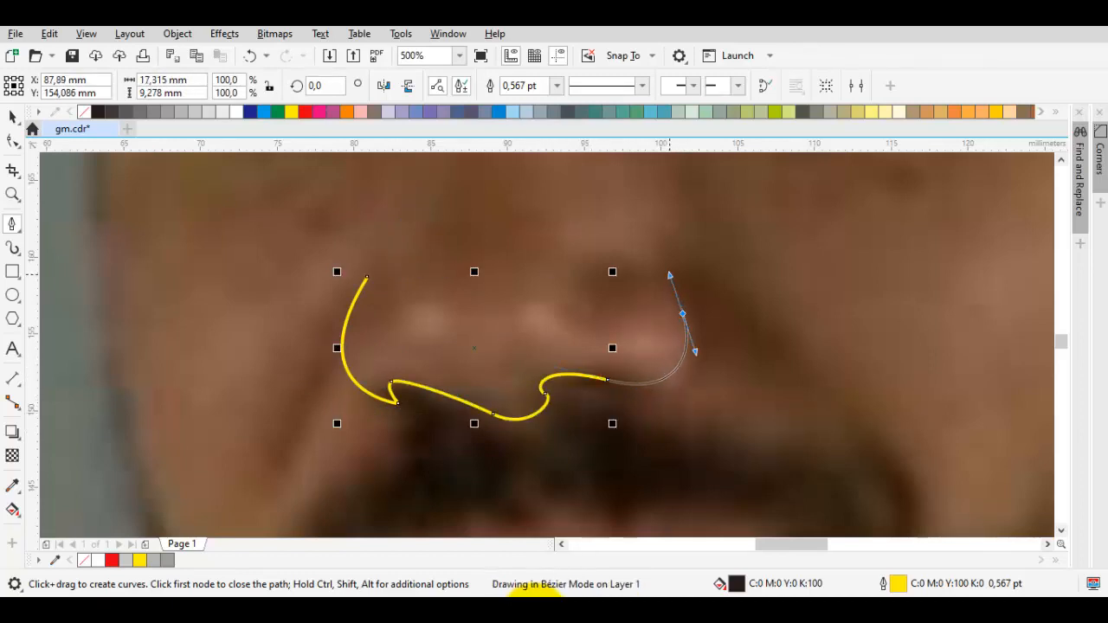
pyautogui.click(653, 256)
# Trace back along the nose's outer lower edge and close the filled outline at about 24.5 by 11.4 mm
pyautogui.moveTo(685, 383); pyautogui.dragTo(630, 424)
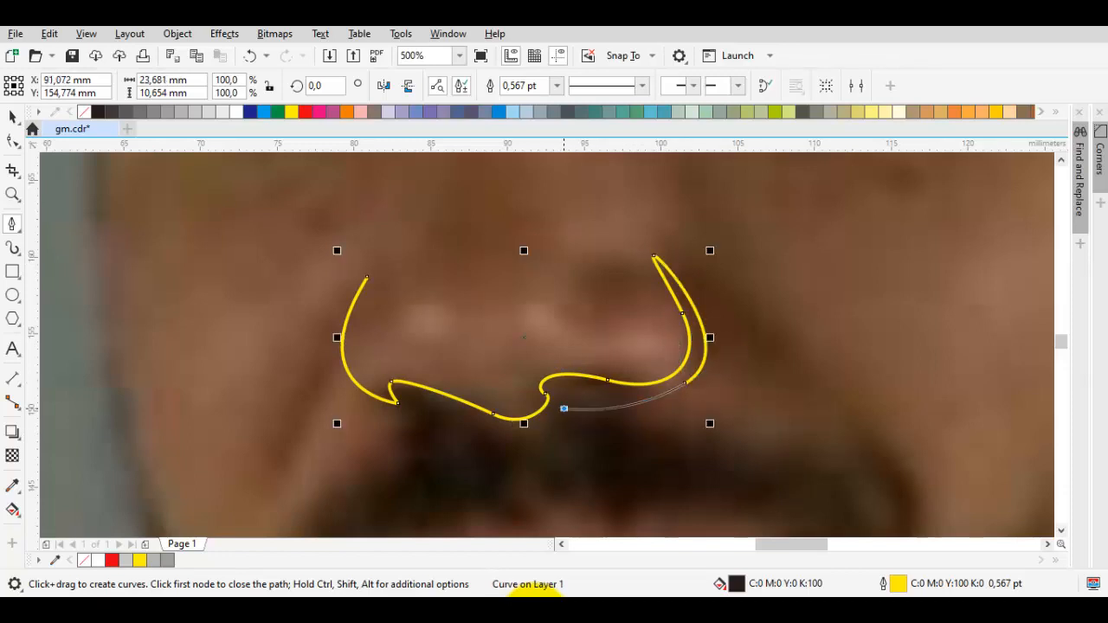
pyautogui.moveTo(564, 408); pyautogui.dragTo(541, 448)
pyautogui.moveTo(452, 412); pyautogui.dragTo(420, 400)
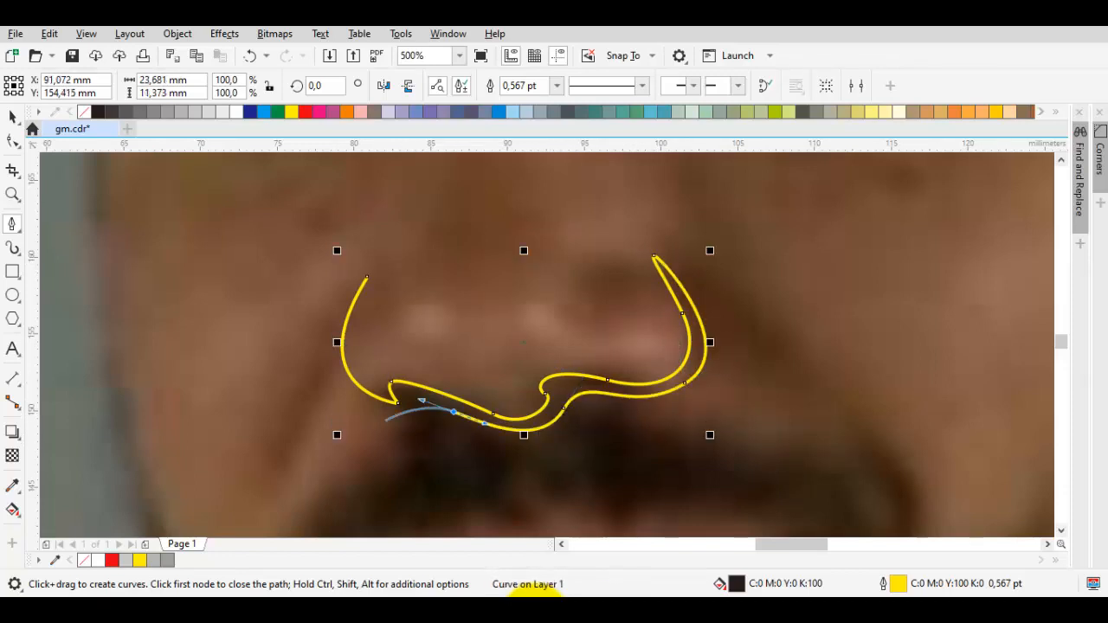
pyautogui.moveTo(367, 277); pyautogui.dragTo(256, 386)
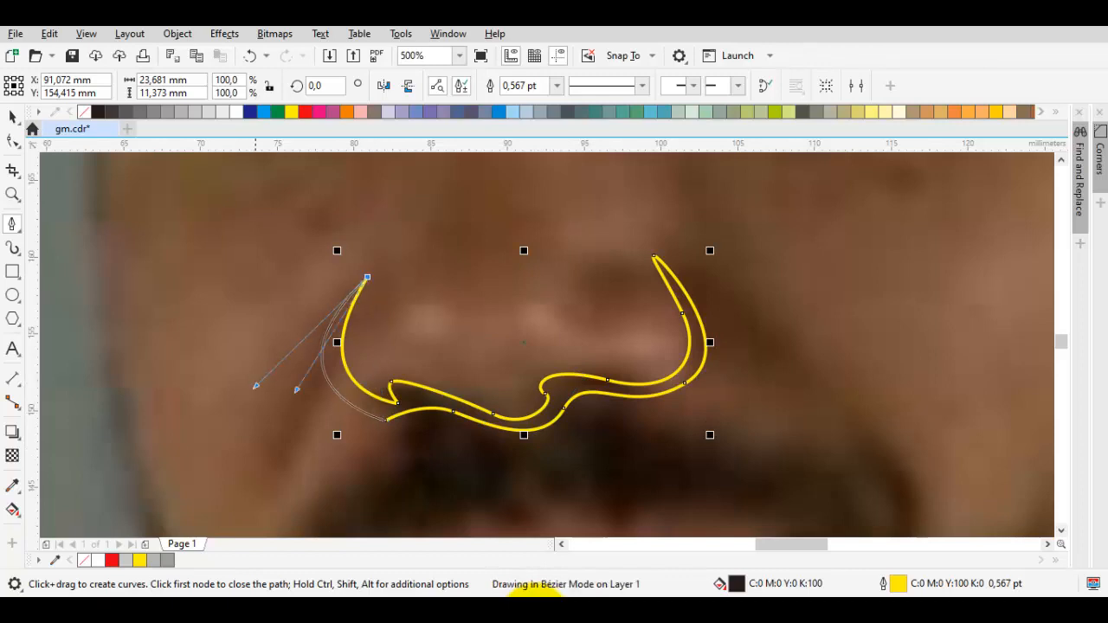
pyautogui.moveTo(391, 394); pyautogui.dragTo(431, 291)
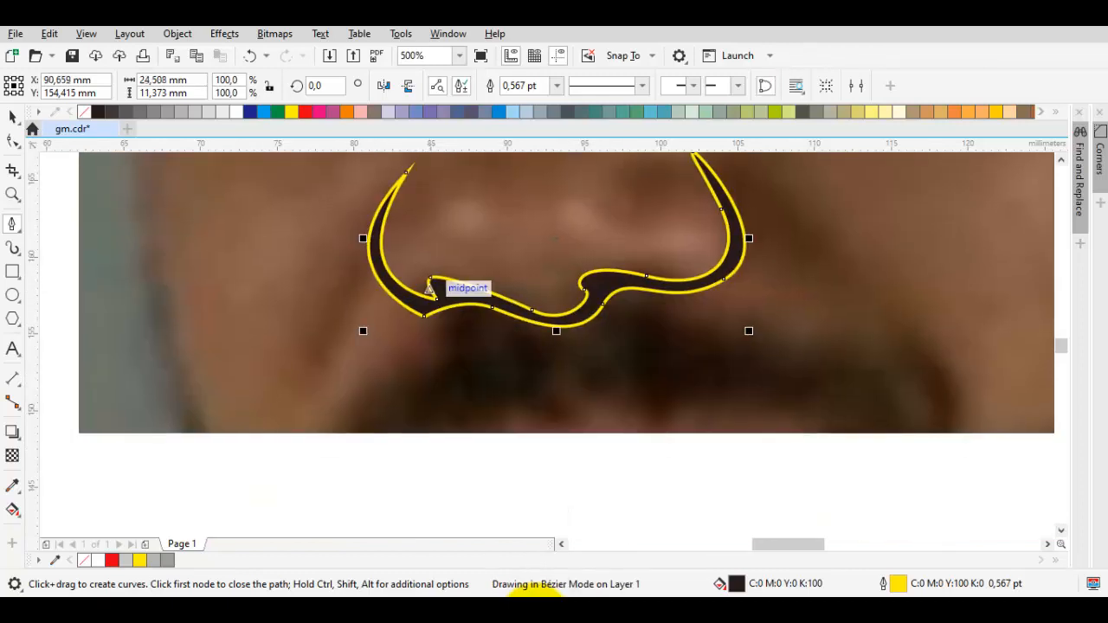
# Start the teeth outline with the Pen tool, tracing the left edge and the lower edge to the lower right corner
pyautogui.scroll(-2, 605, 280)
pyautogui.press('Escape')
pyautogui.scroll(1, 590, 291)
pyautogui.press('space')
pyautogui.press('space')
pyautogui.scroll(2, 547, 399)
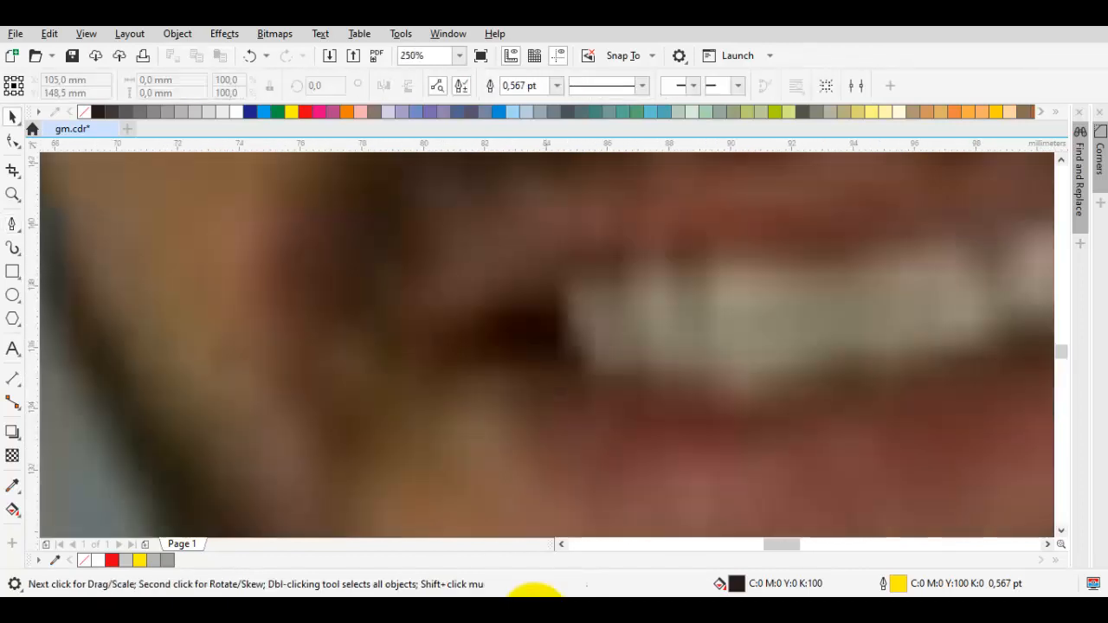
pyautogui.moveTo(559, 398); pyautogui.dragTo(474, 450)
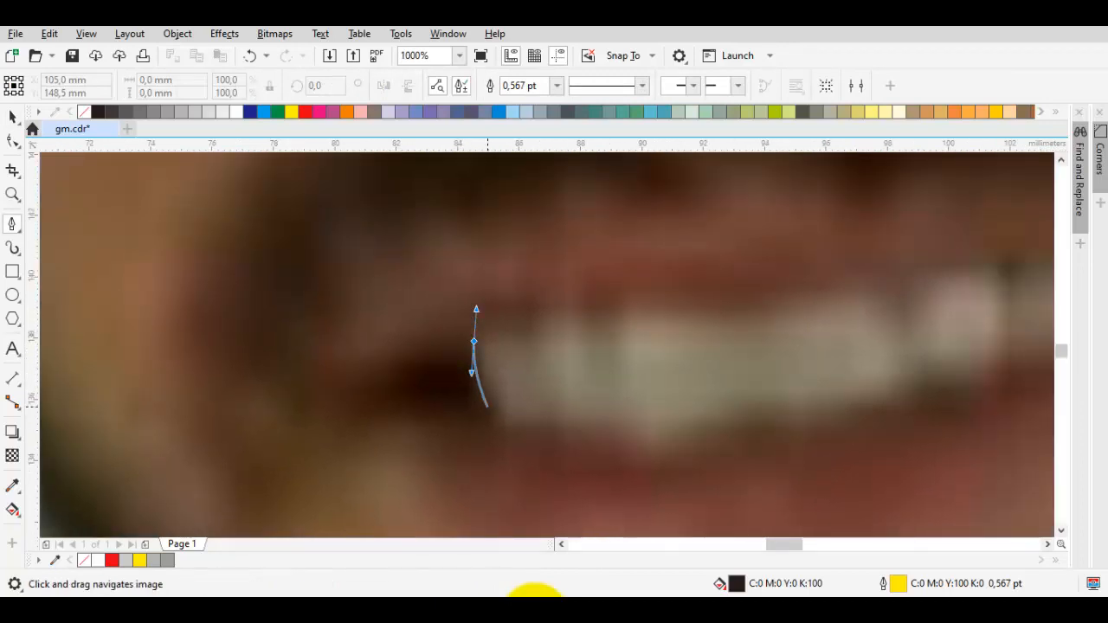
pyautogui.click(489, 422)
pyautogui.moveTo(692, 447); pyautogui.dragTo(563, 443)
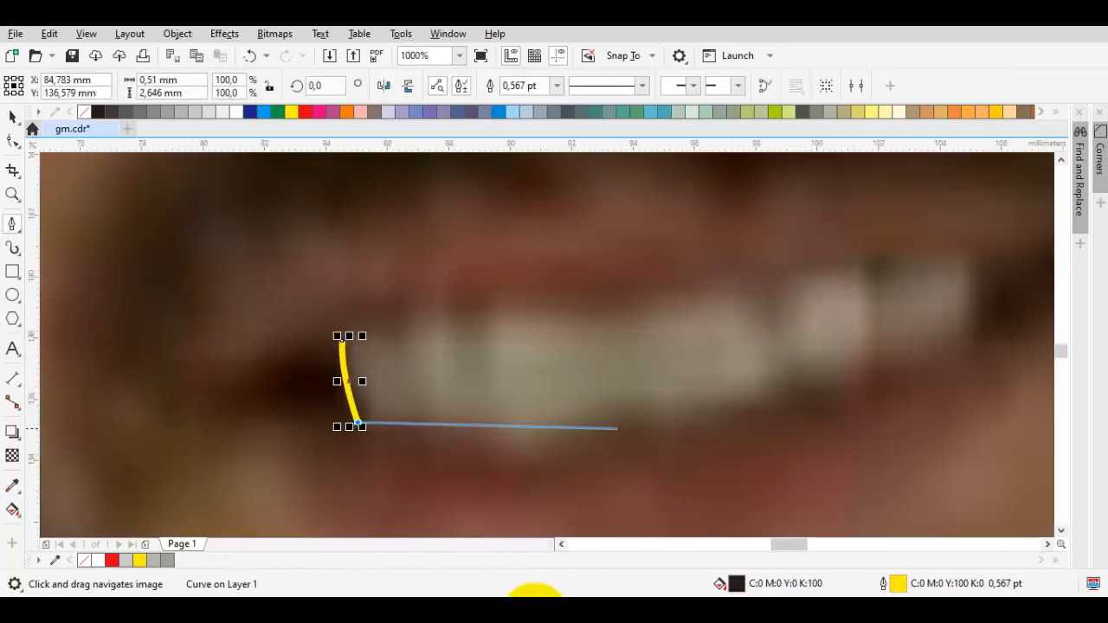
pyautogui.moveTo(649, 424); pyautogui.dragTo(883, 403)
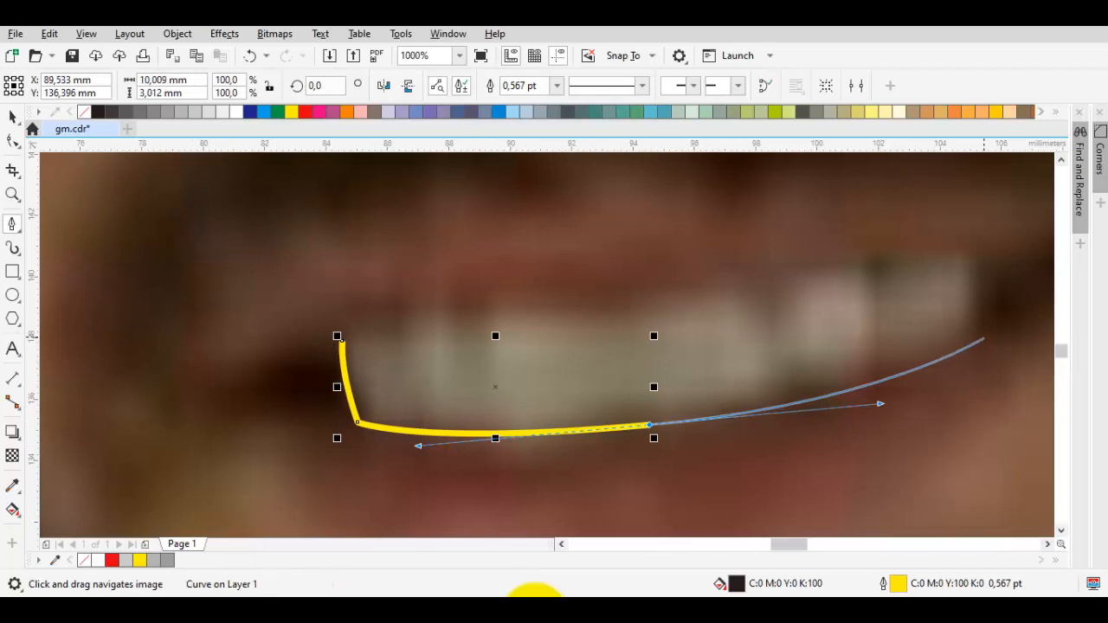
pyautogui.click(984, 334)
# Close the teeth outline along its right and upper edges at about 20.9 mm wide and fill it white
pyautogui.moveTo(994, 283); pyautogui.dragTo(977, 256)
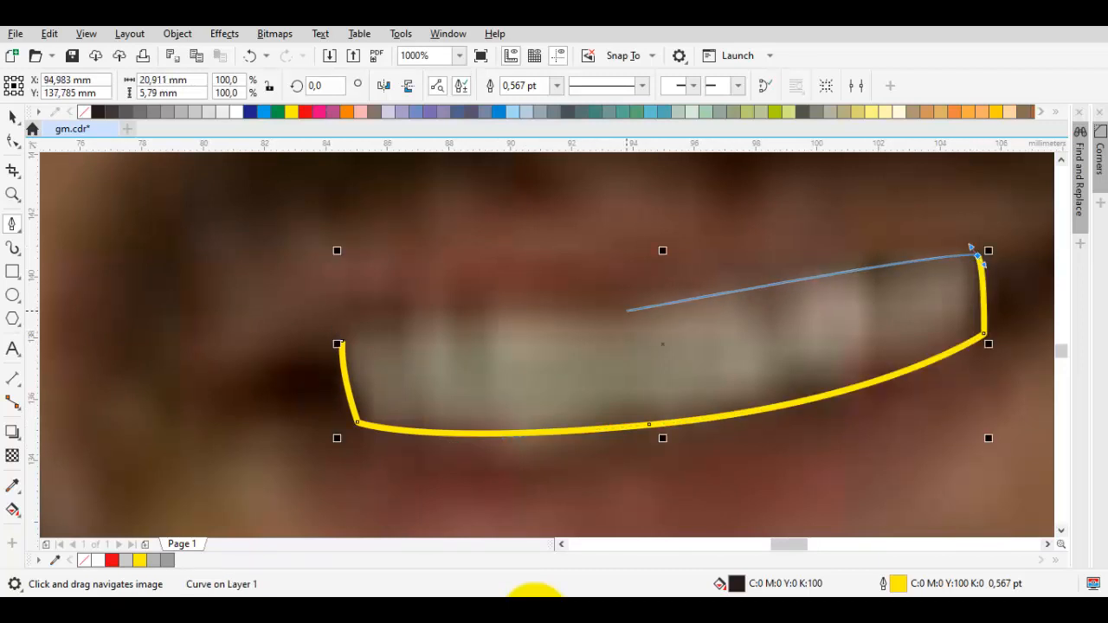
pyautogui.click(626, 310)
pyautogui.moveTo(341, 343); pyautogui.dragTo(463, 300)
pyautogui.click(236, 111)
pyautogui.press('Escape')
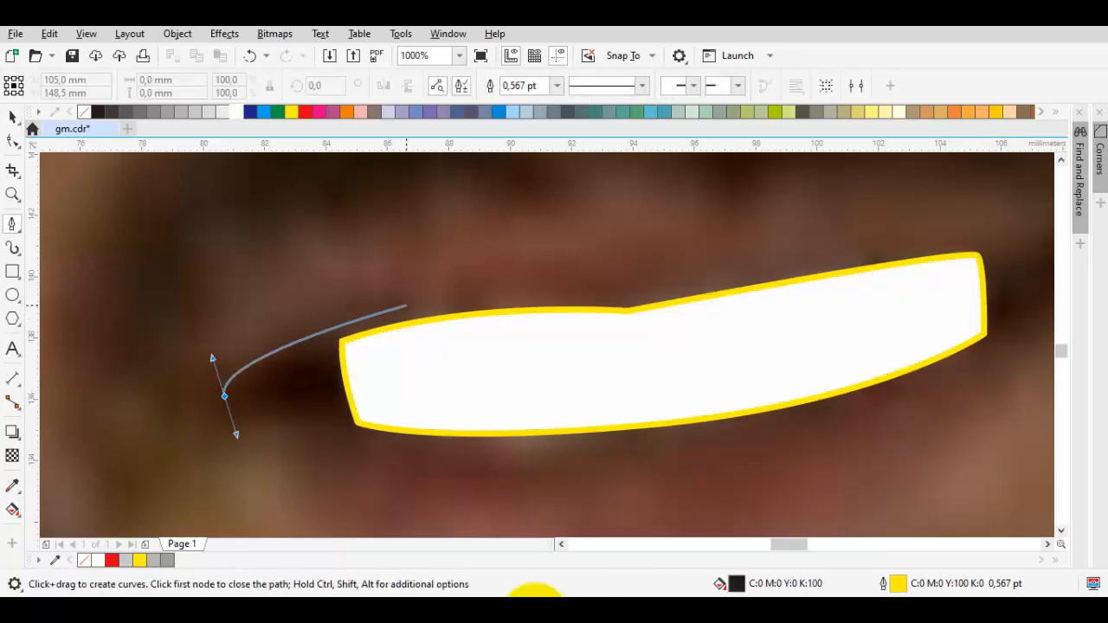
# Trace the mouth opening just above the teeth's upper edge, around the right mouth corner and down to the teeth's lower right corner
pyautogui.moveTo(542, 288); pyautogui.dragTo(622, 291)
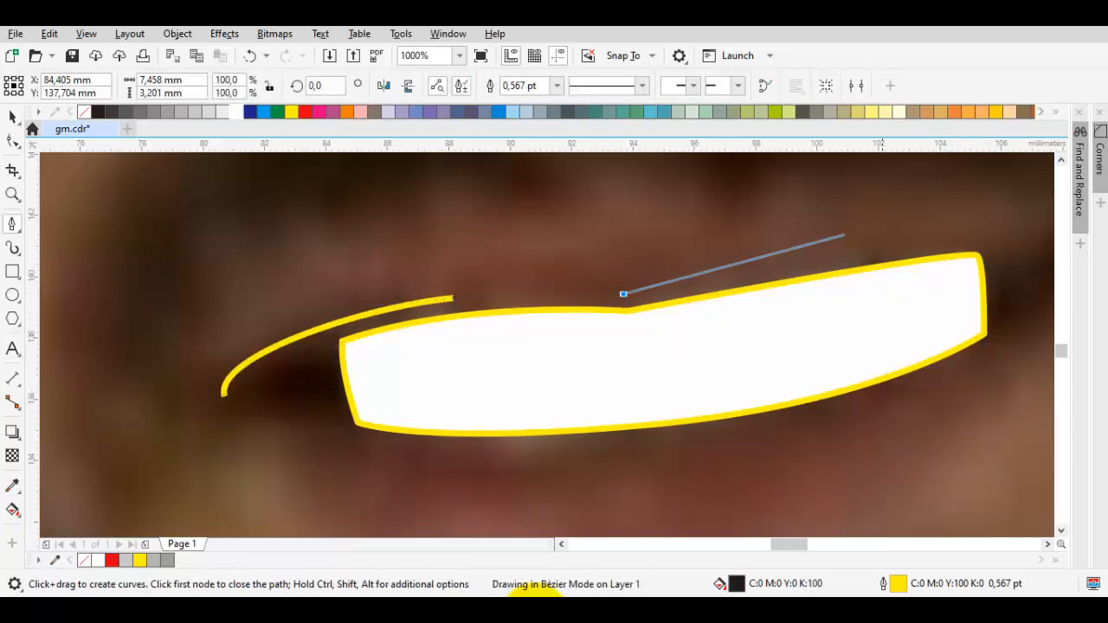
pyautogui.moveTo(926, 216); pyautogui.dragTo(567, 282)
pyautogui.moveTo(748, 290); pyautogui.dragTo(803, 298)
pyautogui.click(634, 413)
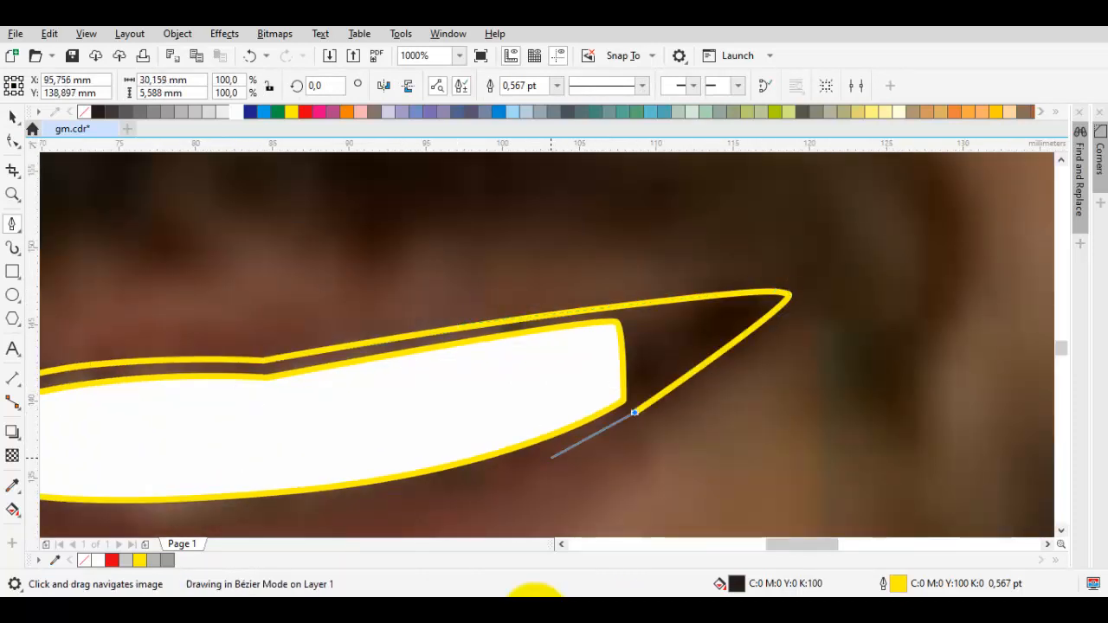
# Trace the mouth opening's lower edge just below the teeth and close it at the left corner, about 30.2 by 7.4 mm
pyautogui.scroll(-1, 844, 300)
pyautogui.scroll(1, 578, 405)
pyautogui.moveTo(561, 413); pyautogui.dragTo(341, 439)
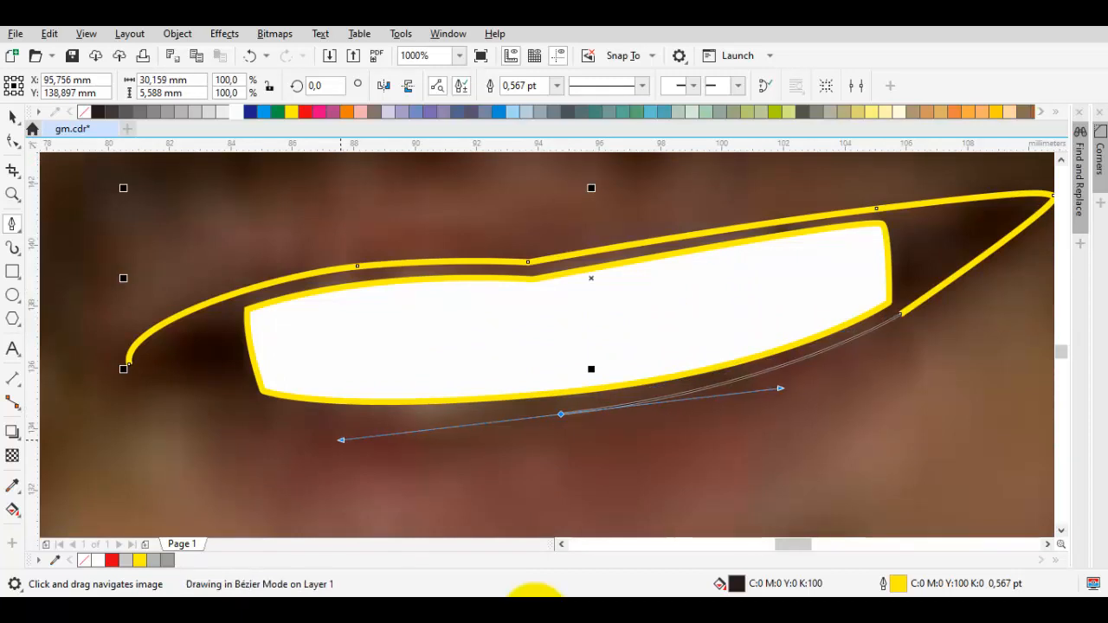
pyautogui.moveTo(129, 364); pyautogui.dragTo(145, 388)
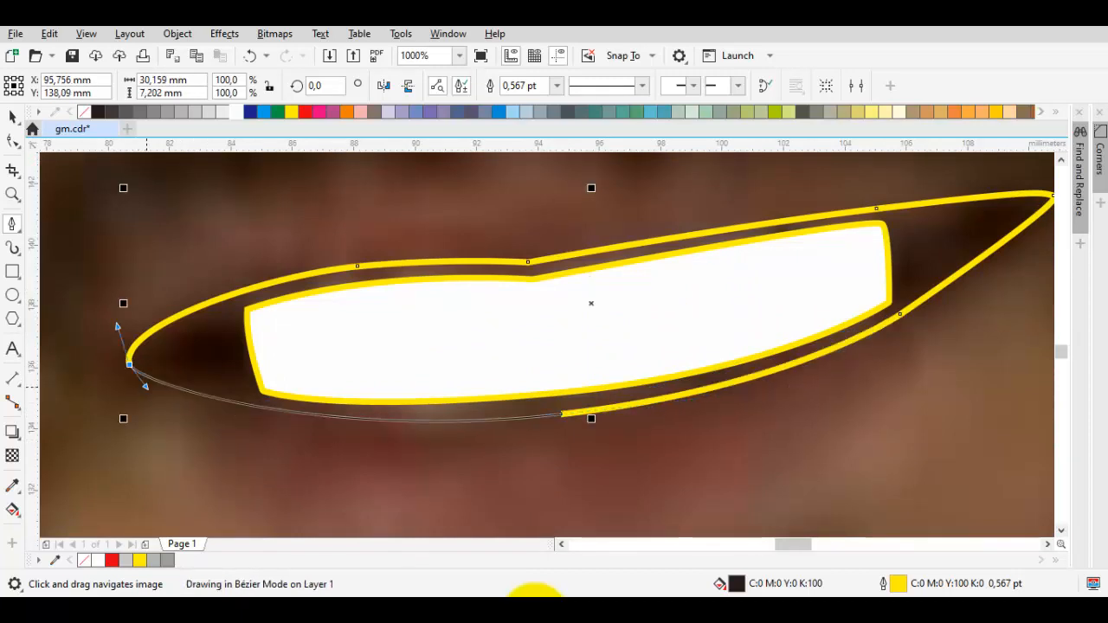
# Move the dark mouth shape behind the white teeth and deselect it
pyautogui.rightClick(191, 336)
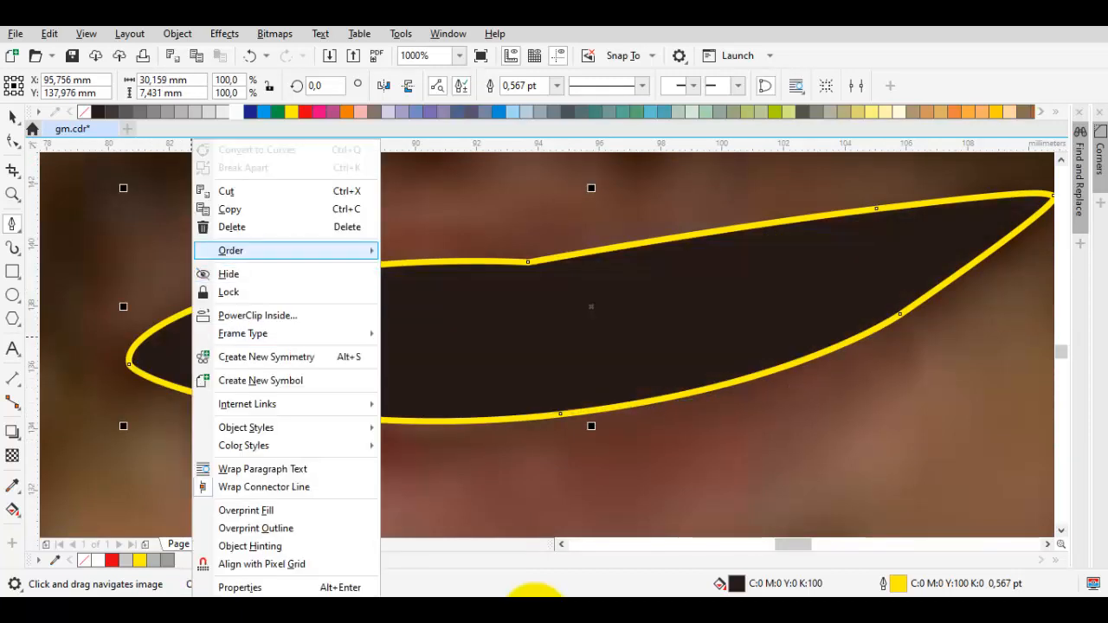
pyautogui.moveTo(286, 250)
pyautogui.click(425, 348)
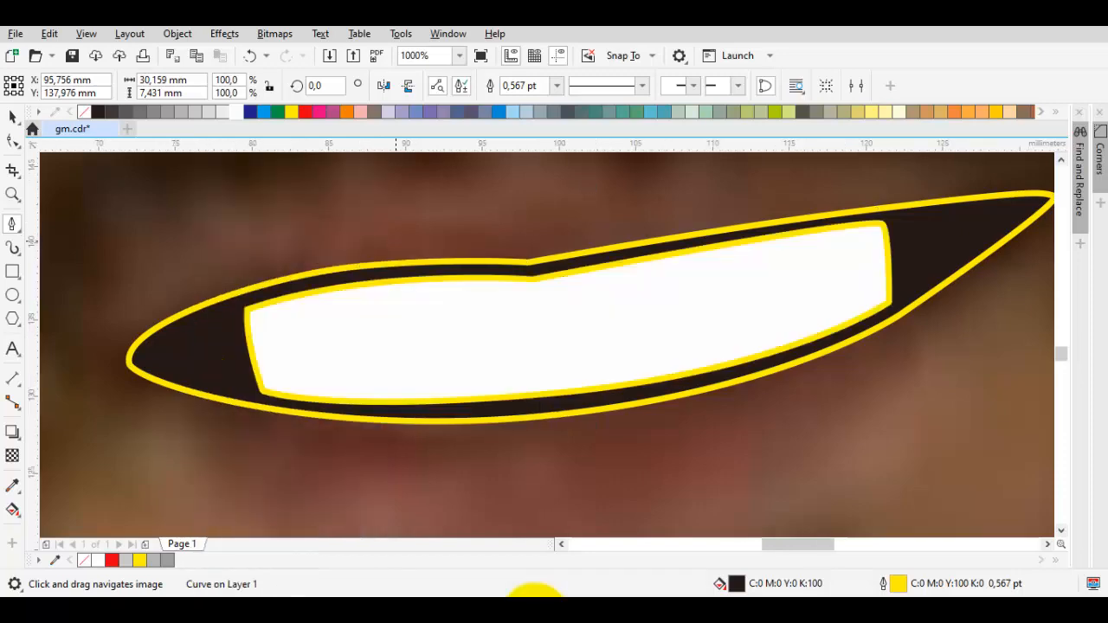
pyautogui.scroll(-2, 395, 242)
pyautogui.moveTo(394, 242); pyautogui.dragTo(401, 341)
pyautogui.press('space')
pyautogui.press('Escape')
pyautogui.scroll(-1, 400, 341)
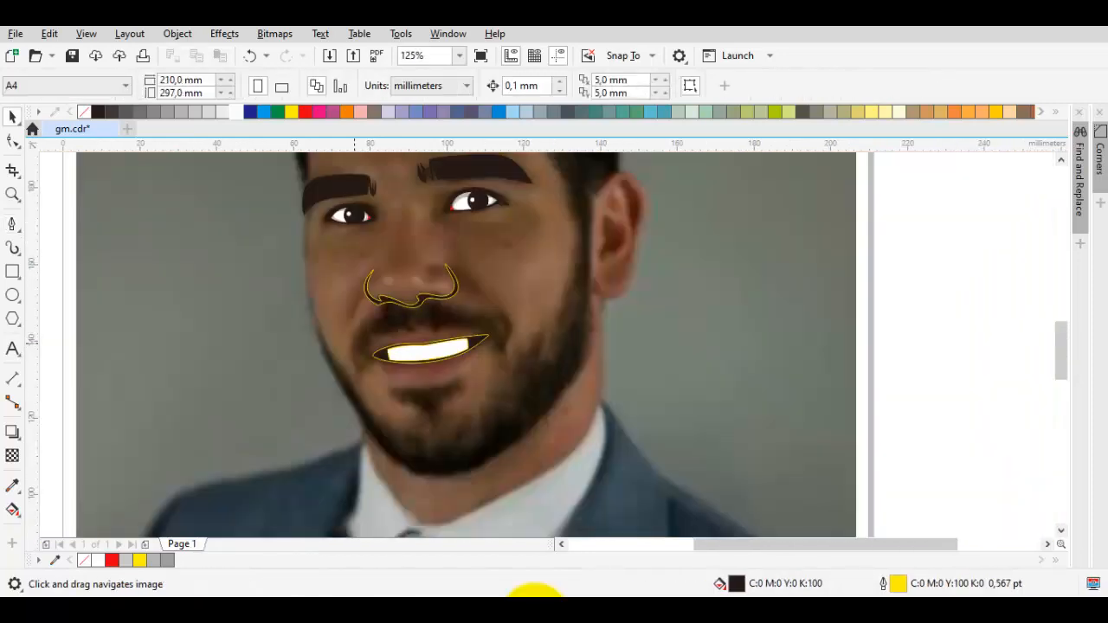
pyautogui.scroll(1, 350, 343)
pyautogui.press('space')
pyautogui.scroll(1, 381, 354)
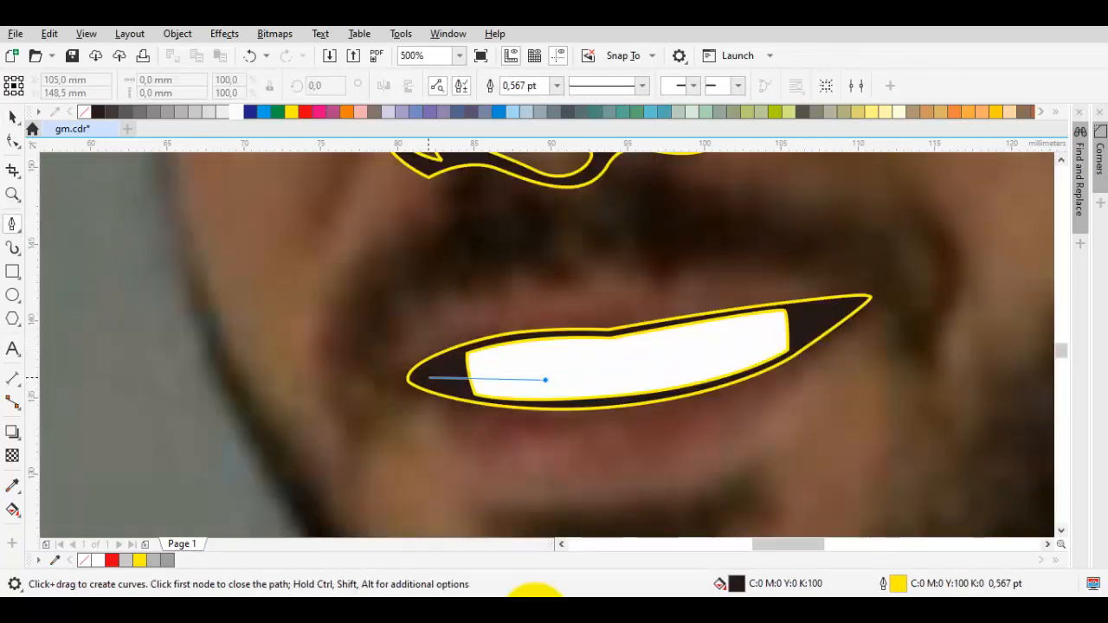
pyautogui.click(408, 378)
pyautogui.press('Escape')
pyautogui.scroll(1, 454, 380)
pyautogui.press('space')
pyautogui.hotkey('ctrl', 'z')
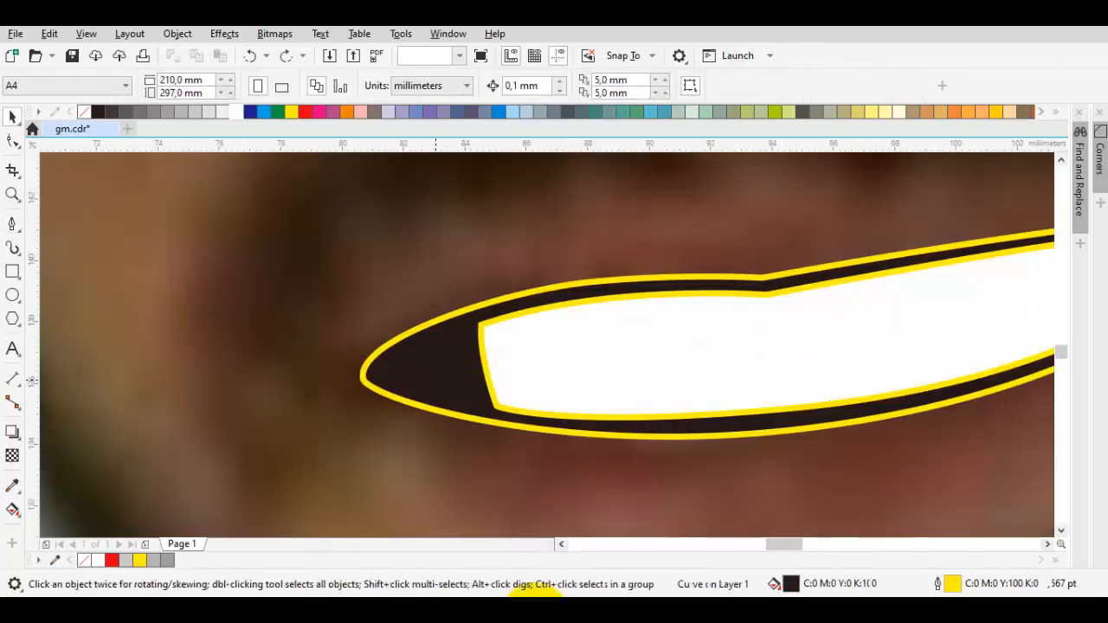
# Reshape the dark mouth shape by moving its left corner node slightly outward and nudging a curve handle beside it
pyautogui.click(432, 378)
pyautogui.press('F10')
pyautogui.moveTo(364, 381); pyautogui.dragTo(346, 384)
pyautogui.moveTo(334, 344); pyautogui.dragTo(338, 344)
pyautogui.press('space')
pyautogui.press('Escape')
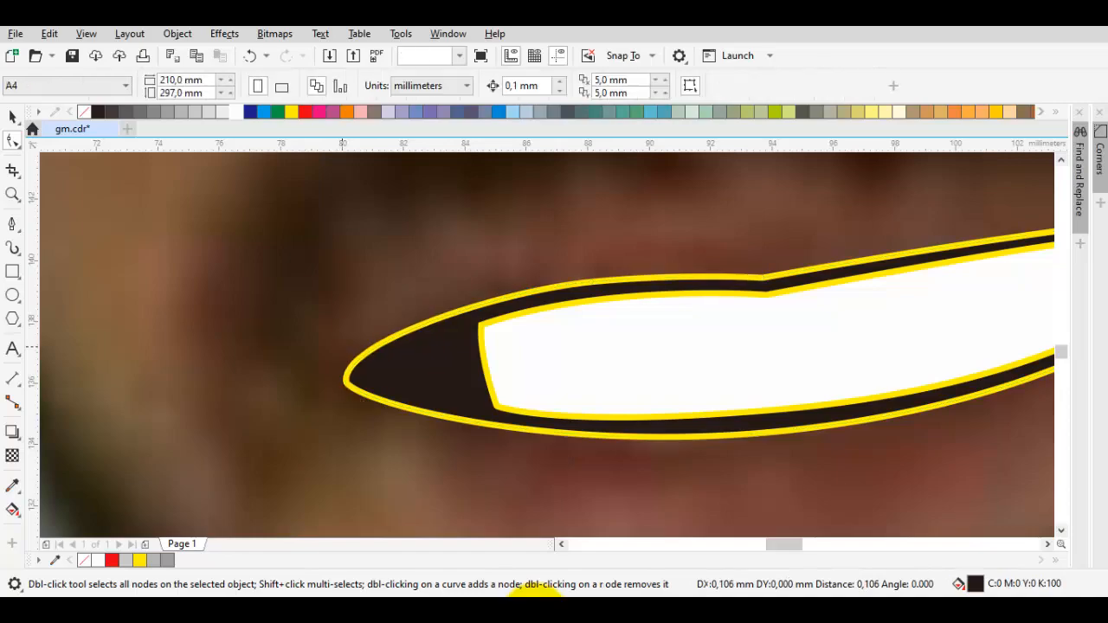
# Start the upper lip outline inside the left mouth corner and trace its upper edge to just past the central dip
pyautogui.press('F4')
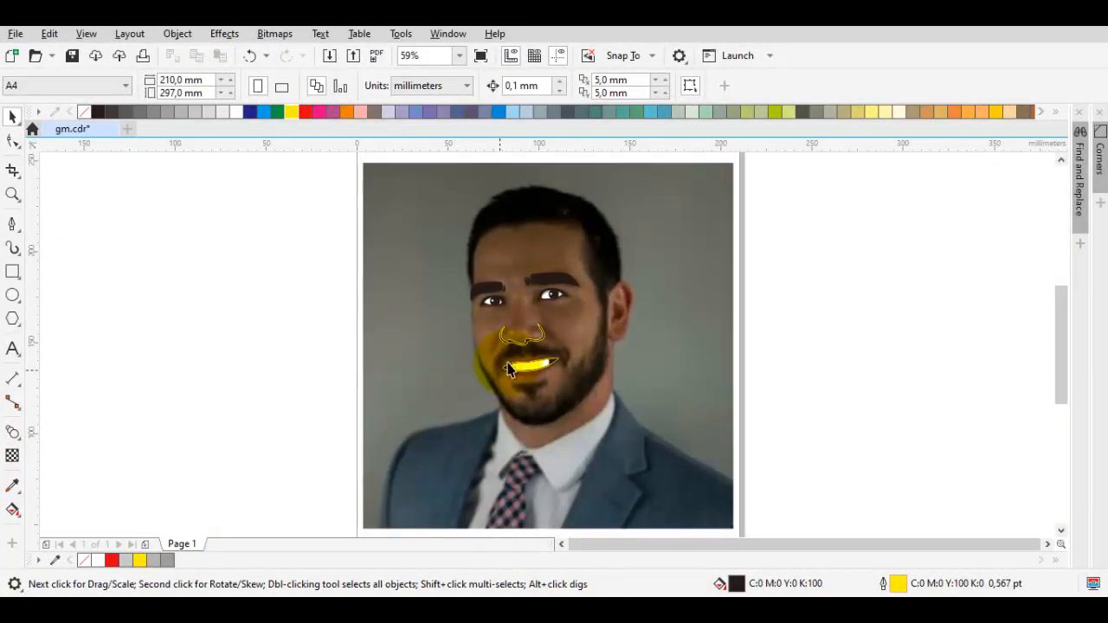
pyautogui.moveTo(510, 341); pyautogui.dragTo(505, 350)
pyautogui.scroll(3, 507, 349)
pyautogui.scroll(-1, 579, 400)
pyautogui.moveTo(574, 409); pyautogui.dragTo(542, 353)
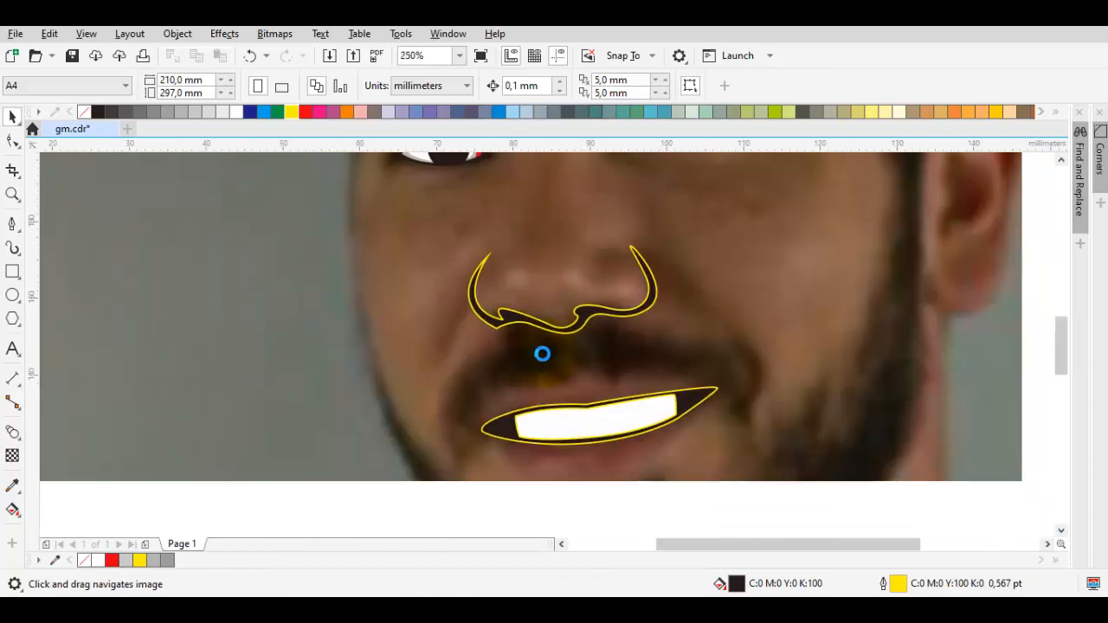
pyautogui.scroll(-1, 548, 355)
pyautogui.scroll(2, 472, 410)
pyautogui.scroll(1, 645, 337)
pyautogui.moveTo(645, 337); pyautogui.dragTo(601, 246)
pyautogui.press('F5')
pyautogui.click(490, 443)
pyautogui.scroll(-1, 408, 316)
pyautogui.scroll(1, 434, 334)
pyautogui.moveTo(740, 293)
pyautogui.mouseDown()
pyautogui.moveTo(816, 241)
pyautogui.moveTo(597, 293)
pyautogui.mouseUp()
pyautogui.scroll(-1, 609, 281)
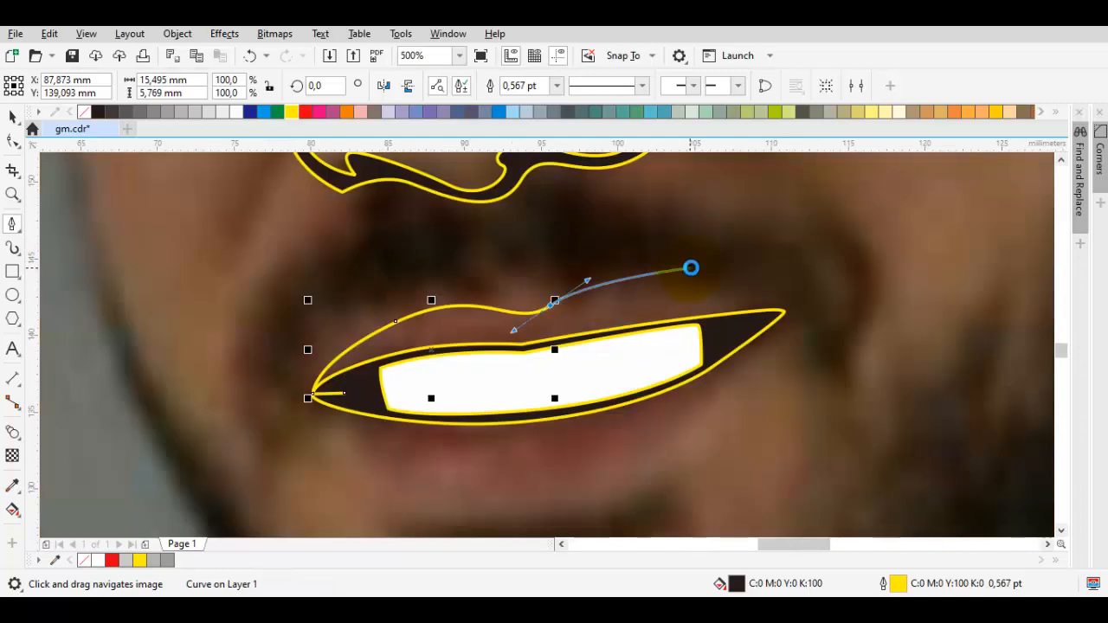
# Continue the upper lip outline to the right mouth corner and close it across the teeth, about 30.7 by 7.5 mm
pyautogui.scroll(1, 693, 264)
pyautogui.moveTo(792, 324)
pyautogui.mouseDown()
pyautogui.moveTo(944, 361)
pyautogui.moveTo(917, 357)
pyautogui.mouseUp()
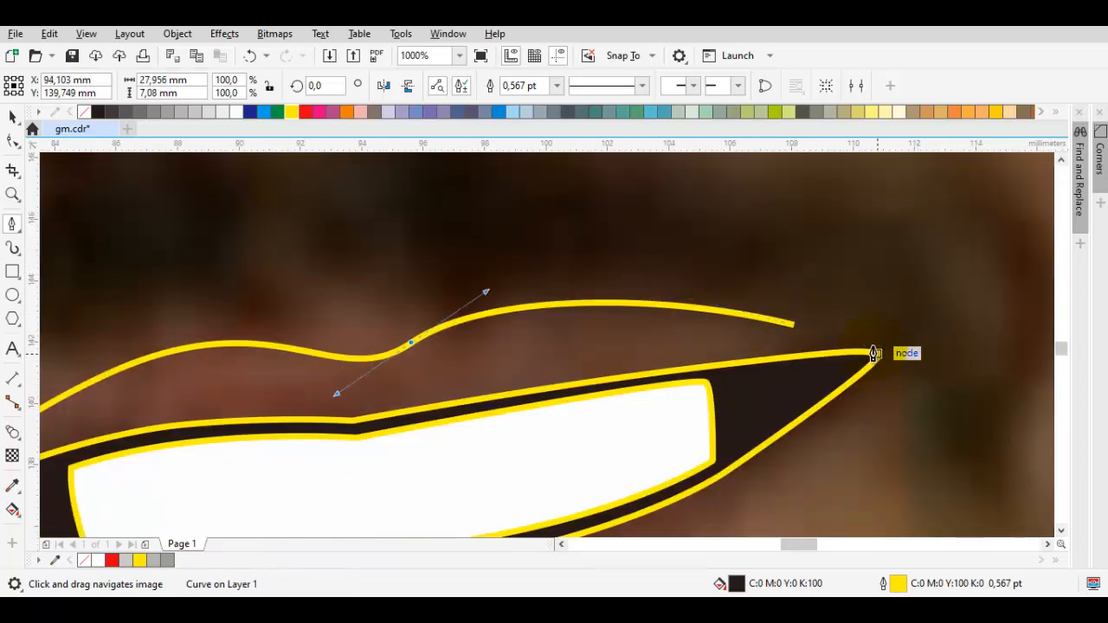
pyautogui.hotkey('ctrl', 'z')
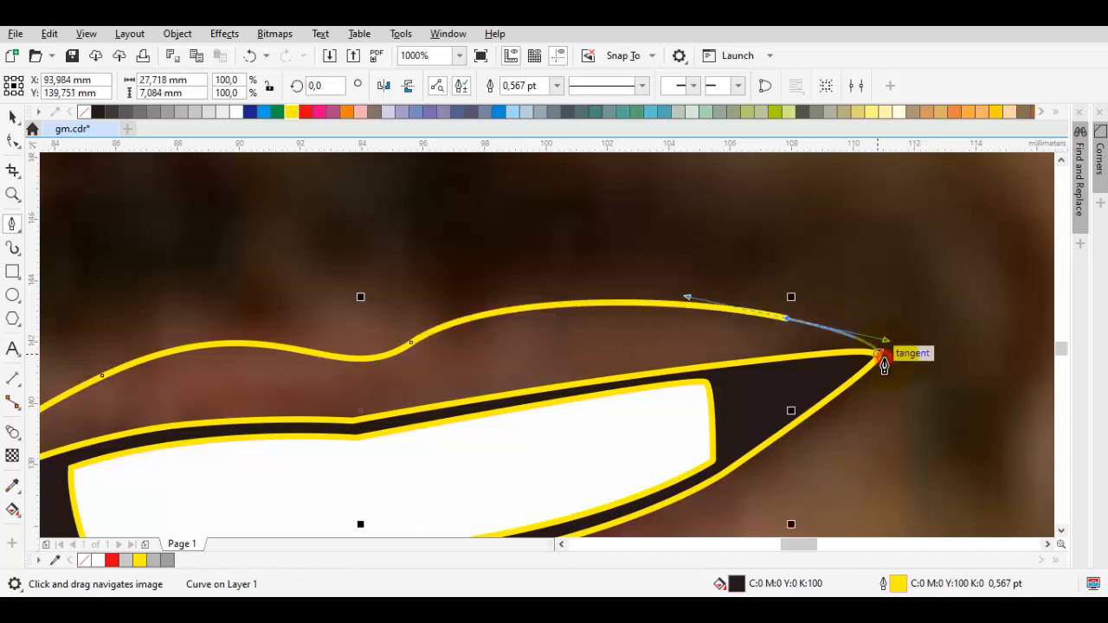
pyautogui.click(880, 353)
pyautogui.moveTo(507, 430); pyautogui.dragTo(643, 346)
pyautogui.scroll(-1, 644, 346)
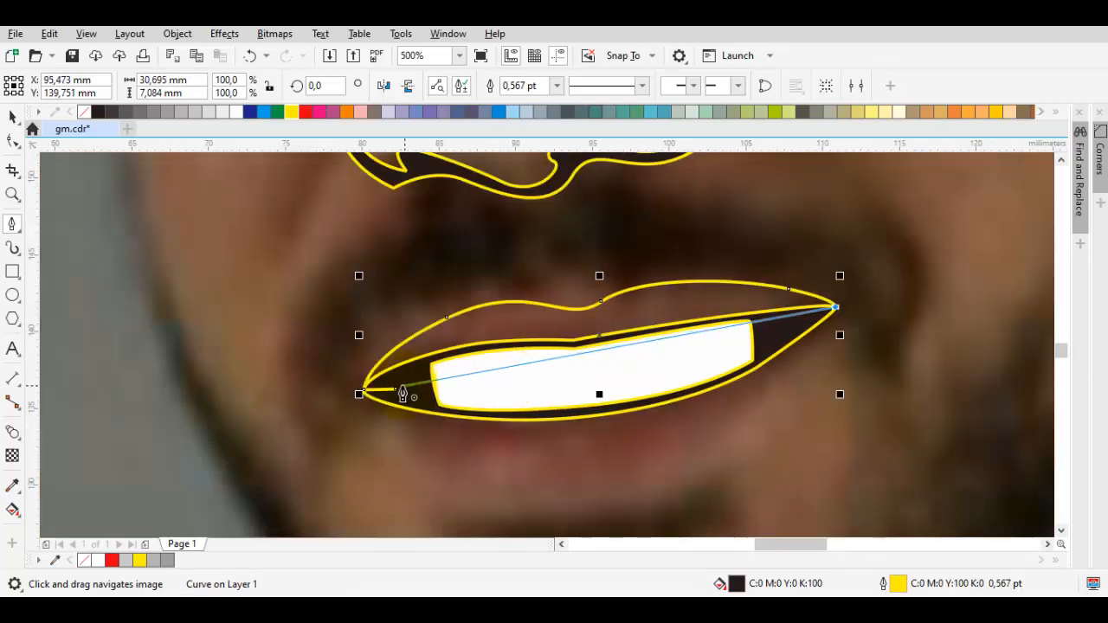
pyautogui.moveTo(395, 389); pyautogui.dragTo(569, 438)
# Sample the reddish brown #71463D from the photo's lower lip and fill the upper lip shape with it
pyautogui.press('i')
pyautogui.click(547, 446)
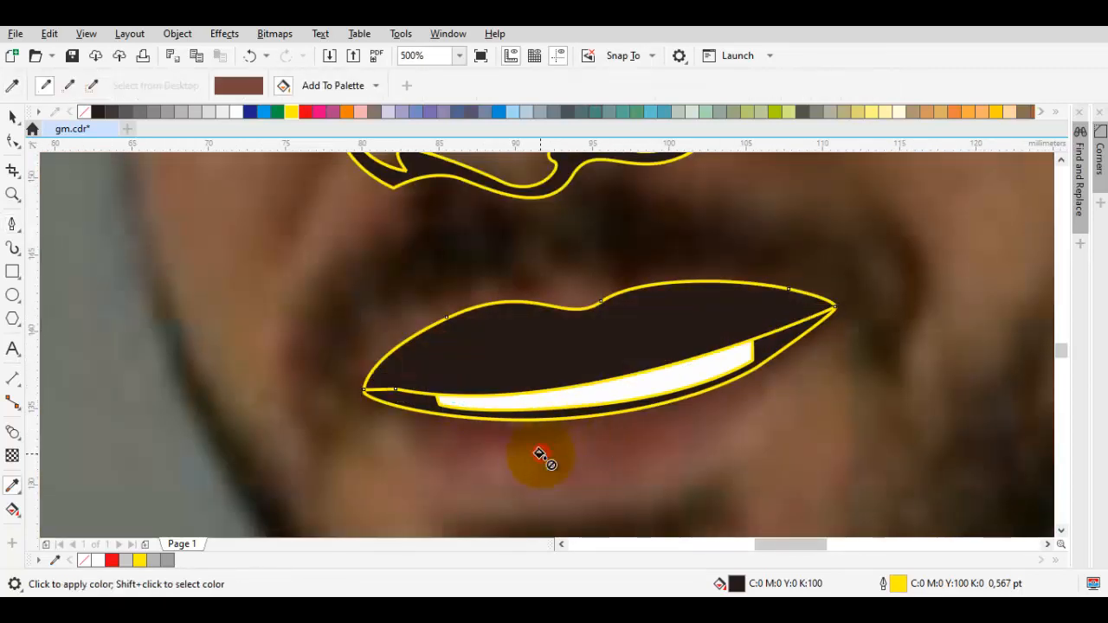
pyautogui.click(549, 349)
# Reorder the upper lip to sit directly in front of the photo, behind the dark mouth shape and the teeth
pyautogui.press('space')
pyautogui.rightClick(549, 347)
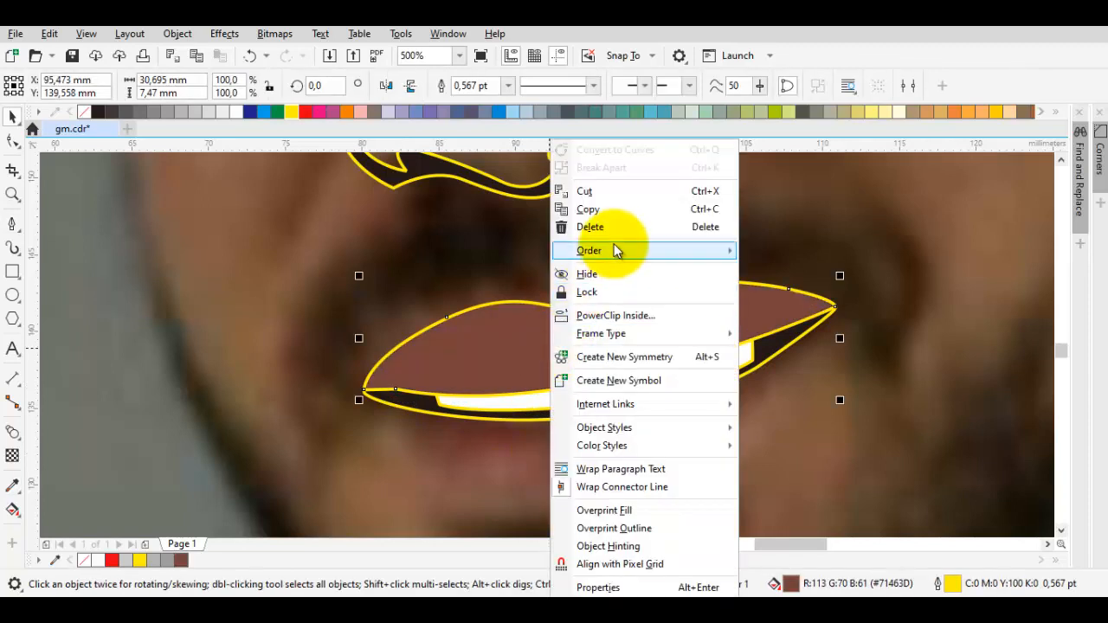
pyautogui.moveTo(618, 250)
pyautogui.click(803, 374)
pyautogui.click(920, 346)
pyautogui.press('space')
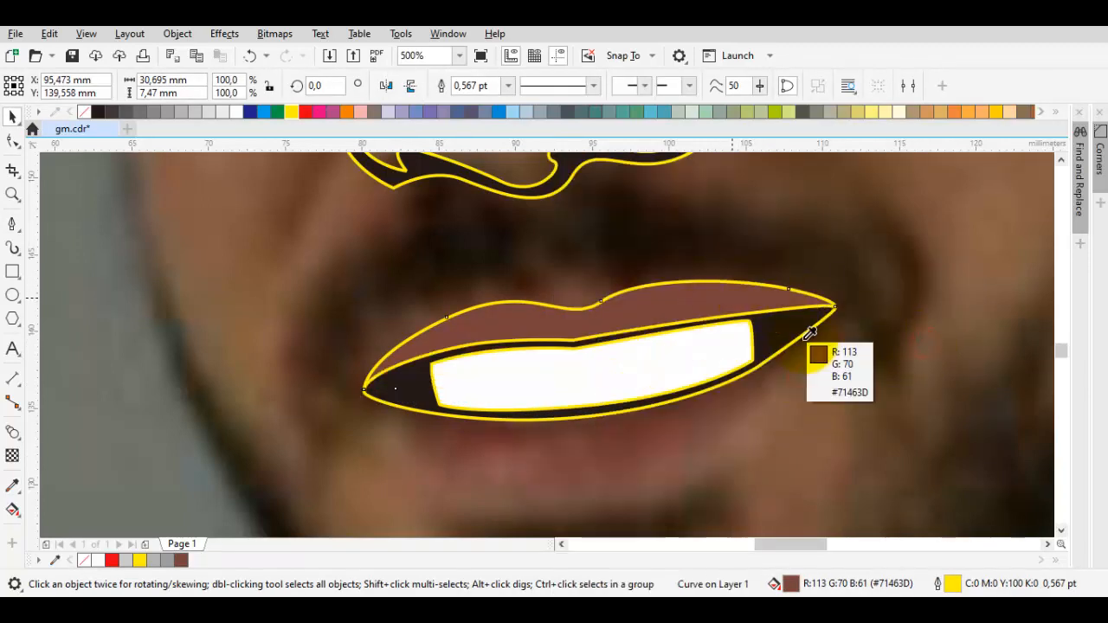
# Recolor the upper lip with red and tone it down to a muted red of C:37 M:86 Y:73 K:2
pyautogui.click(792, 337)
pyautogui.click(719, 300)
pyautogui.press('space')
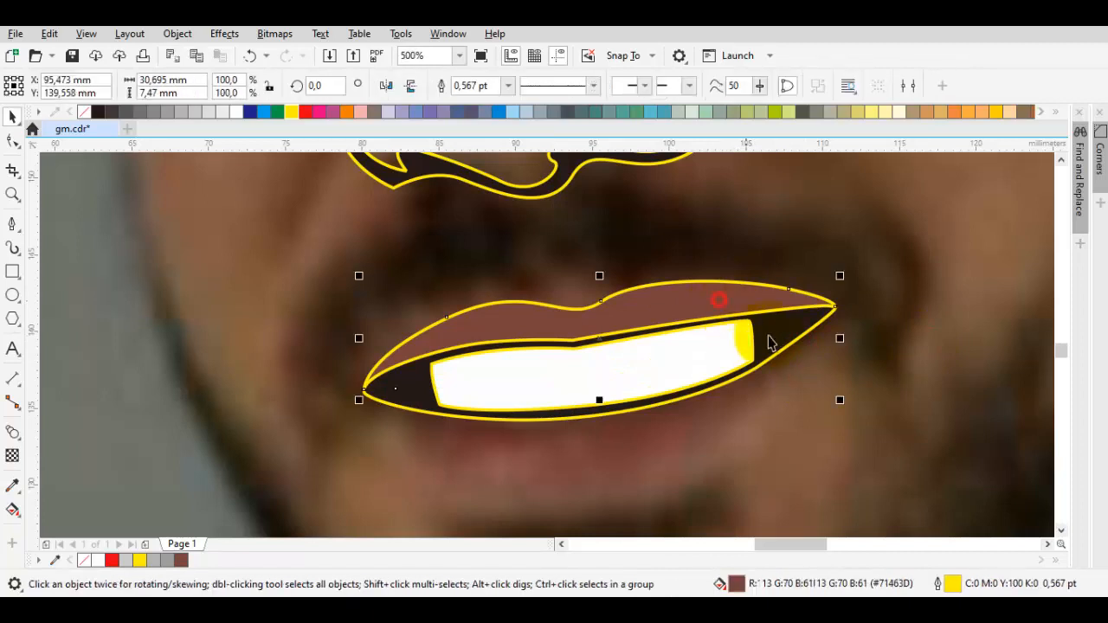
pyautogui.press('Escape')
pyautogui.click(680, 301)
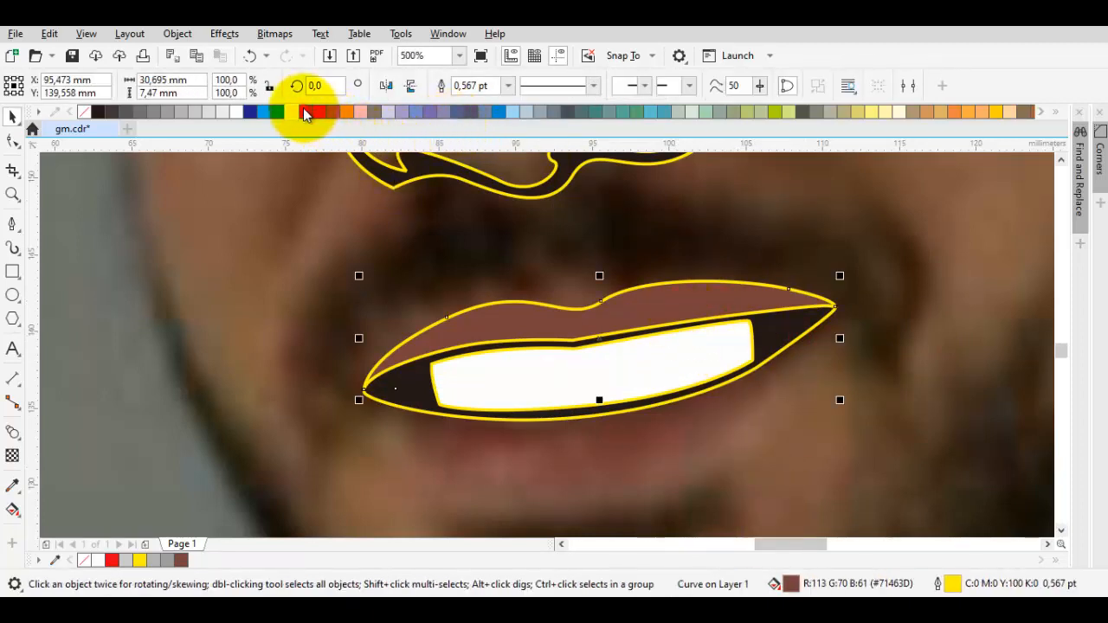
pyautogui.click(304, 113)
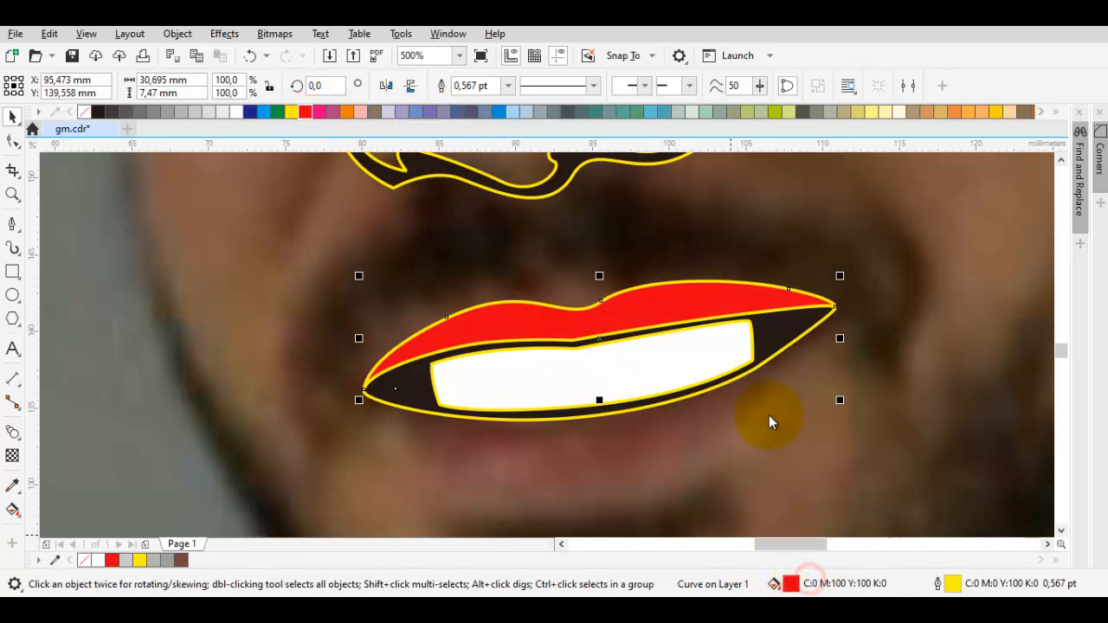
pyautogui.hotkey('shift', 'F11')
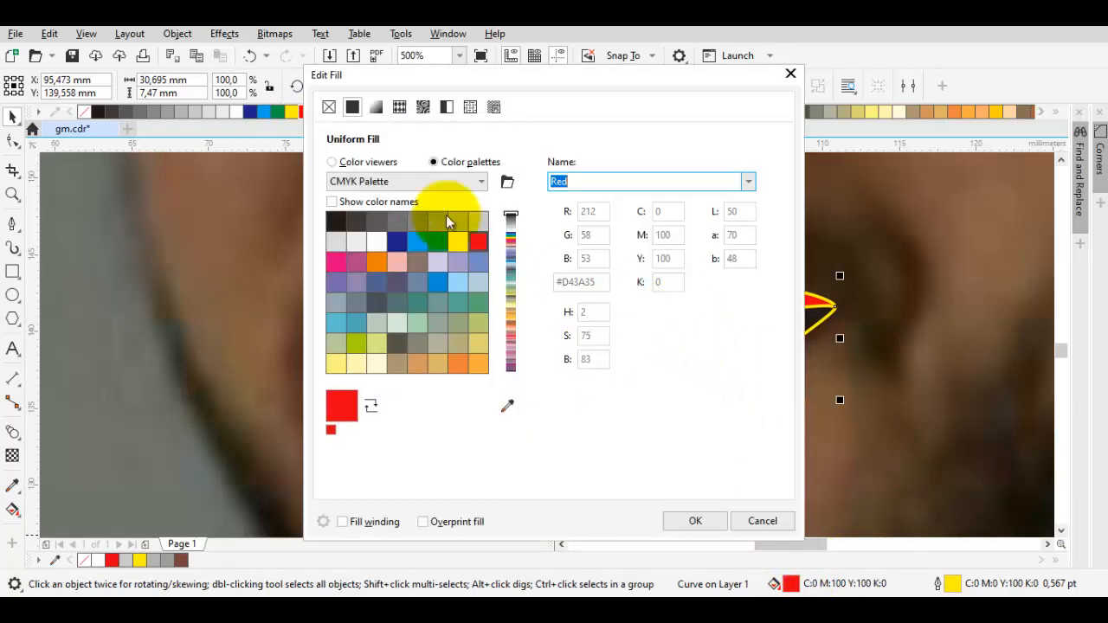
pyautogui.click(374, 163)
pyautogui.moveTo(434, 69); pyautogui.dragTo(898, 95)
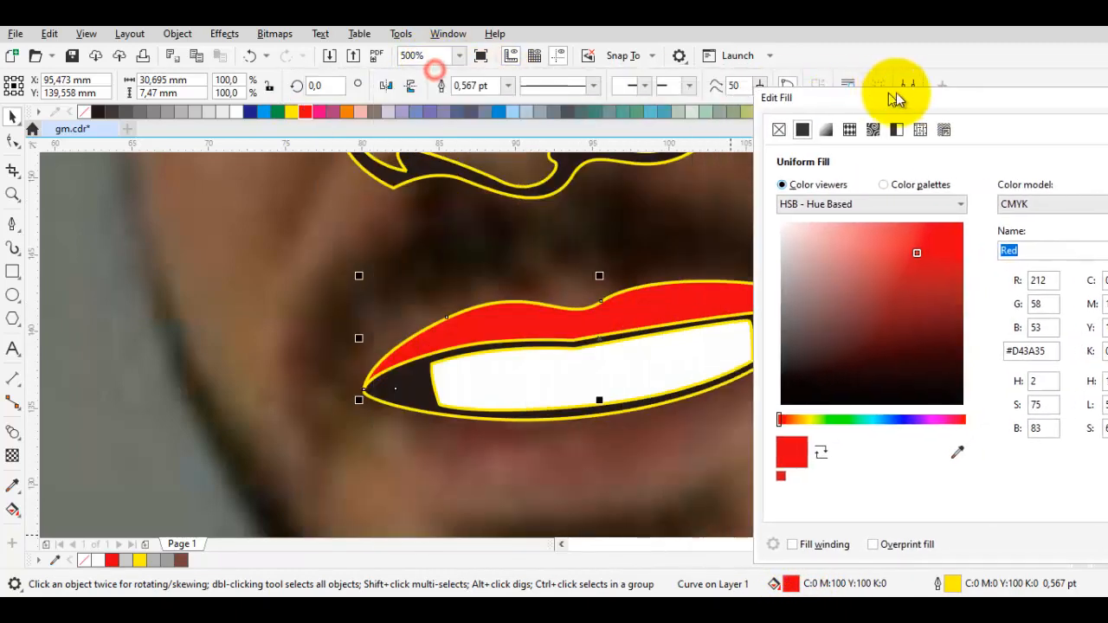
pyautogui.moveTo(884, 302)
pyautogui.mouseDown()
pyautogui.moveTo(904, 279)
pyautogui.moveTo(872, 278)
pyautogui.moveTo(883, 286)
pyautogui.mouseUp()
pyautogui.press('Return')
# Refine the left half of the upper lip's top edge by adjusting the nodes and curve handles up to the central dip
pyautogui.scroll(1, 510, 309)
pyautogui.press('F10')
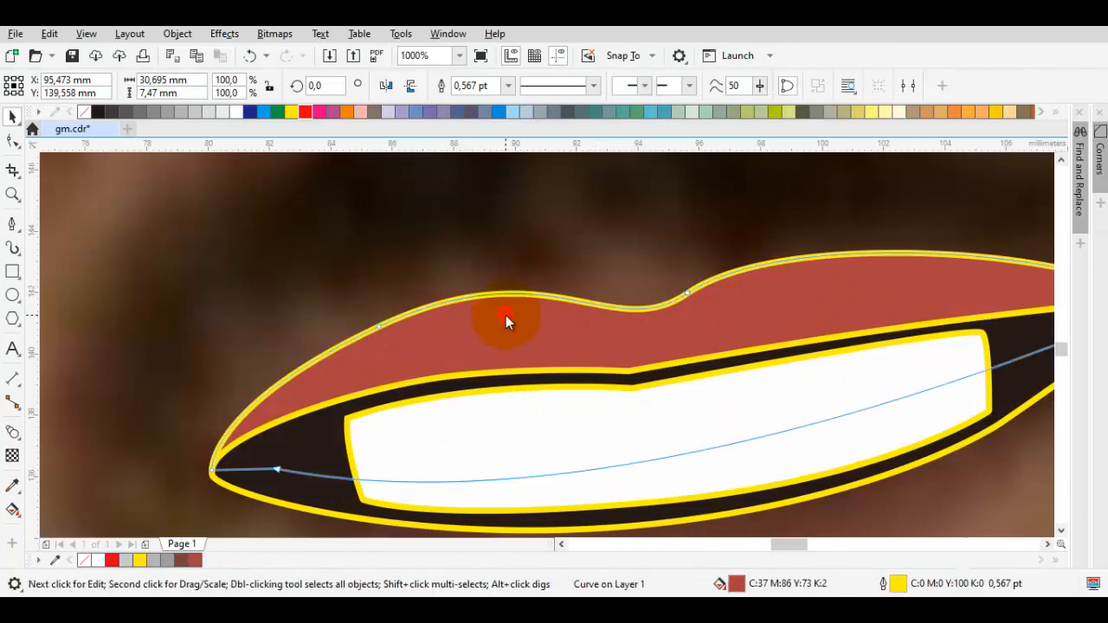
pyautogui.doubleClick(378, 329)
pyautogui.moveTo(378, 329); pyautogui.dragTo(389, 333)
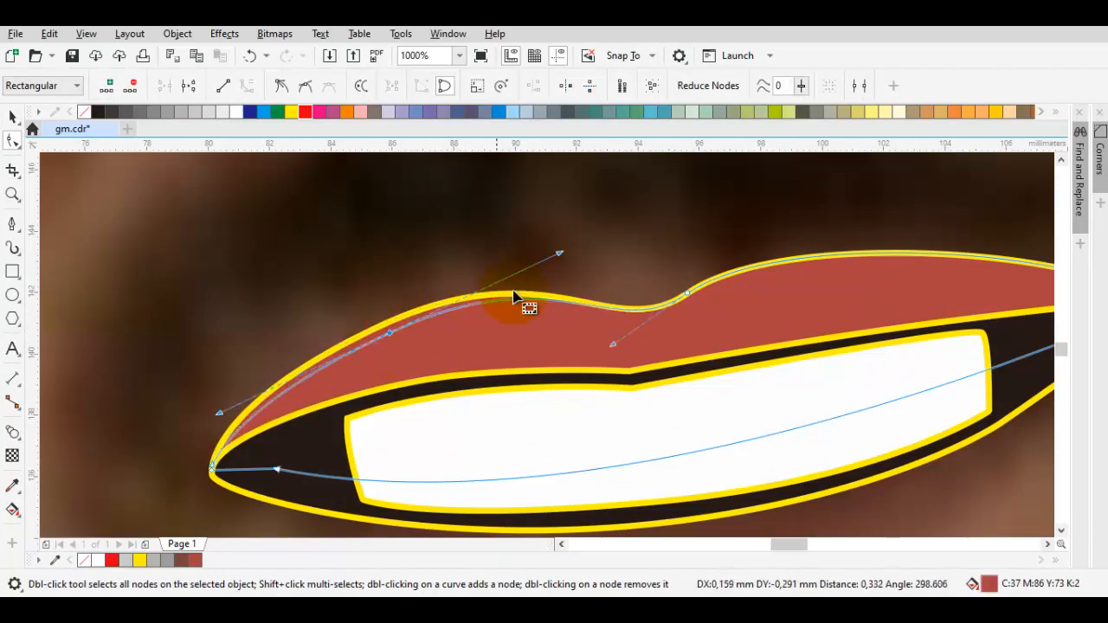
pyautogui.moveTo(561, 253); pyautogui.dragTo(569, 252)
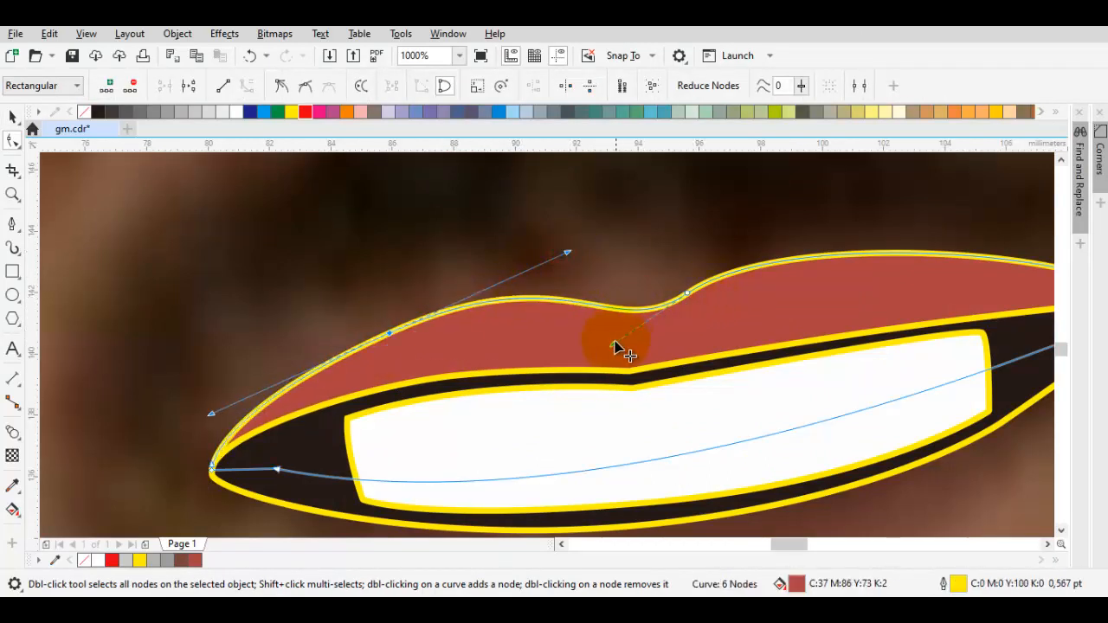
pyautogui.moveTo(608, 343); pyautogui.dragTo(601, 345)
pyautogui.moveTo(690, 292); pyautogui.dragTo(696, 289)
pyautogui.press('space')
pyautogui.scroll(-1, 696, 289)
pyautogui.press('Escape')
# Start the lower lip outline on the teeth, loop around the left mouth corner and trace the lip's bottom edge
pyautogui.scroll(1, 559, 344)
pyautogui.press('p')
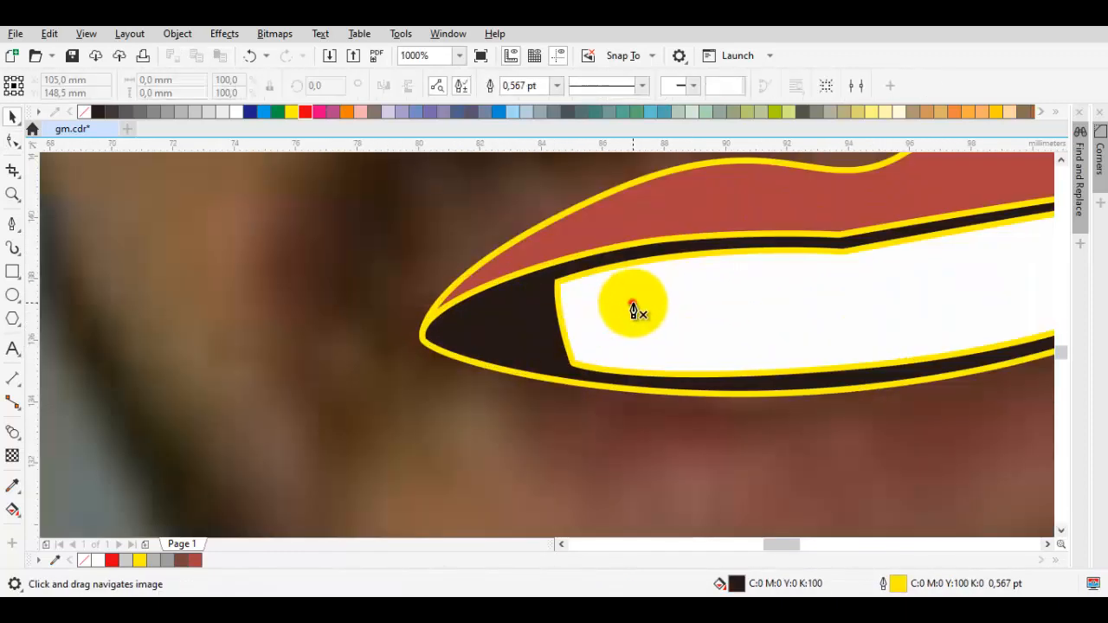
pyautogui.click(631, 303)
pyautogui.moveTo(438, 352); pyautogui.dragTo(493, 389)
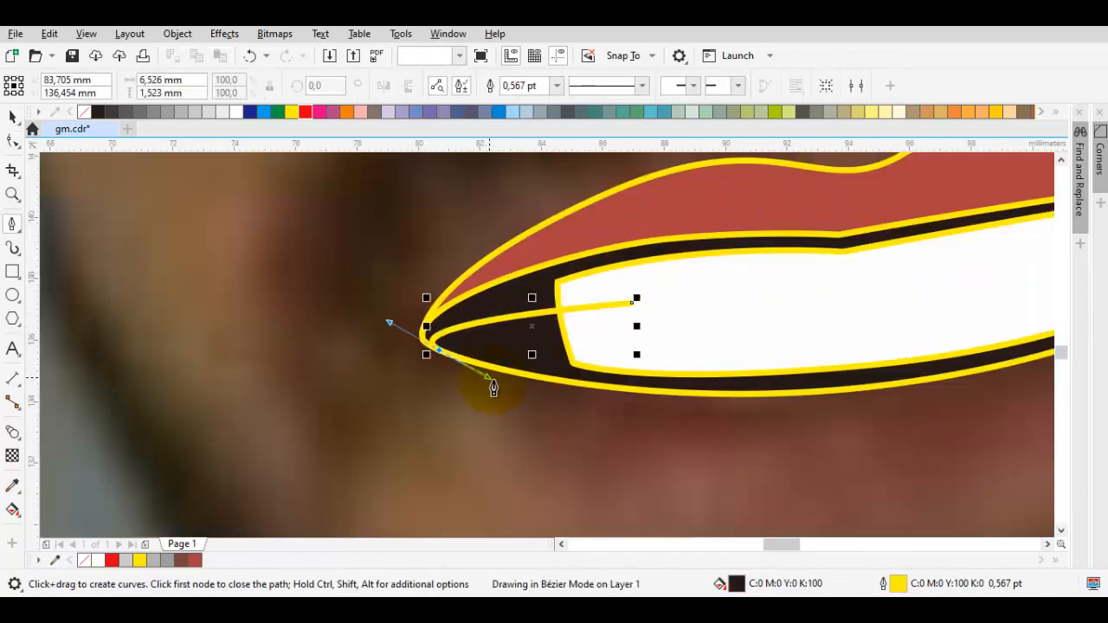
pyautogui.scroll(-1, 492, 388)
pyautogui.moveTo(607, 439); pyautogui.dragTo(568, 418)
pyautogui.moveTo(637, 441); pyautogui.dragTo(792, 420)
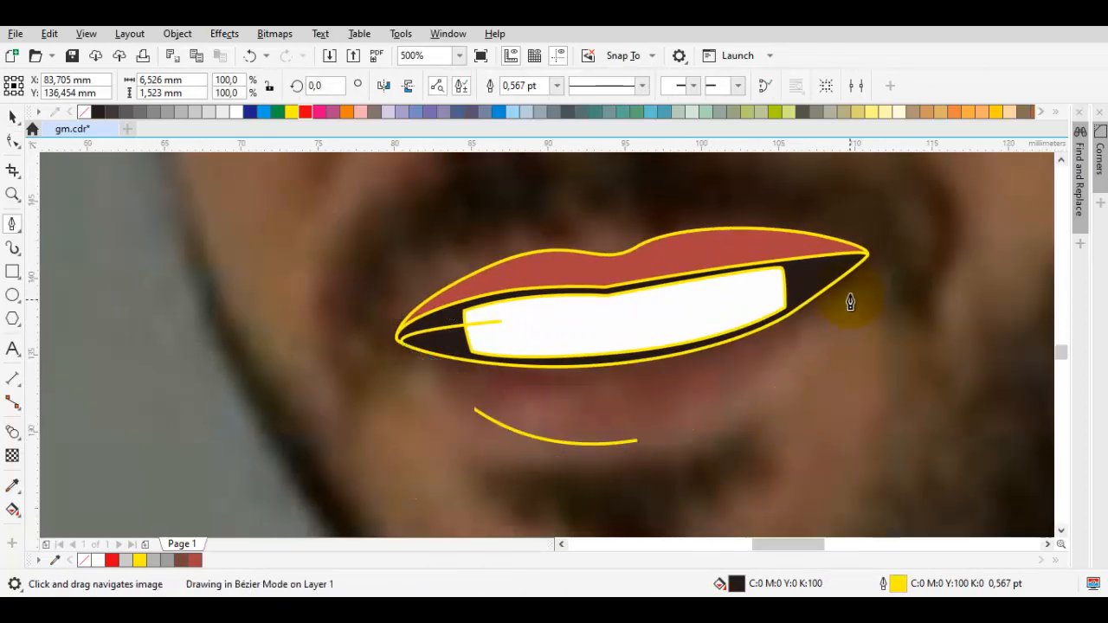
# Carry the lower lip outline up to the right mouth corner and close it across the teeth, about 29.6 by 12.3 mm
pyautogui.moveTo(855, 266); pyautogui.dragTo(885, 228)
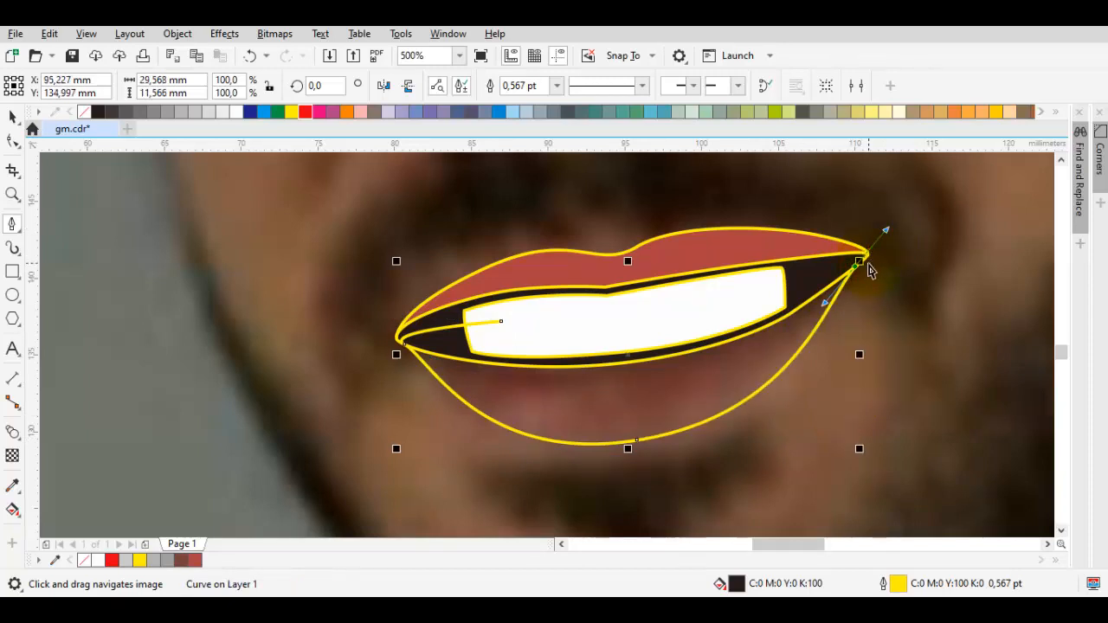
pyautogui.hotkey('ctrl', 'z')
pyautogui.moveTo(855, 266); pyautogui.dragTo(874, 233)
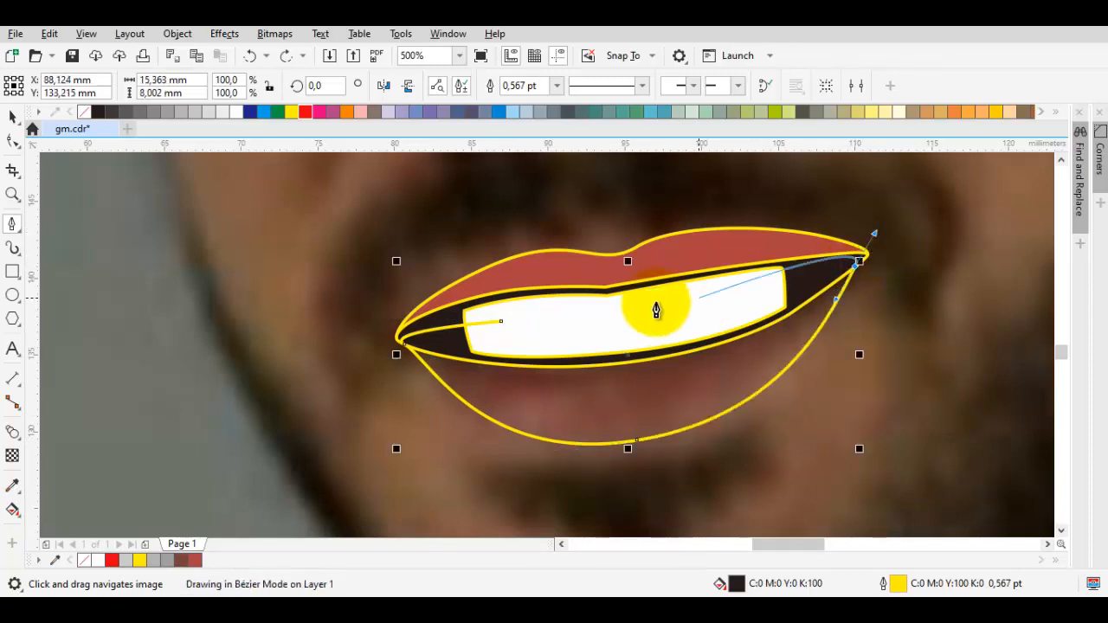
pyautogui.click(500, 321)
# Reorder the lower lip to sit directly in front of the photo, behind the dark mouth shape and the teeth
pyautogui.rightClick(544, 345)
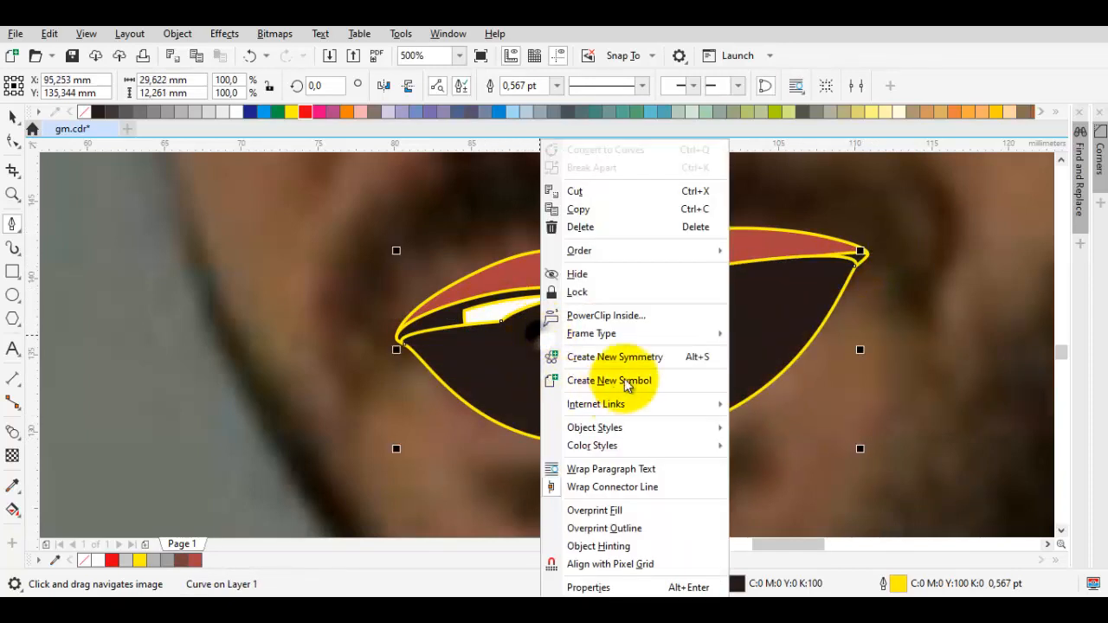
pyautogui.moveTo(615, 250)
pyautogui.click(759, 372)
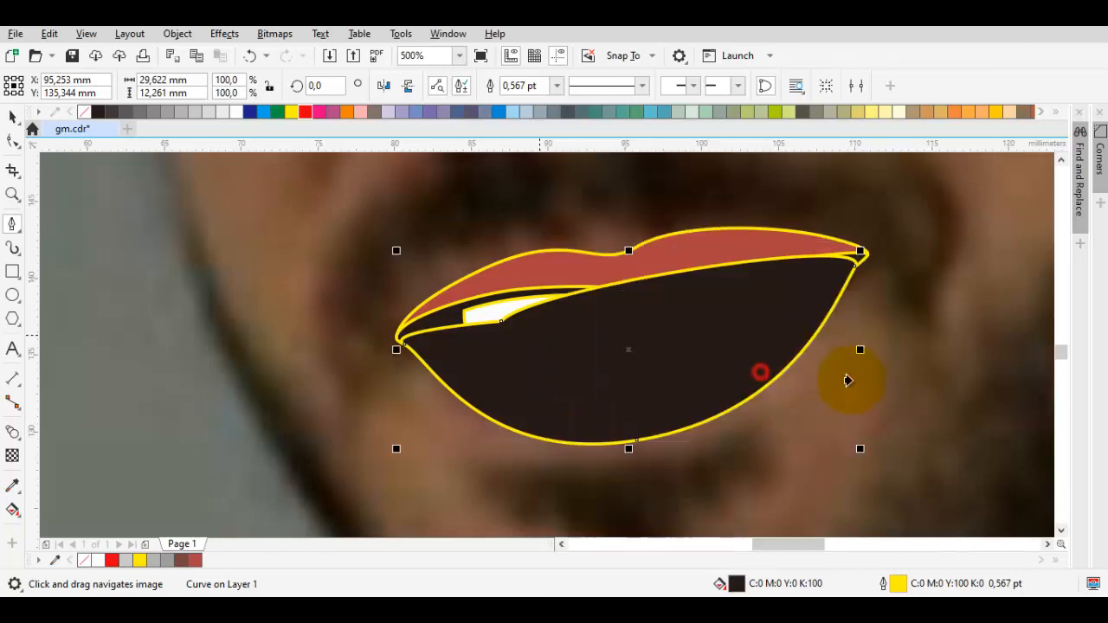
pyautogui.click(853, 378)
# Flatten the lower lip's bottom curve by adjusting the handle of its bottom center node
pyautogui.scroll(1, 677, 461)
pyautogui.press('space')
pyautogui.click(621, 405)
pyautogui.press('F10')
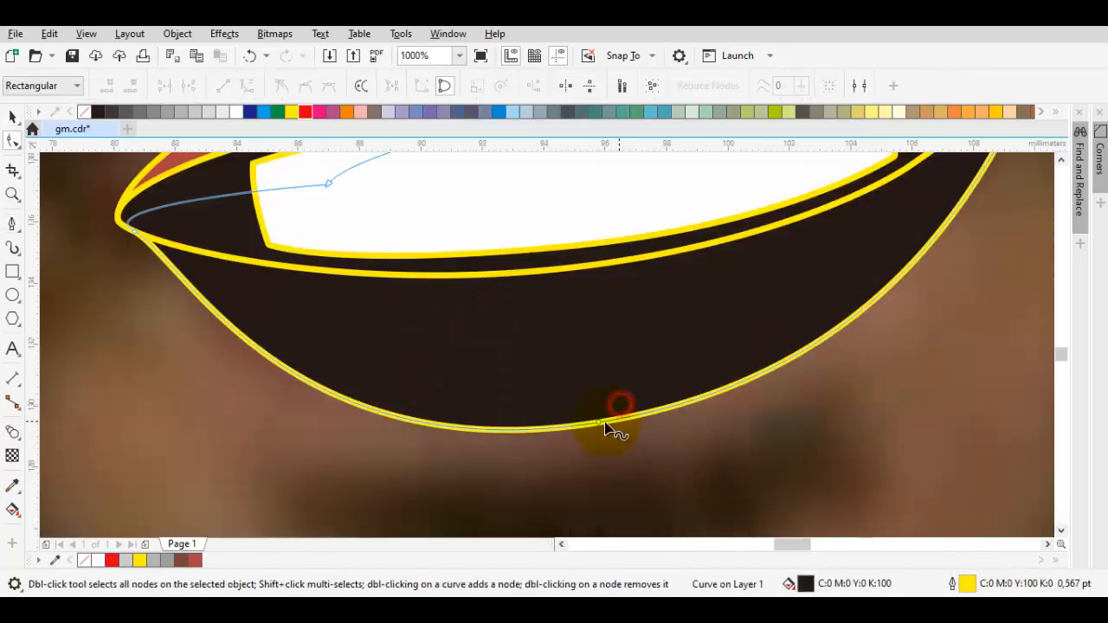
pyautogui.click(596, 422)
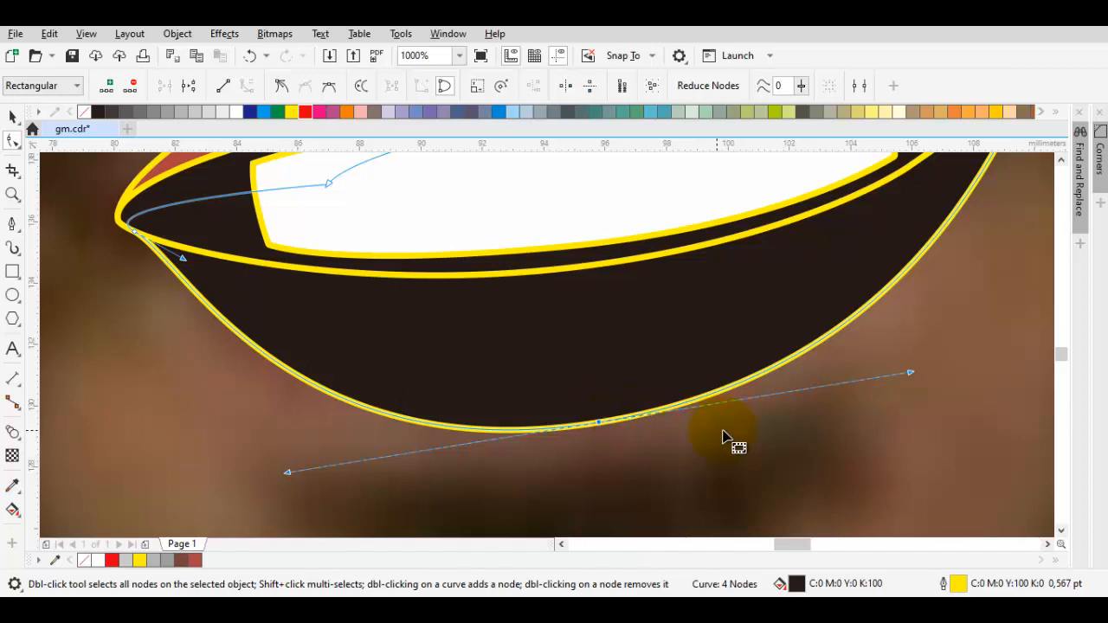
pyautogui.moveTo(910, 374); pyautogui.dragTo(924, 390)
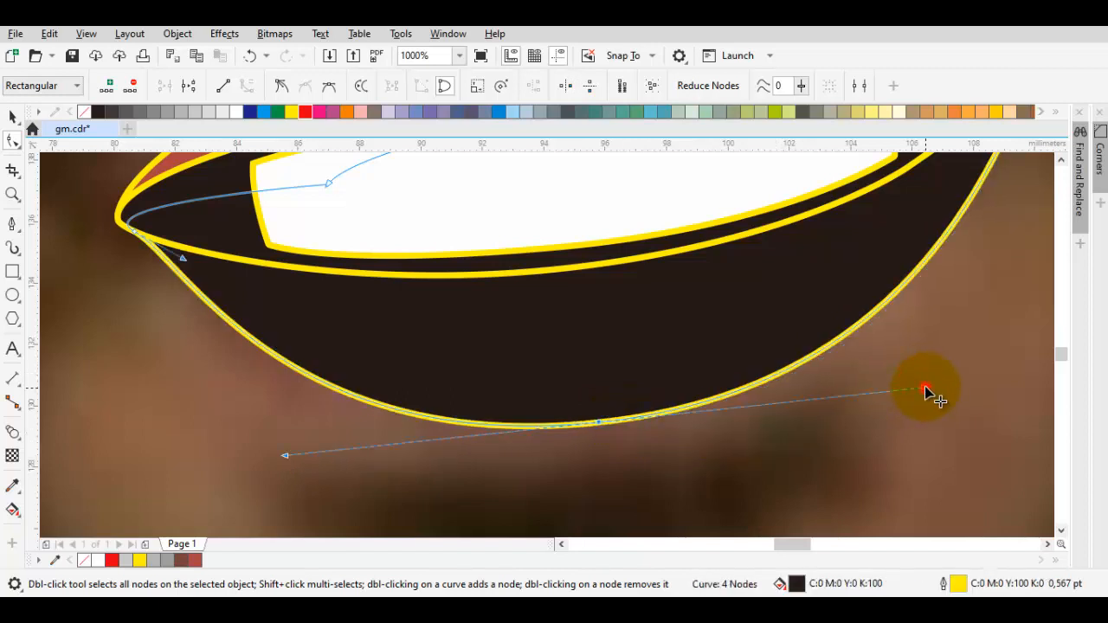
# Sample the upper lip's muted red with the color eyedropper as the base color for the lower lip
pyautogui.scroll(-1, 922, 389)
pyautogui.press('i')
pyautogui.click(763, 226)
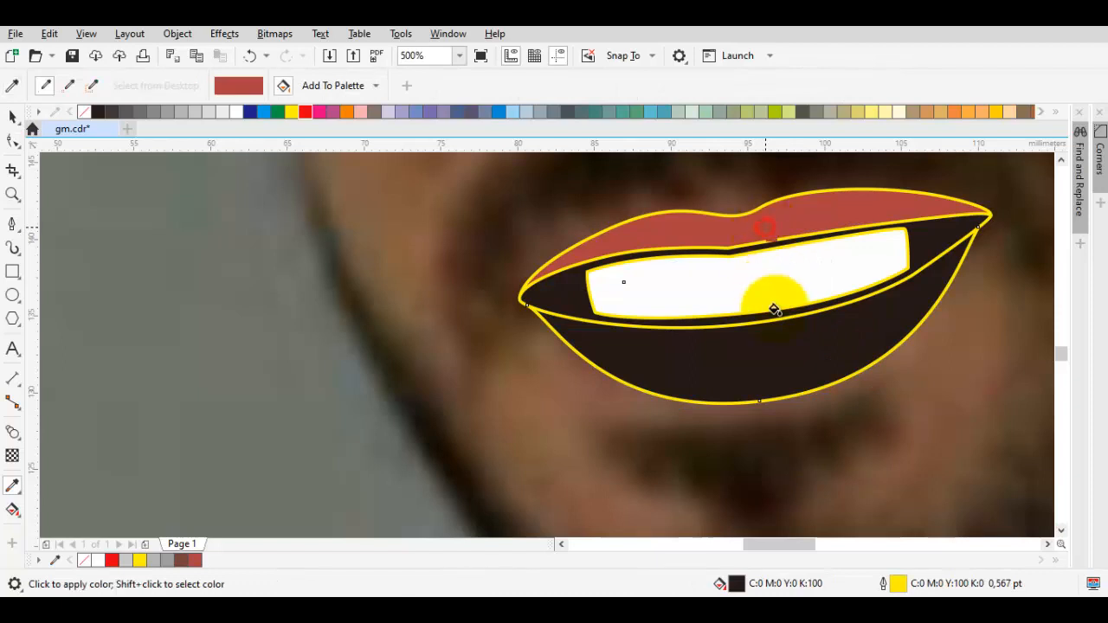
pyautogui.press('space')
pyautogui.moveTo(853, 402); pyautogui.dragTo(855, 412)
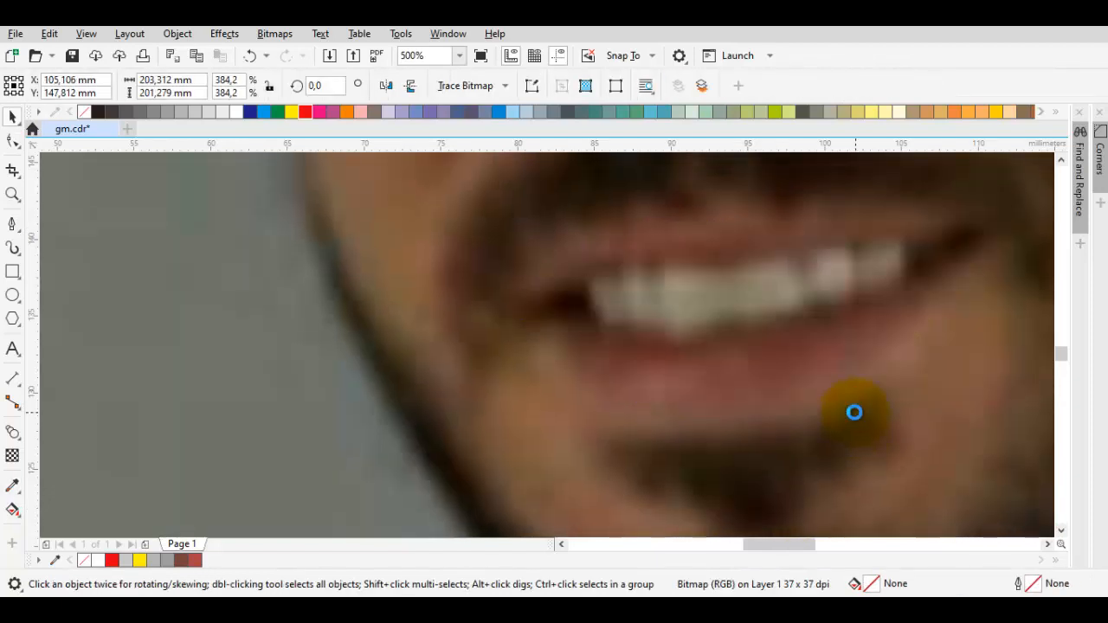
pyautogui.press('space')
pyautogui.click(791, 218)
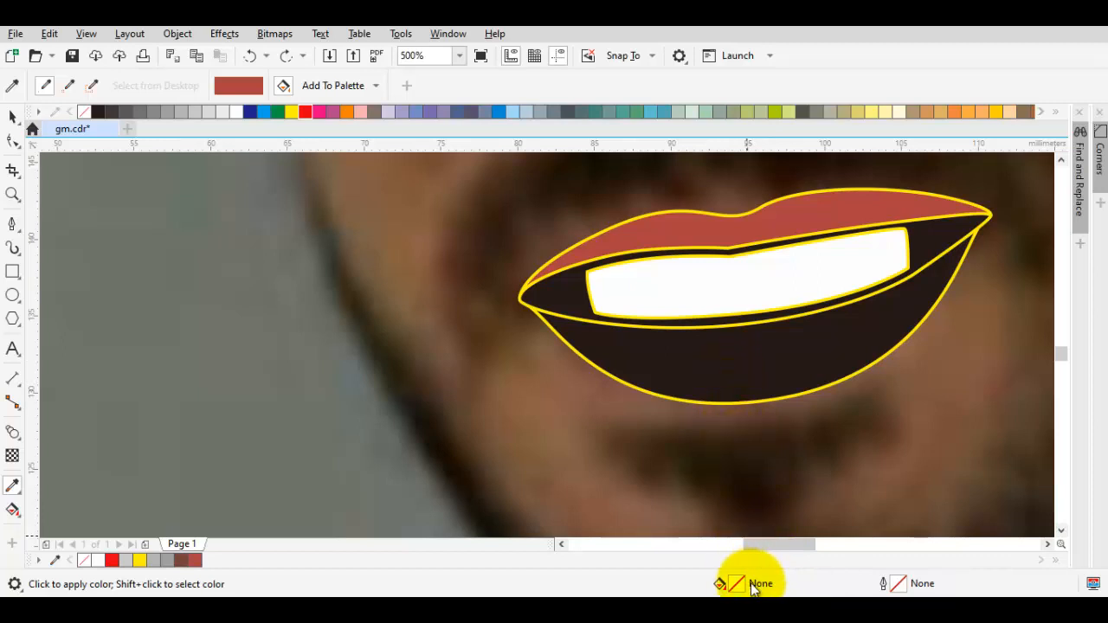
# Lighten the sampled red to a salmon pink and fill the lower lip with it
pyautogui.hotkey('shift', 'F11')
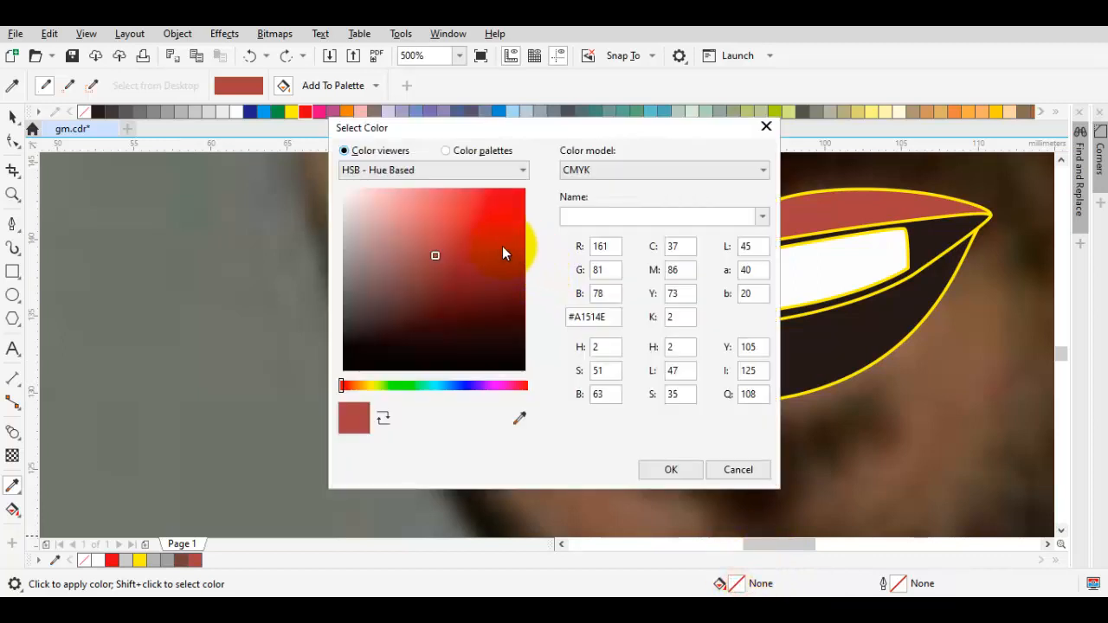
pyautogui.moveTo(439, 233); pyautogui.dragTo(424, 233)
pyautogui.press('Return')
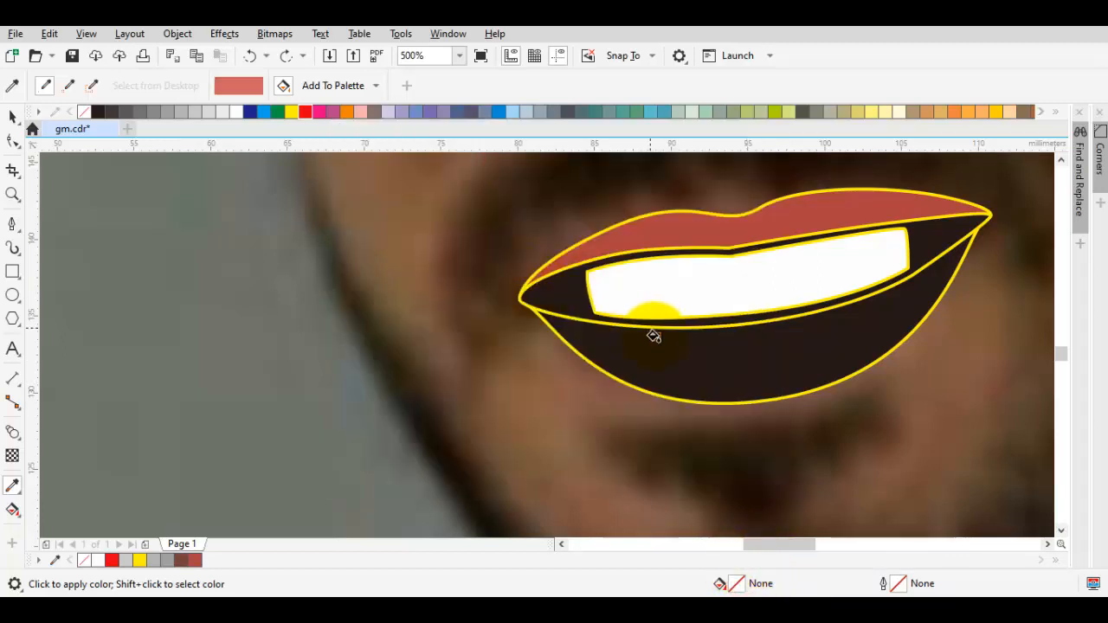
pyautogui.click(704, 353)
pyautogui.press('space')
pyautogui.press('Escape')
pyautogui.scroll(-2, 707, 363)
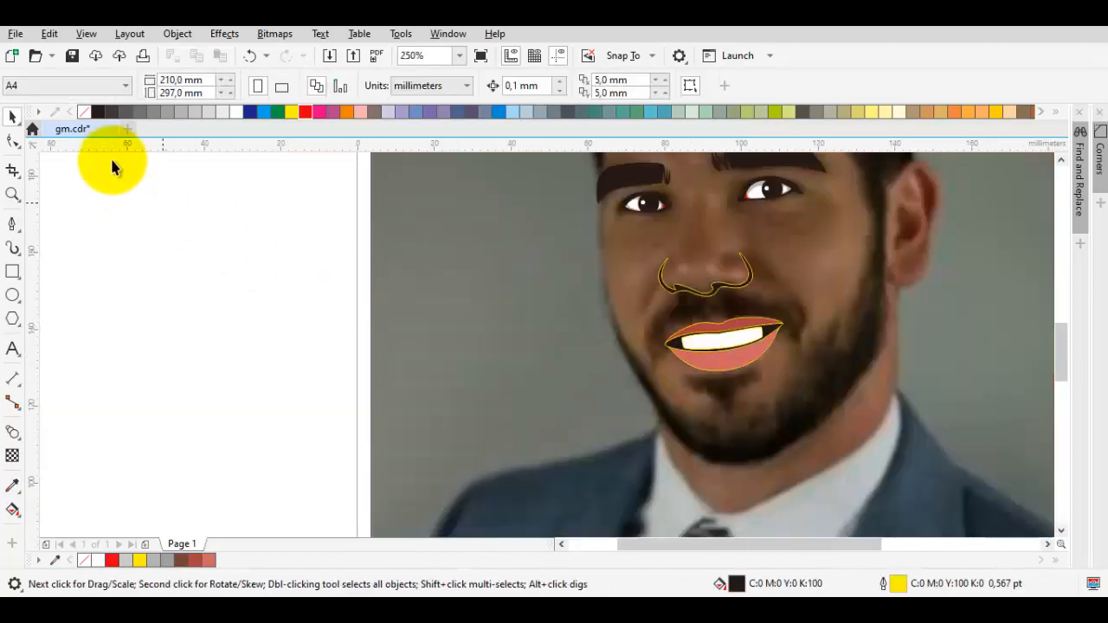
# Remove the yellow outlines from the nose, mouth and lip shapes and save the document
pyautogui.click(138, 188)
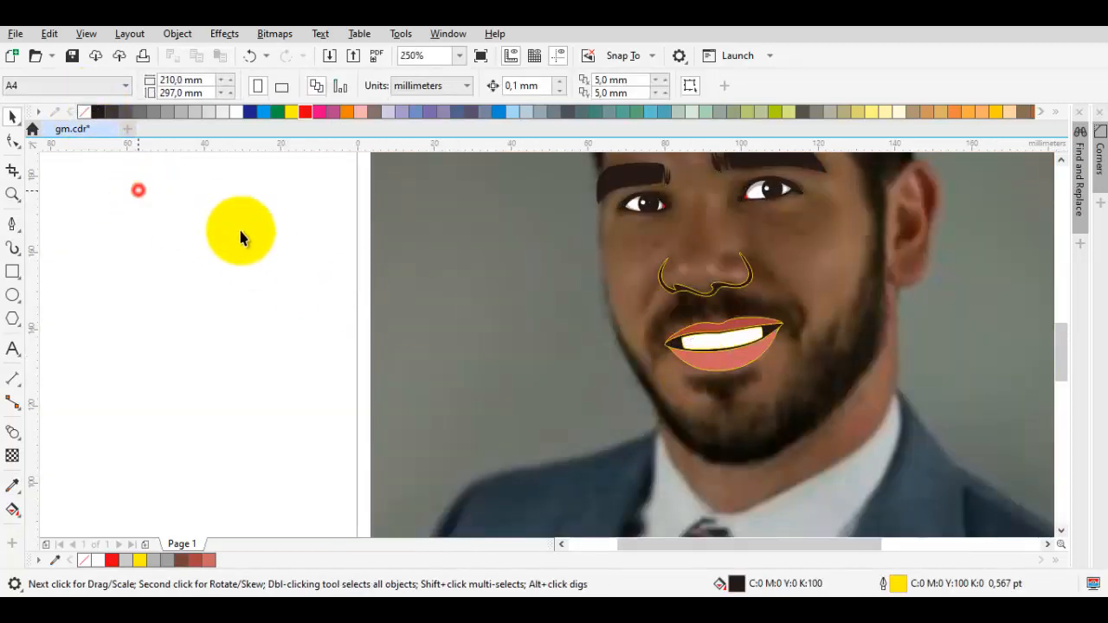
pyautogui.scroll(-2, 406, 295)
# Move the photo aside to inspect the traced shapes on their own, and undo the move
pyautogui.moveTo(595, 293); pyautogui.dragTo(809, 293)
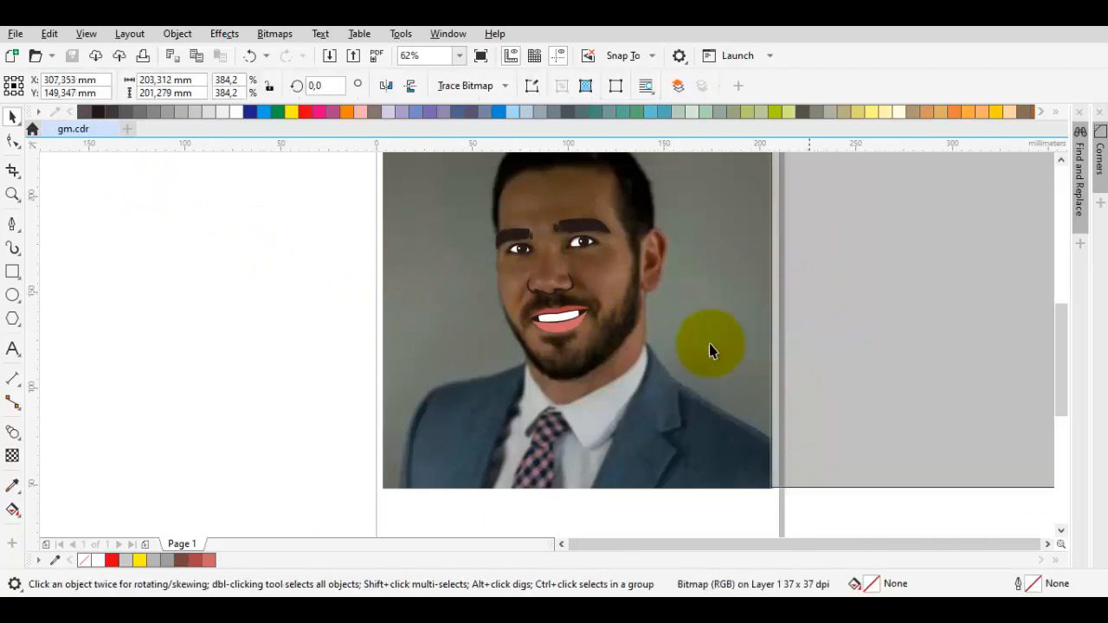
pyautogui.click(600, 388)
pyautogui.hotkey('ctrl', 'z')
pyautogui.scroll(2, 540, 296)
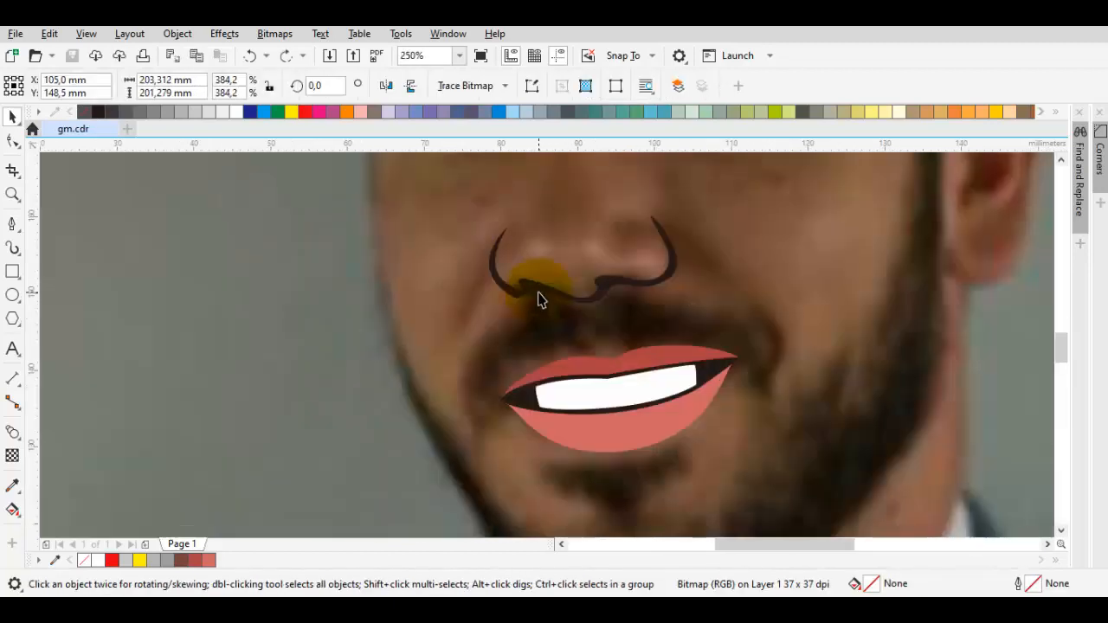
pyautogui.press('Escape')
# Start the mustache outline beside the left mouth corner, tracing its left side upward about 12.4 mm into a short rounded corner
pyautogui.moveTo(539, 294); pyautogui.dragTo(475, 248)
pyautogui.press('space')
pyautogui.scroll(2, 358, 395)
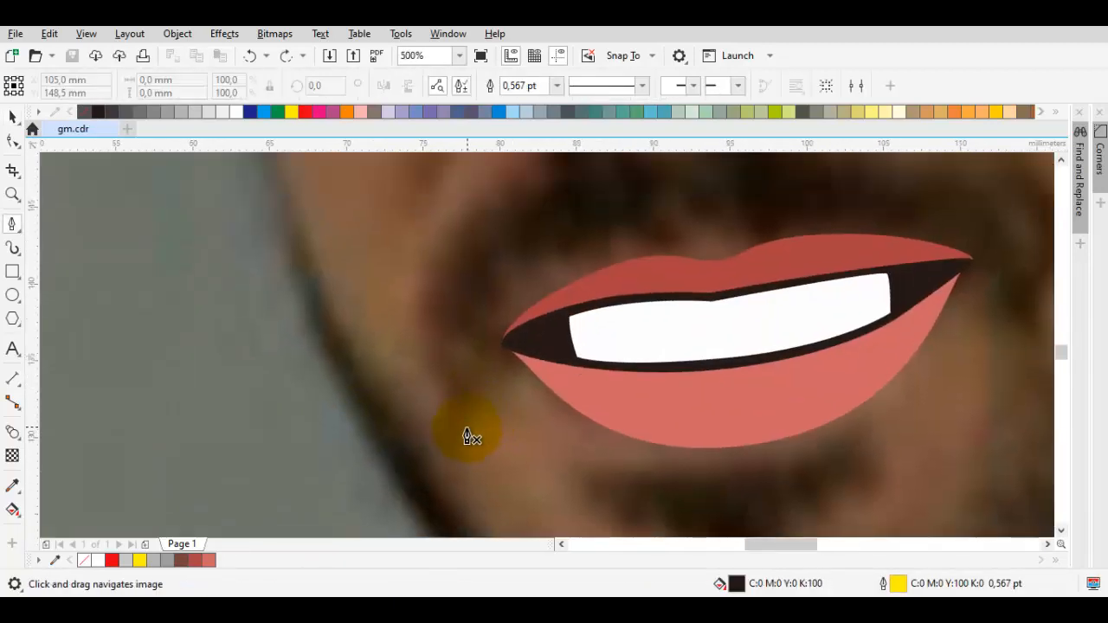
pyautogui.moveTo(446, 232); pyautogui.dragTo(429, 267)
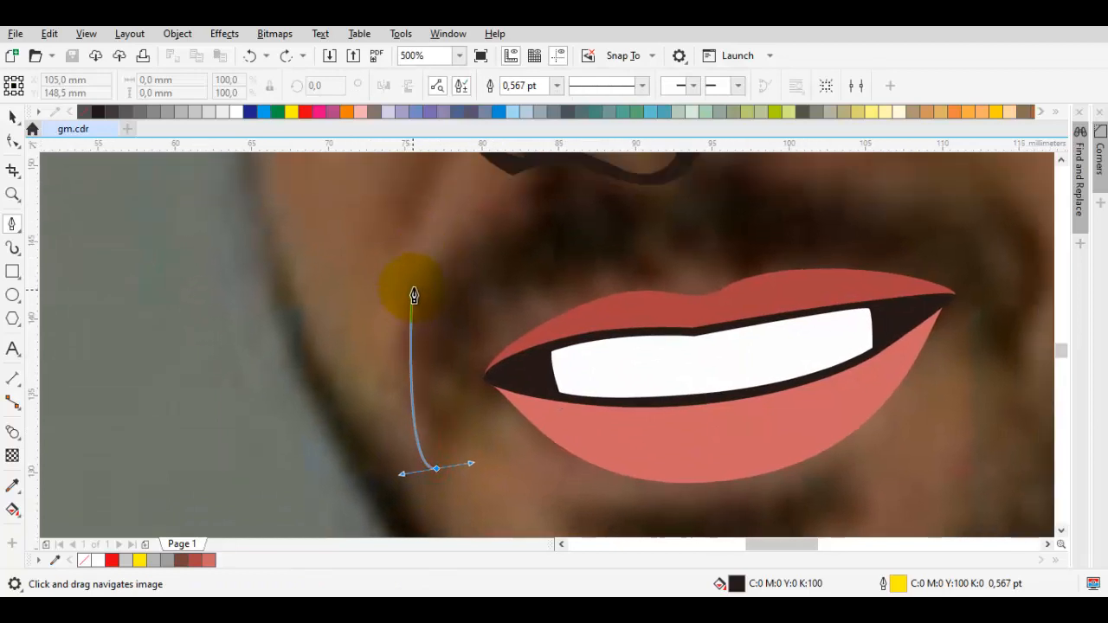
pyautogui.moveTo(525, 206); pyautogui.dragTo(511, 233)
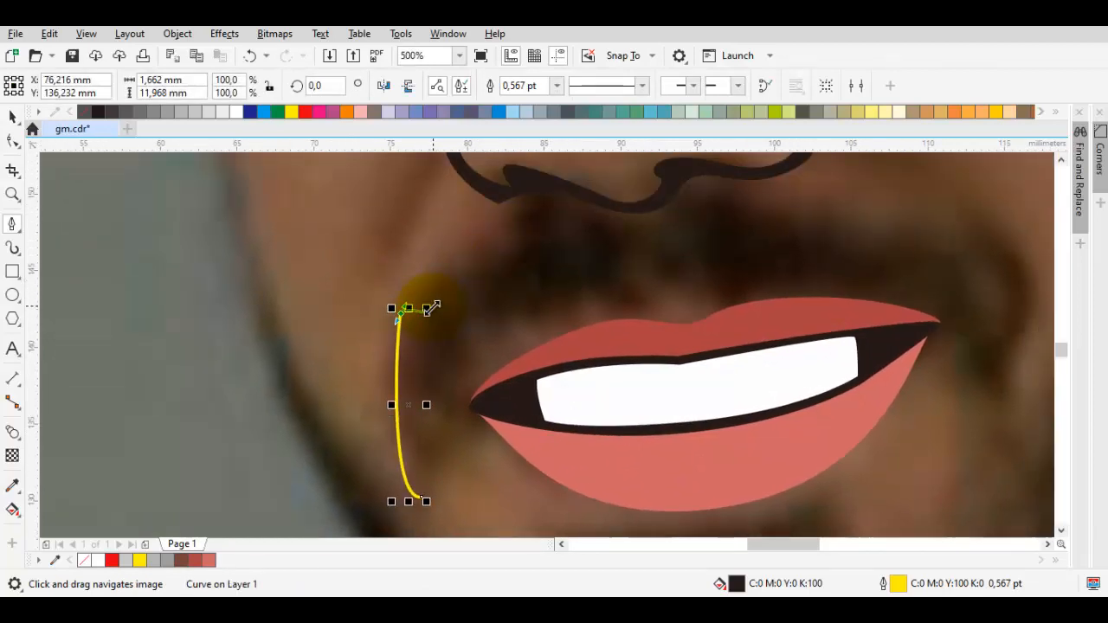
pyautogui.scroll(2, 419, 316)
pyautogui.scroll(-3, 418, 316)
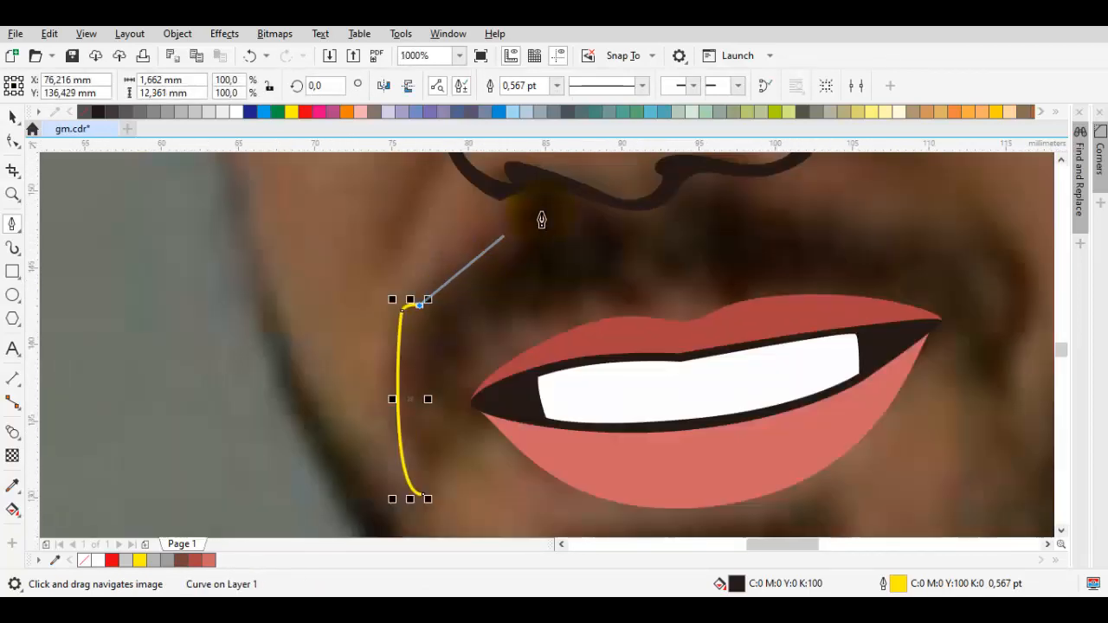
# Trace the mustache's upper edge beneath the nose and around its right end to the lower tip, making the outline about 40.8 mm wide
pyautogui.scroll(3, 482, 245)
pyautogui.moveTo(477, 240); pyautogui.dragTo(554, 235)
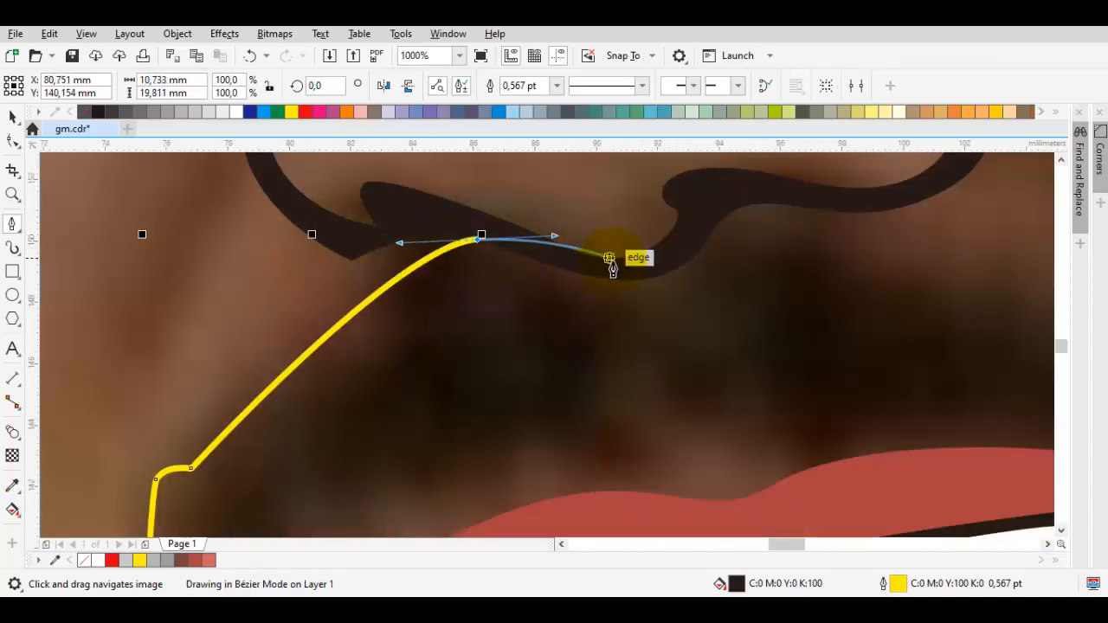
pyautogui.moveTo(630, 266); pyautogui.dragTo(744, 241)
pyautogui.scroll(-2, 537, 216)
pyautogui.moveTo(776, 275); pyautogui.dragTo(794, 271)
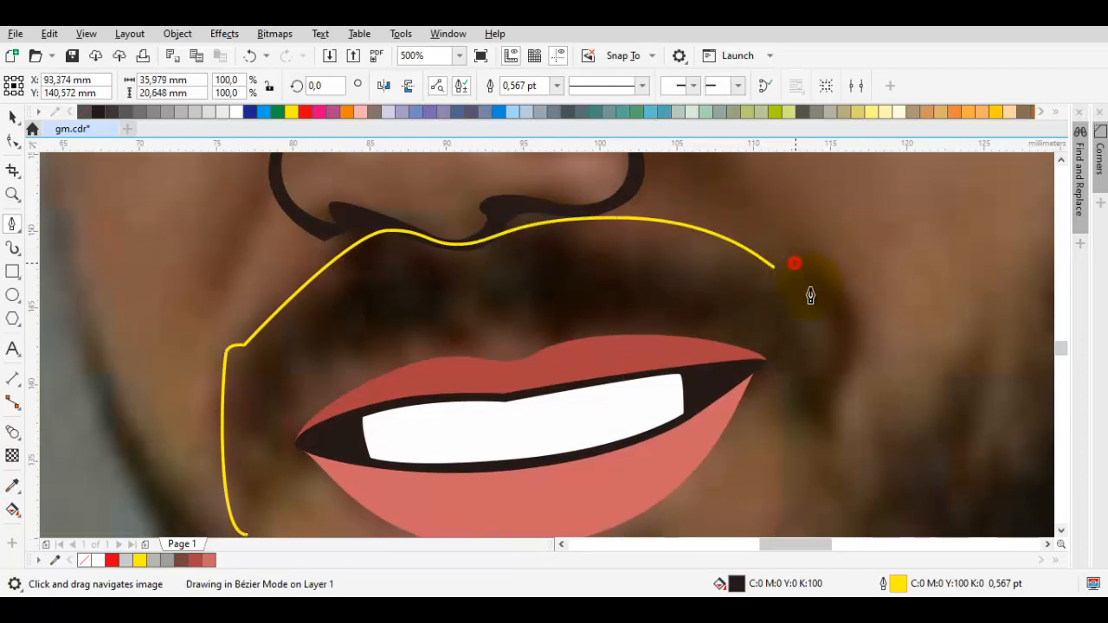
pyautogui.moveTo(837, 449); pyautogui.dragTo(835, 397)
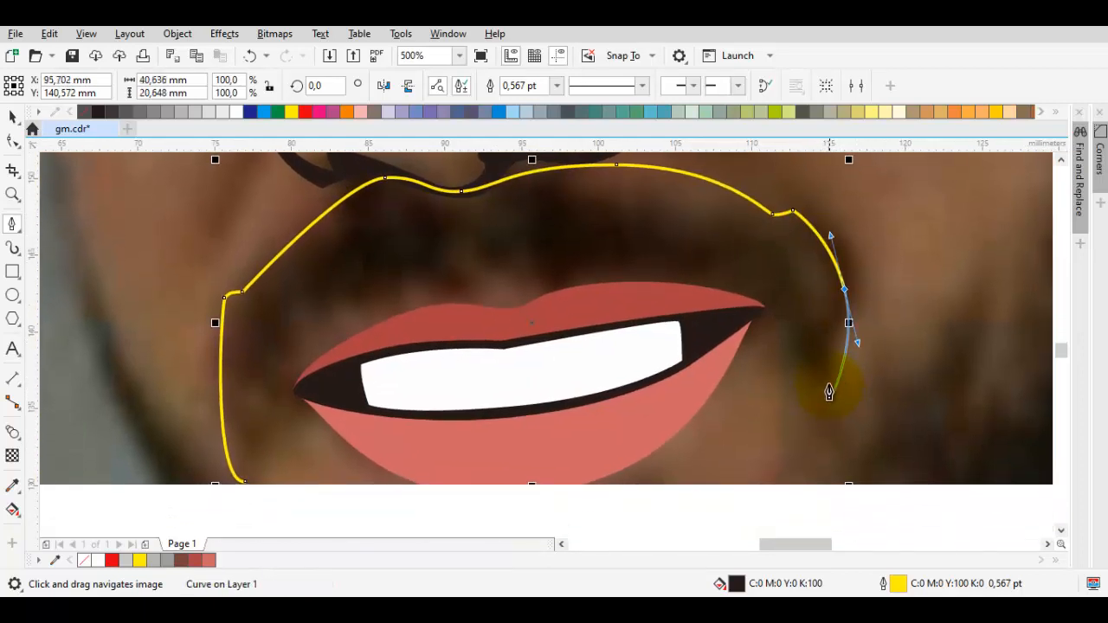
pyautogui.click(807, 383)
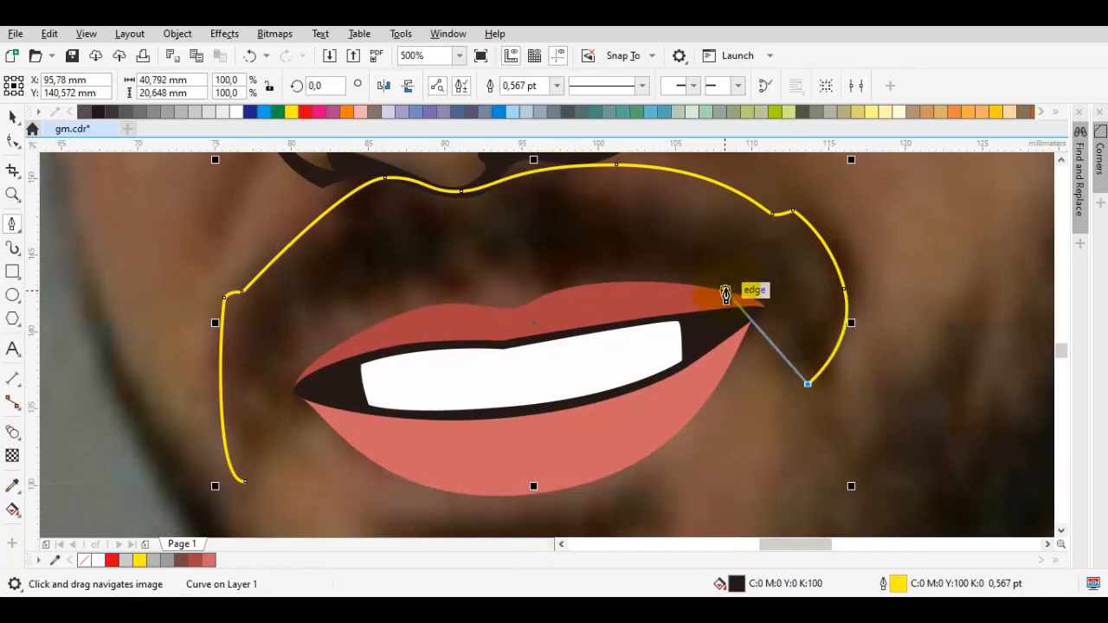
# Trace the mustache's lower edge along the upper lip with a small V notch at the middle, closing the outline at the left tip
pyautogui.scroll(2, 725, 294)
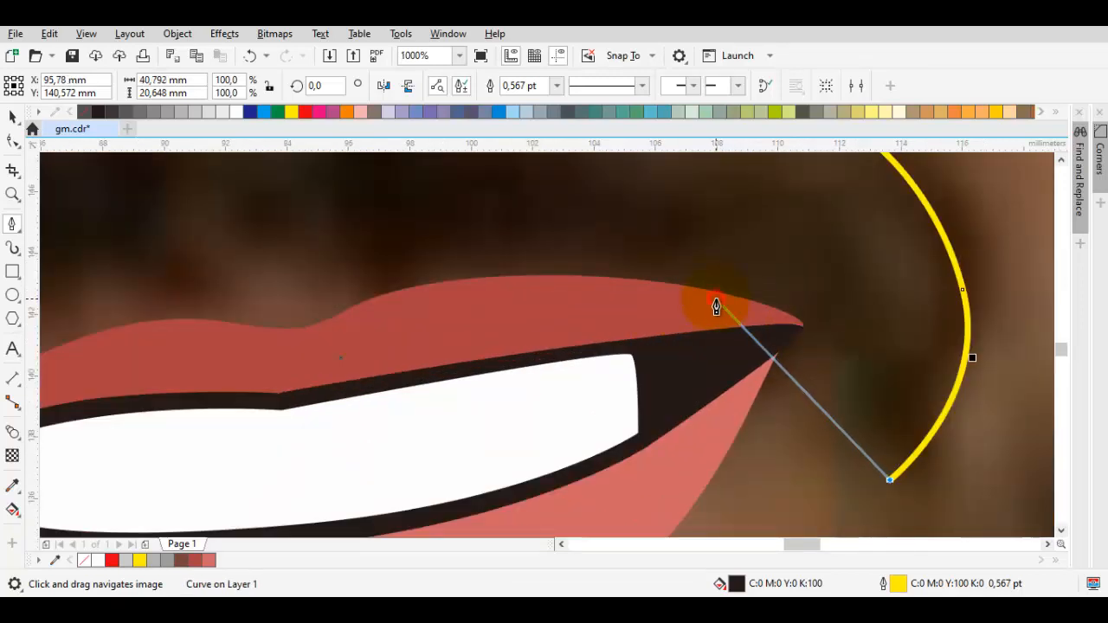
pyautogui.moveTo(715, 299); pyautogui.dragTo(518, 250)
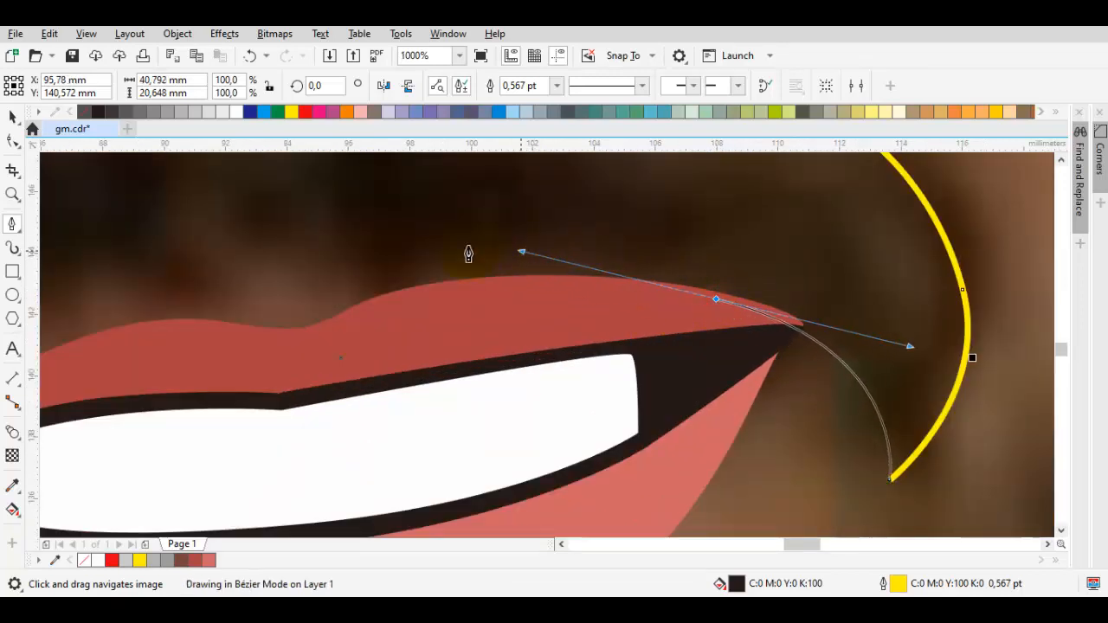
pyautogui.doubleClick(319, 277)
pyautogui.click(304, 294)
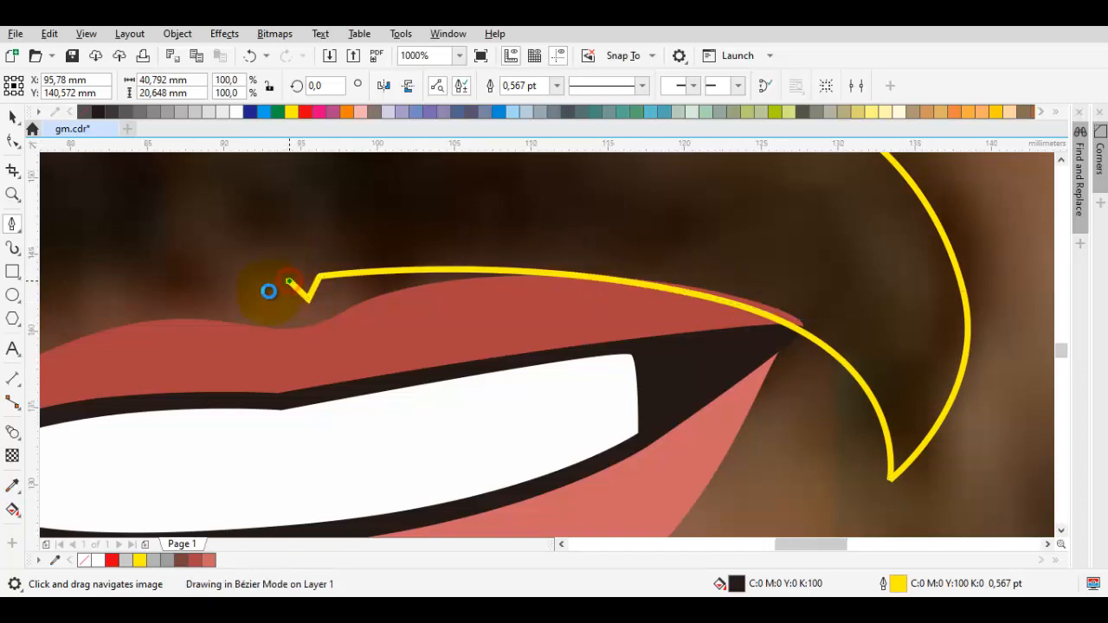
pyautogui.scroll(-2, 277, 286)
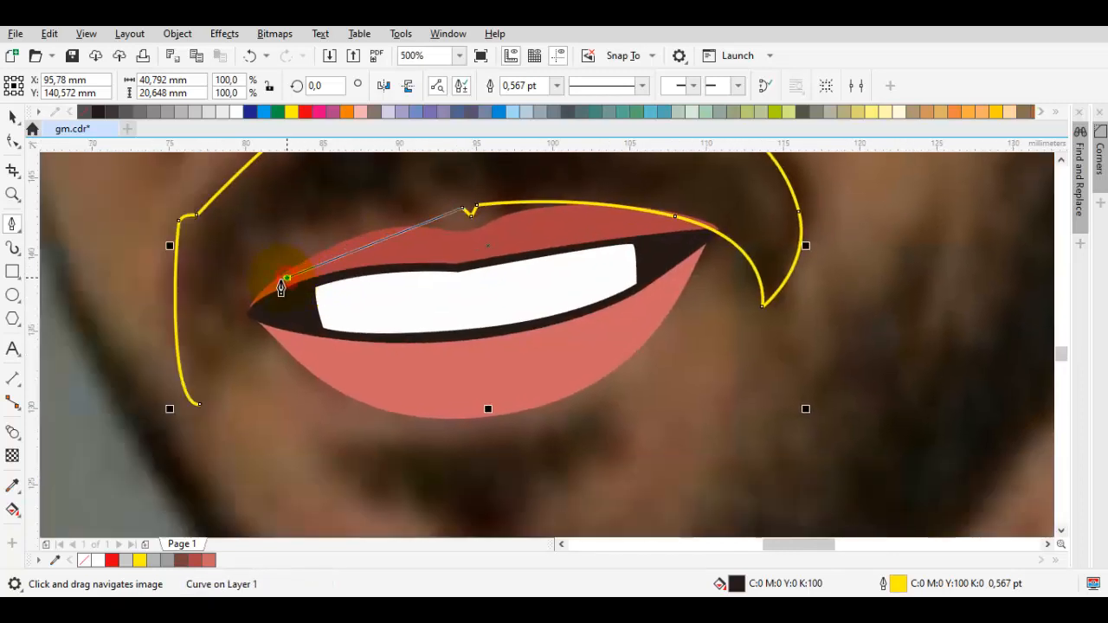
pyautogui.moveTo(286, 278); pyautogui.dragTo(218, 323)
pyautogui.click(196, 402)
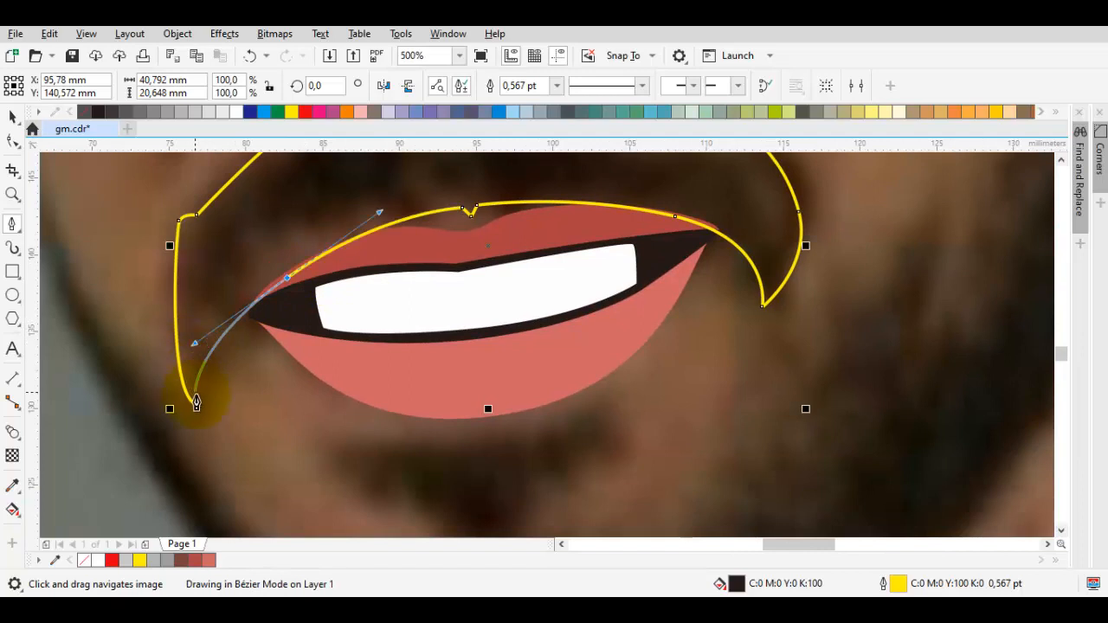
# Refine the curve at the mustache's left tip and remove the extra node from its right outer curve
pyautogui.press('F10')
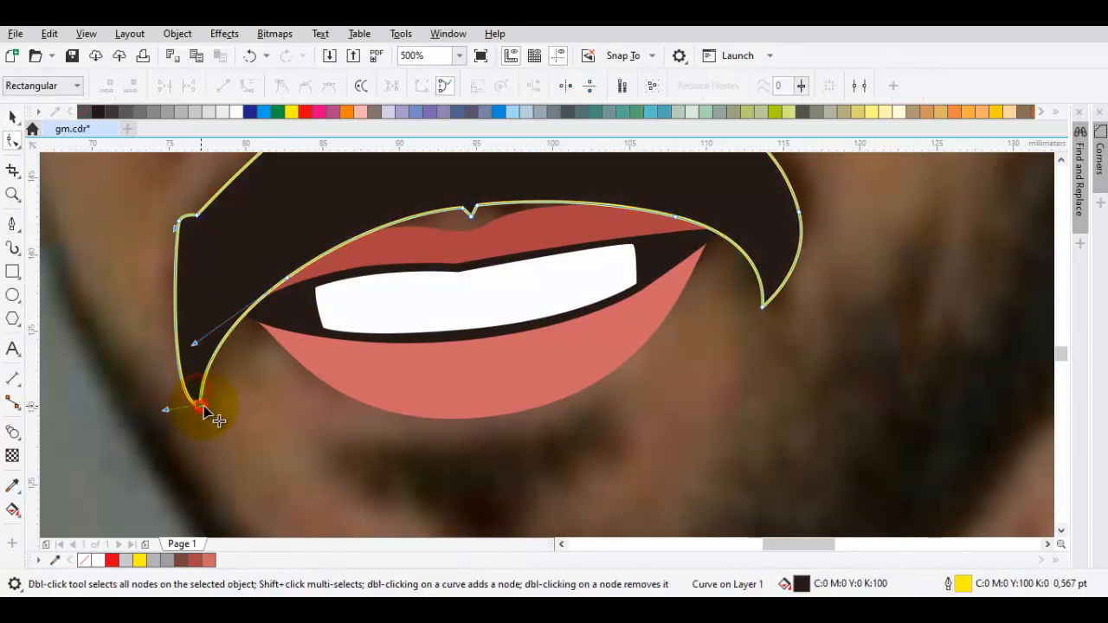
pyautogui.moveTo(208, 405); pyautogui.dragTo(151, 369)
pyautogui.moveTo(754, 225); pyautogui.dragTo(728, 332)
pyautogui.doubleClick(770, 321)
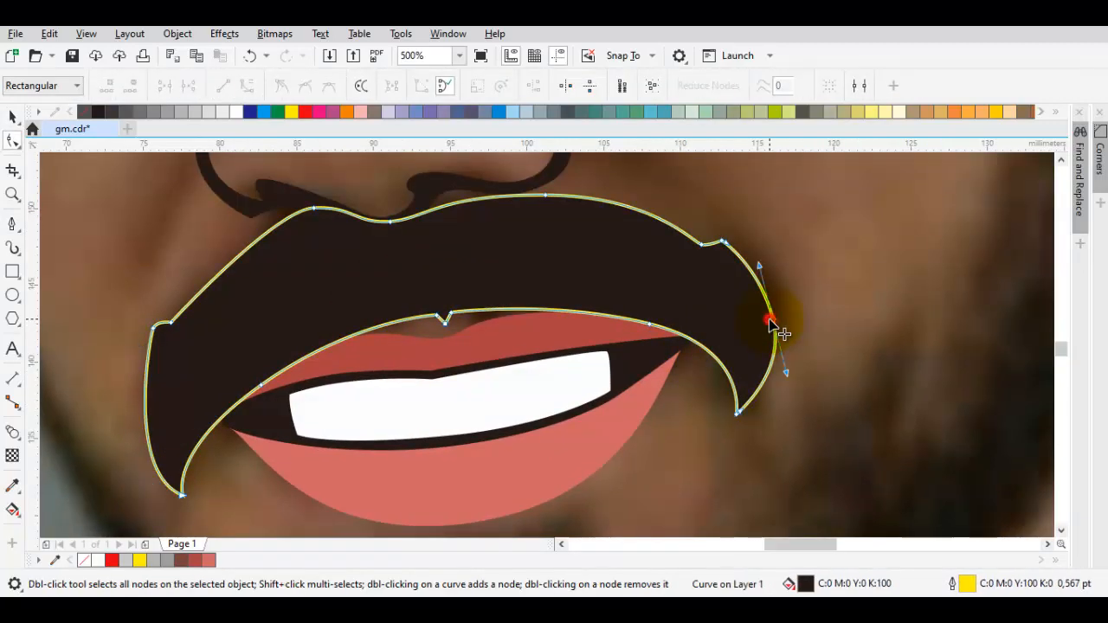
pyautogui.press('space')
pyautogui.press('space')
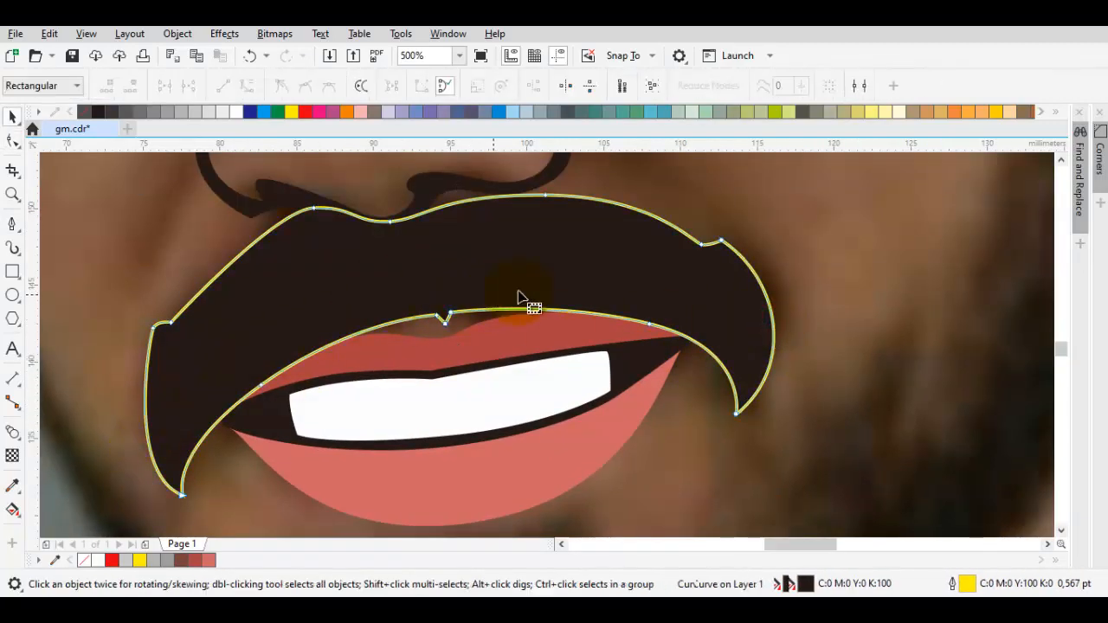
pyautogui.click(542, 264)
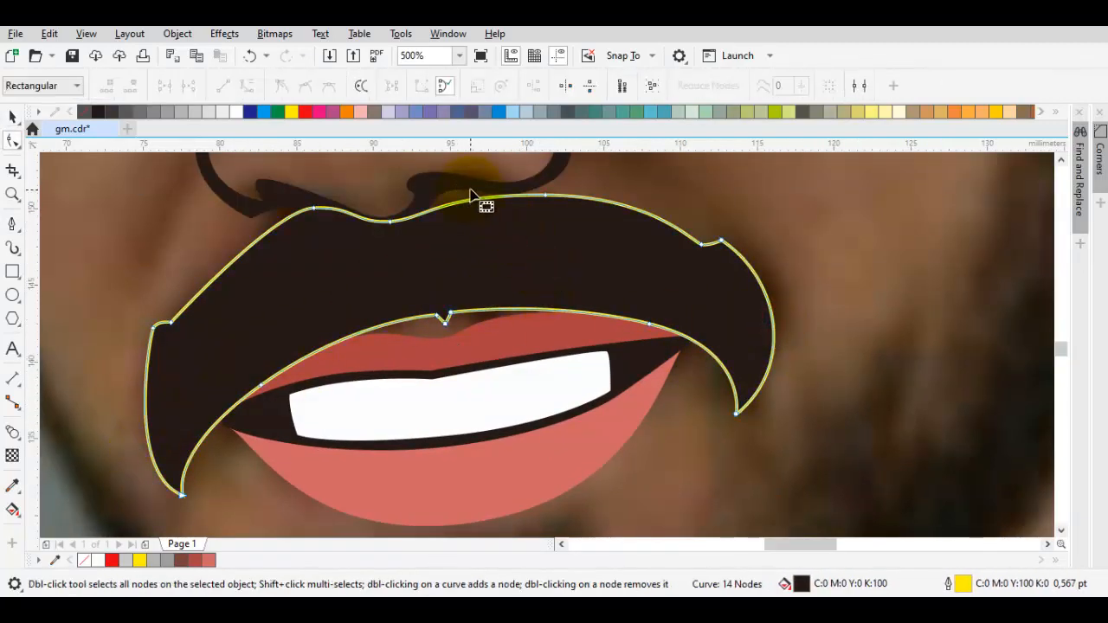
# Convert all segments of the mustache outline to curves and make all its nodes cusps
pyautogui.scroll(2, 470, 192)
pyautogui.hotkey('ctrl', 'a')
pyautogui.rightClick(360, 210)
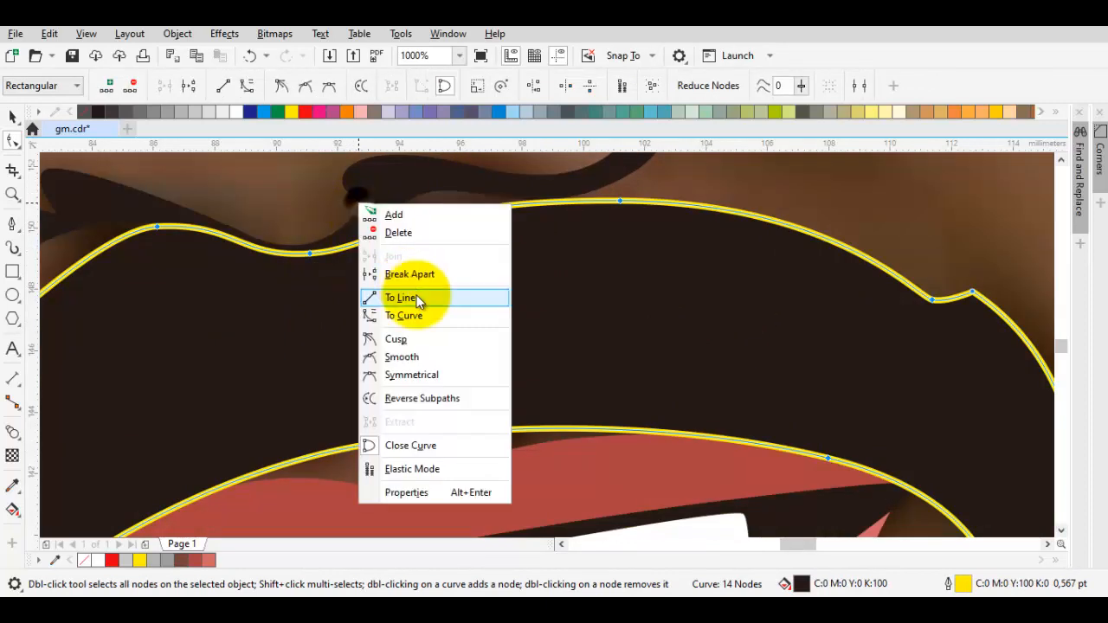
pyautogui.click(420, 315)
pyautogui.rightClick(397, 220)
pyautogui.click(431, 355)
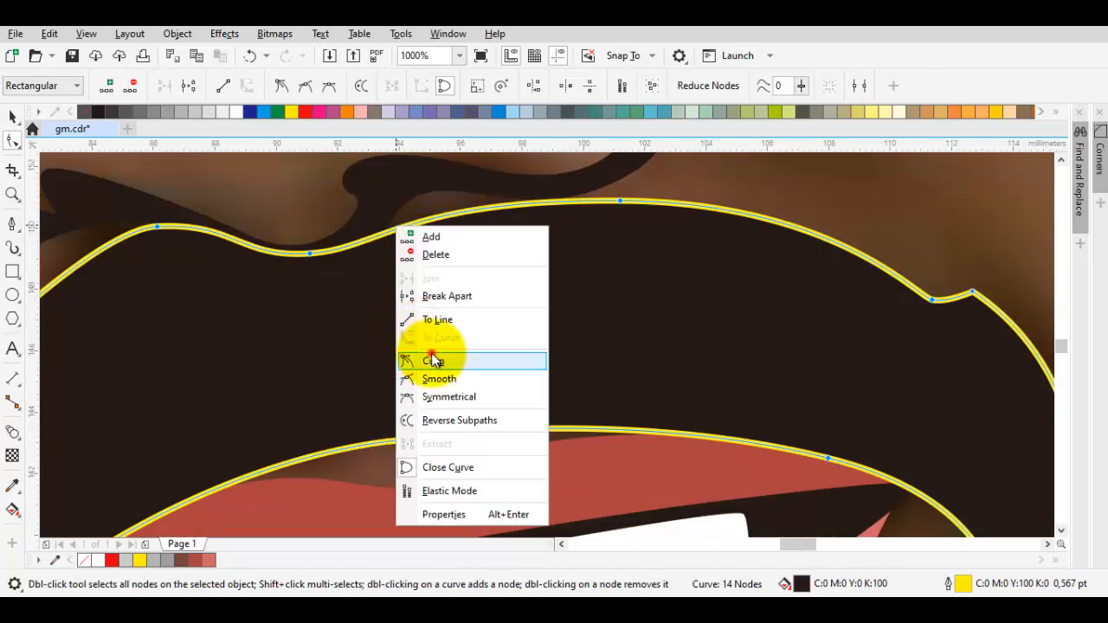
# Reshape the mustache's upper edge below the nostril, raising an added node about 0.98 mm and removing the node to its right
pyautogui.click(311, 255)
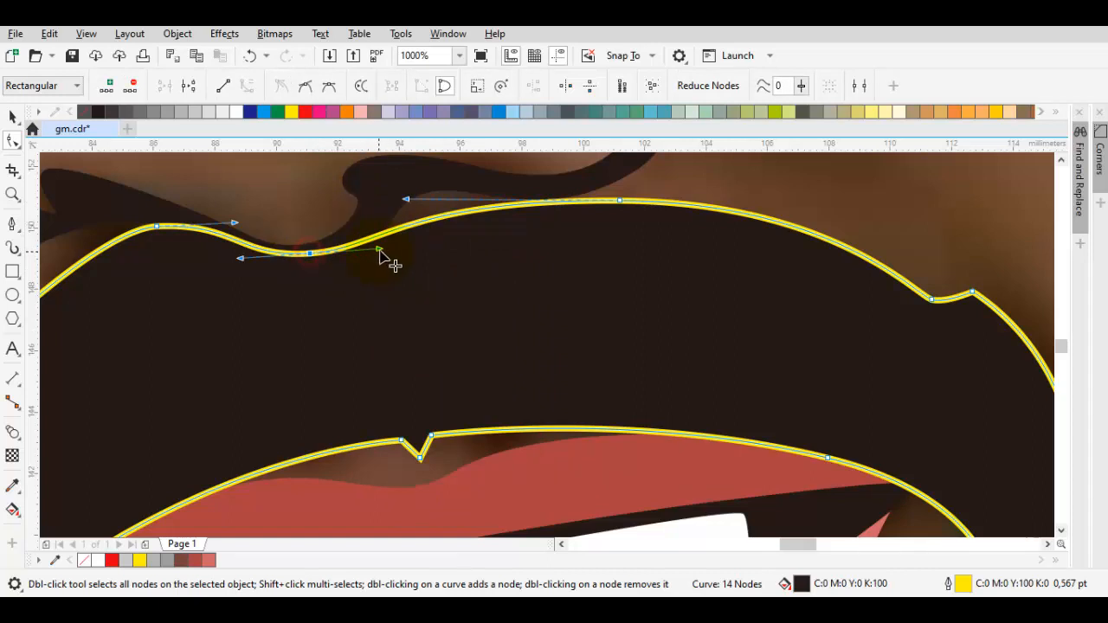
pyautogui.moveTo(379, 249); pyautogui.dragTo(363, 241)
pyautogui.click(436, 210)
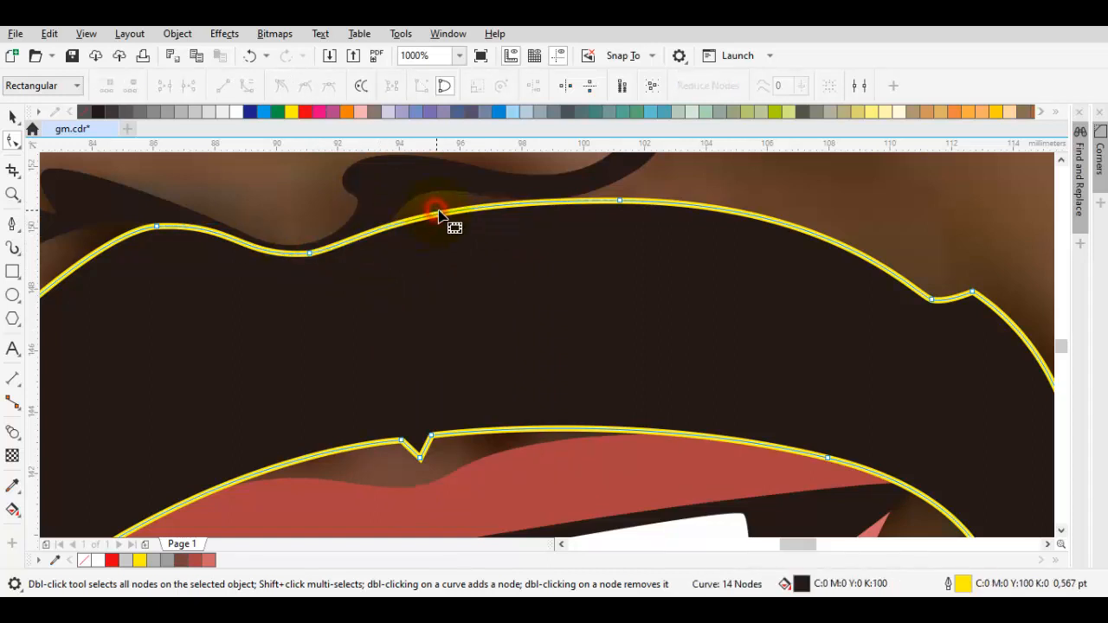
pyautogui.moveTo(443, 216); pyautogui.dragTo(444, 181)
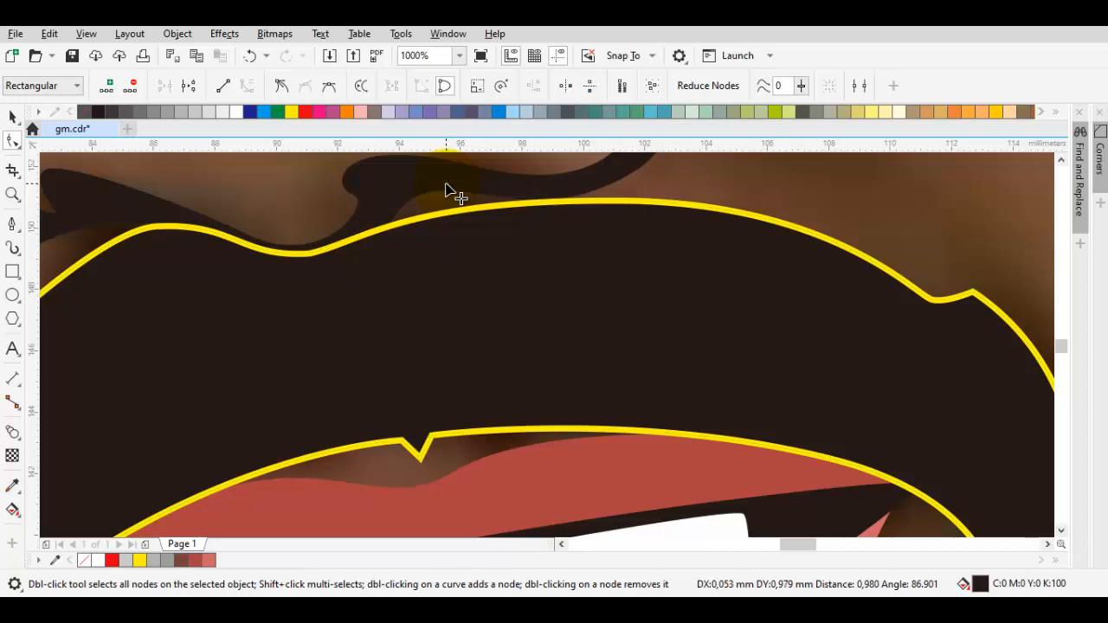
pyautogui.doubleClick(621, 201)
# Make all mustache nodes cusps and sharpen the small notch at the upper right end by adjusting its curve handles
pyautogui.moveTo(834, 241); pyautogui.dragTo(722, 262)
pyautogui.hotkey('ctrl', 'a')
pyautogui.rightClick(757, 232)
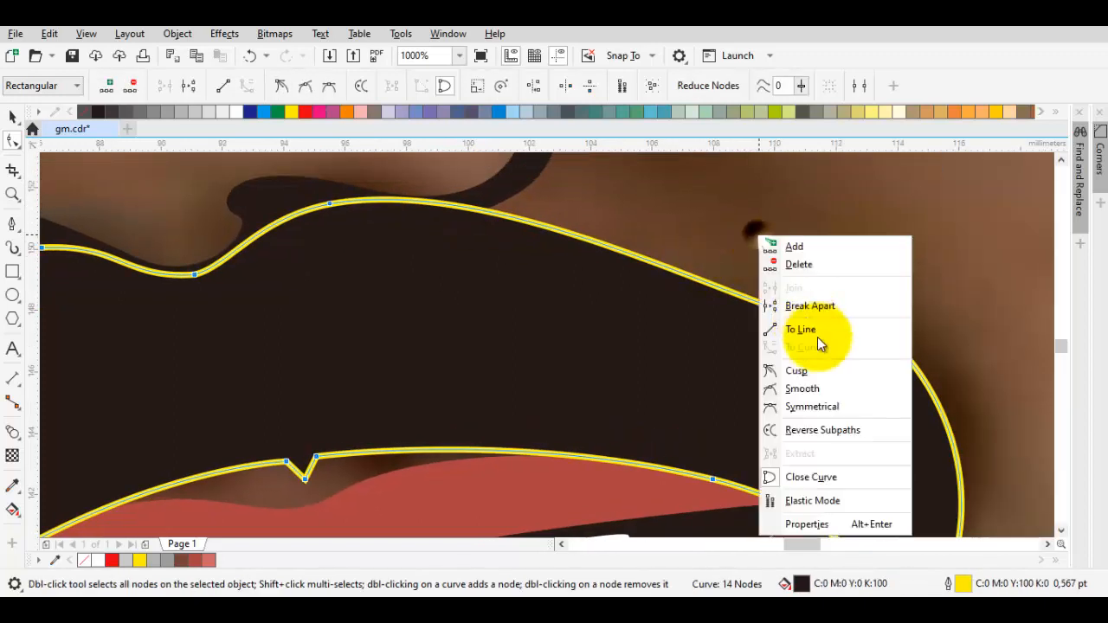
pyautogui.click(810, 370)
pyautogui.click(817, 321)
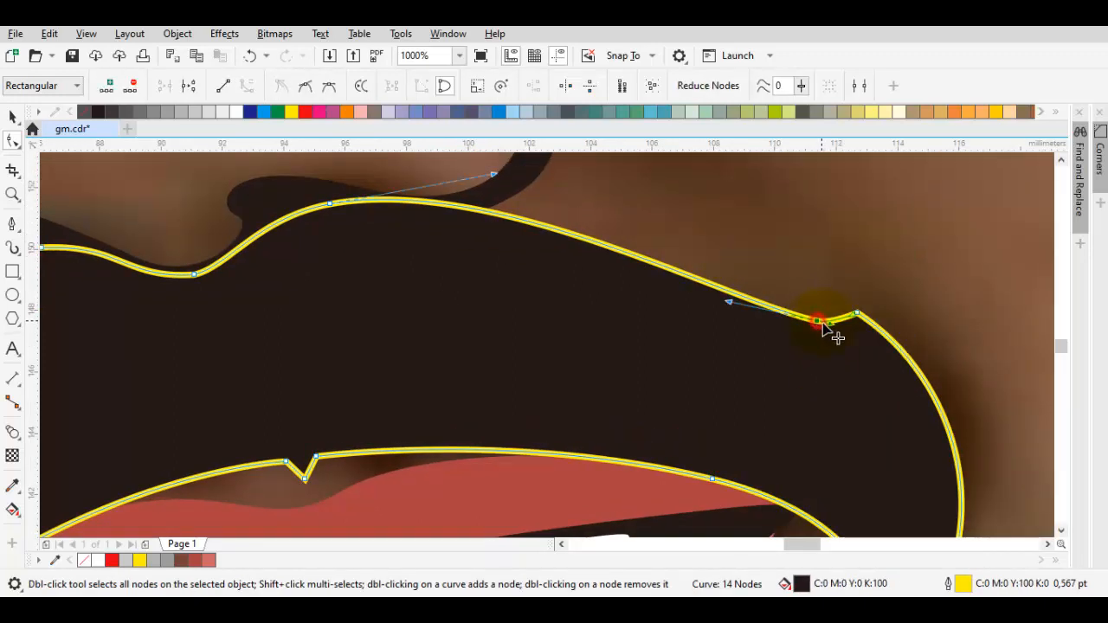
pyautogui.moveTo(831, 326)
pyautogui.mouseDown()
pyautogui.moveTo(855, 317)
pyautogui.moveTo(859, 303)
pyautogui.moveTo(843, 309)
pyautogui.mouseUp()
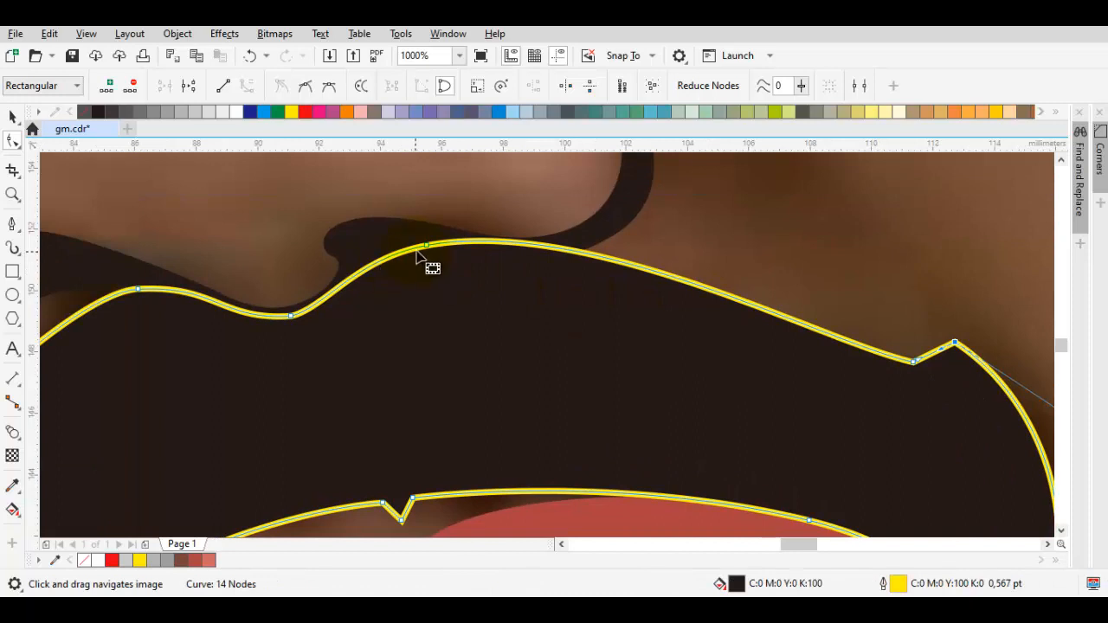
pyautogui.moveTo(588, 220); pyautogui.dragTo(644, 242)
# Remove the yellow outline from the mustache and save the document
pyautogui.press('space')
pyautogui.scroll(-2, 645, 243)
pyautogui.press('Escape')
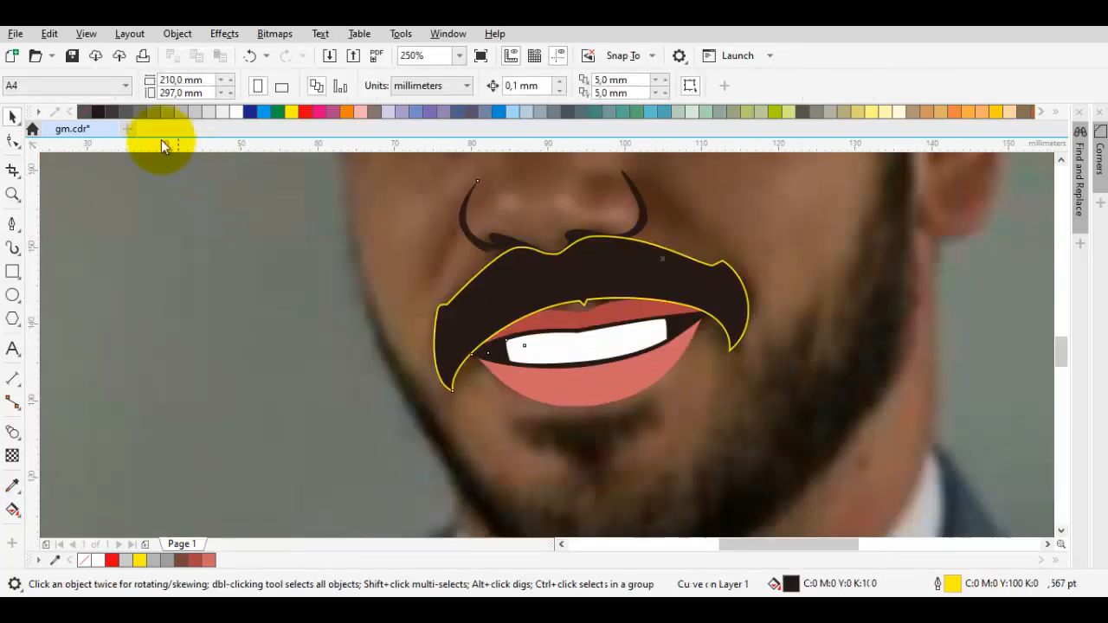
pyautogui.hotkey('ctrl', 'a')
pyautogui.scroll(-3, 227, 235)
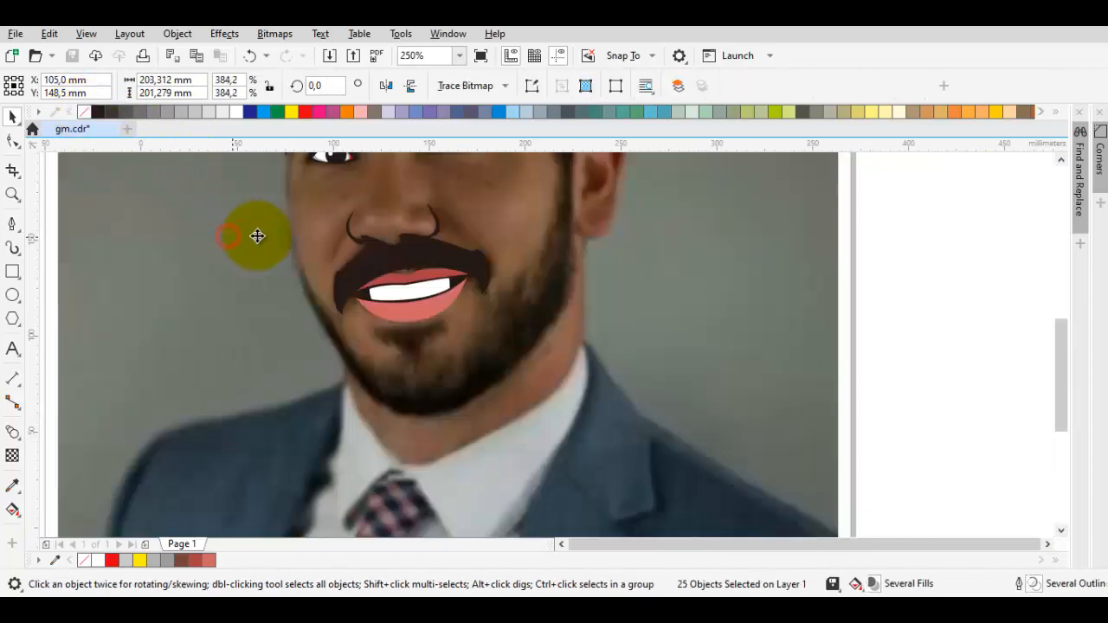
# Delete the photo to inspect the traced shapes on their own, and undo the deletion
pyautogui.click(372, 297)
pyautogui.scroll(3, 366, 297)
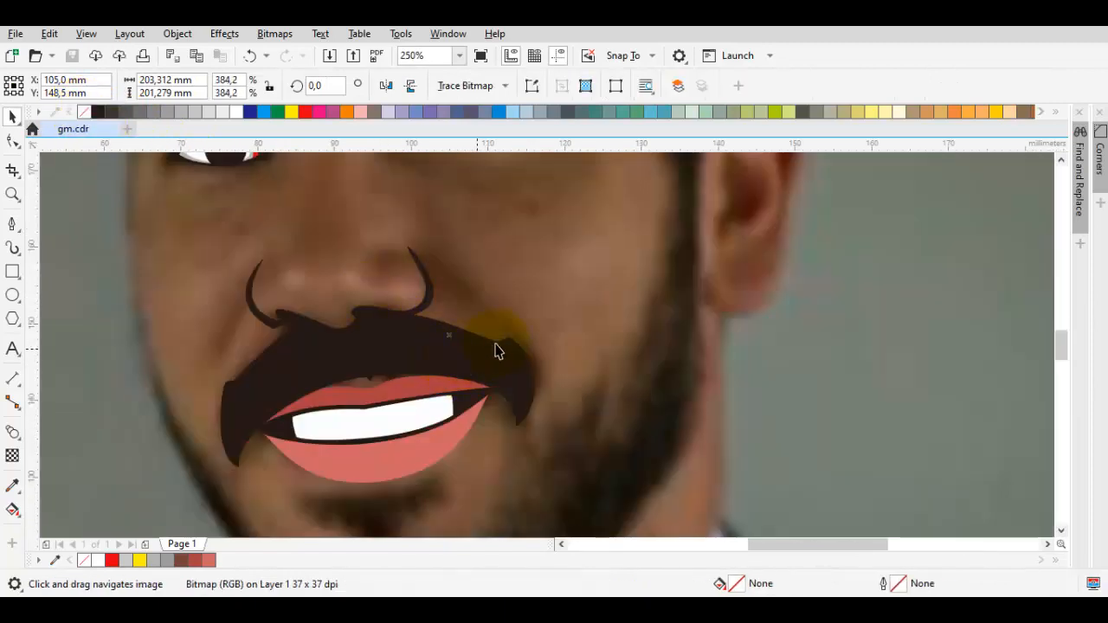
pyautogui.scroll(-2, 562, 309)
pyautogui.press('Delete')
pyautogui.scroll(-2, 556, 319)
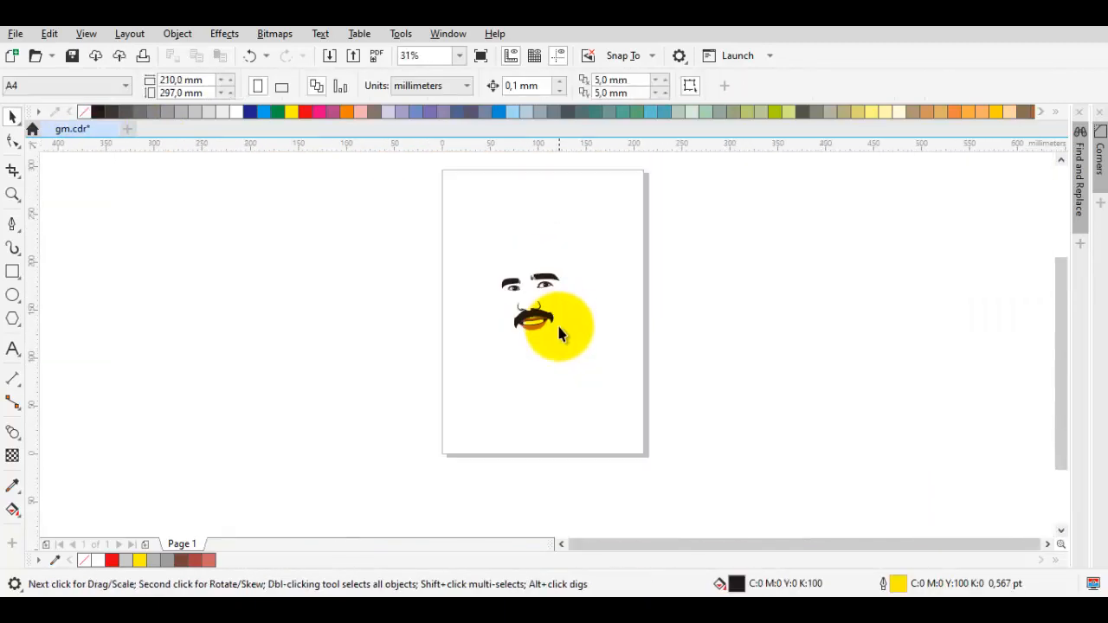
pyautogui.hotkey('ctrl', 'z')
# Start the beard outline below the lower lip with an upper edge about 18.4 mm wide, continuing down its right side toward the chin
pyautogui.scroll(3, 534, 326)
pyautogui.press('F5')
pyautogui.scroll(1, 450, 363)
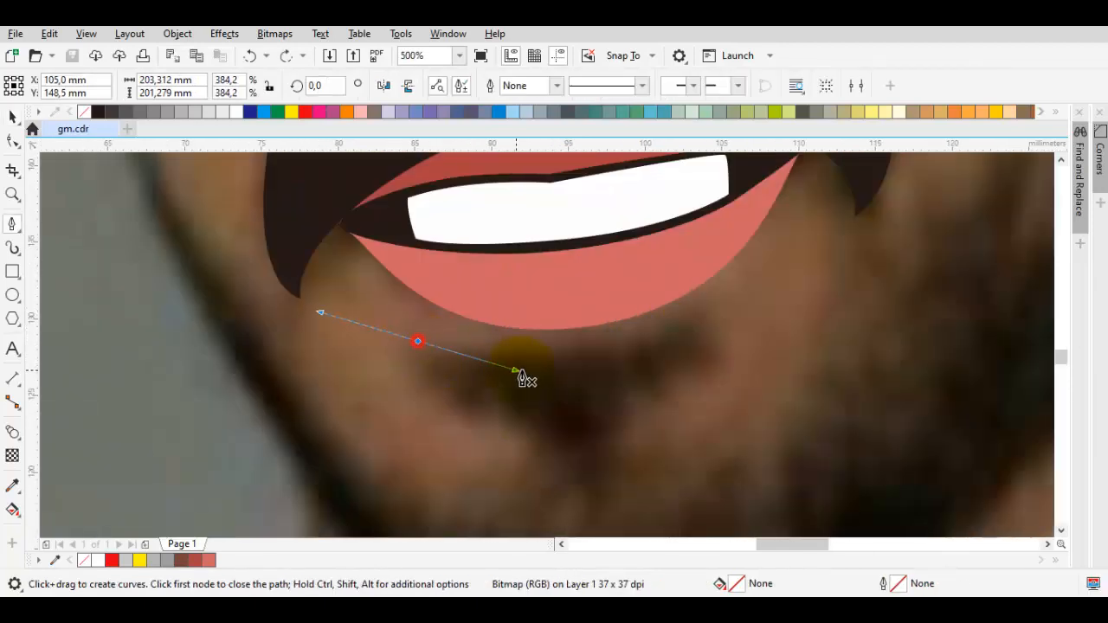
pyautogui.moveTo(519, 372); pyautogui.dragTo(559, 371)
pyautogui.click(699, 319)
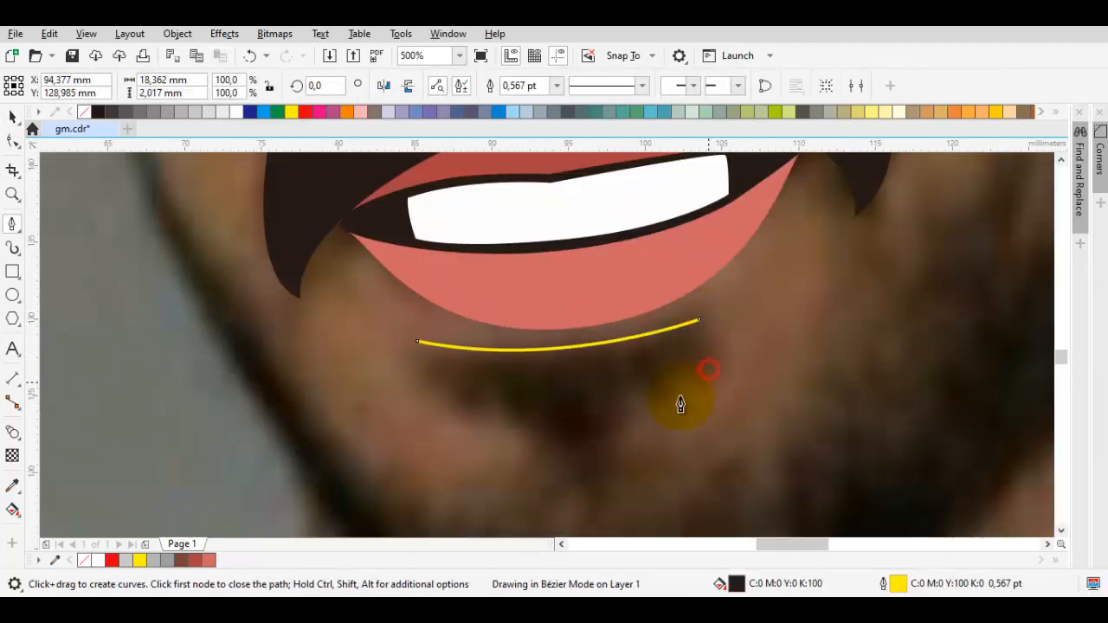
pyautogui.click(621, 418)
pyautogui.moveTo(639, 479); pyautogui.dragTo(575, 353)
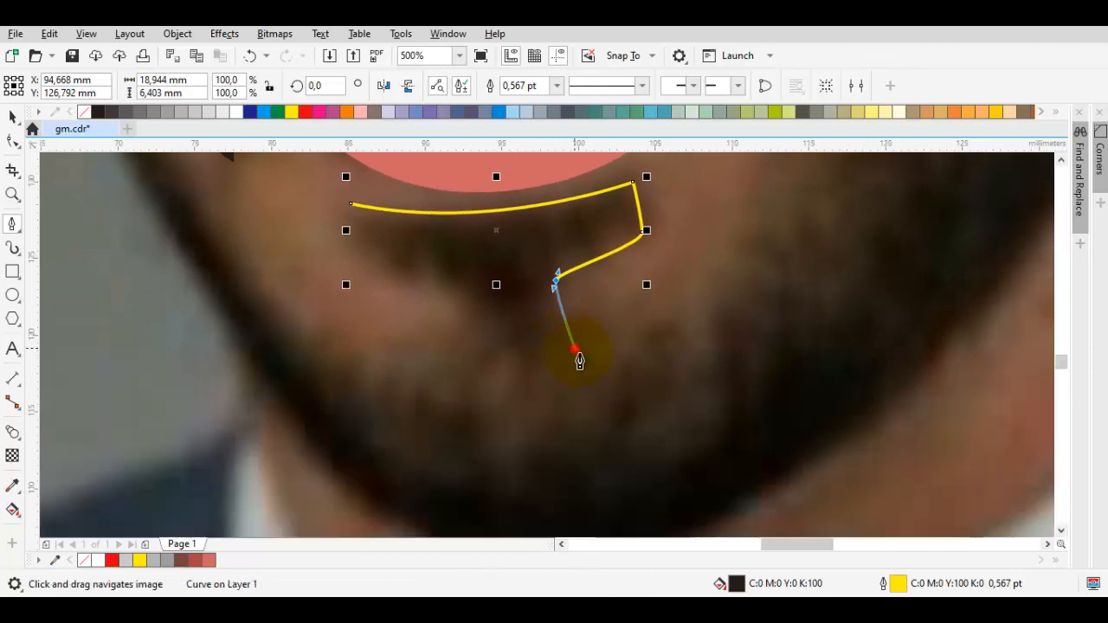
pyautogui.click(574, 353)
# Continue the beard's inner edge from the chin past the mustache's right tip and up across the cheek toward the sideburn
pyautogui.scroll(-1, 736, 299)
pyautogui.moveTo(747, 292); pyautogui.dragTo(647, 379)
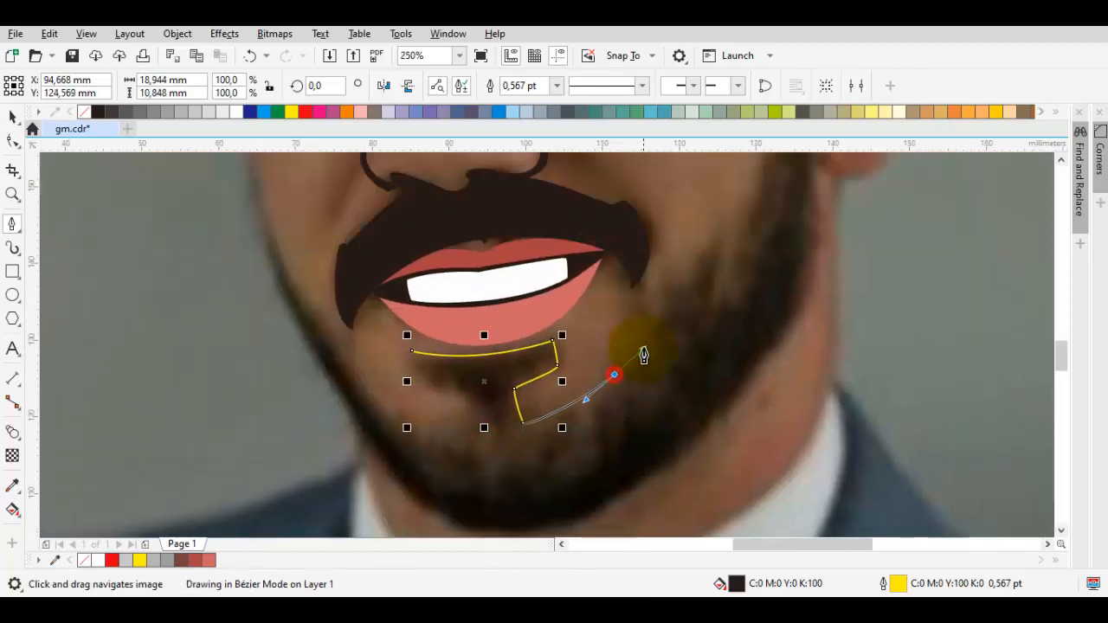
pyautogui.click(644, 296)
pyautogui.moveTo(744, 258); pyautogui.dragTo(608, 408)
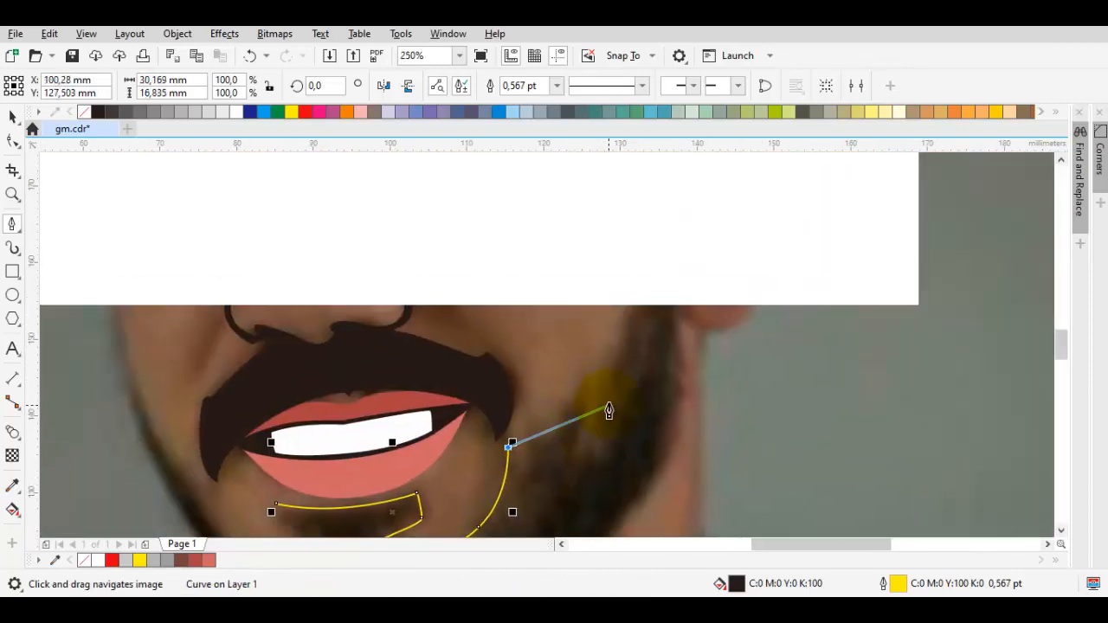
pyautogui.moveTo(655, 173); pyautogui.dragTo(601, 334)
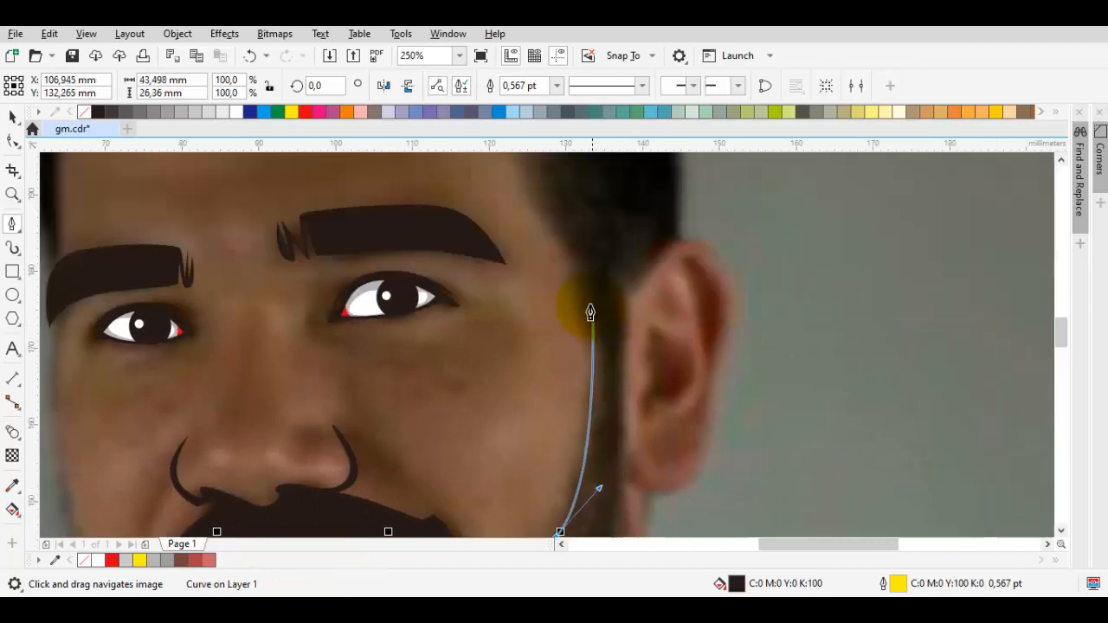
# Trace the inner edge up the right sideburn and temple, and across the forehead along the hairline
pyautogui.moveTo(576, 262); pyautogui.dragTo(564, 231)
pyautogui.moveTo(503, 173); pyautogui.dragTo(555, 337)
pyautogui.moveTo(553, 240); pyautogui.dragTo(537, 338)
pyautogui.click(507, 270)
pyautogui.moveTo(297, 282); pyautogui.dragTo(450, 261)
pyautogui.moveTo(374, 267); pyautogui.dragTo(212, 252)
# Bring the hairline down the left temple and trace the hair's outer edge up to the top of the head
pyautogui.scroll(-3, 219, 355)
pyautogui.scroll(3, 208, 259)
pyautogui.moveTo(190, 355); pyautogui.dragTo(205, 262)
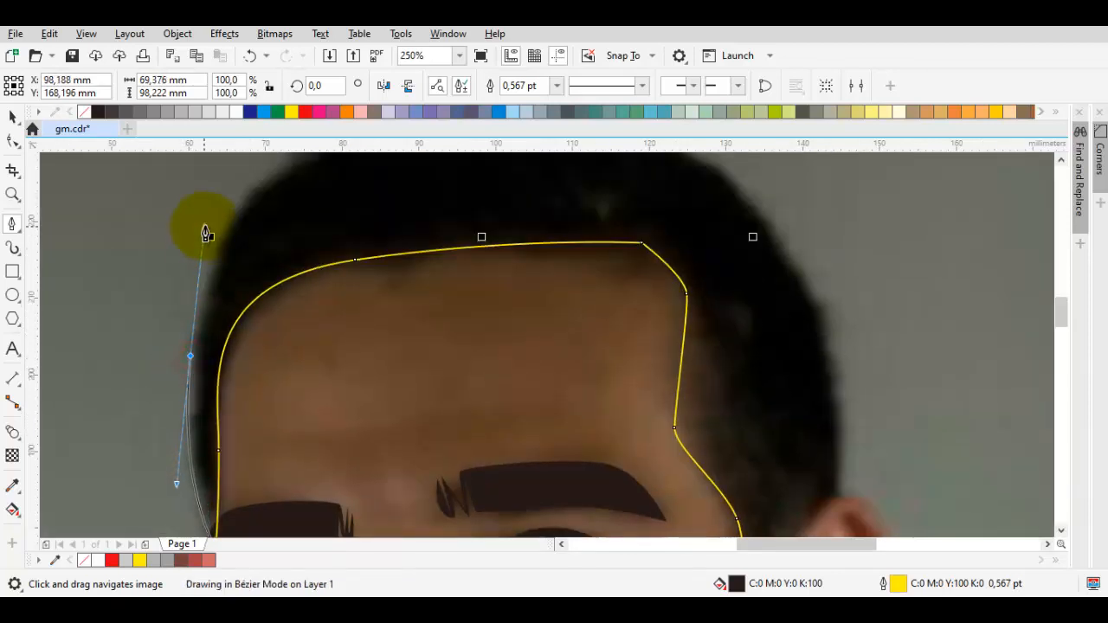
pyautogui.scroll(4, 220, 321)
pyautogui.hscroll(1, 220, 321)
pyautogui.moveTo(388, 256); pyautogui.dragTo(571, 233)
# Trace the hair's outer edge over the top of the head, down the right side to the ear, and in to the sideburn
pyautogui.scroll(-2, 684, 346)
pyautogui.hscroll(1, 684, 346)
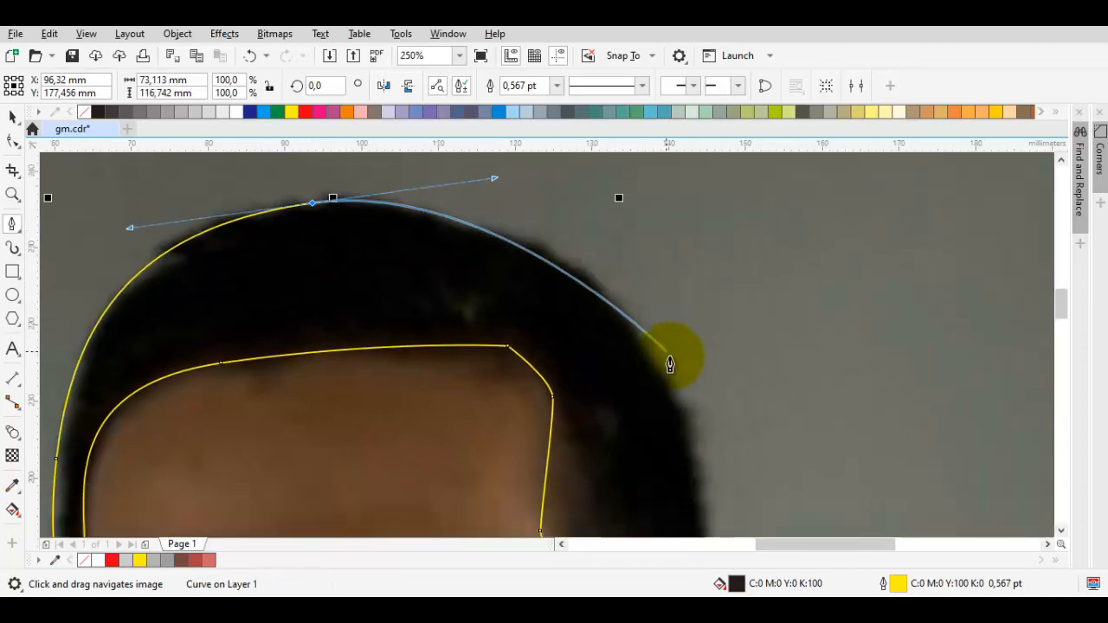
pyautogui.moveTo(660, 367); pyautogui.dragTo(610, 223)
pyautogui.moveTo(612, 304); pyautogui.dragTo(611, 275)
pyautogui.click(614, 312)
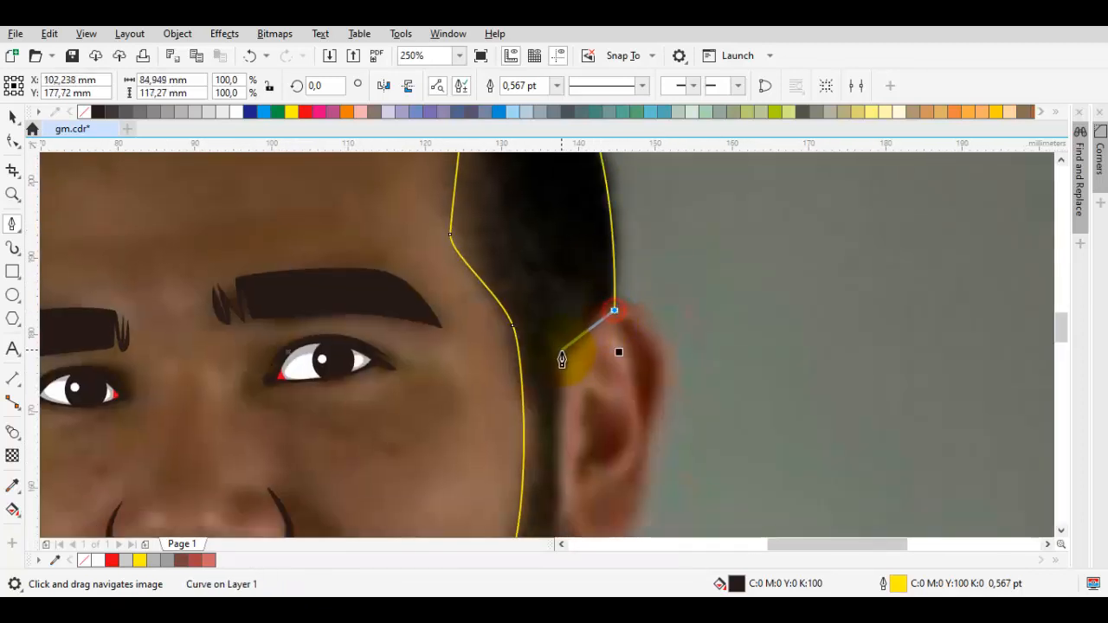
pyautogui.moveTo(538, 495); pyautogui.dragTo(490, 332)
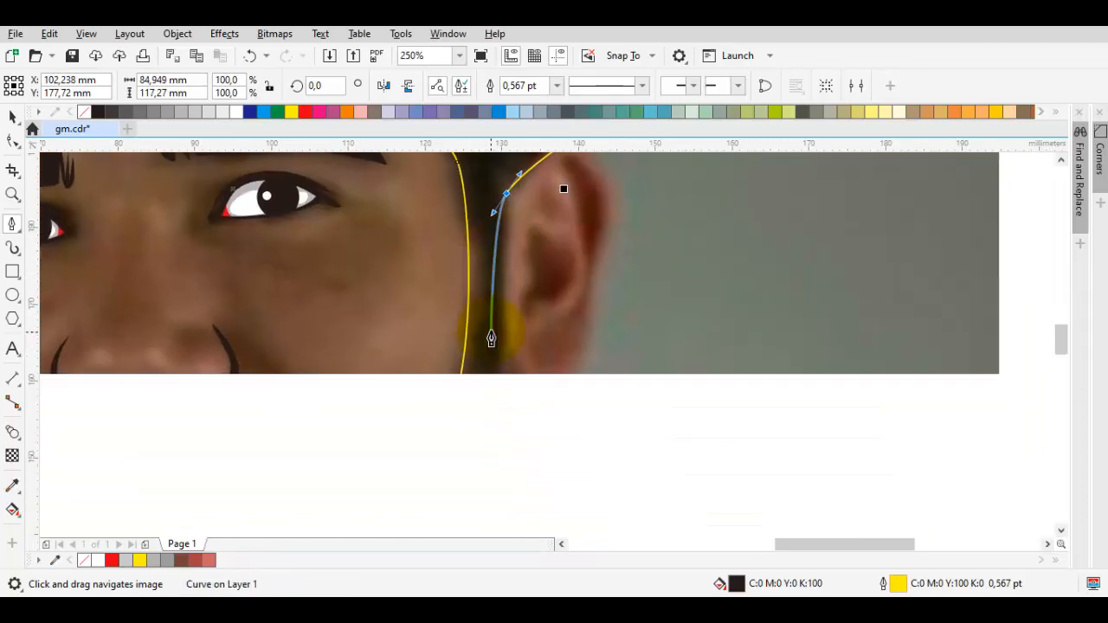
# Continue the outer beard edge down the right sideburn, around the jaw and under the chin, and up the left cheek
pyautogui.moveTo(497, 378); pyautogui.dragTo(514, 438)
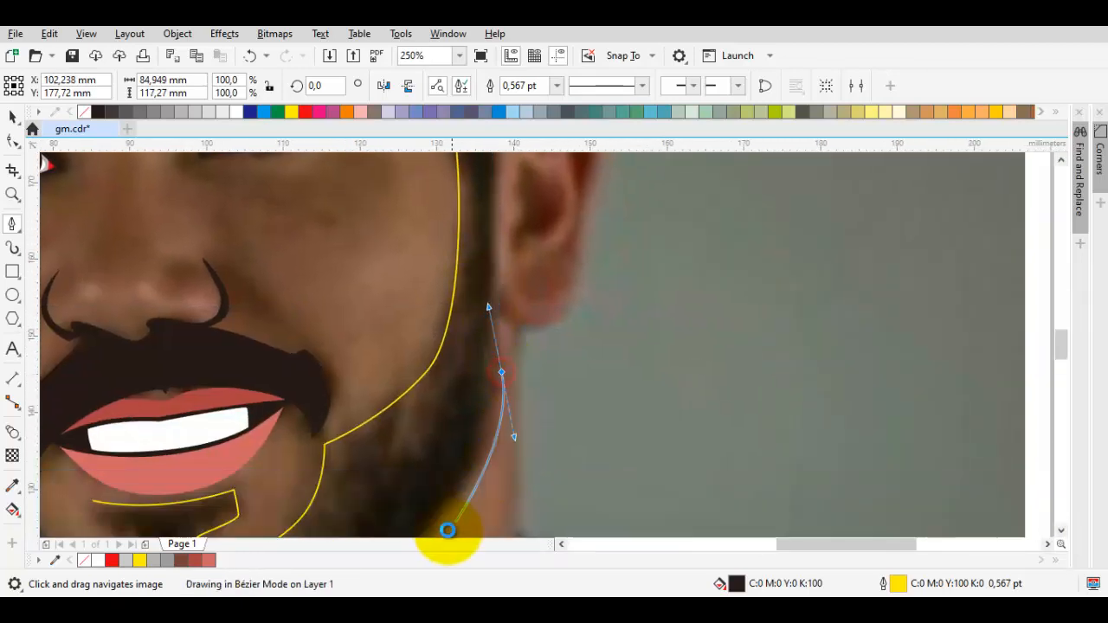
pyautogui.moveTo(447, 531); pyautogui.dragTo(503, 321)
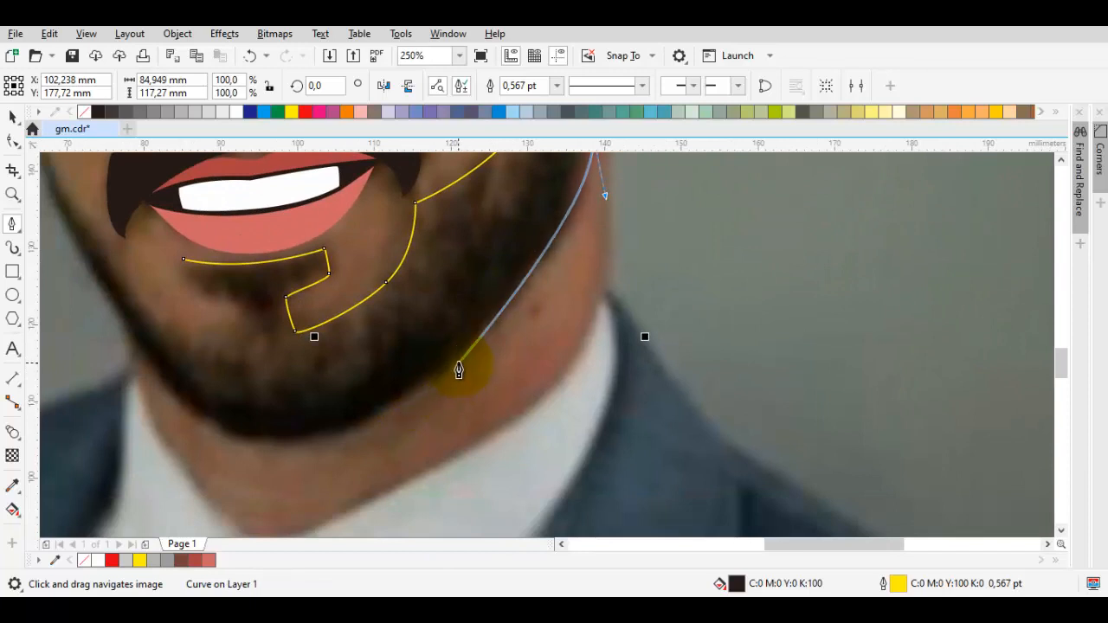
pyautogui.moveTo(269, 443); pyautogui.dragTo(191, 445)
pyautogui.moveTo(153, 370); pyautogui.dragTo(199, 451)
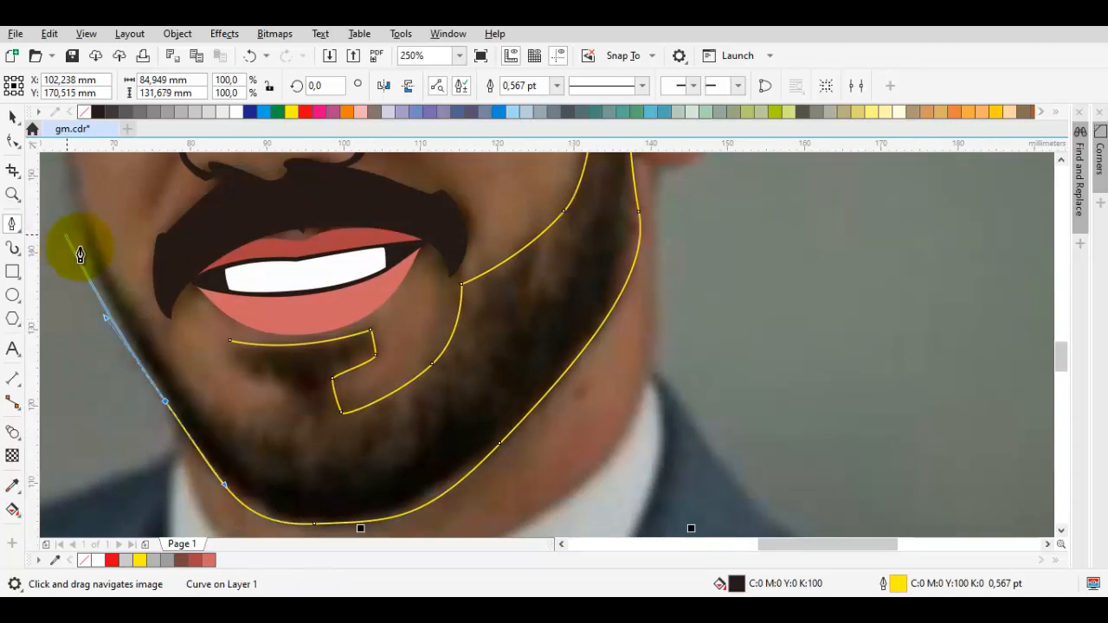
pyautogui.moveTo(139, 368); pyautogui.dragTo(154, 422)
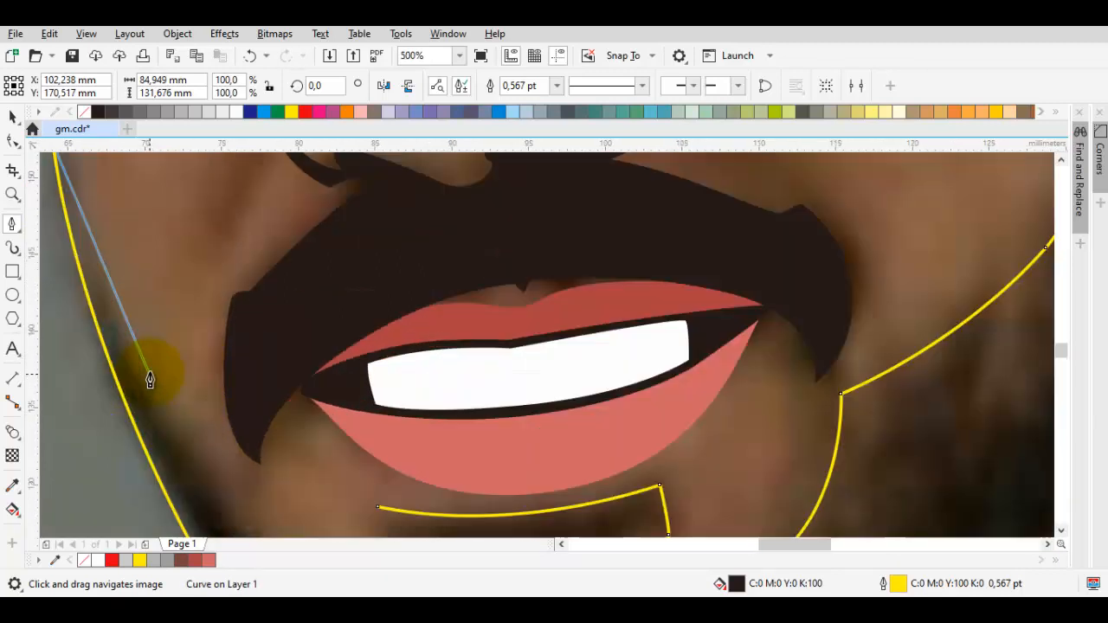
# Trace the beard's inner edge down the left cheek and around the chin patch, closing the outline below the lower lip
pyautogui.scroll(2, 151, 389)
pyautogui.moveTo(149, 372); pyautogui.dragTo(226, 337)
pyautogui.click(243, 388)
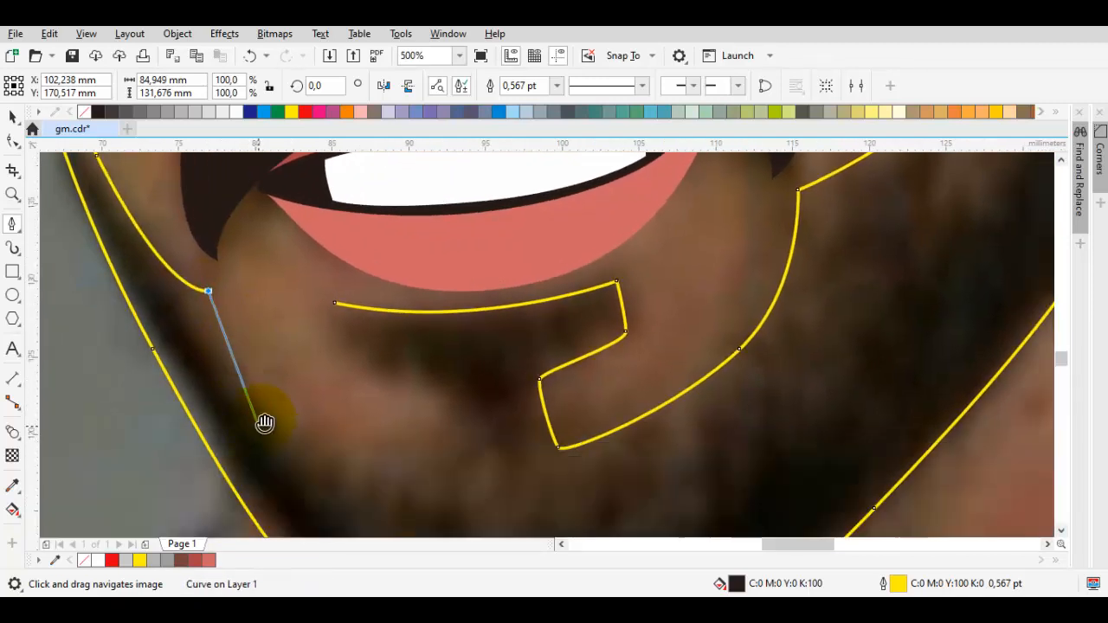
pyautogui.moveTo(264, 423); pyautogui.dragTo(266, 401)
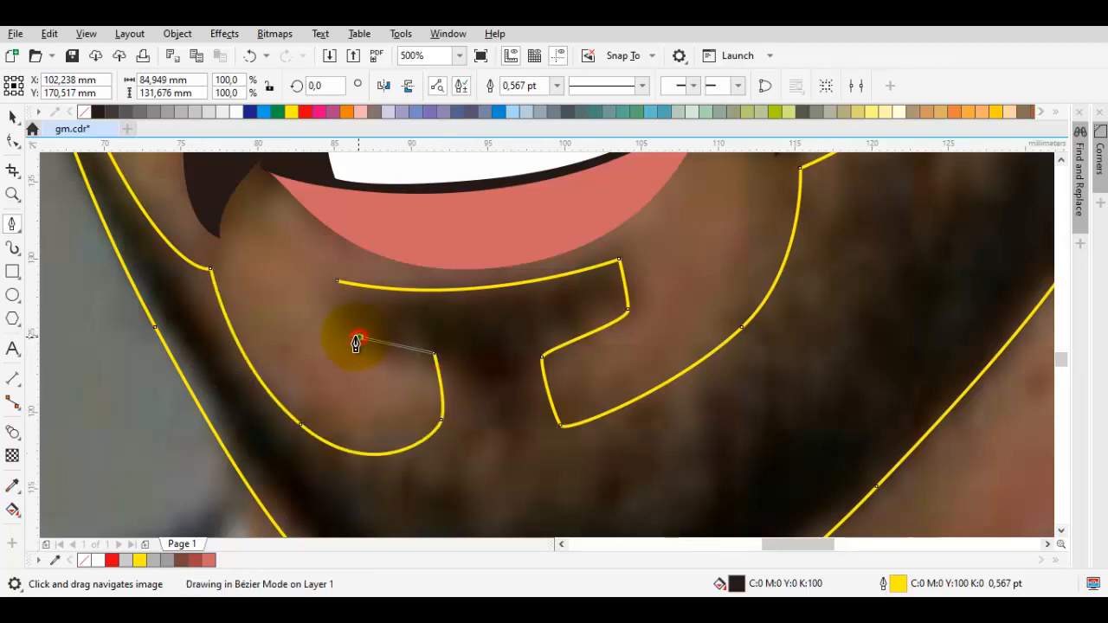
pyautogui.click(338, 282)
pyautogui.scroll(-1, 317, 292)
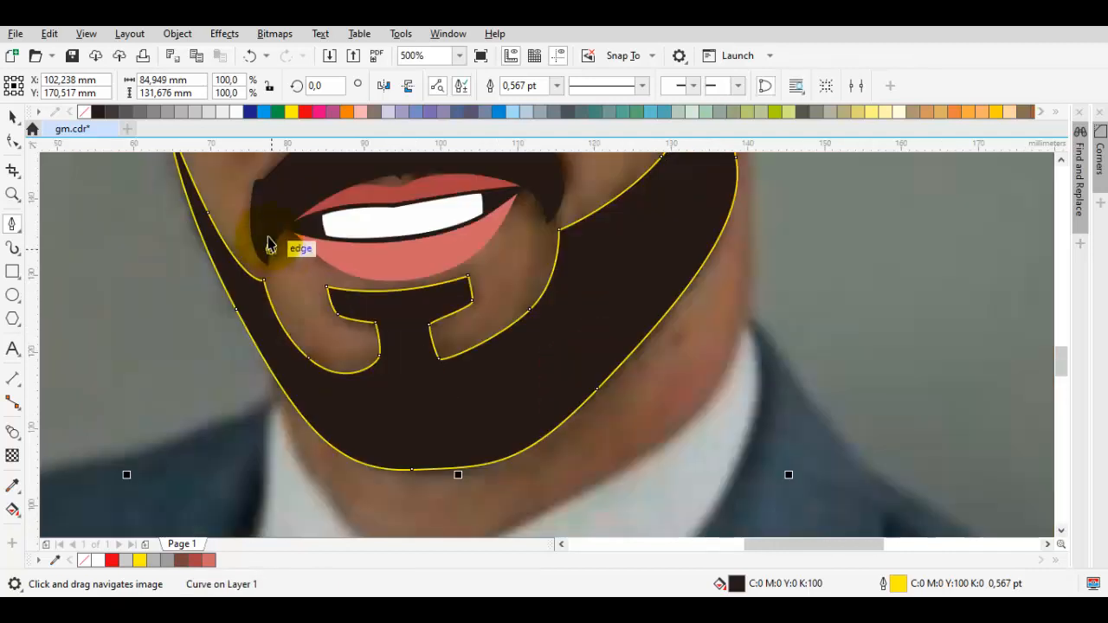
# Weld the hair-and-beard shape with the mustache
pyautogui.press('space')
pyautogui.keyDown('shift'); pyautogui.click(268, 203); pyautogui.keyUp('shift')
pyautogui.click(475, 86)
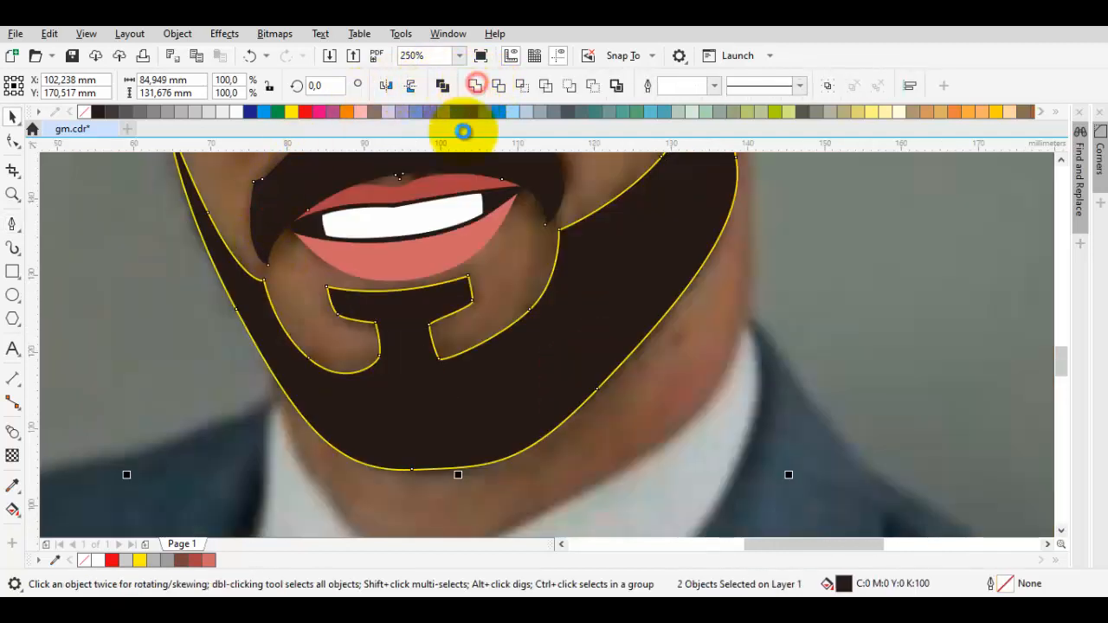
# Remove the reference photo to check the traced shapes on the blank page, and restore it
pyautogui.scroll(-2, 460, 238)
pyautogui.moveTo(526, 251); pyautogui.dragTo(437, 398)
pyautogui.click(469, 388)
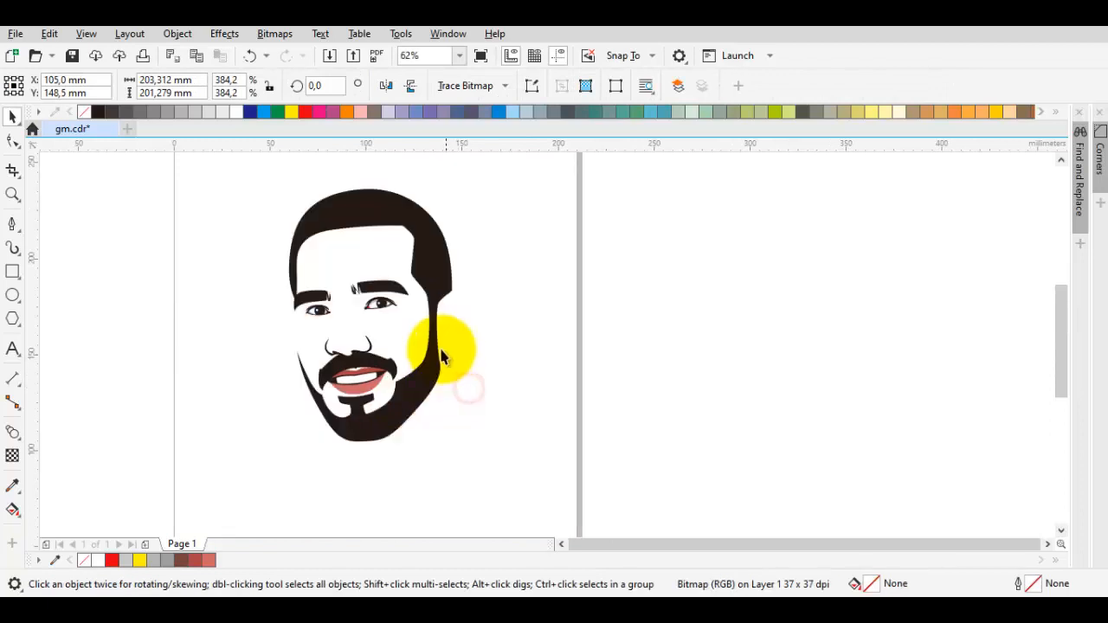
pyautogui.scroll(2, 370, 328)
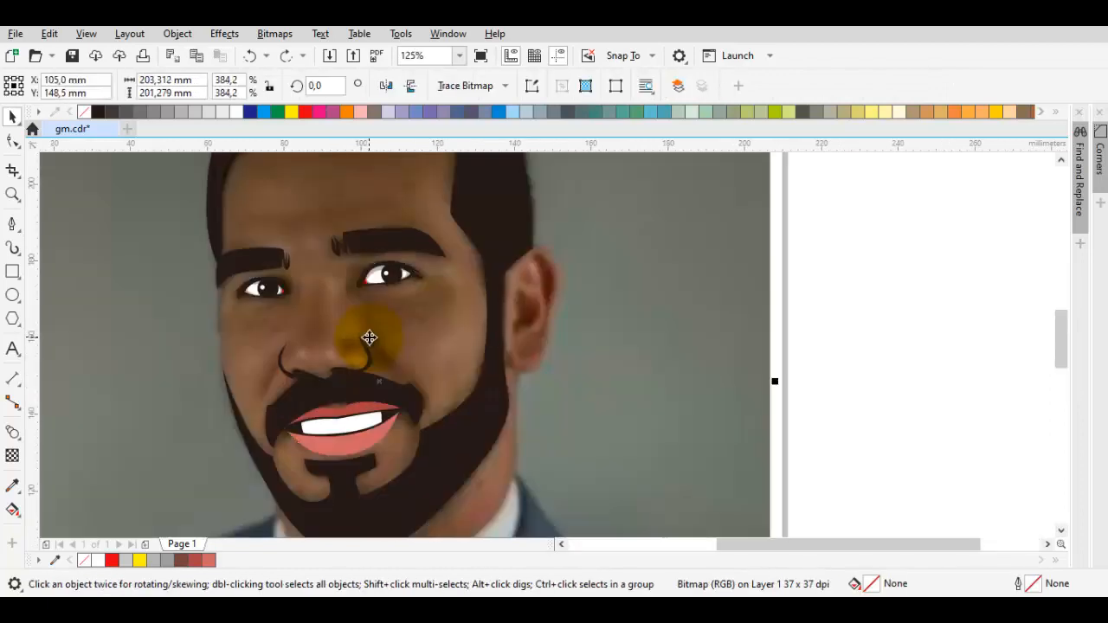
# Start the inner-ear shape with its lower curve and trace its left edge to the ear's top, about 20.2 mm tall
pyautogui.moveTo(463, 295); pyautogui.dragTo(383, 324)
pyautogui.scroll(2, 418, 278)
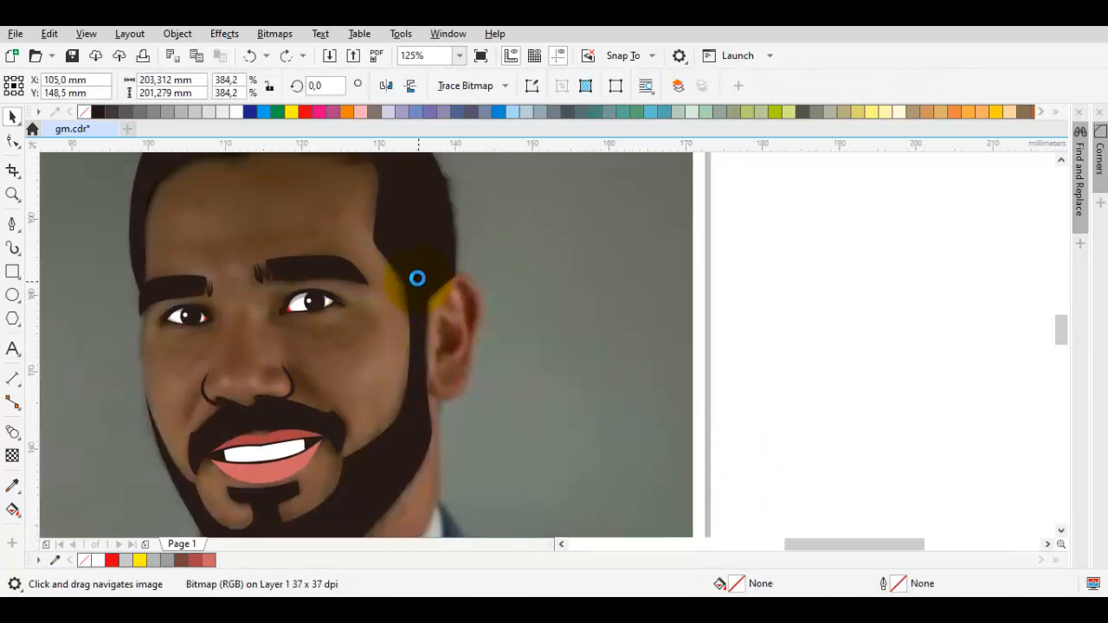
pyautogui.moveTo(438, 292); pyautogui.dragTo(381, 239)
pyautogui.scroll(-1, 386, 280)
pyautogui.press('space')
pyautogui.scroll(1, 415, 433)
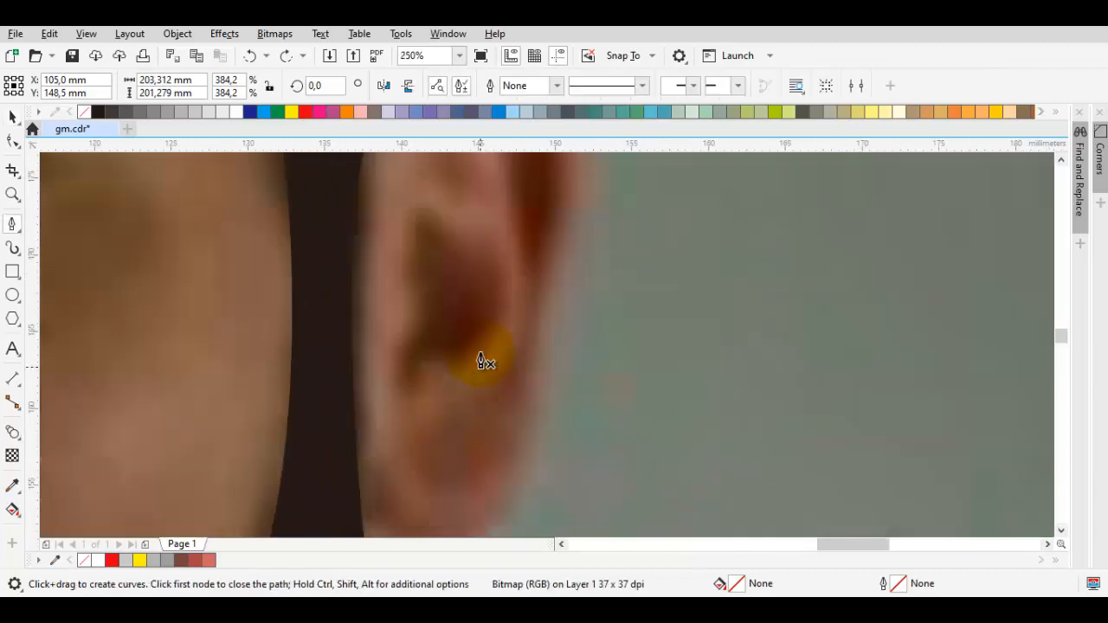
pyautogui.moveTo(459, 317); pyautogui.dragTo(465, 388)
pyautogui.moveTo(397, 376); pyautogui.dragTo(379, 344)
pyautogui.moveTo(431, 284); pyautogui.dragTo(344, 346)
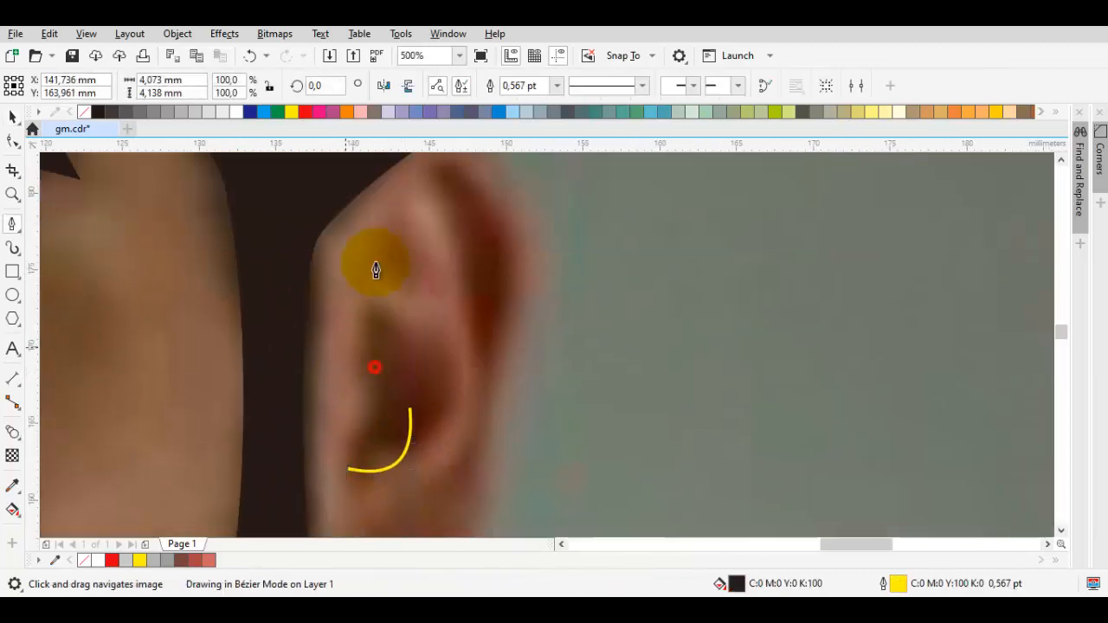
pyautogui.moveTo(396, 216); pyautogui.dragTo(346, 303)
pyautogui.moveTo(389, 246); pyautogui.dragTo(442, 226)
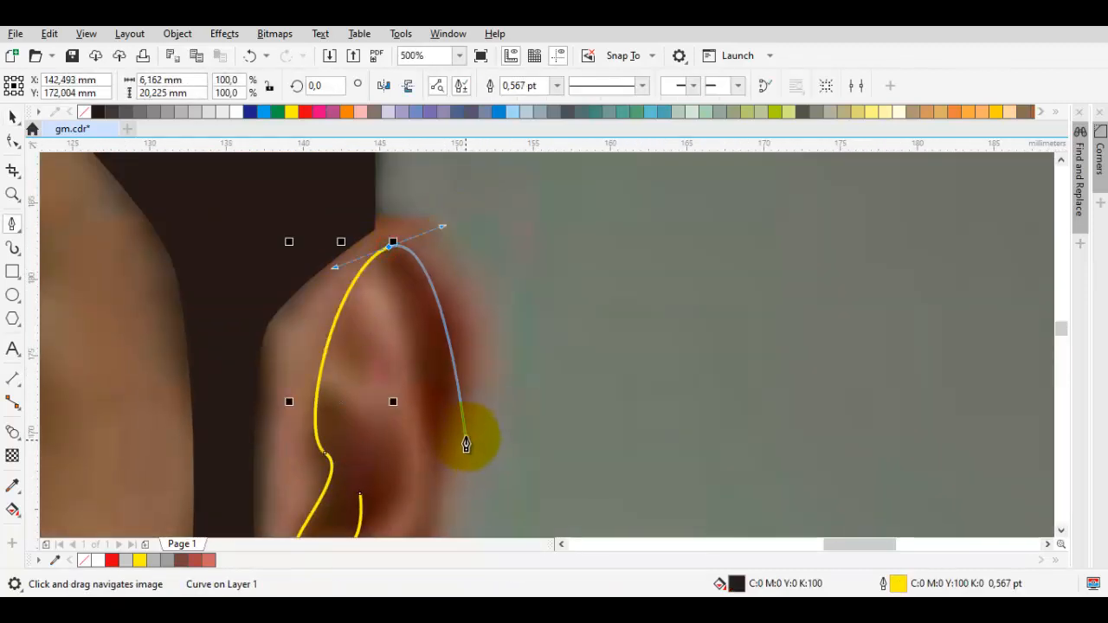
# Run the inner-ear outline down the right rim to a point and back along its inner side, closing it at about 9.1 mm wide
pyautogui.moveTo(466, 440); pyautogui.dragTo(453, 311)
pyautogui.moveTo(413, 385); pyautogui.dragTo(391, 439)
pyautogui.moveTo(386, 225); pyautogui.dragTo(369, 326)
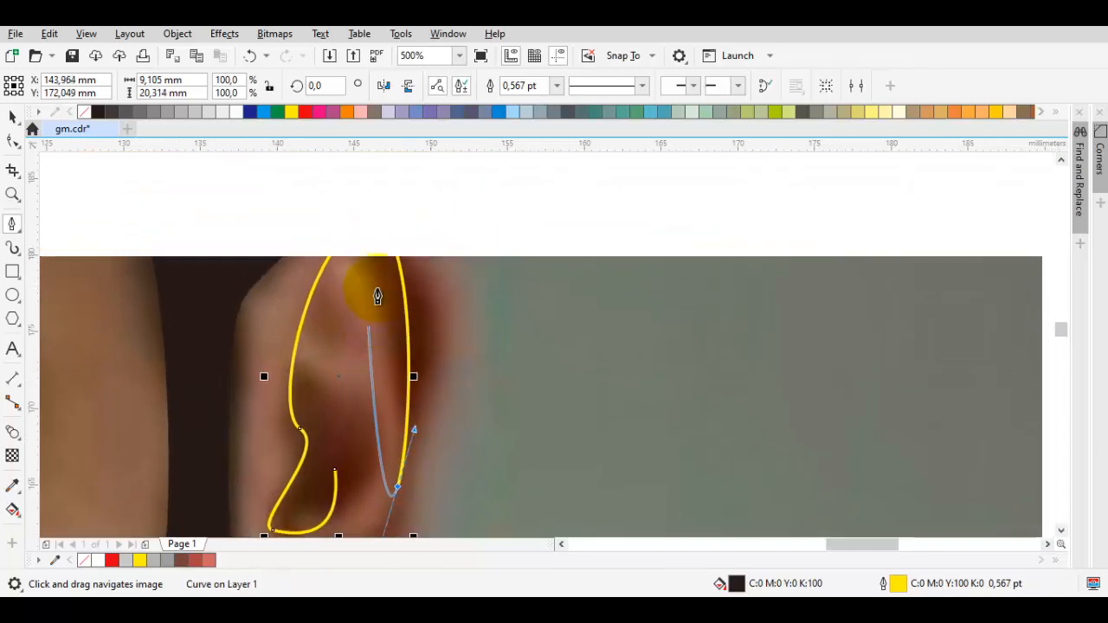
pyautogui.moveTo(368, 238); pyautogui.dragTo(350, 206)
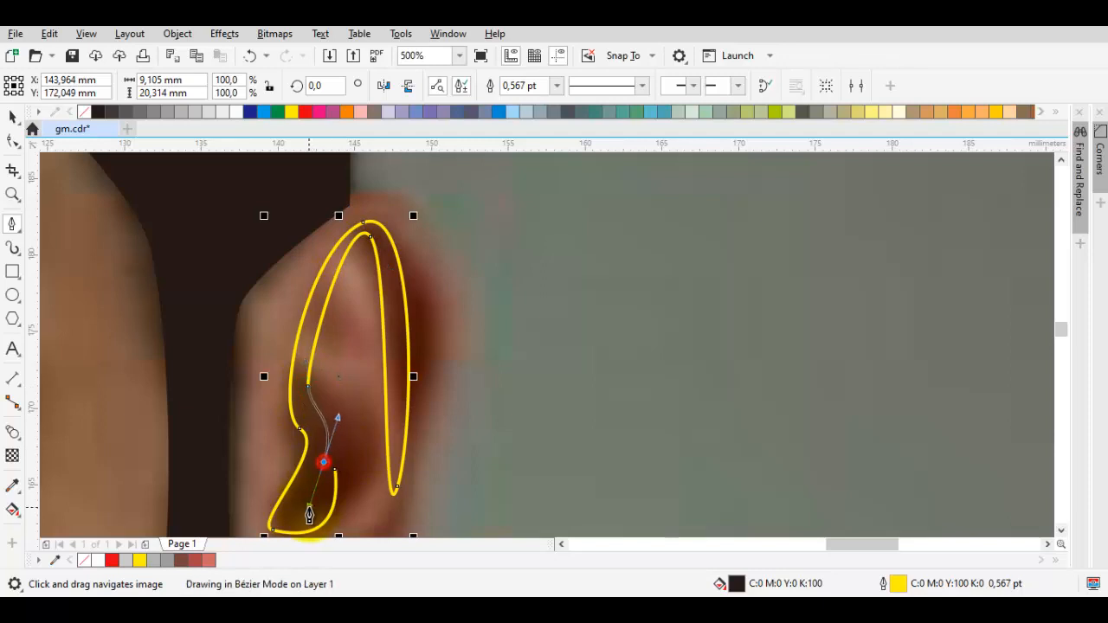
pyautogui.moveTo(309, 515); pyautogui.dragTo(308, 507)
pyautogui.scroll(1, 318, 443)
pyautogui.moveTo(329, 462); pyautogui.dragTo(303, 524)
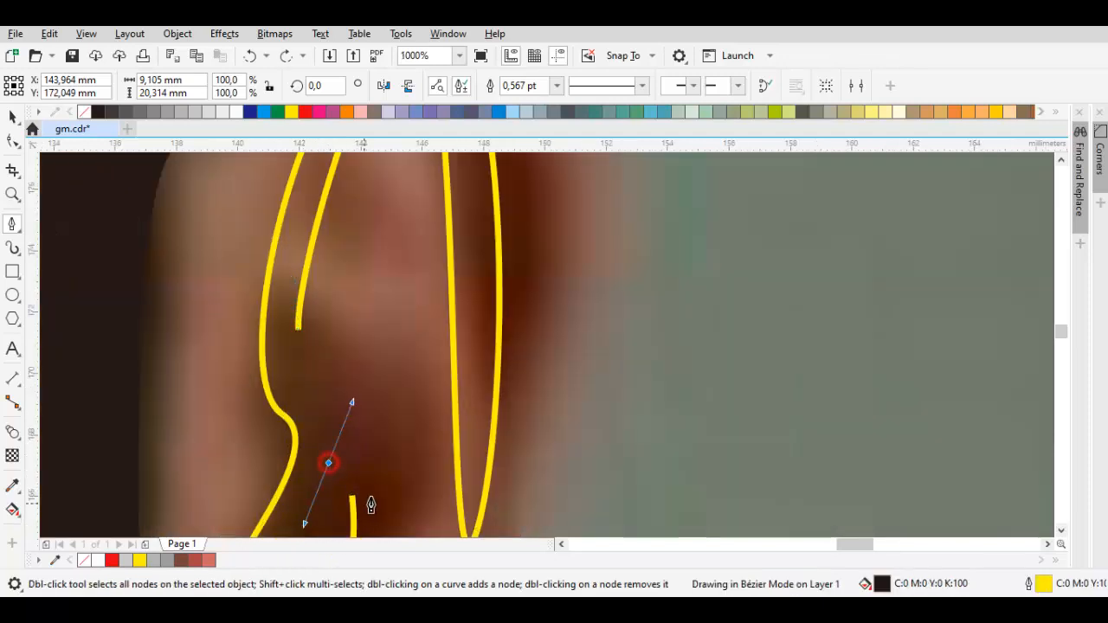
pyautogui.click(353, 496)
# Reshape the inner-ear shape's right-hand contour by adjusting its nodes and handles above the lower lobe
pyautogui.press('space')
pyautogui.moveTo(356, 495); pyautogui.dragTo(434, 331)
pyautogui.doubleClick(399, 348)
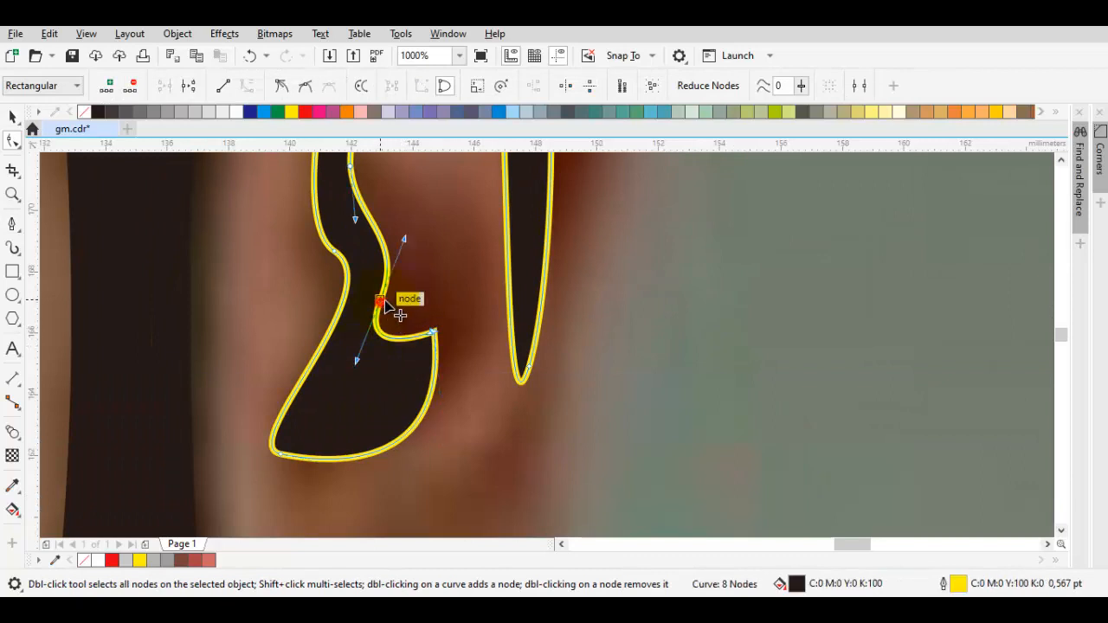
pyautogui.moveTo(383, 299); pyautogui.dragTo(393, 297)
pyautogui.moveTo(415, 236); pyautogui.dragTo(353, 237)
pyautogui.moveTo(345, 196); pyautogui.dragTo(341, 294)
pyautogui.click(332, 279)
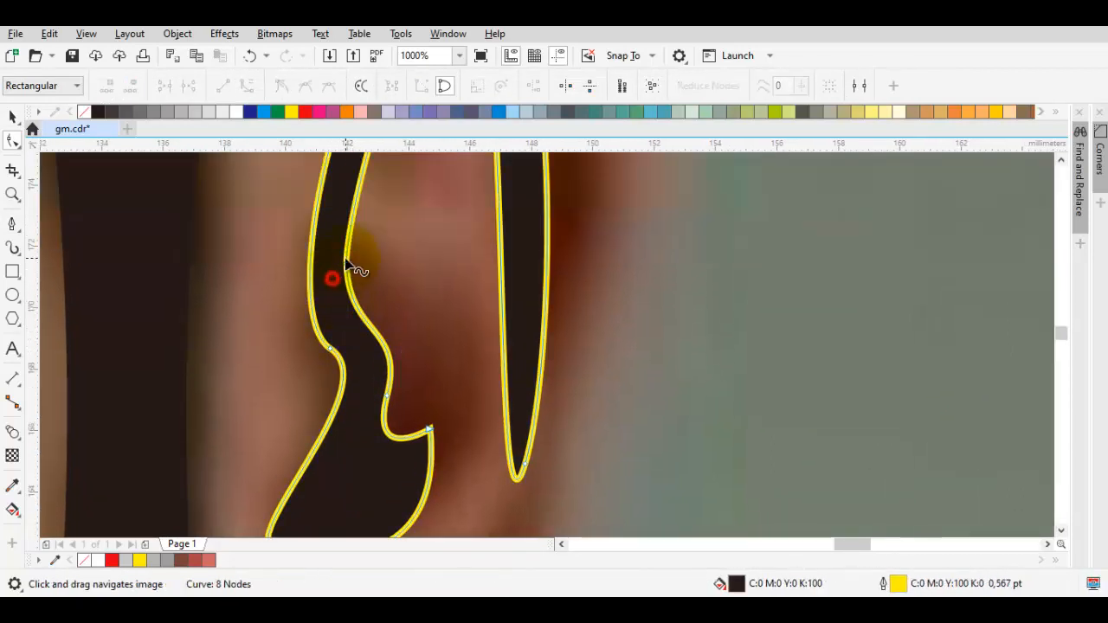
pyautogui.click(346, 262)
pyautogui.moveTo(344, 219); pyautogui.dragTo(342, 186)
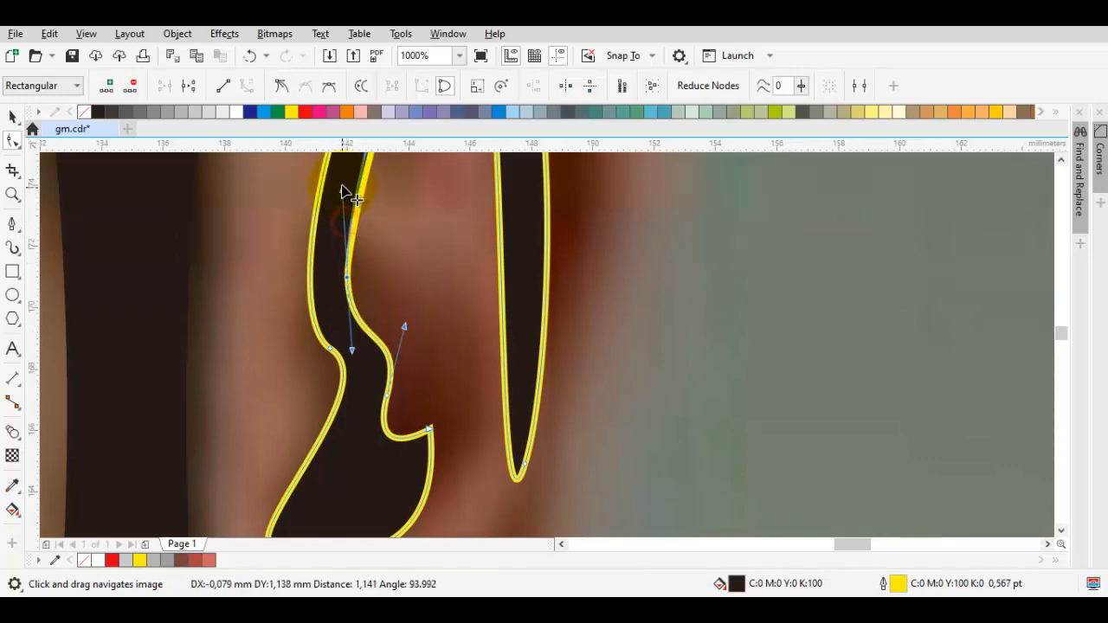
# Examine the traced face around the ear, beard, mouth and forehead for edges that need correcting
pyautogui.scroll(-5, 342, 248)
pyautogui.press('space')
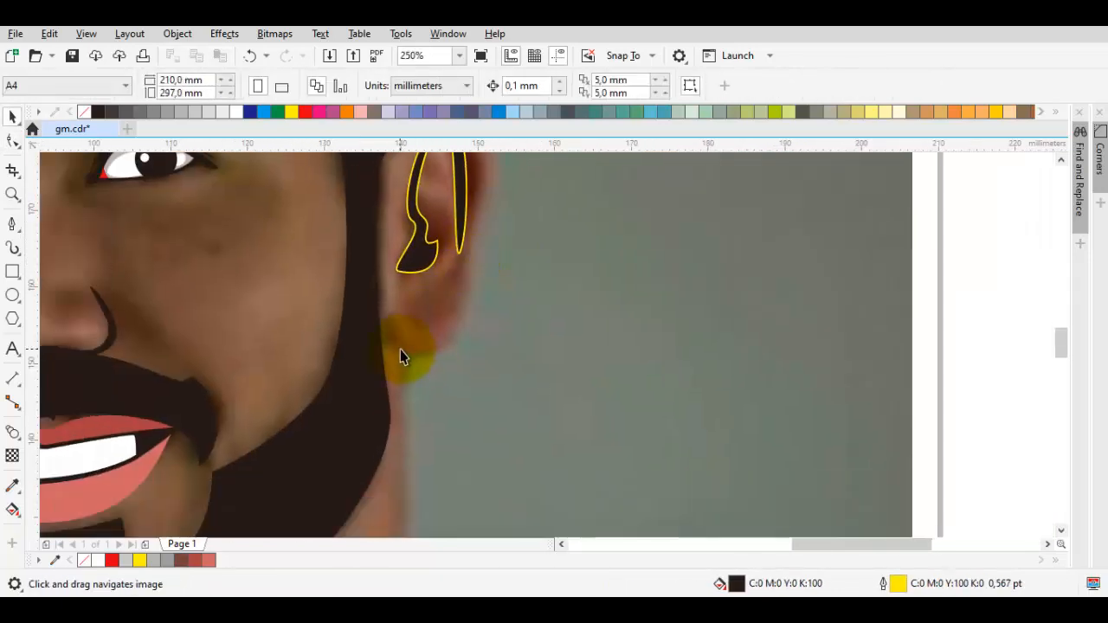
pyautogui.scroll(-2, 400, 349)
pyautogui.press('space')
pyautogui.moveTo(376, 387); pyautogui.dragTo(449, 316)
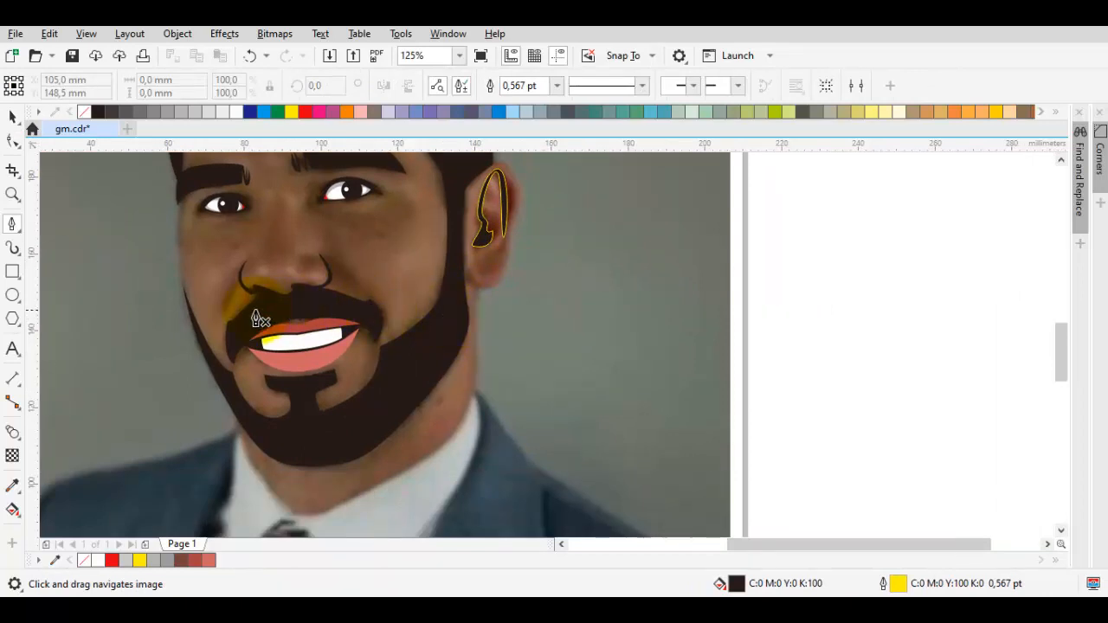
pyautogui.moveTo(255, 315); pyautogui.dragTo(355, 457)
pyautogui.moveTo(309, 290); pyautogui.dragTo(305, 321)
pyautogui.scroll(1, 308, 229)
pyautogui.press('space')
# Edit the nodes of the welded hair-and-beard shape and convert them all to cusp nodes
pyautogui.click(314, 213)
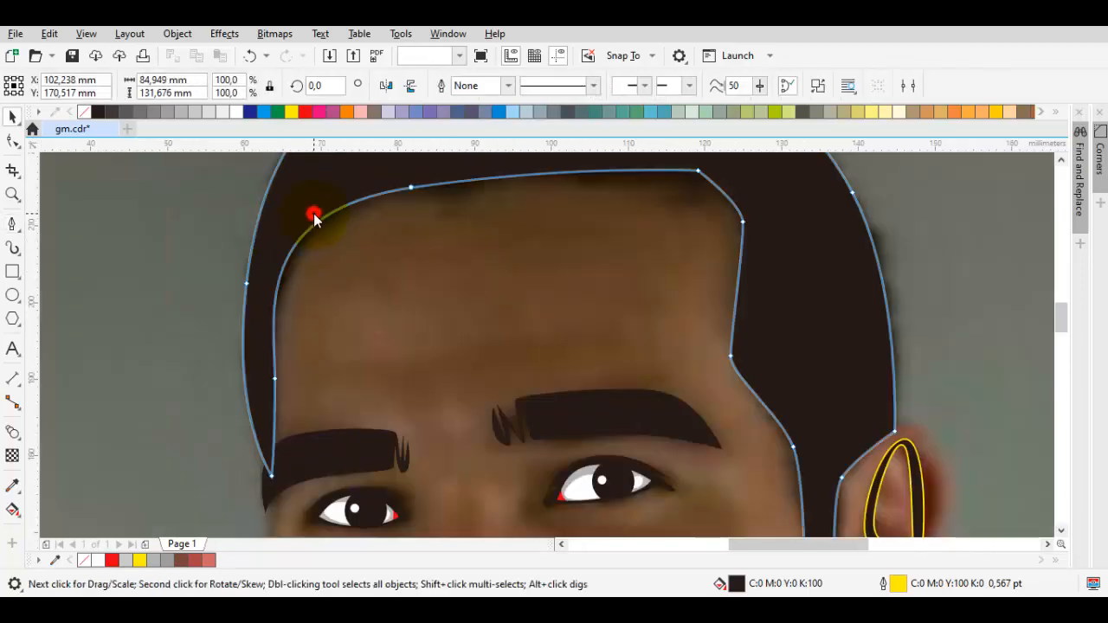
pyautogui.press('F10')
pyautogui.click(446, 186)
pyautogui.rightClick(446, 187)
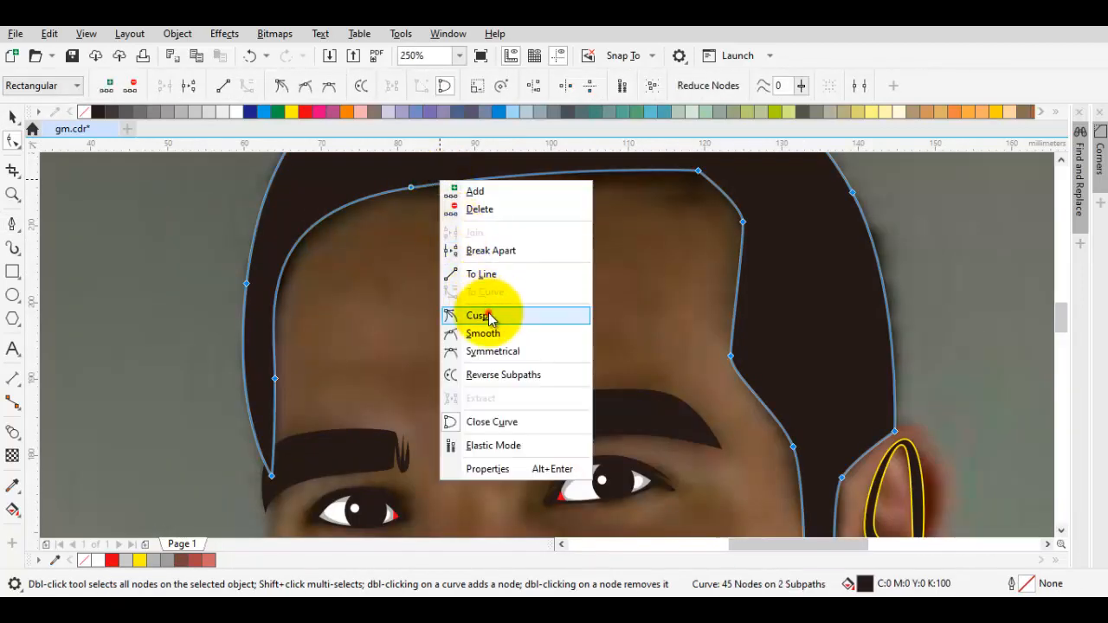
pyautogui.click(488, 317)
# Nudge the hairline node above the left side of the forehead and delete the node on the left temple
pyautogui.click(410, 186)
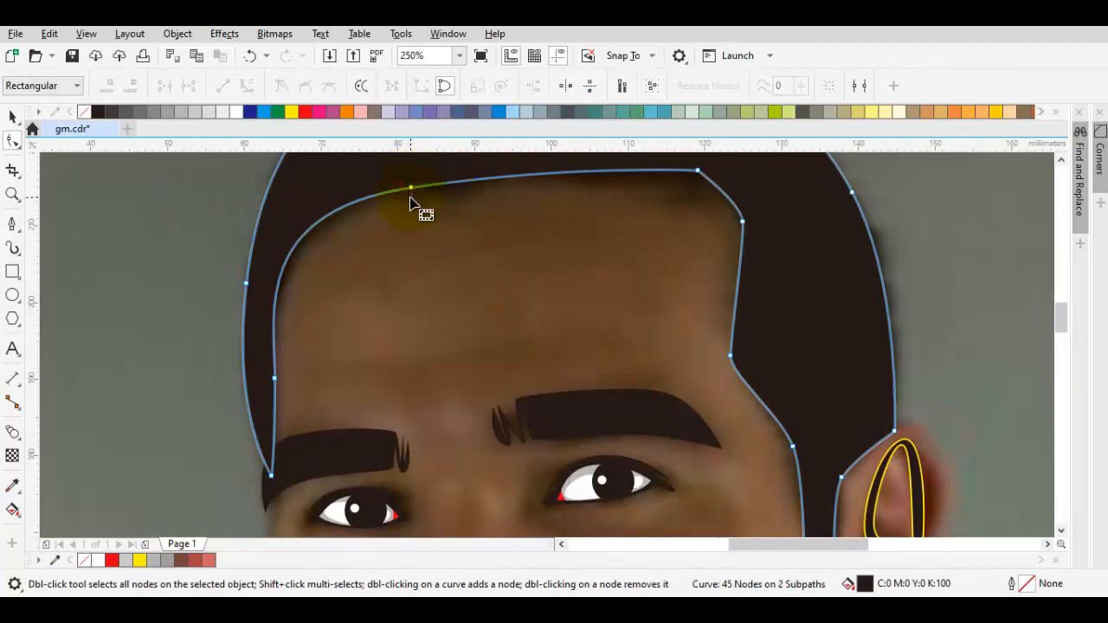
pyautogui.moveTo(411, 195)
pyautogui.mouseDown()
pyautogui.moveTo(433, 206)
pyautogui.moveTo(406, 197)
pyautogui.mouseUp()
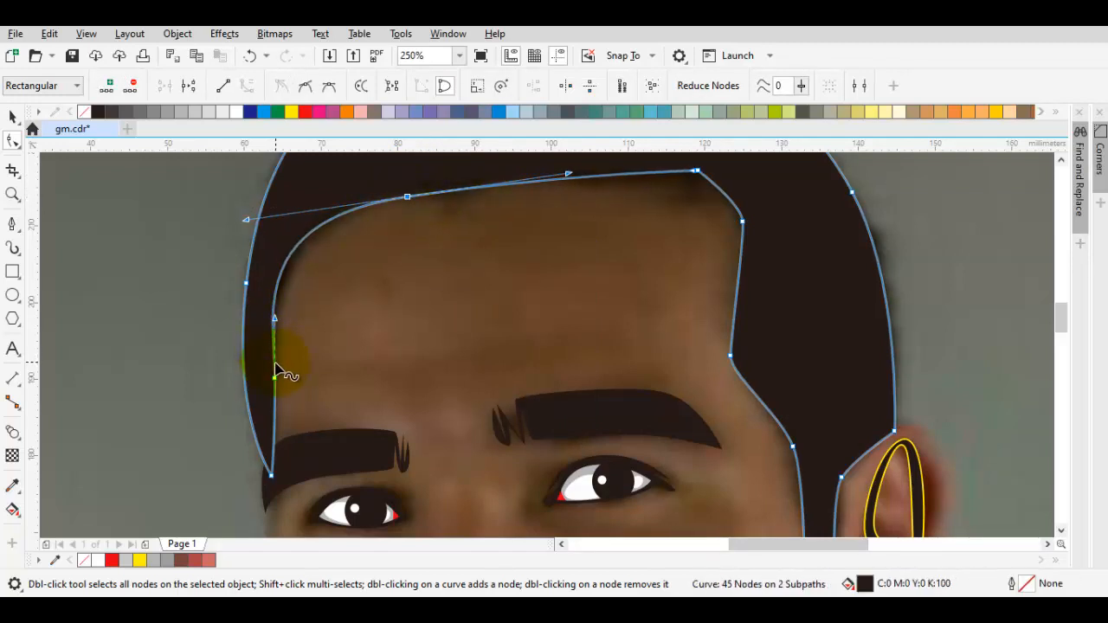
pyautogui.click(394, 199)
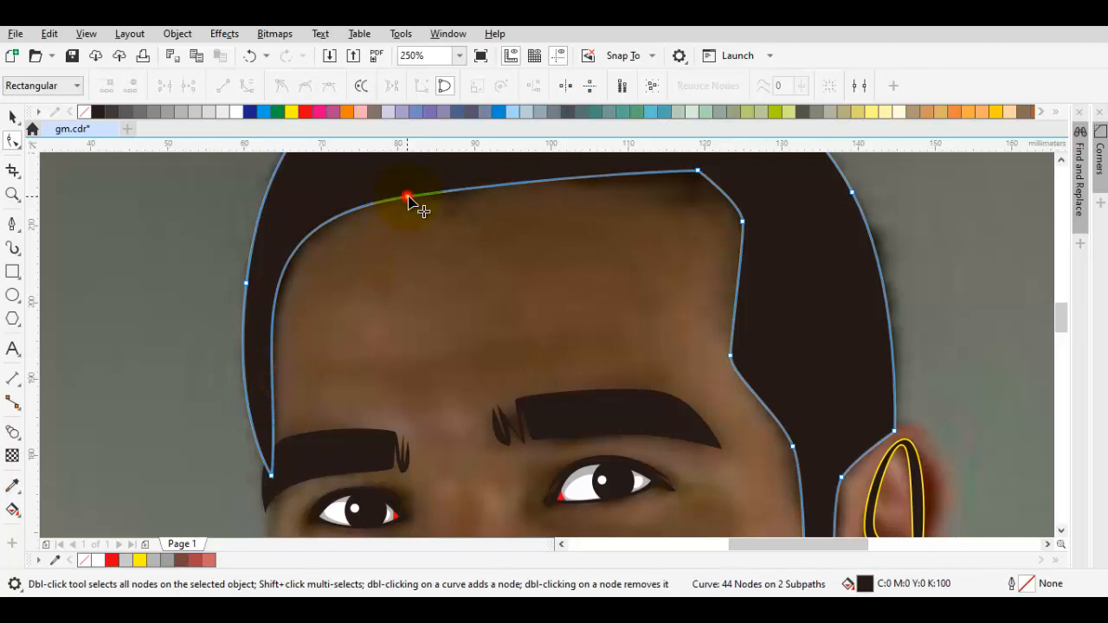
pyautogui.moveTo(408, 199); pyautogui.dragTo(419, 198)
# Round the hairline's upper-right corner by moving its two corner nodes inward and deleting both of them
pyautogui.moveTo(696, 171); pyautogui.dragTo(676, 180)
pyautogui.click(744, 221)
pyautogui.moveTo(743, 222); pyautogui.dragTo(733, 230)
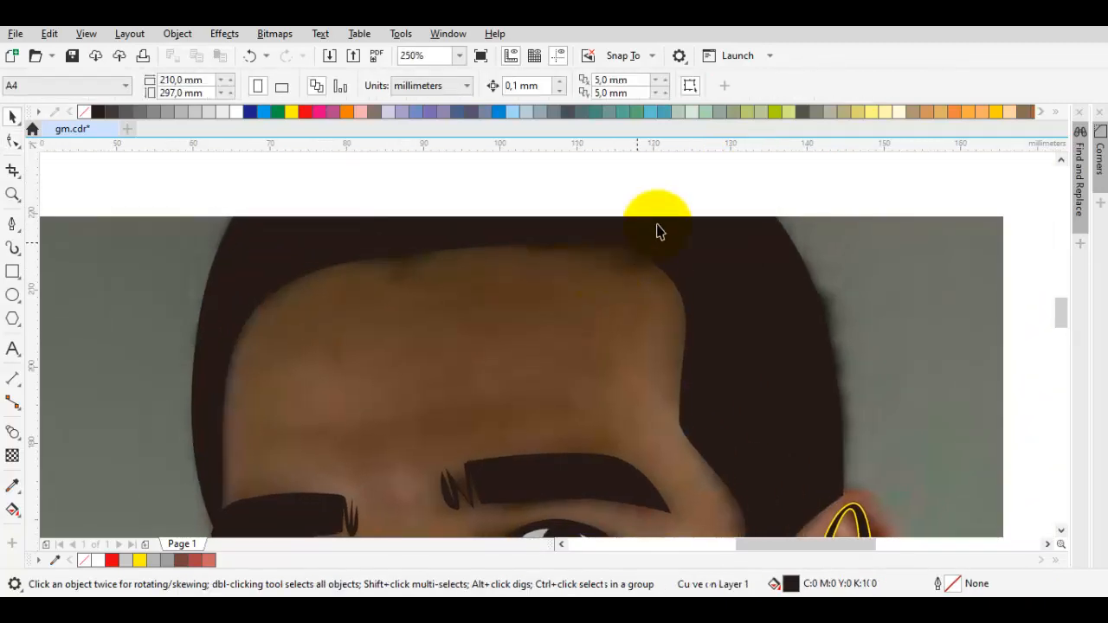
pyautogui.doubleClick(625, 246)
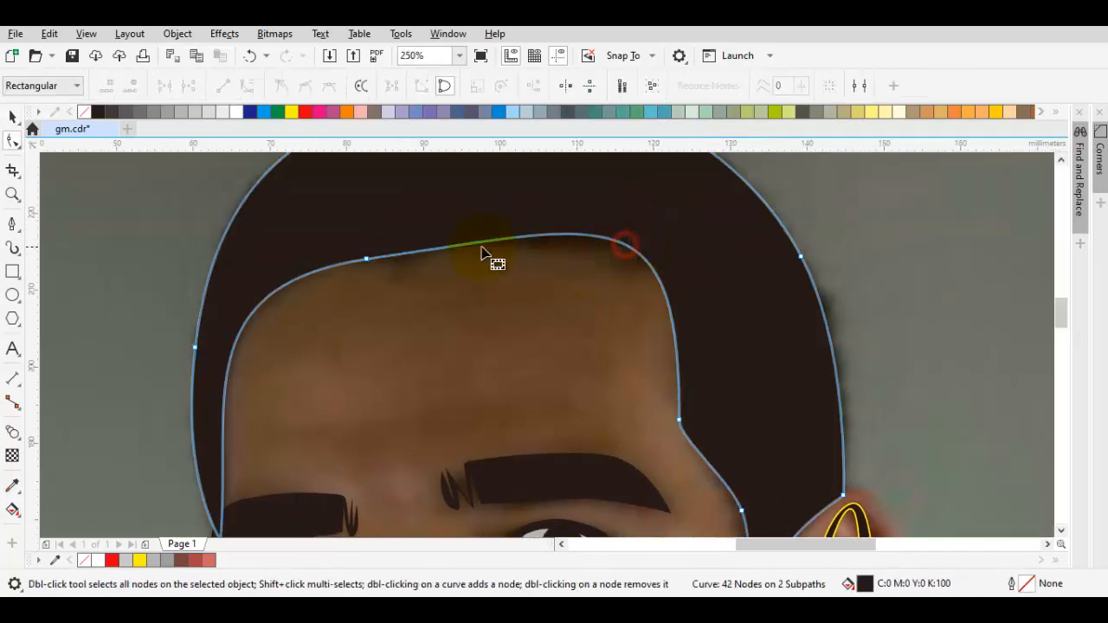
# Move the front hairline node further toward the middle of the forehead and make it a smooth node
pyautogui.rightClick(454, 197)
pyautogui.click(370, 212)
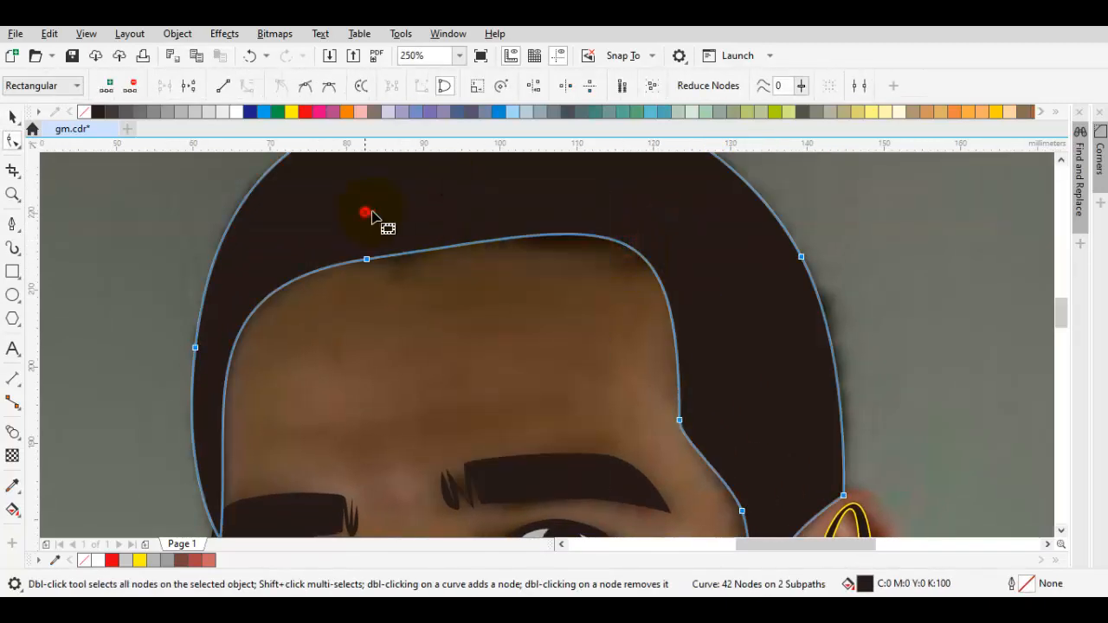
pyautogui.click(366, 261)
pyautogui.rightClick(421, 246)
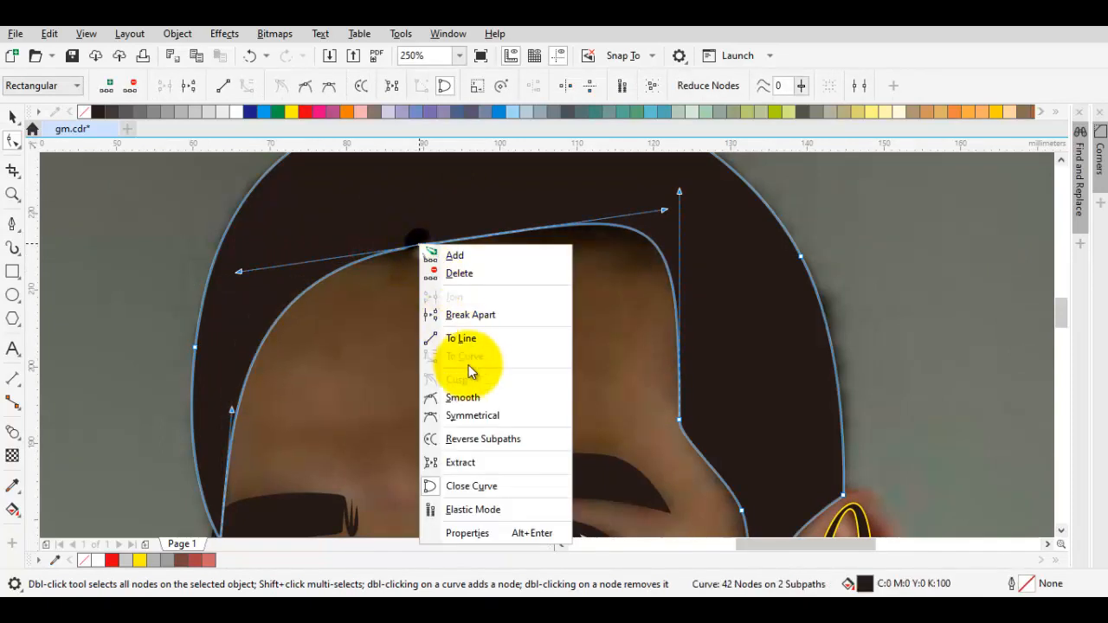
pyautogui.click(463, 403)
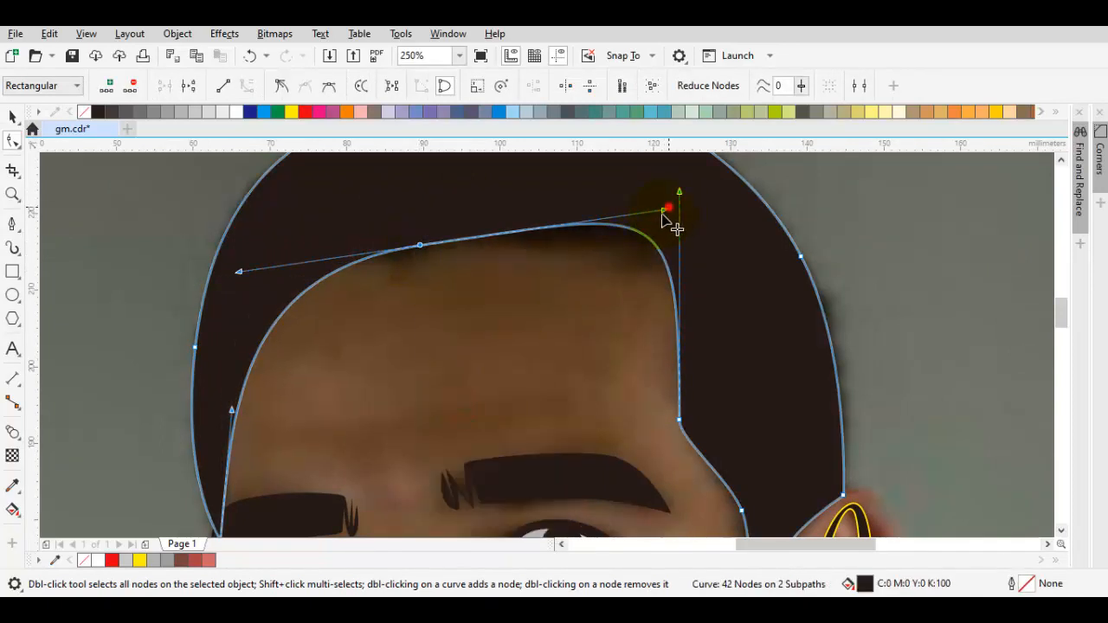
# Adjust the curve handles of the hairline's front and right temple nodes to fit the forehead edge
pyautogui.moveTo(664, 211); pyautogui.dragTo(645, 250)
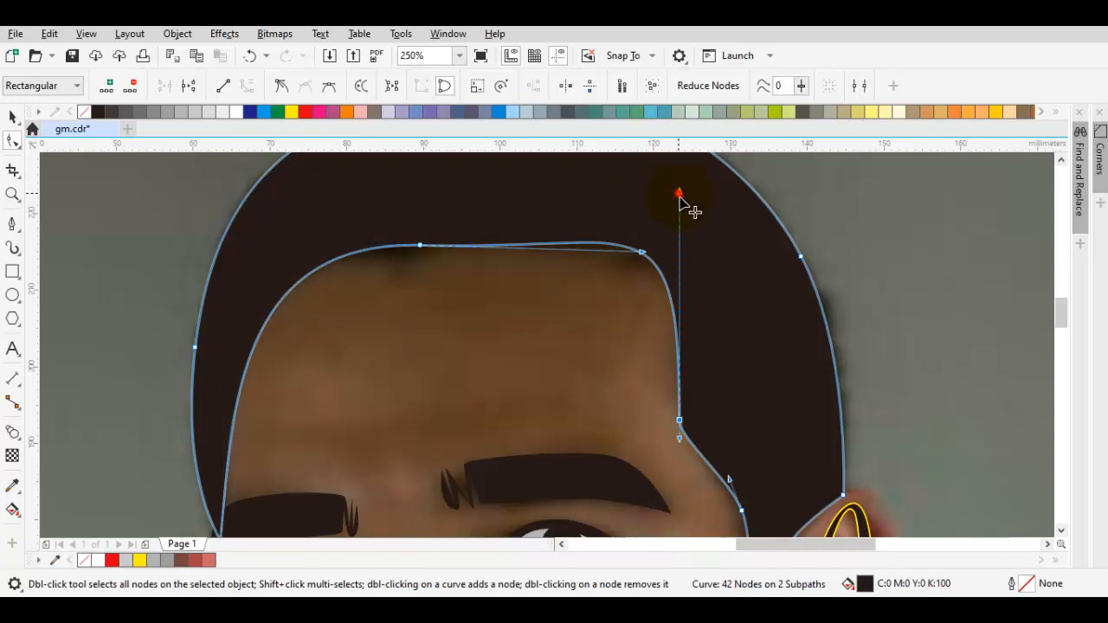
pyautogui.moveTo(681, 202); pyautogui.dragTo(717, 229)
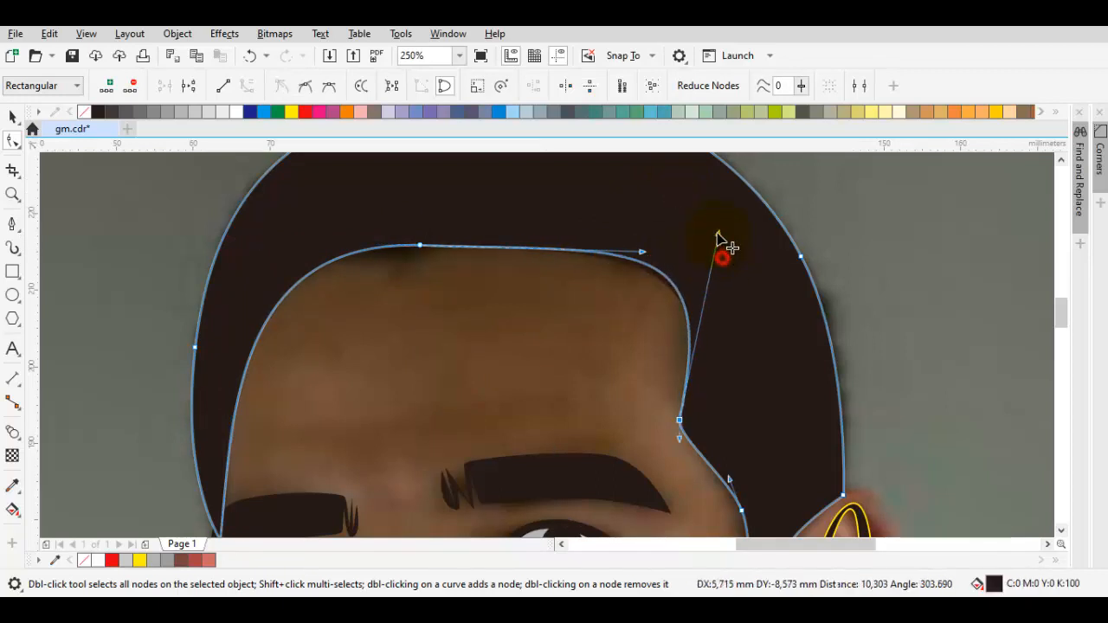
pyautogui.click(419, 247)
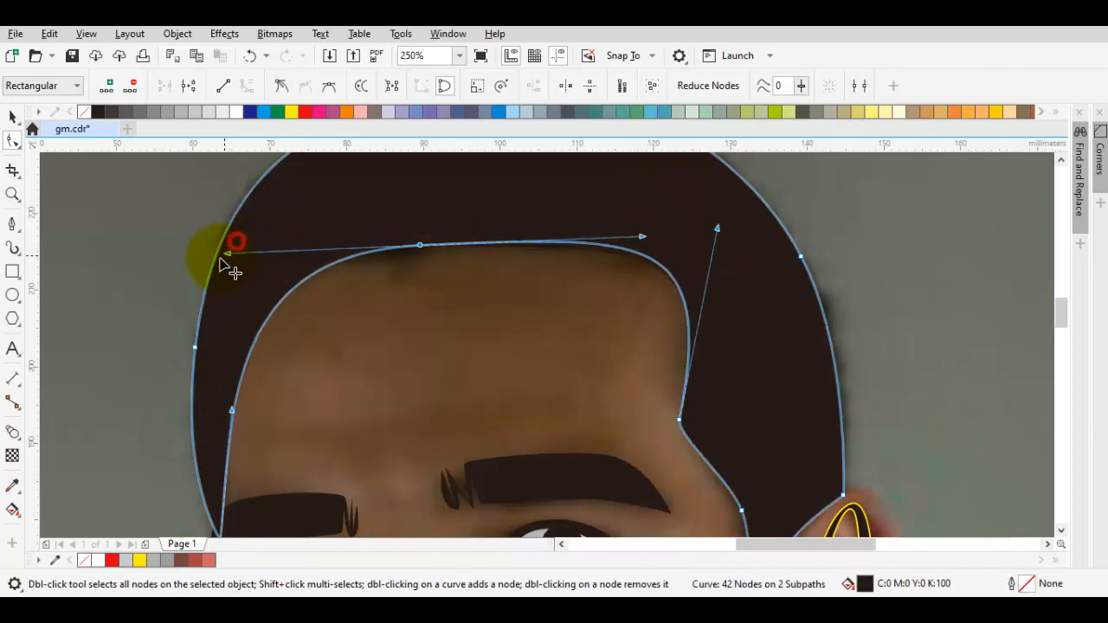
pyautogui.moveTo(236, 241); pyautogui.dragTo(356, 268)
# Delete the background photo to check the traced shapes alone, and undo the deletion
pyautogui.press('space')
pyautogui.click(161, 255)
pyautogui.scroll(-2, 161, 254)
pyautogui.press('Delete')
pyautogui.scroll(1, 372, 289)
pyautogui.hotkey('ctrl', 'z')
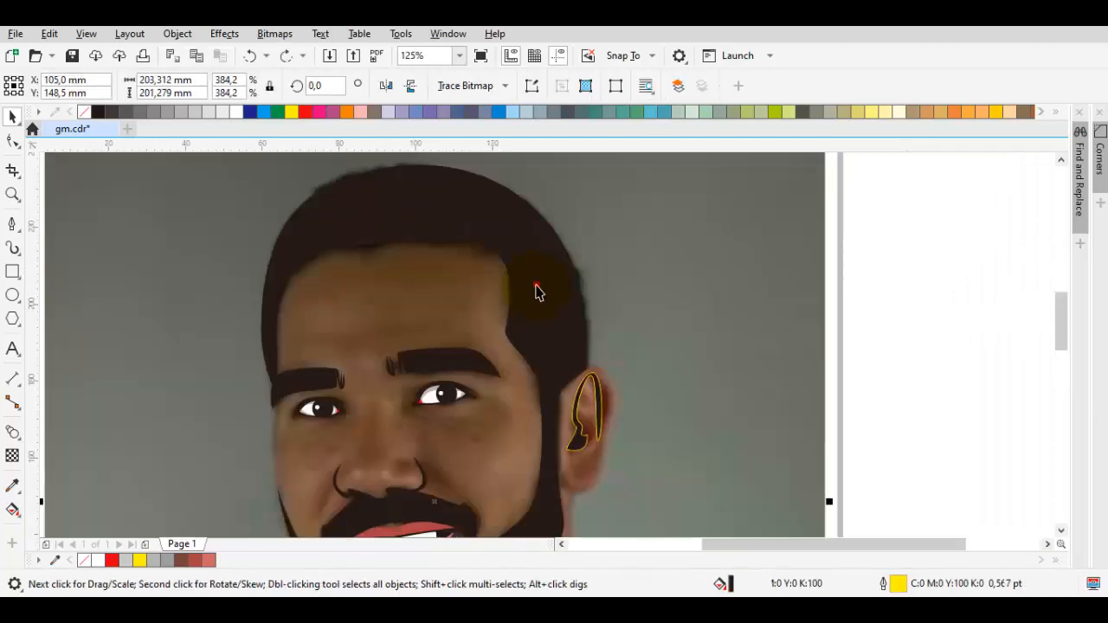
# Reshape the inner edge of the ear shape's upper rim by moving its top node outward and adjusting that node's handle
pyautogui.click(536, 285)
pyautogui.moveTo(567, 343); pyautogui.dragTo(492, 239)
pyautogui.scroll(3, 512, 280)
pyautogui.press('Escape')
pyautogui.click(538, 256)
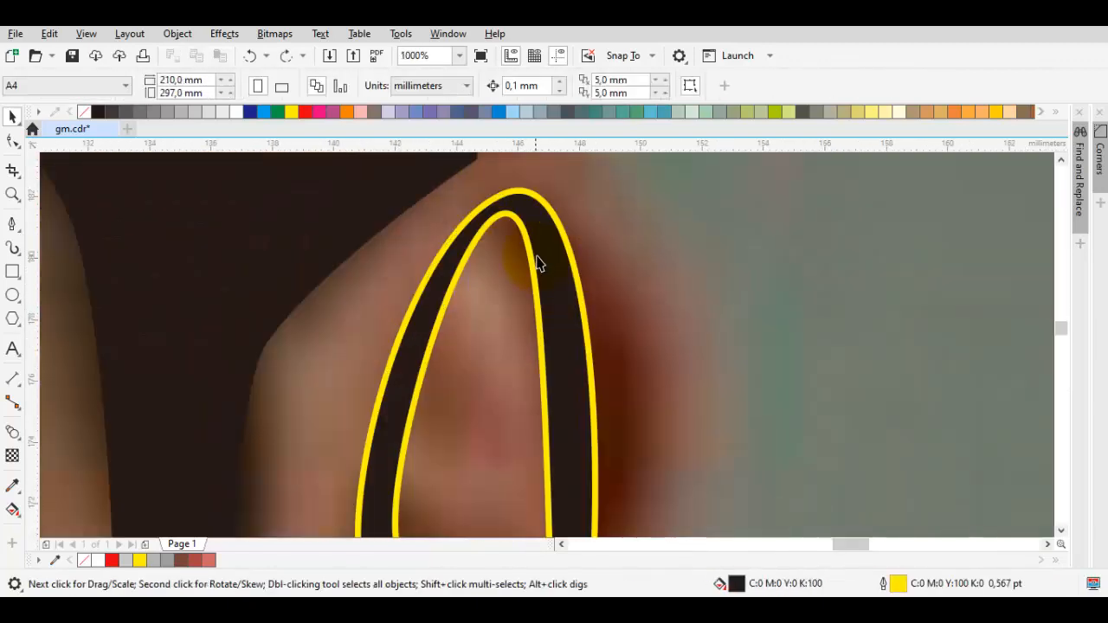
pyautogui.press('F10')
pyautogui.moveTo(522, 227); pyautogui.dragTo(536, 250)
pyautogui.moveTo(493, 183); pyautogui.dragTo(462, 181)
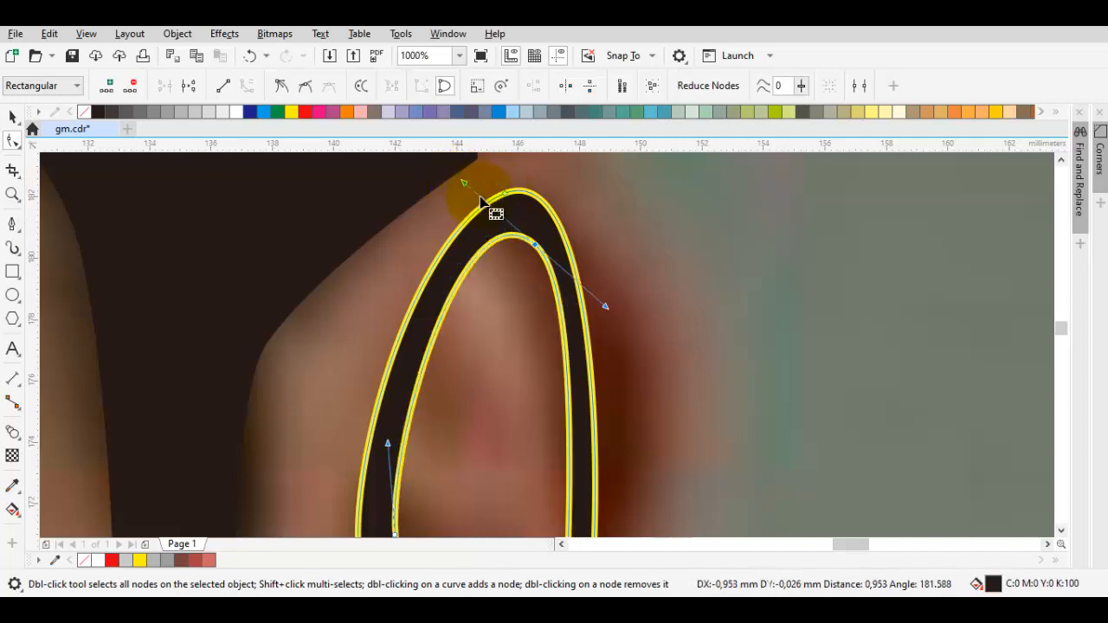
# Start a Bézier outline in the hair above the ear and trace the ear's outer edge down to just above the lobe
pyautogui.scroll(-1, 487, 198)
pyautogui.press('space')
pyautogui.press('Escape')
pyautogui.moveTo(487, 247); pyautogui.dragTo(479, 356)
pyautogui.press('p')
pyautogui.moveTo(361, 273); pyautogui.dragTo(392, 304)
pyautogui.scroll(-1, 505, 306)
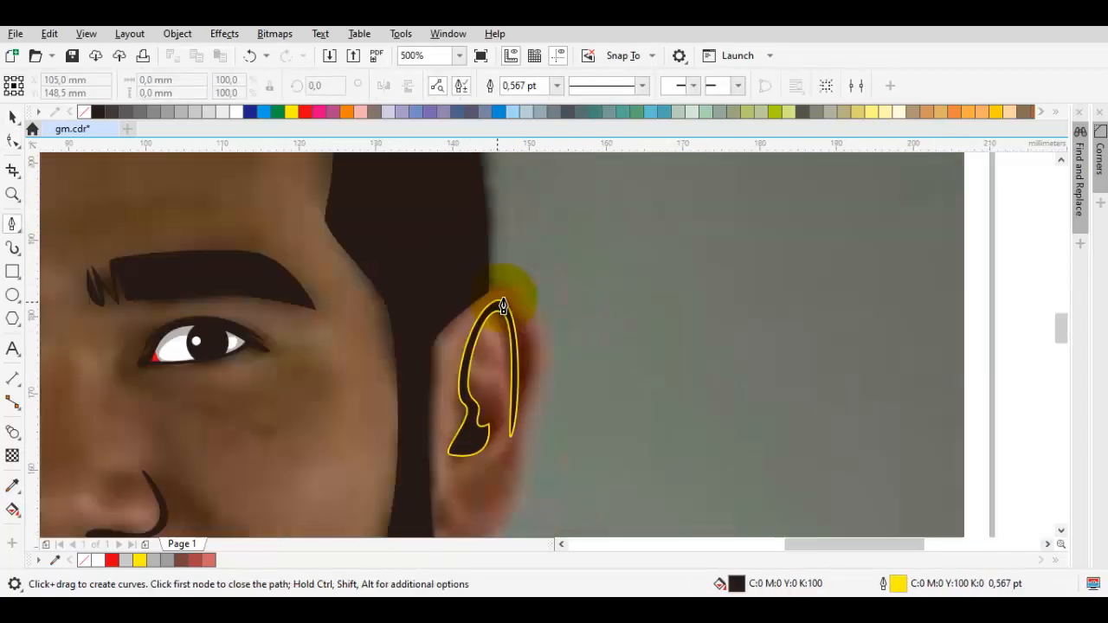
pyautogui.scroll(1, 507, 305)
pyautogui.moveTo(531, 293); pyautogui.dragTo(586, 331)
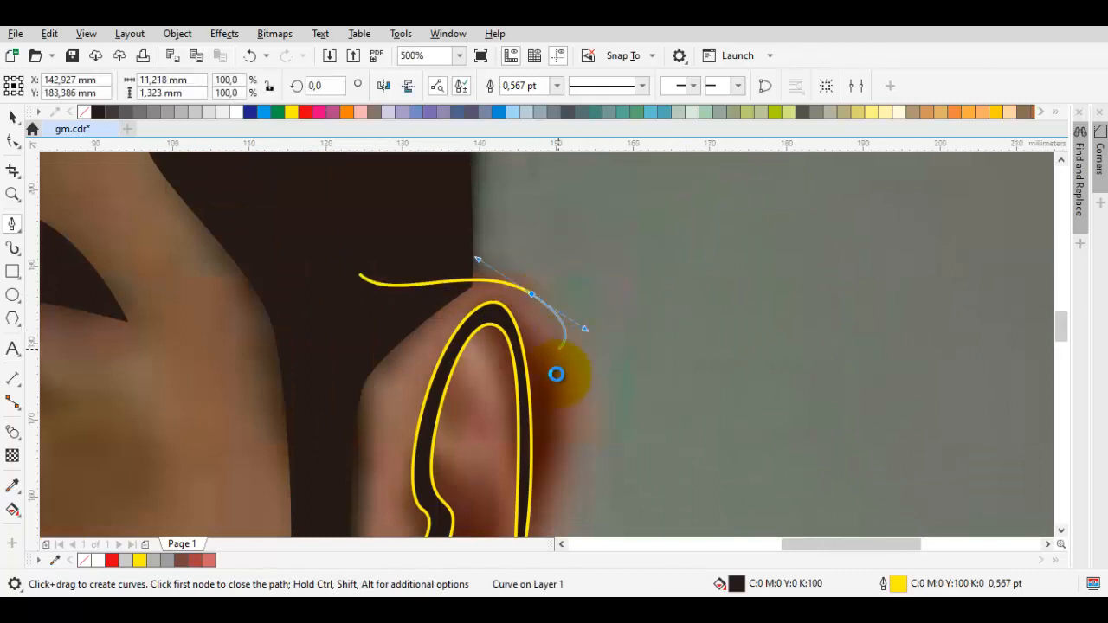
pyautogui.scroll(-1, 564, 424)
pyautogui.moveTo(564, 424); pyautogui.dragTo(567, 204)
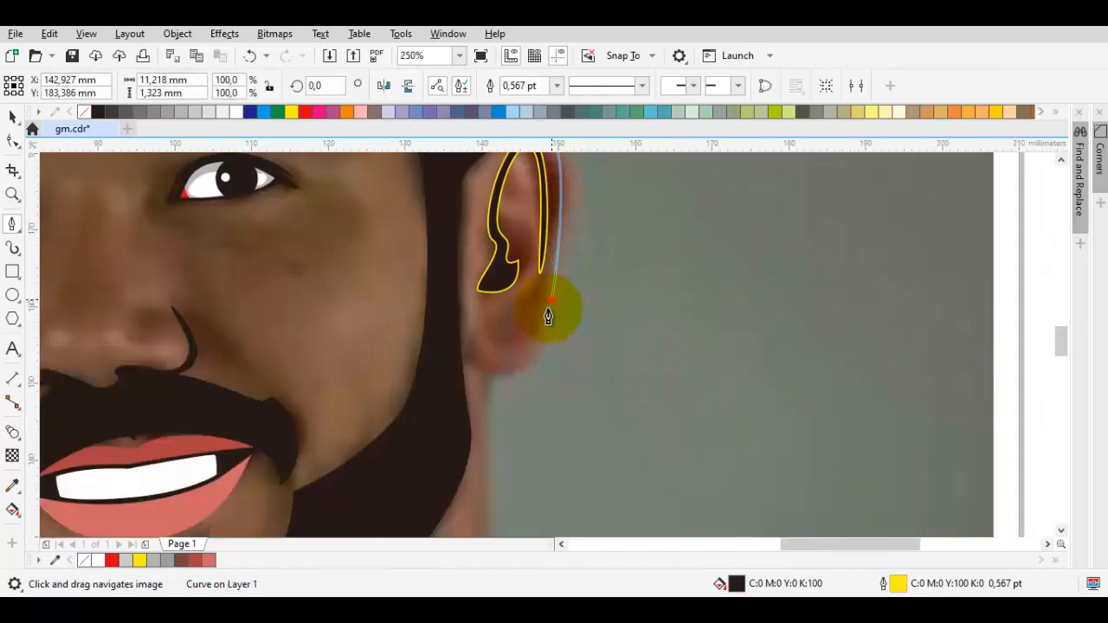
# Try to trace the earlobe's curve to the neck, and undo those outline points
pyautogui.scroll(1, 545, 359)
pyautogui.moveTo(527, 370); pyautogui.dragTo(472, 245)
pyautogui.click(475, 238)
pyautogui.scroll(-2, 469, 316)
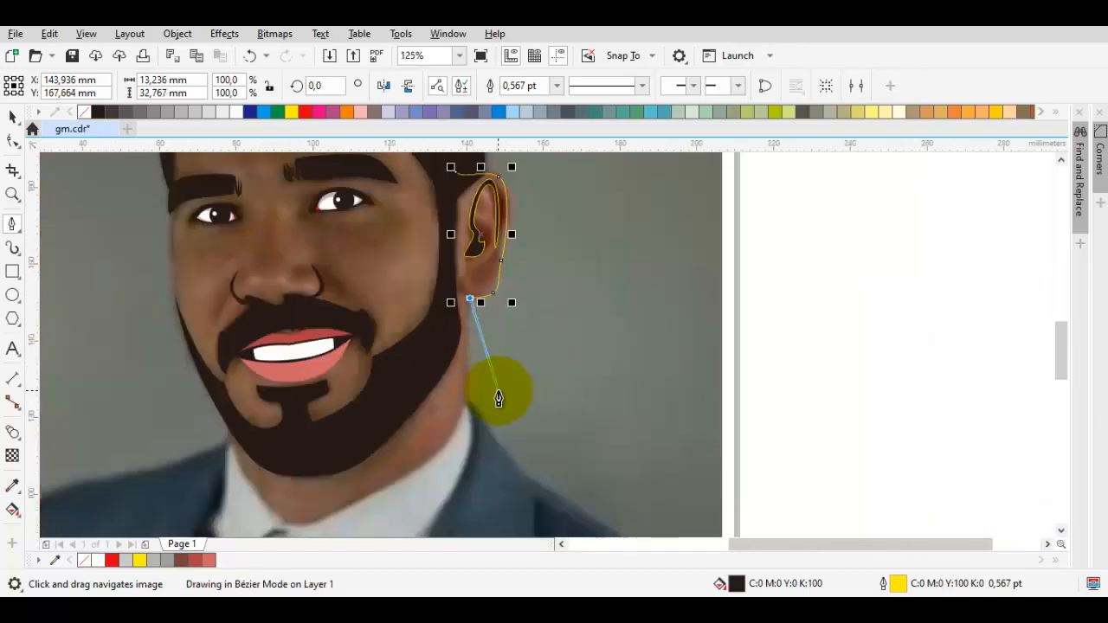
pyautogui.moveTo(498, 391); pyautogui.dragTo(429, 380)
pyautogui.scroll(1, 441, 247)
pyautogui.hotkey('ctrl', 'z')
pyautogui.hotkey('ctrl', 'z')
pyautogui.hotkey('ctrl', 'z')
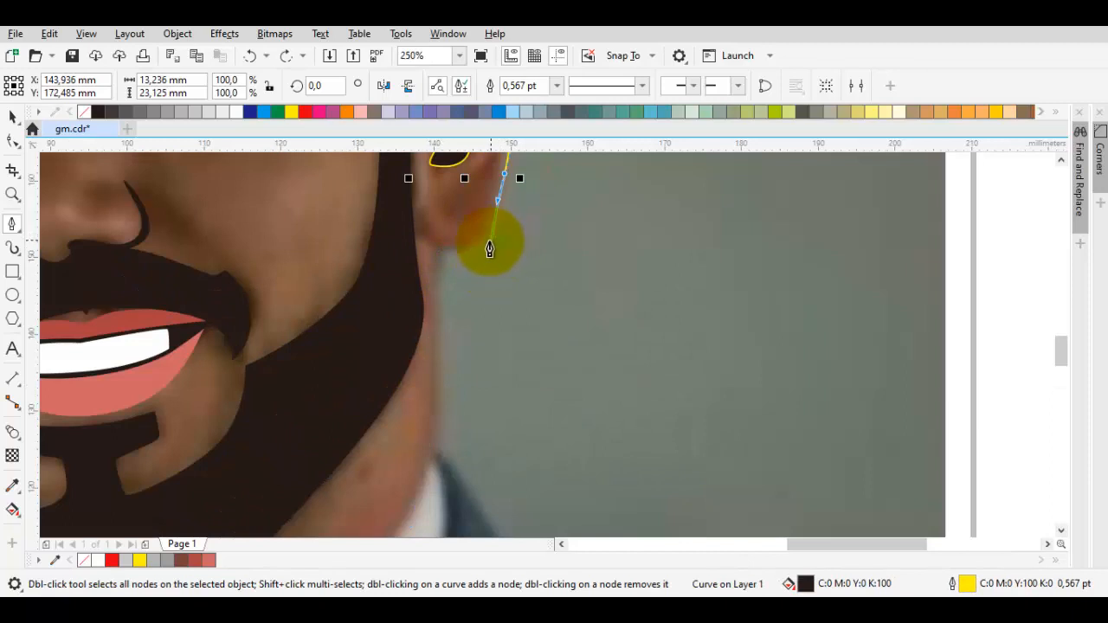
# Continue the outline around the earlobe, down the neck and along the right collar edge to the point above the tie knot
pyautogui.moveTo(469, 253); pyautogui.dragTo(460, 257)
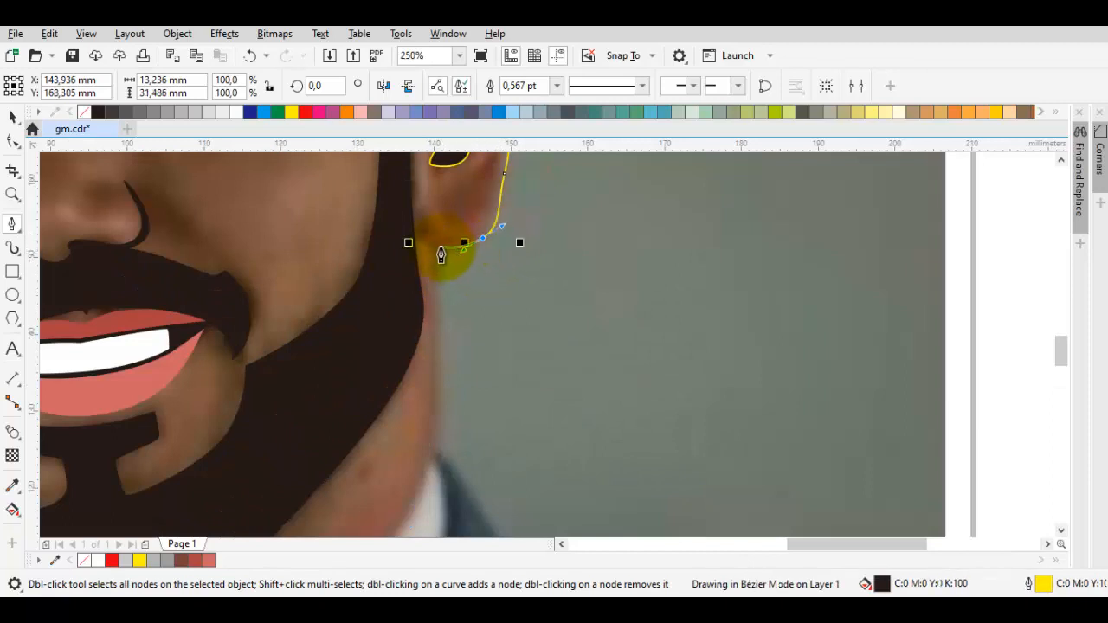
pyautogui.click(438, 248)
pyautogui.moveTo(432, 457); pyautogui.dragTo(428, 387)
pyautogui.moveTo(386, 451); pyautogui.dragTo(486, 312)
pyautogui.moveTo(378, 363); pyautogui.dragTo(304, 355)
pyautogui.click(304, 351)
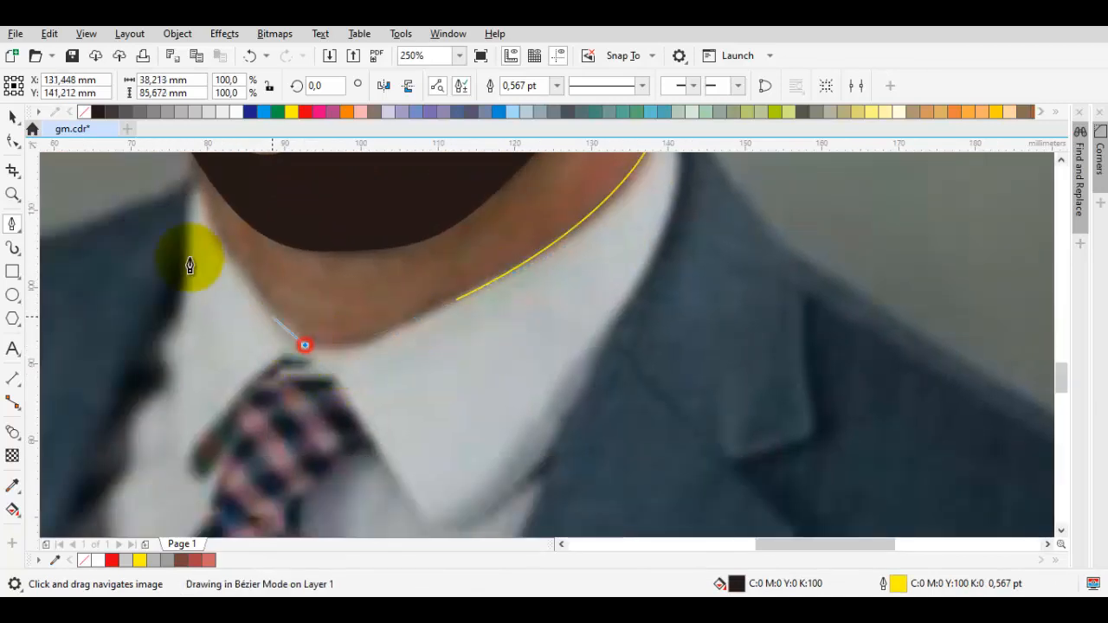
# Carry the outline from the tie knot up the left collar edge and into the beard, redoing the node at the collar's top
pyautogui.scroll(2, 205, 285)
pyautogui.moveTo(221, 276); pyautogui.dragTo(219, 228)
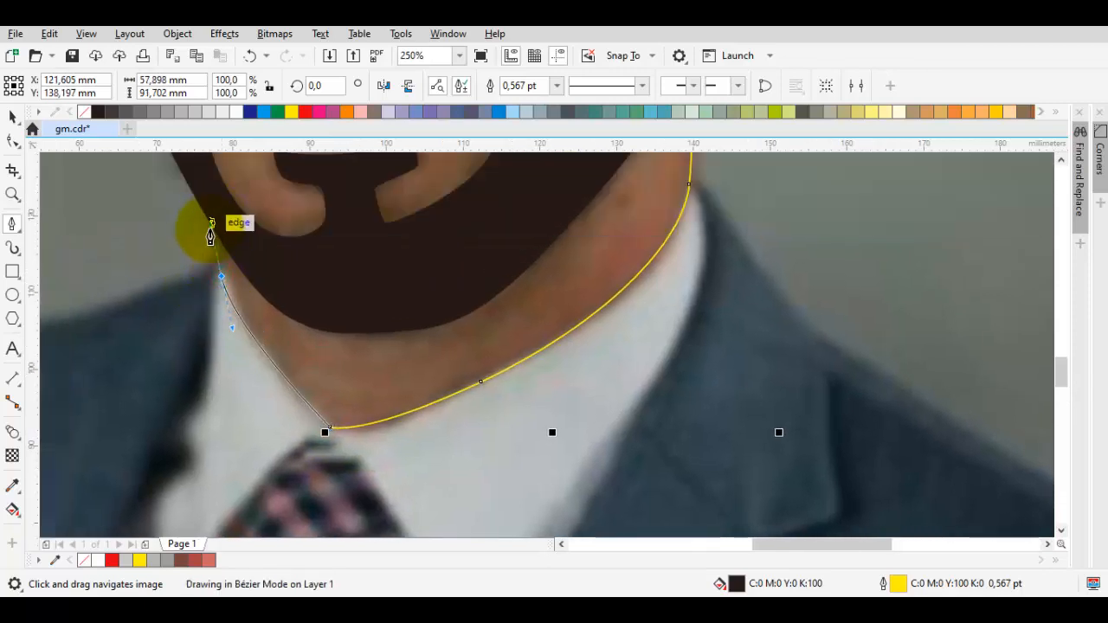
pyautogui.hotkey('ctrl', 'z')
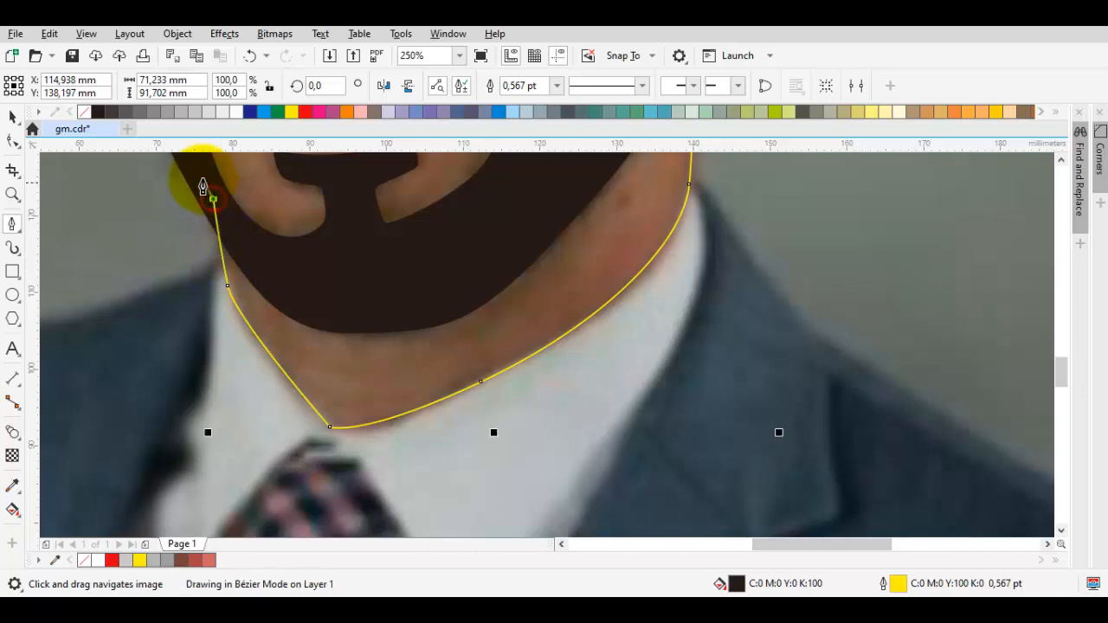
pyautogui.moveTo(203, 186); pyautogui.dragTo(195, 164)
pyautogui.scroll(3, 194, 164)
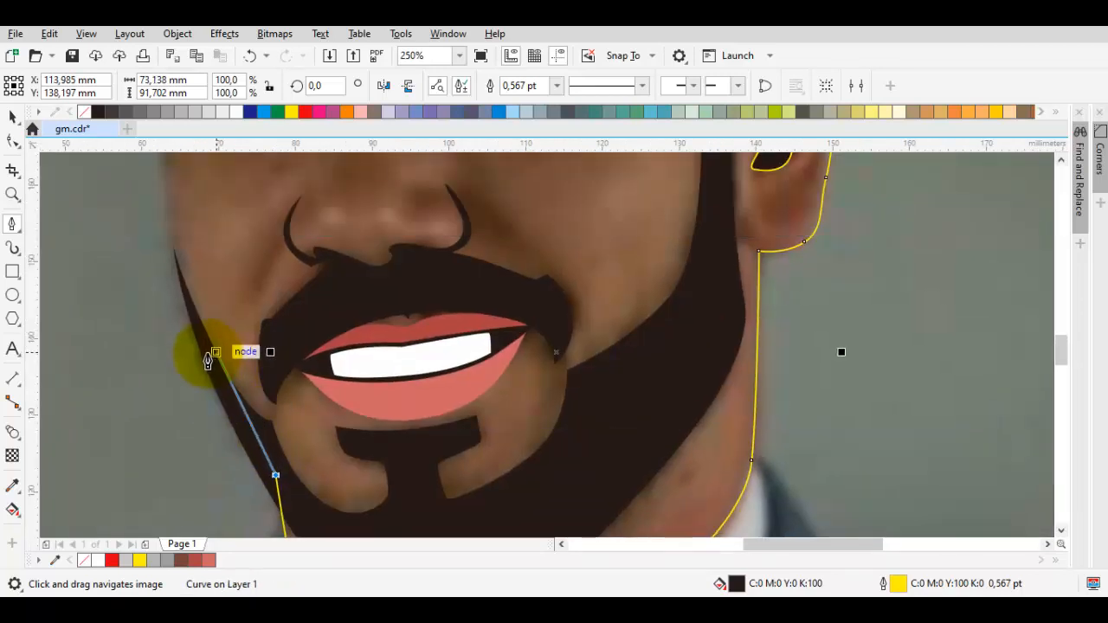
# Continue the outline up the left jaw and cheek, past the eye, and into the hair at the left temple
pyautogui.scroll(1, 201, 337)
pyautogui.moveTo(200, 336); pyautogui.dragTo(131, 159)
pyautogui.scroll(-1, 138, 169)
pyautogui.scroll(-1, 138, 173)
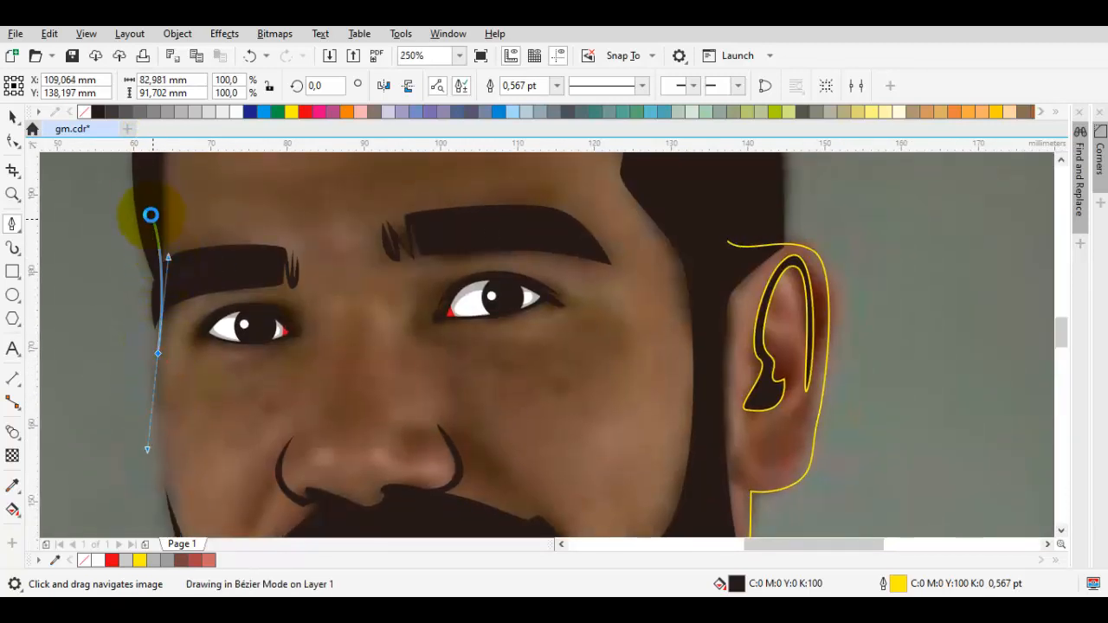
pyautogui.click(150, 215)
pyautogui.moveTo(156, 351); pyautogui.dragTo(156, 276)
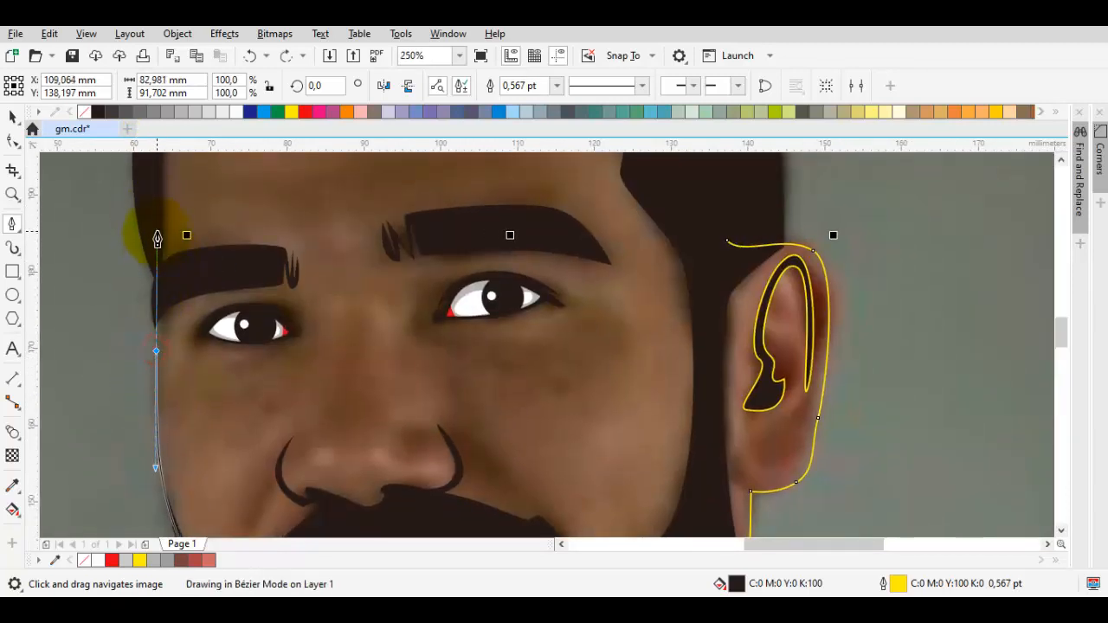
pyautogui.scroll(3, 142, 194)
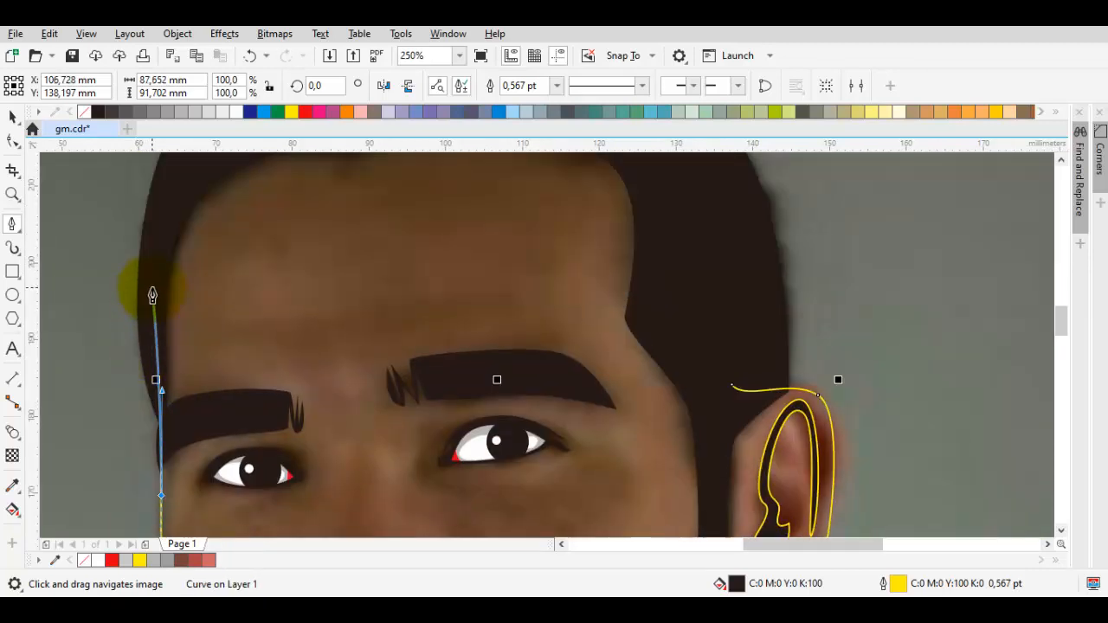
pyautogui.scroll(4, 227, 284)
# Run the outline across the top of the head inside the hair and close it at its starting node above the ear
pyautogui.moveTo(282, 256); pyautogui.dragTo(467, 217)
pyautogui.hscroll(3, 657, 320)
pyautogui.scroll(-2, 657, 320)
pyautogui.moveTo(568, 270); pyautogui.dragTo(606, 329)
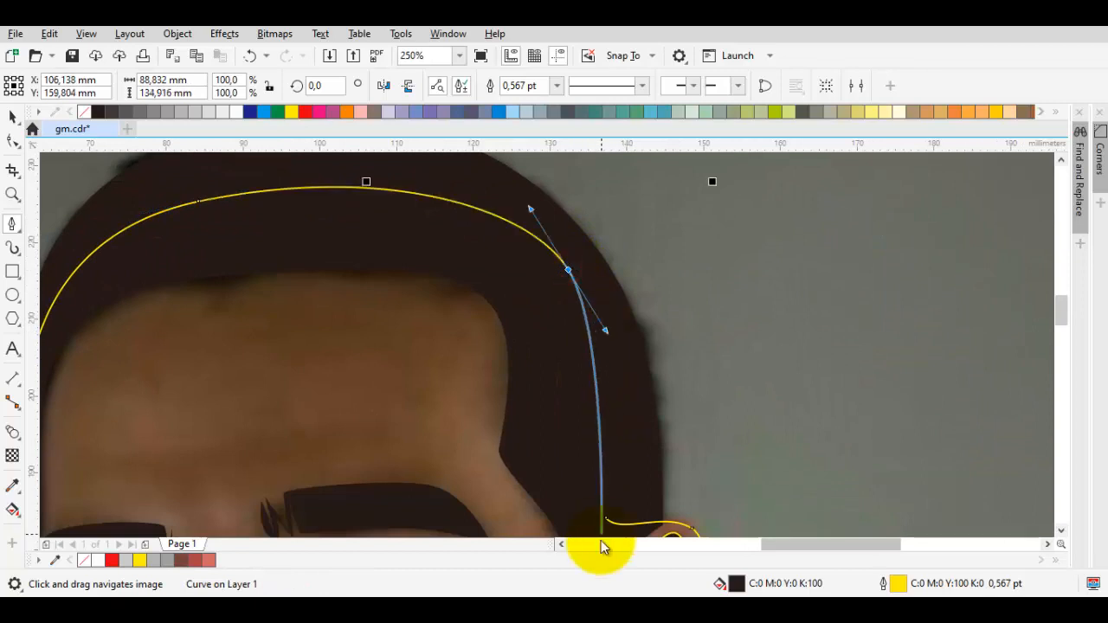
pyautogui.click(606, 522)
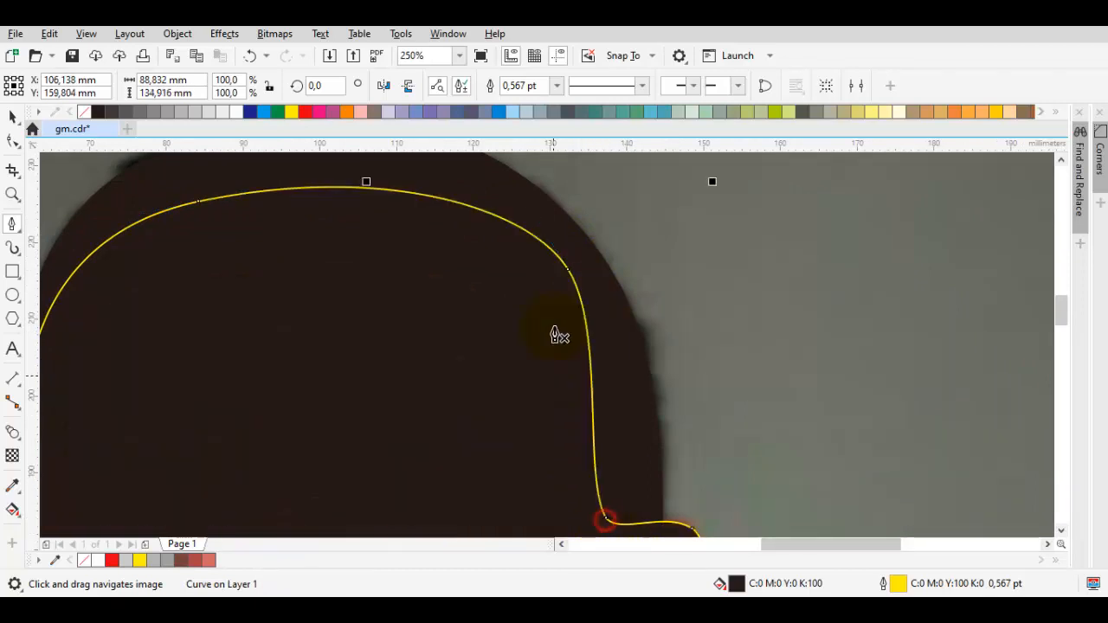
# Set the face-and-neck shape's outline width to 4 pt
pyautogui.click(556, 86)
pyautogui.click(514, 197)
pyautogui.scroll(-2, 583, 433)
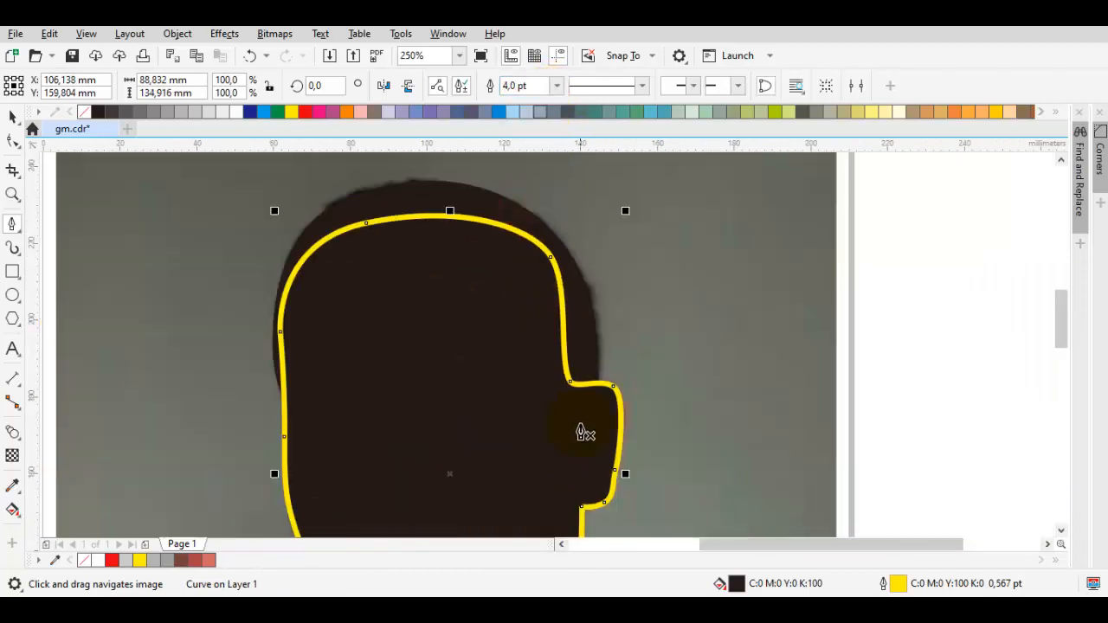
# Select the photo together with all traced shapes and scale them down proportionally to about 79.2%
pyautogui.moveTo(581, 431); pyautogui.dragTo(544, 311)
pyautogui.scroll(-1, 544, 311)
pyautogui.press('space')
pyautogui.scroll(-1, 700, 376)
pyautogui.click(720, 404)
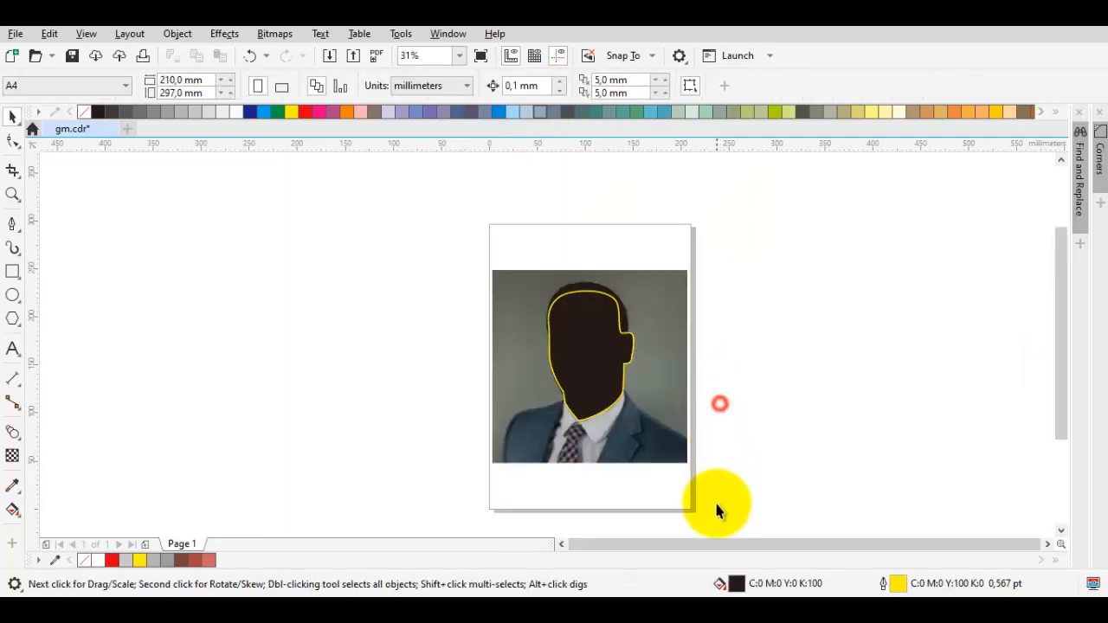
pyautogui.moveTo(716, 509); pyautogui.dragTo(425, 208)
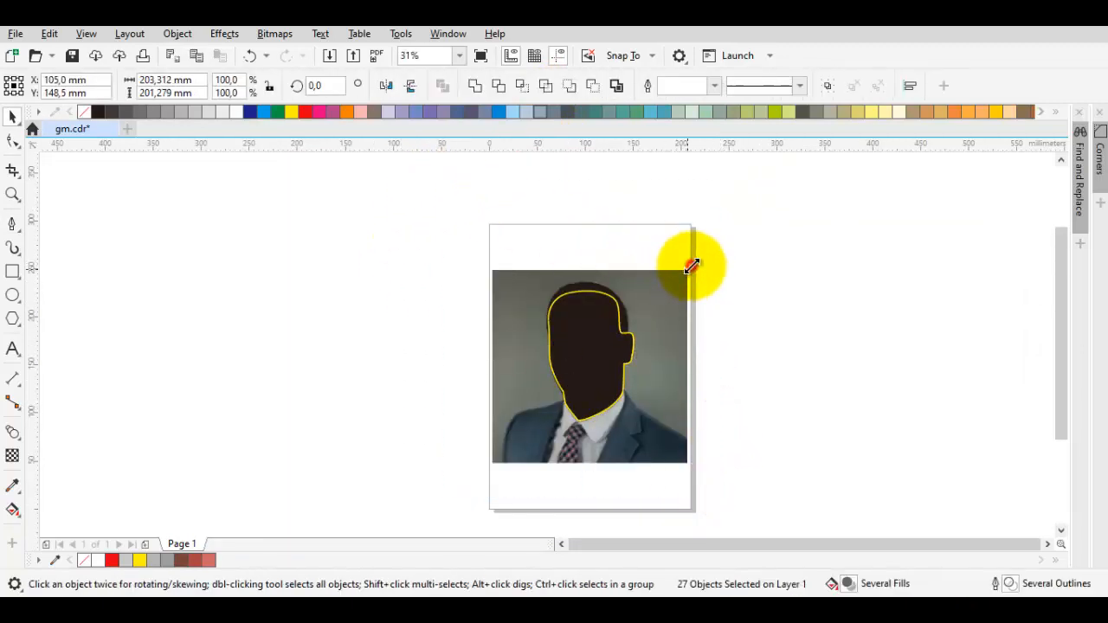
pyautogui.moveTo(691, 266); pyautogui.dragTo(680, 288)
pyautogui.click(710, 303)
# Set the face-and-neck shape's outline width to 5 pt
pyautogui.scroll(2, 589, 292)
pyautogui.click(595, 343)
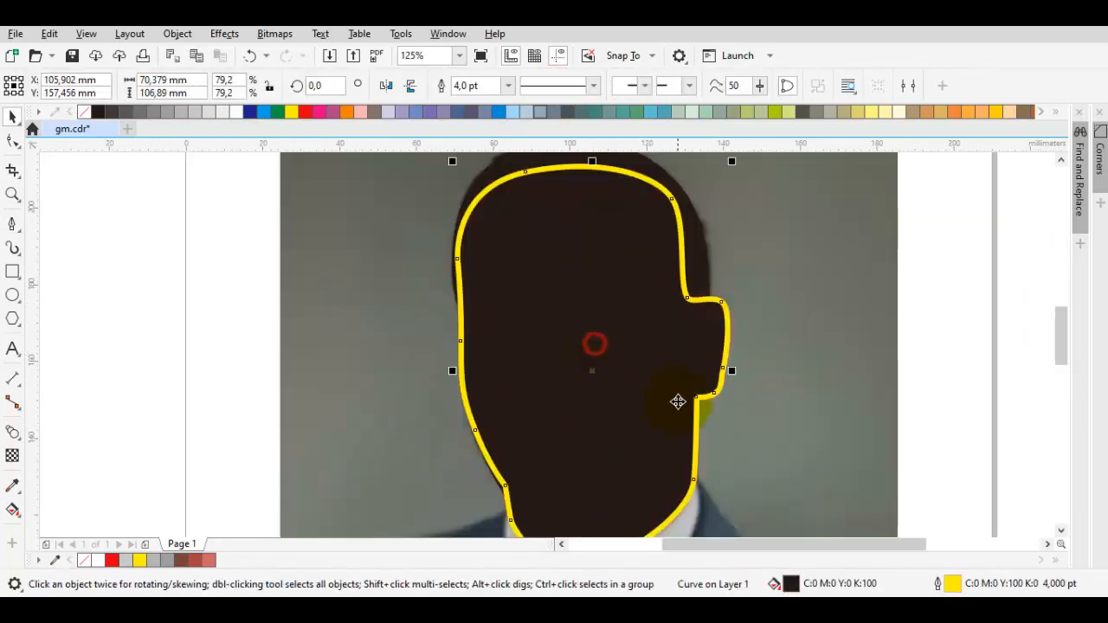
pyautogui.moveTo(677, 401); pyautogui.dragTo(593, 366)
pyautogui.scroll(1, 684, 374)
pyautogui.click(606, 390)
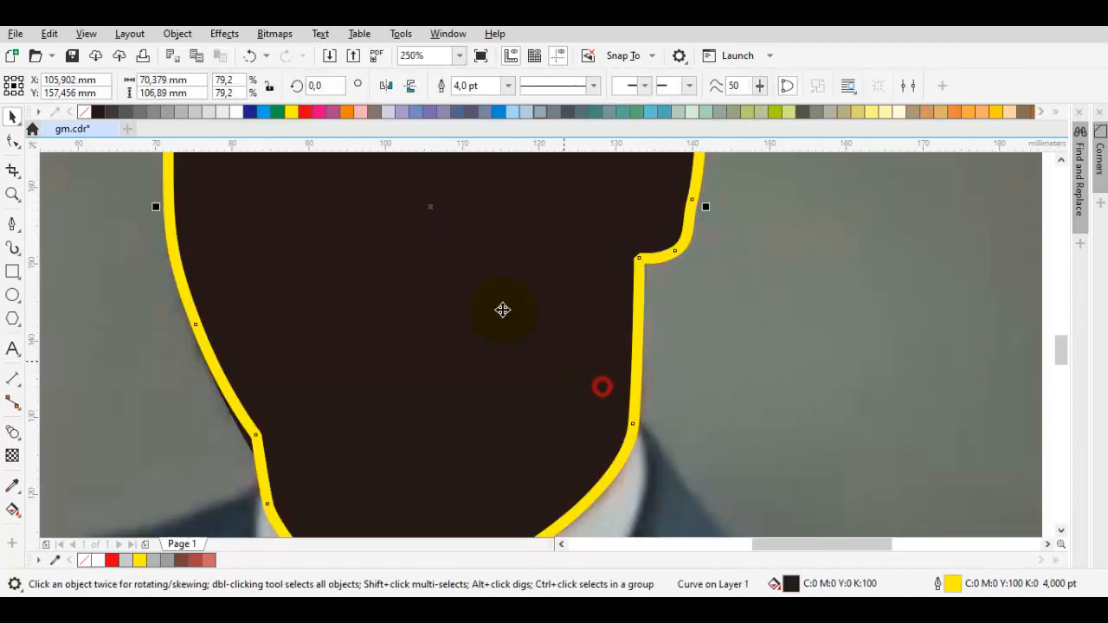
pyautogui.click(478, 84)
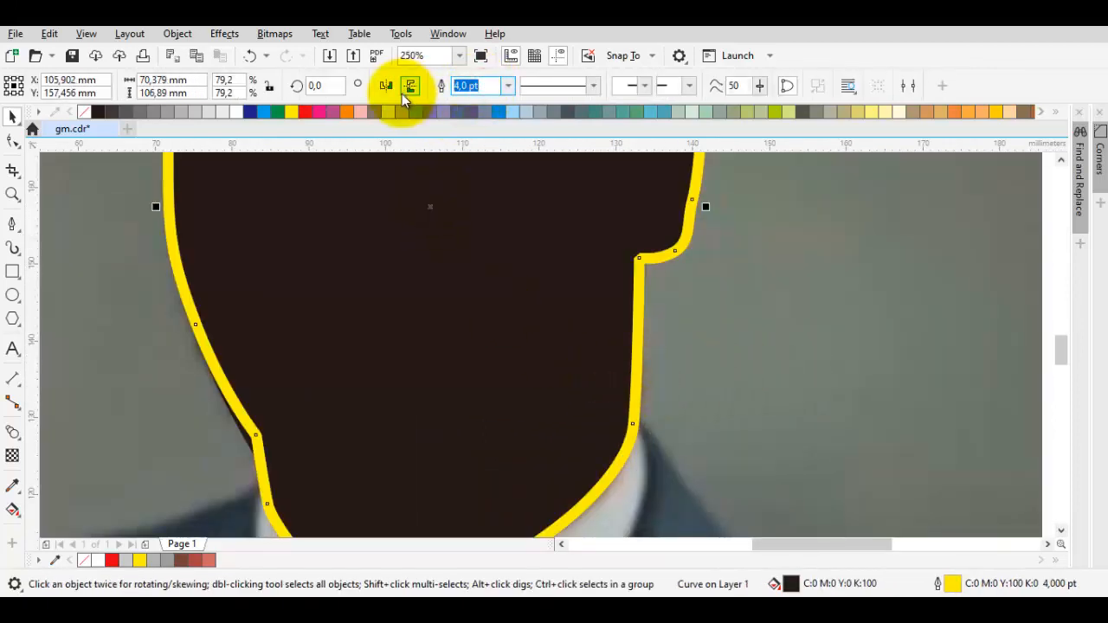
pyautogui.write('5')
pyautogui.press('Return')
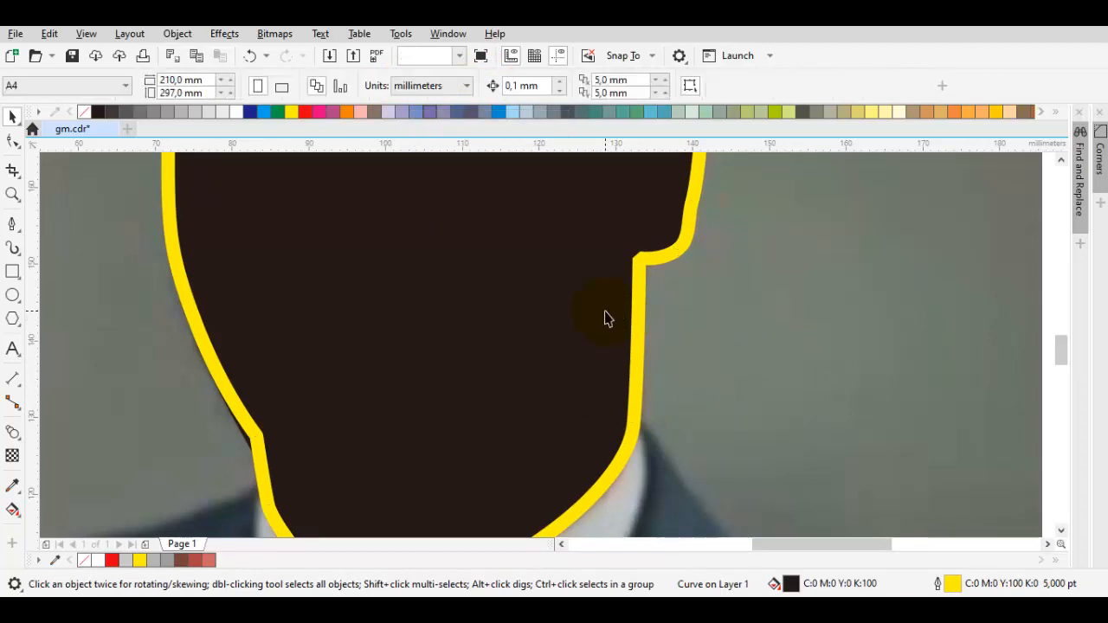
# Reorder the face-and-neck shape to sit directly in front of the photo, behind the traced features
pyautogui.rightClick(606, 315)
pyautogui.moveTo(752, 250)
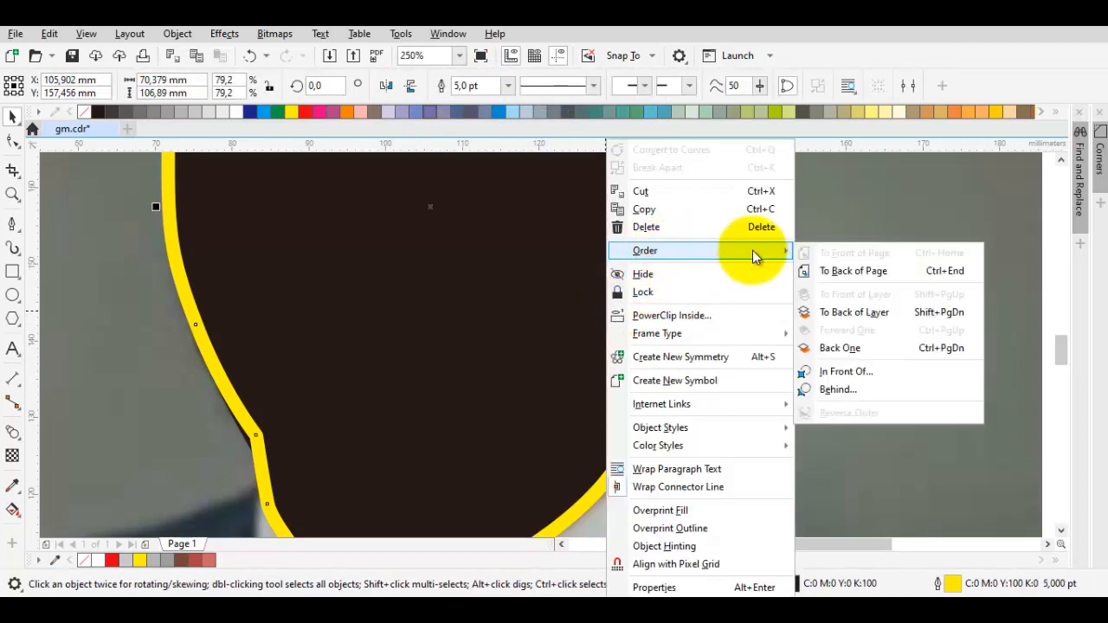
pyautogui.click(840, 372)
pyautogui.click(840, 373)
# Edit the face-and-neck shape's nodes and delete the node on the earlobe's lower curve
pyautogui.moveTo(614, 416); pyautogui.dragTo(679, 358)
pyautogui.doubleClick(679, 358)
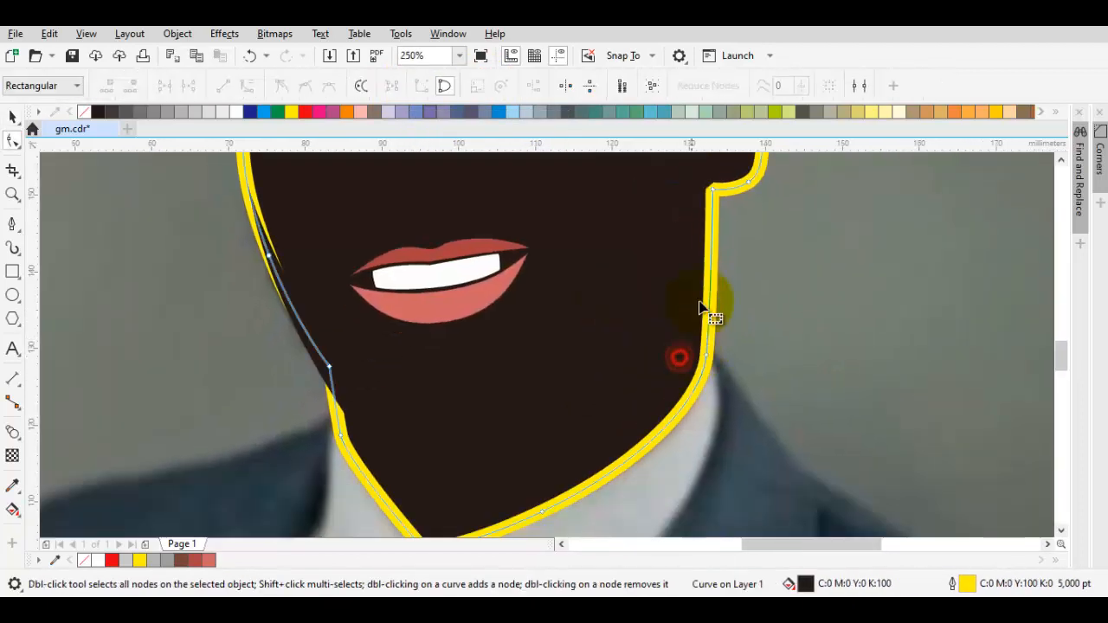
pyautogui.moveTo(723, 215); pyautogui.dragTo(631, 364)
pyautogui.click(655, 336)
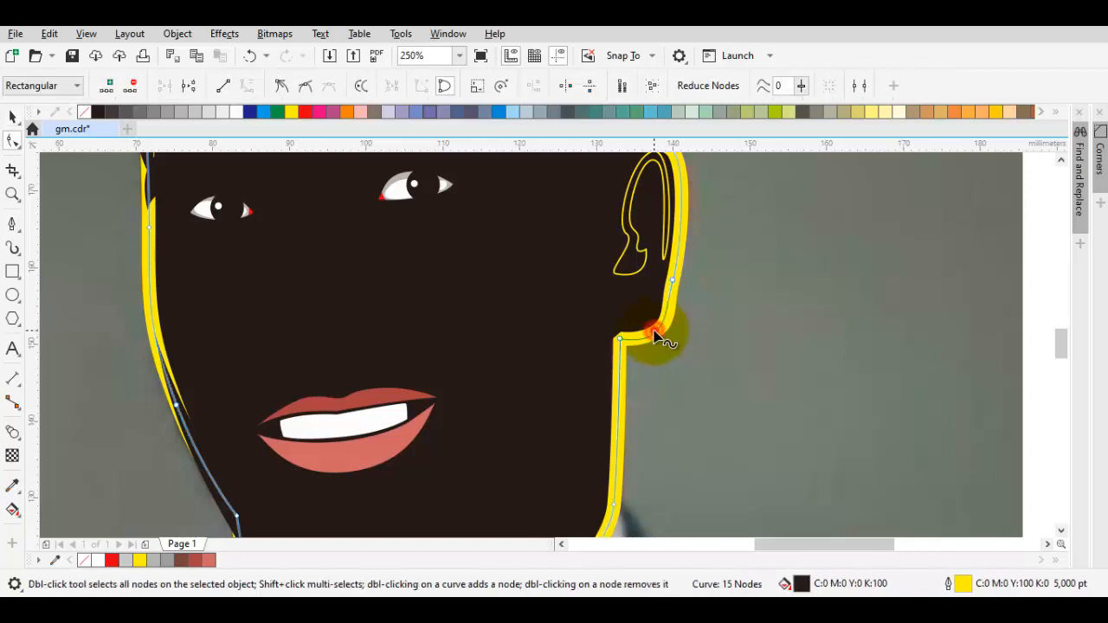
pyautogui.scroll(-3, 655, 339)
pyautogui.press('space')
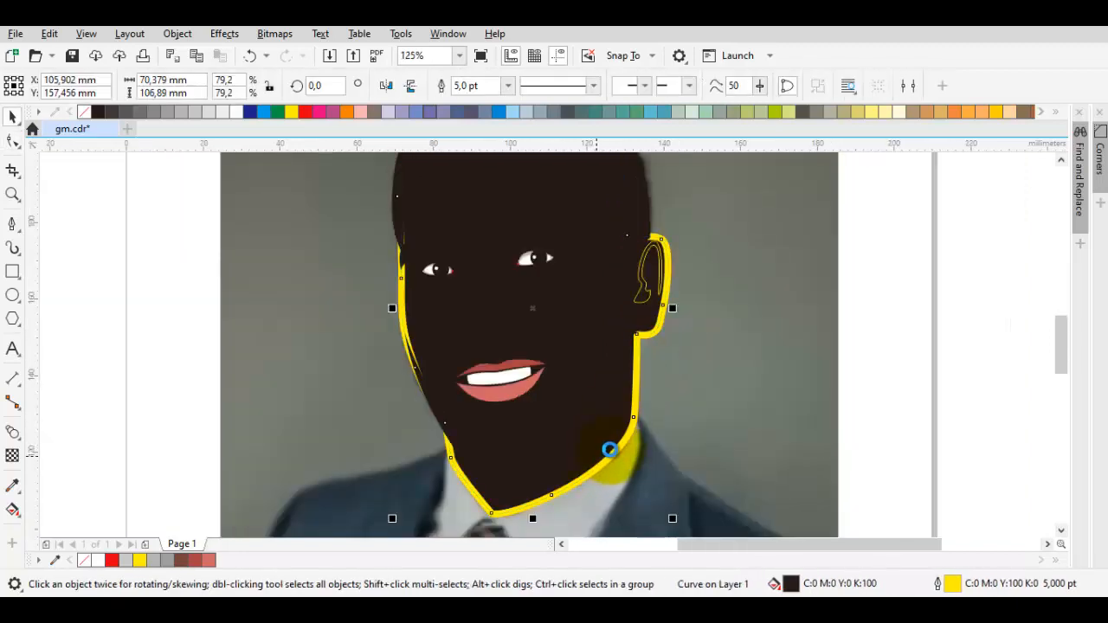
# Try converting the face-and-neck shape's outline to an object, and undo it
pyautogui.hotkey('ctrl', 'shift', 'q')
pyautogui.scroll(2, 609, 449)
pyautogui.moveTo(611, 452); pyautogui.dragTo(759, 240)
pyautogui.hotkey('ctrl', 'z')
# Delete the middle node along the face-and-neck shape's right collar edge to smooth the curve
pyautogui.doubleClick(608, 332)
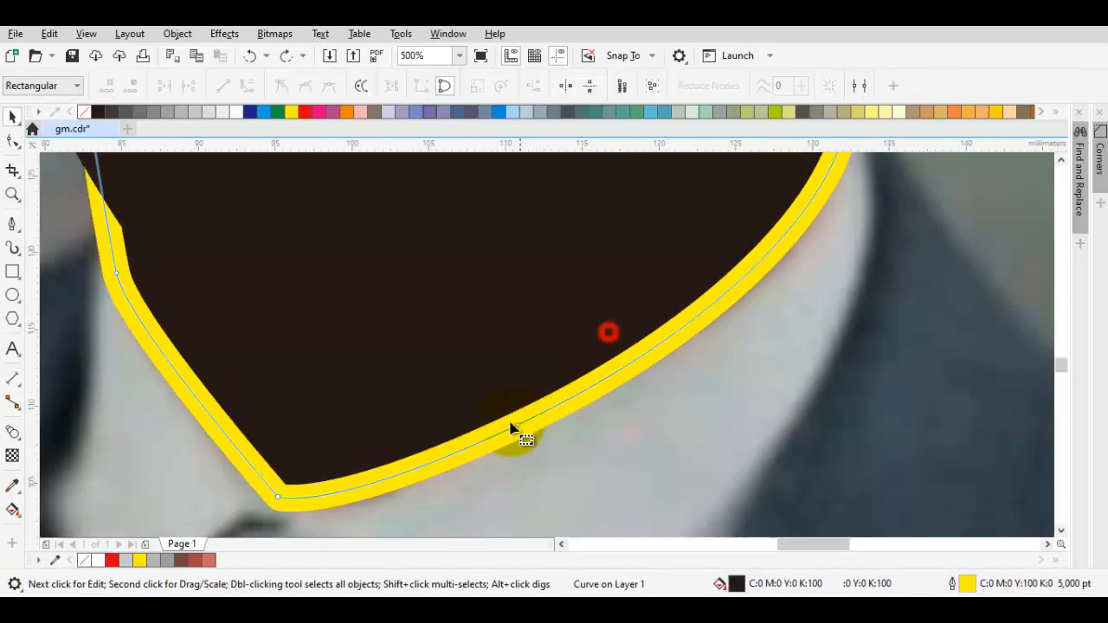
pyautogui.doubleClick(520, 427)
pyautogui.scroll(-1, 523, 424)
pyautogui.press('space')
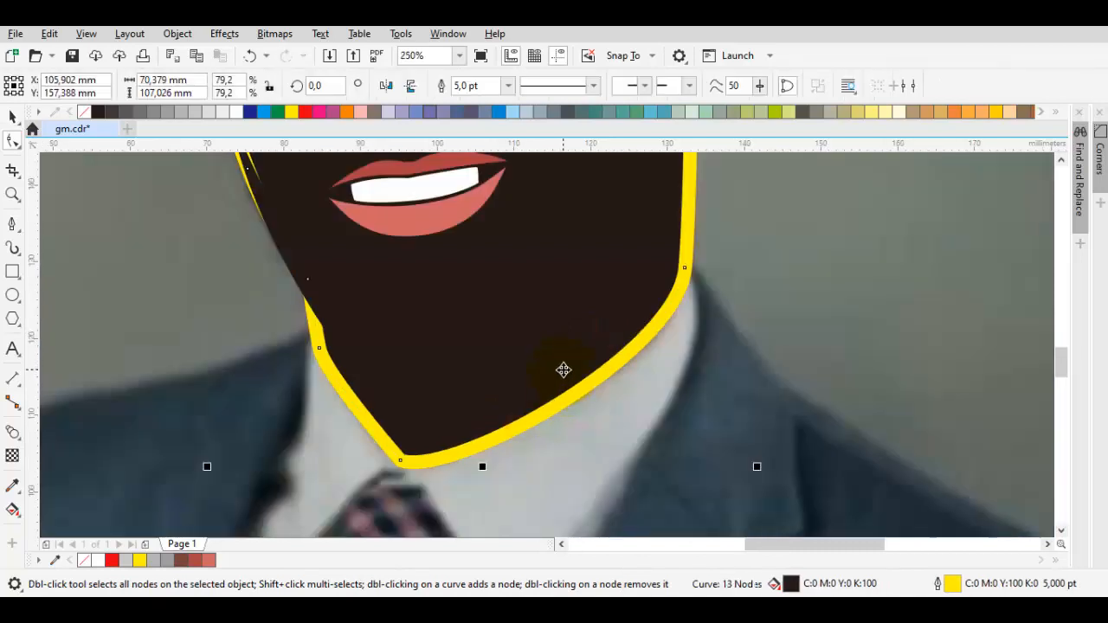
# Convert the face-and-neck shape's yellow outline to an object and fill it with black sampled from the dark face area
pyautogui.press('space')
pyautogui.scroll(3, 536, 389)
pyautogui.press('i')
pyautogui.click(548, 385)
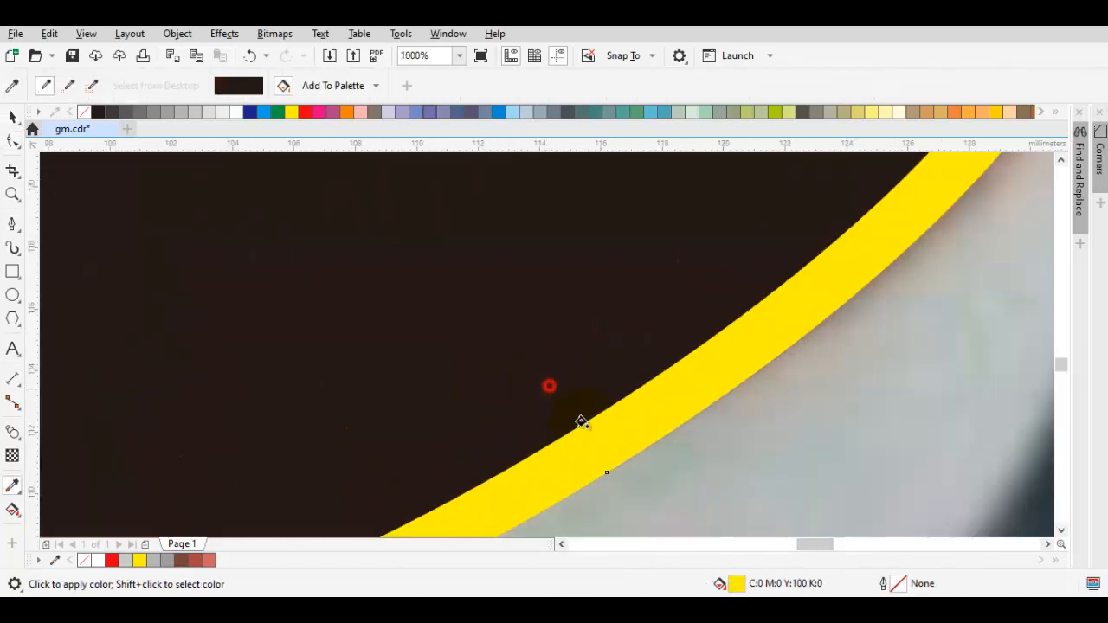
pyautogui.click(603, 433)
pyautogui.press('space')
# Remove the fill from the inner face-and-neck base shape and give it a yellow outline
pyautogui.click(574, 379)
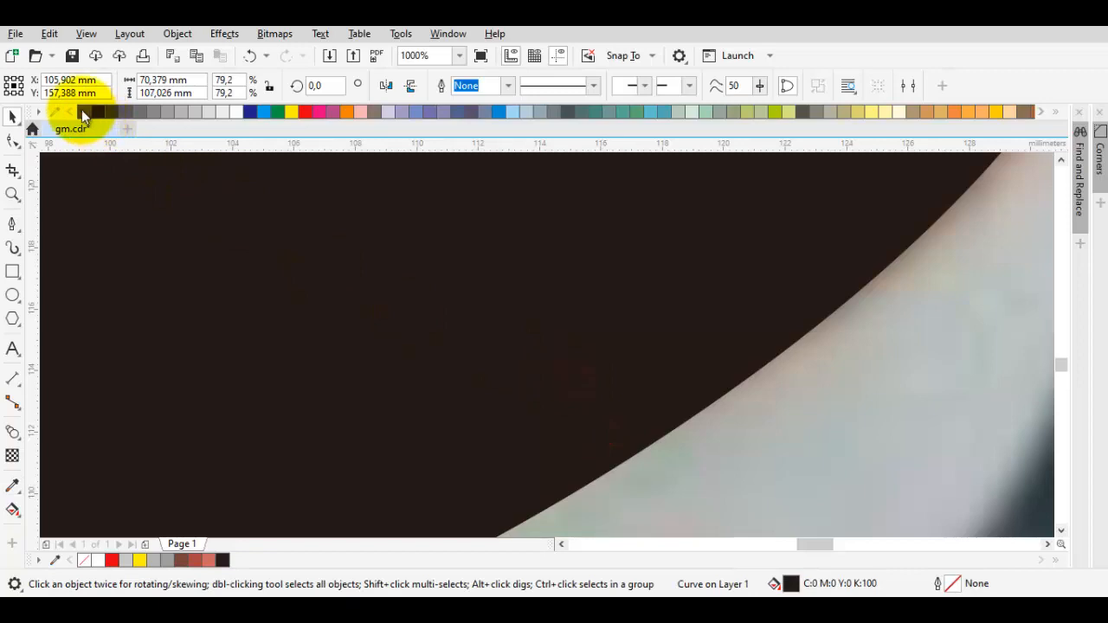
pyautogui.click(83, 110)
pyautogui.rightClick(293, 110)
pyautogui.scroll(-4, 600, 323)
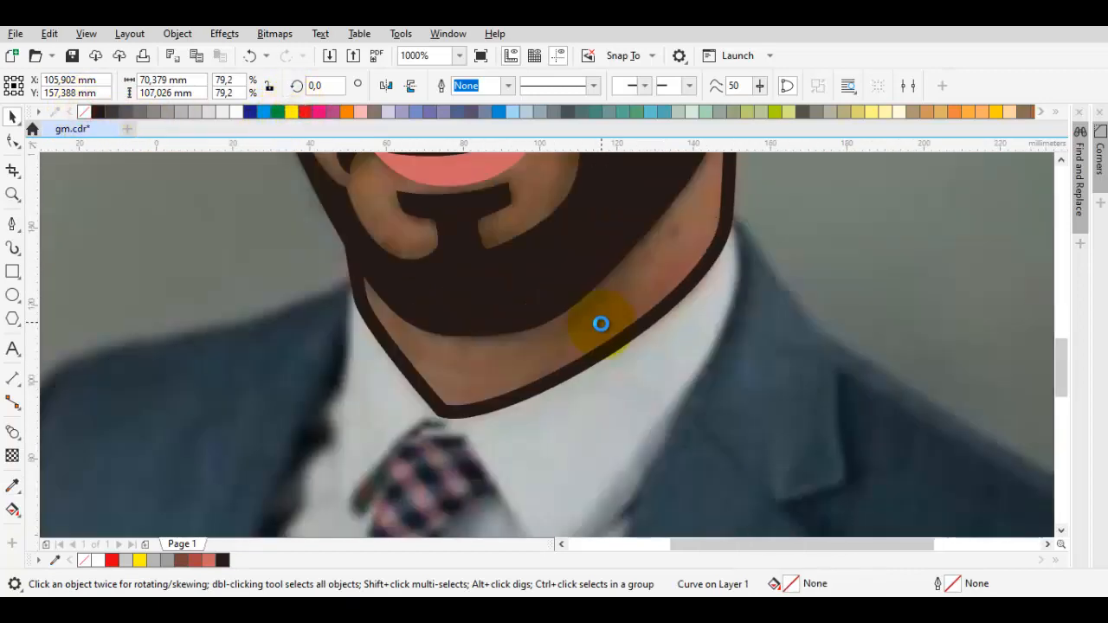
pyautogui.press('Escape')
# Move the contour's inner corner nodes below the earlobe upward so the corner tapers into the beard edge
pyautogui.scroll(1, 617, 315)
pyautogui.scroll(4, 619, 292)
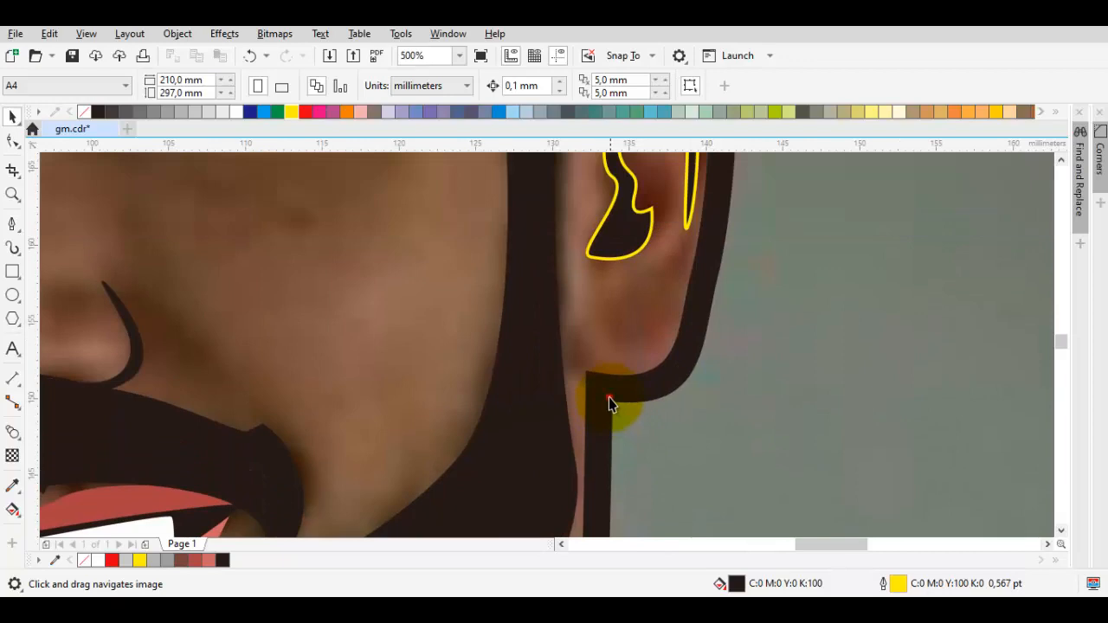
pyautogui.press('F10')
pyautogui.click(608, 401)
pyautogui.scroll(2, 597, 385)
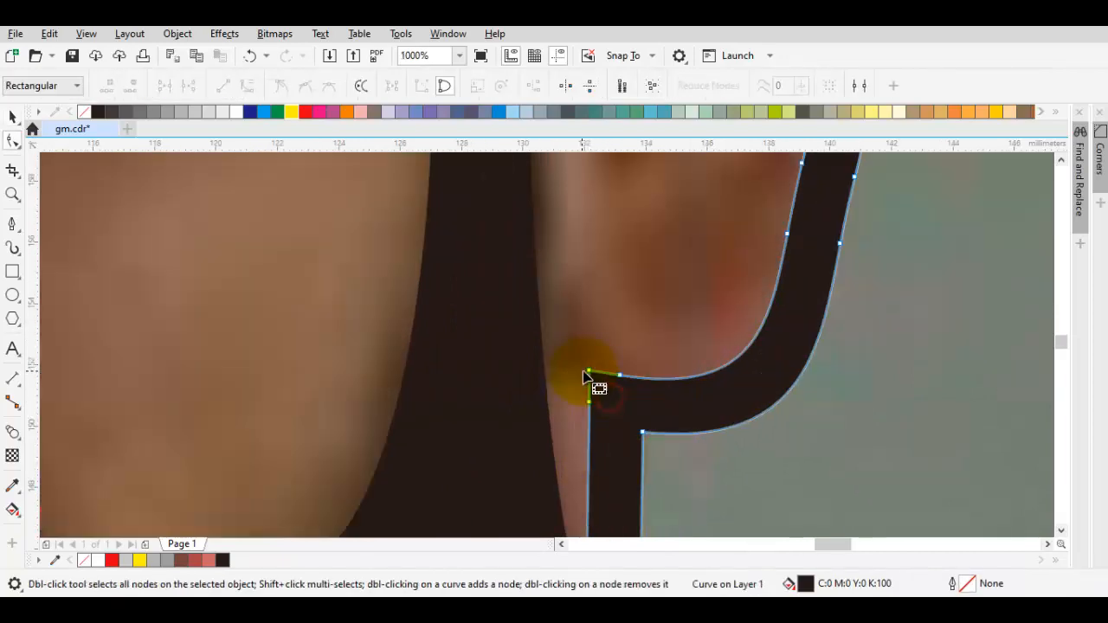
pyautogui.moveTo(586, 367); pyautogui.dragTo(577, 306)
pyautogui.scroll(-6, 605, 286)
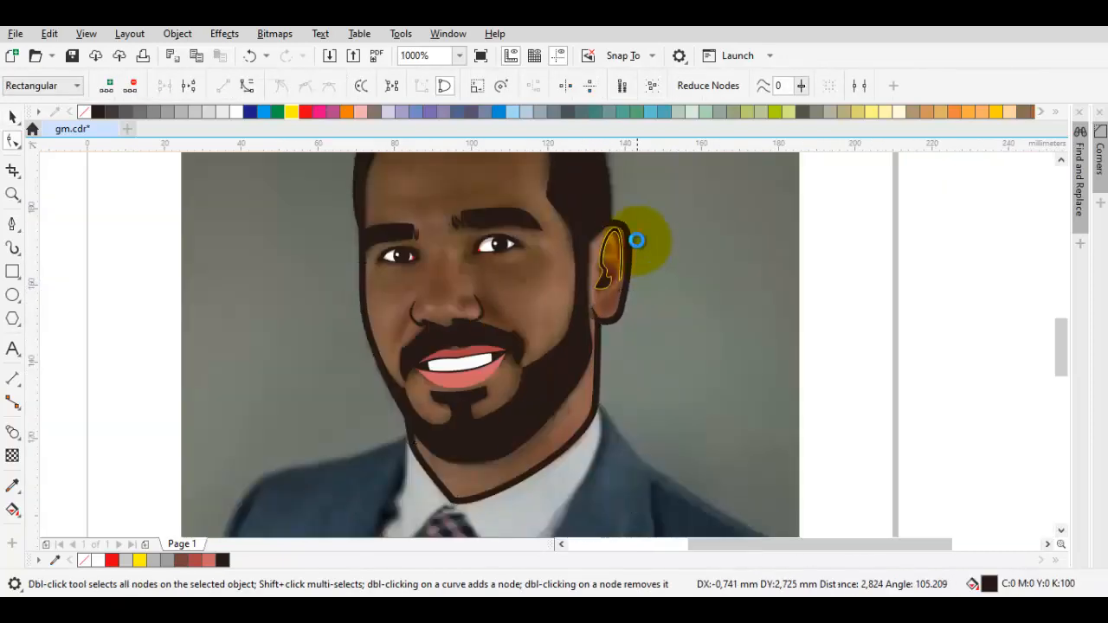
# Reshape the inner-ear shape by shifting its lower-left curve outward and adjusting the nodes near its upper loop
pyautogui.press('space')
pyautogui.scroll(6, 631, 316)
pyautogui.click(610, 340)
pyautogui.press('F10')
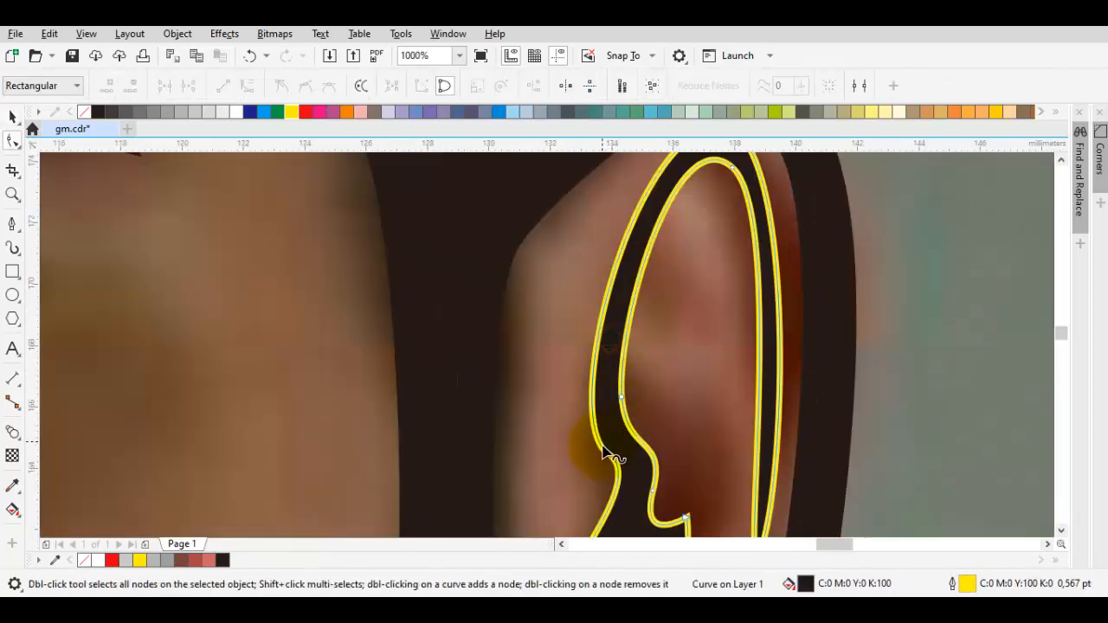
pyautogui.moveTo(611, 459); pyautogui.dragTo(575, 457)
pyautogui.moveTo(688, 213); pyautogui.dragTo(631, 305)
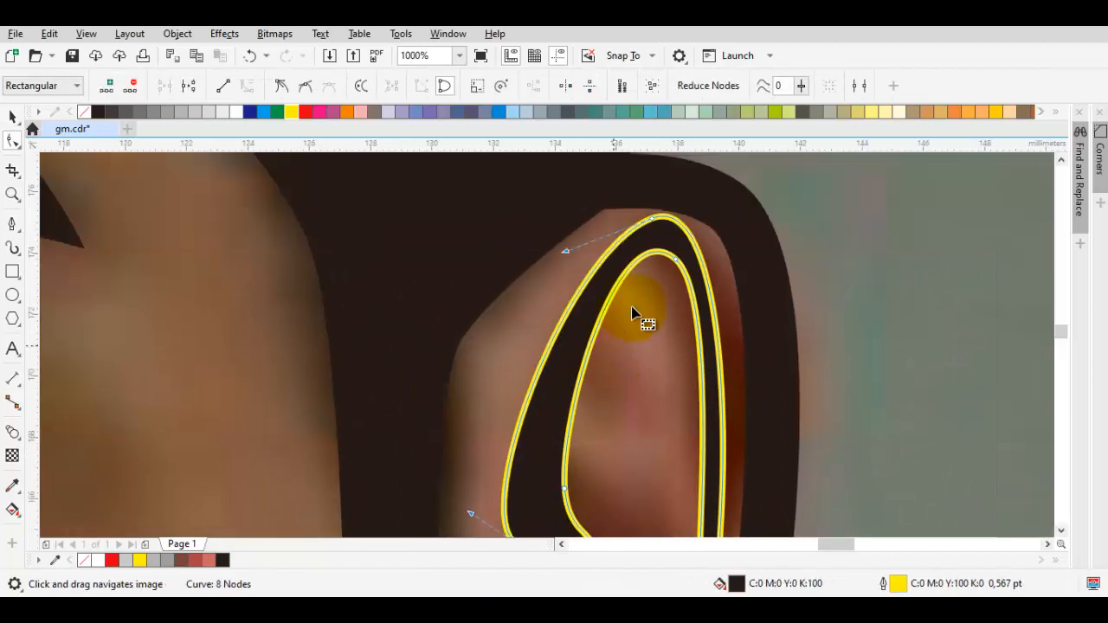
pyautogui.moveTo(684, 273); pyautogui.dragTo(663, 321)
# Select the traced face and ear features together and remove their outlines
pyautogui.press('space')
pyautogui.scroll(-6, 675, 338)
pyautogui.moveTo(920, 445); pyautogui.dragTo(388, 210)
pyautogui.press('Escape')
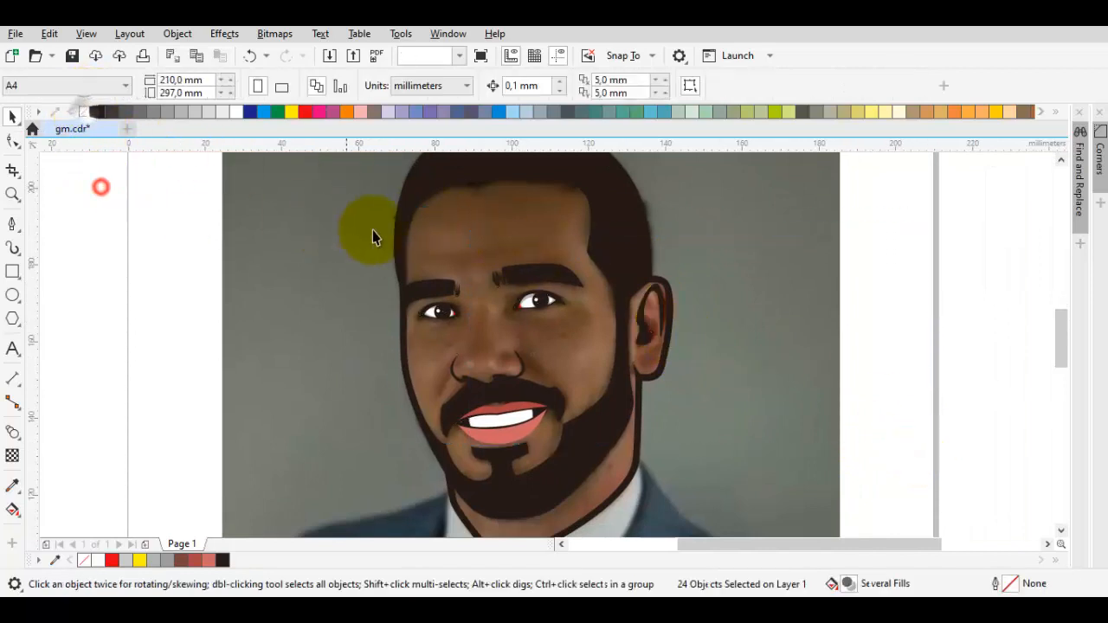
# Delete the background photo to preview the tracing on white, and undo the deletion
pyautogui.click(384, 233)
pyautogui.press('Delete')
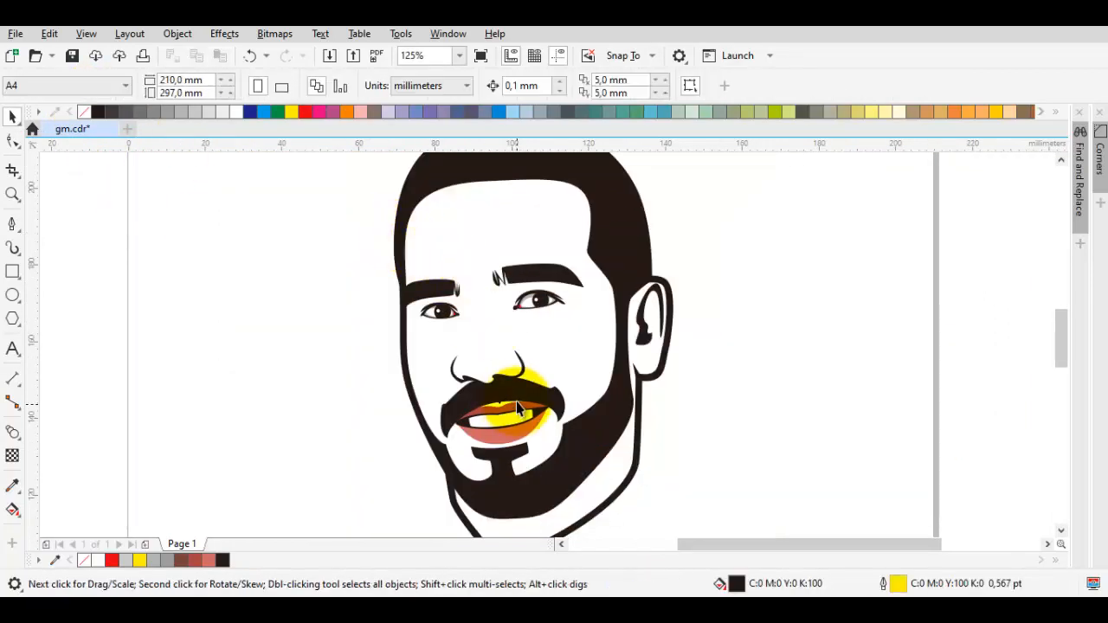
pyautogui.hotkey('ctrl', 'z')
# Start a Pen shadow shape at the left eye's outer corner, curving across the eyeball and around the inner corner
pyautogui.scroll(5, 472, 294)
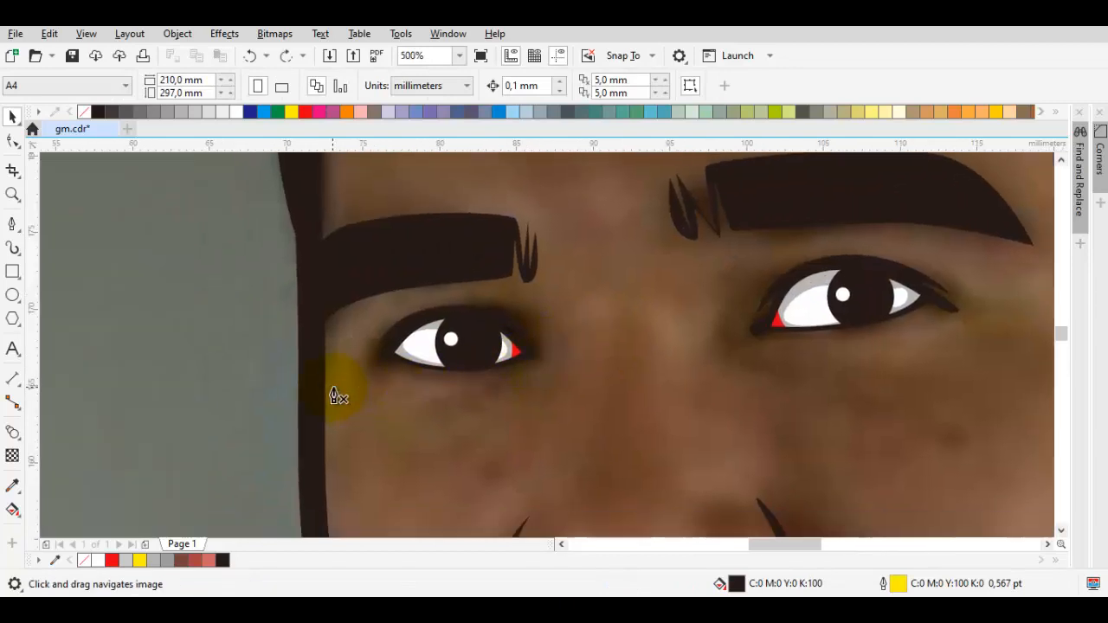
pyautogui.scroll(2, 333, 397)
pyautogui.moveTo(383, 375); pyautogui.dragTo(450, 391)
pyautogui.click(529, 299)
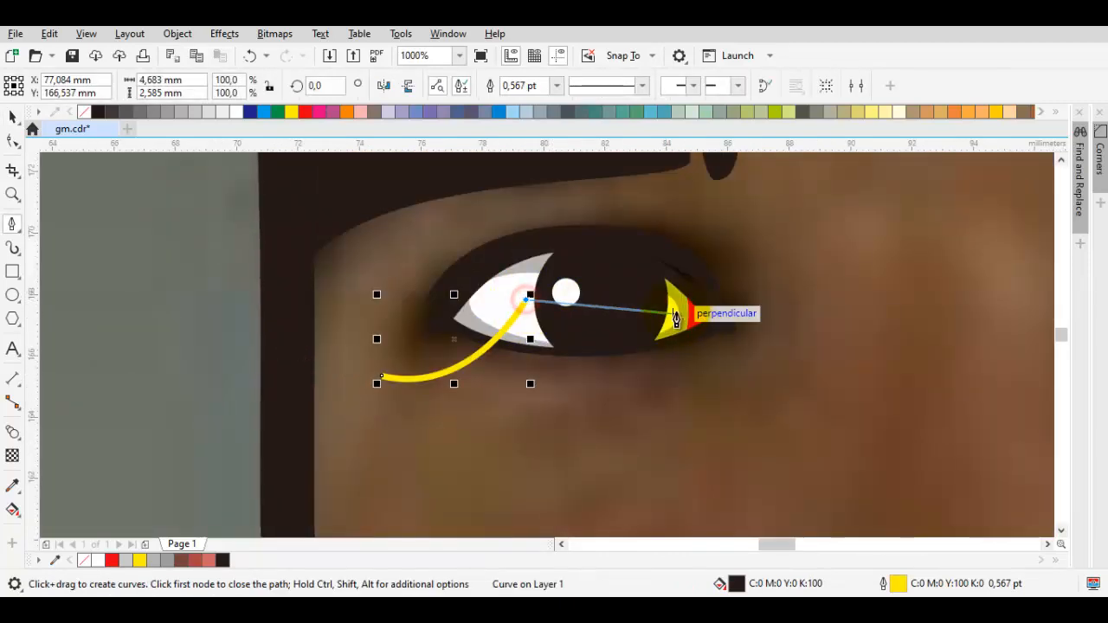
pyautogui.moveTo(677, 314); pyautogui.dragTo(704, 388)
pyautogui.moveTo(799, 314); pyautogui.dragTo(719, 344)
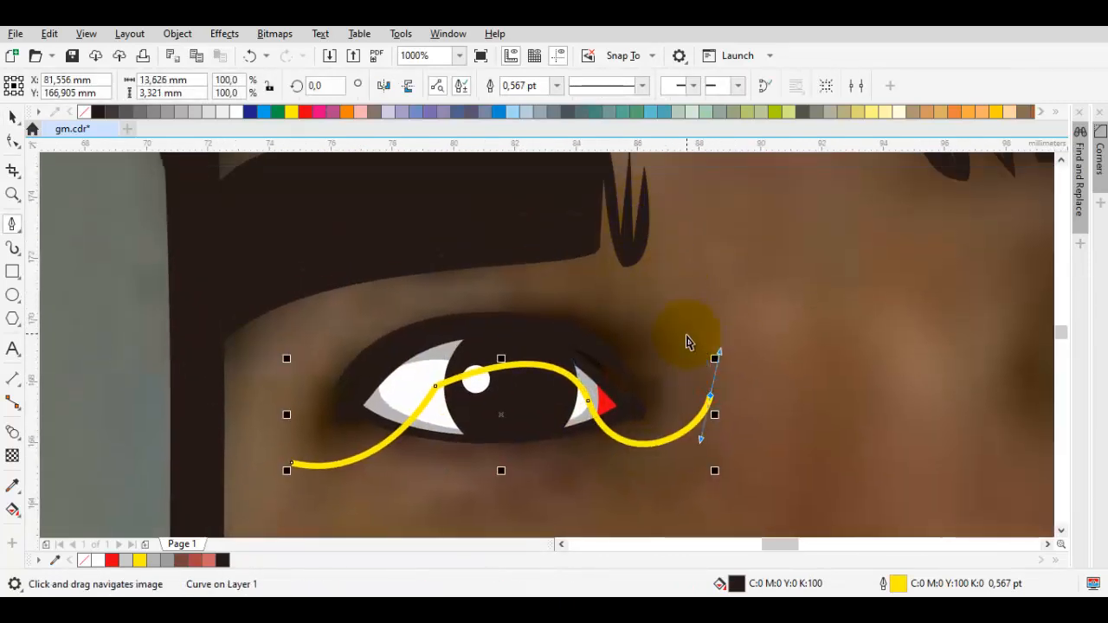
pyautogui.hotkey('ctrl', 'z')
pyautogui.moveTo(729, 300); pyautogui.dragTo(728, 295)
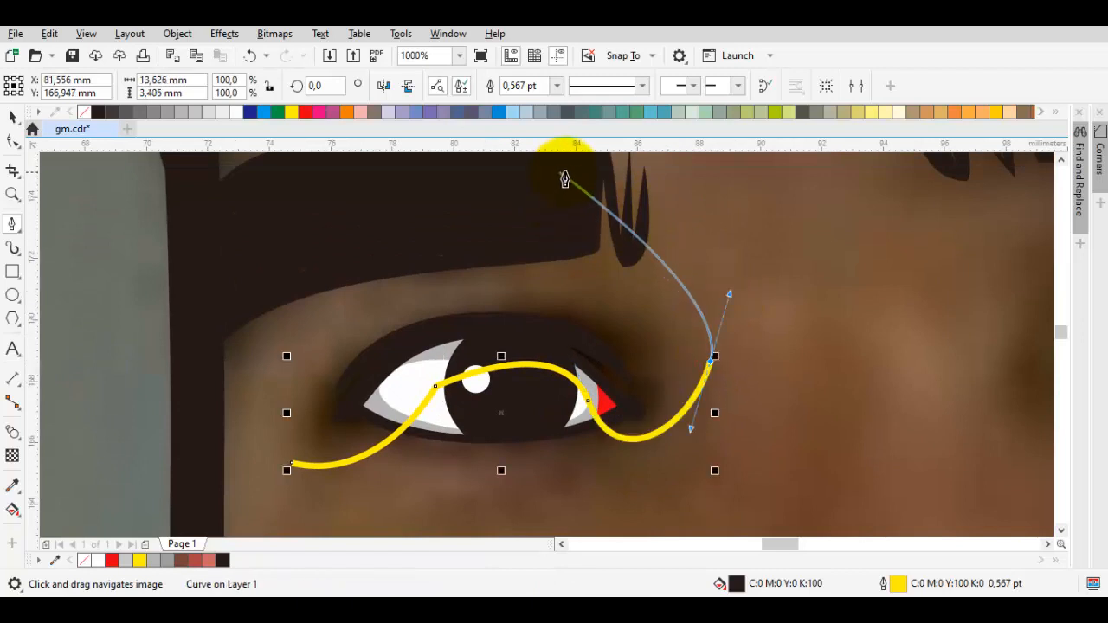
# Continue the left eye's shadow shape up into the eyebrow, back along the upper eyelid, and close it at the outer corner
pyautogui.moveTo(579, 175); pyautogui.dragTo(571, 262)
pyautogui.click(575, 244)
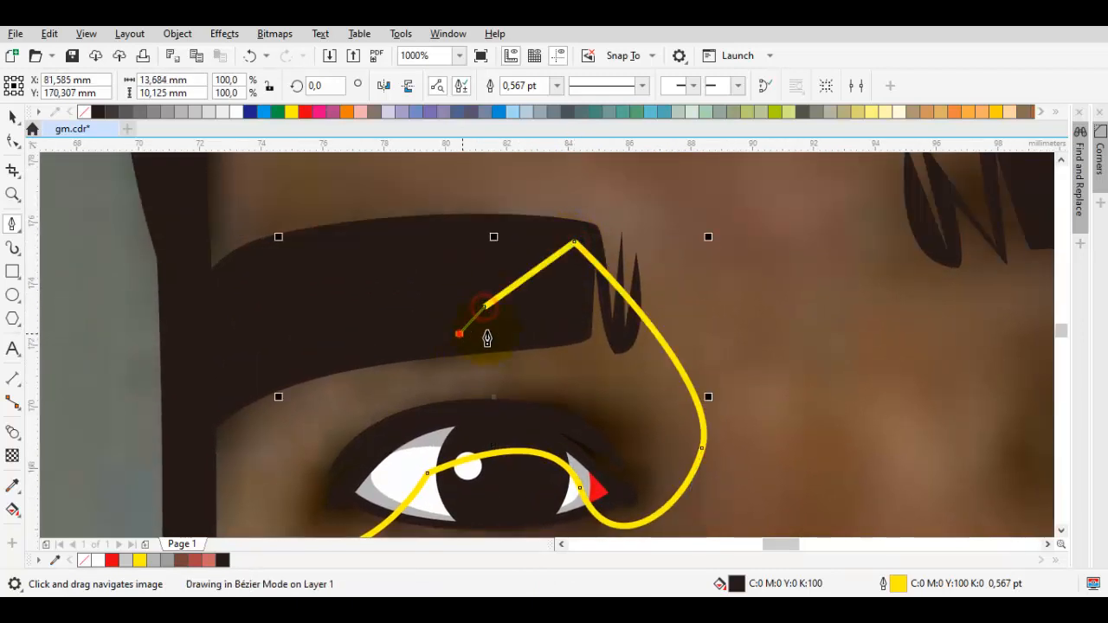
pyautogui.moveTo(487, 339); pyautogui.dragTo(625, 322)
pyautogui.click(615, 428)
pyautogui.moveTo(449, 394); pyautogui.dragTo(517, 316)
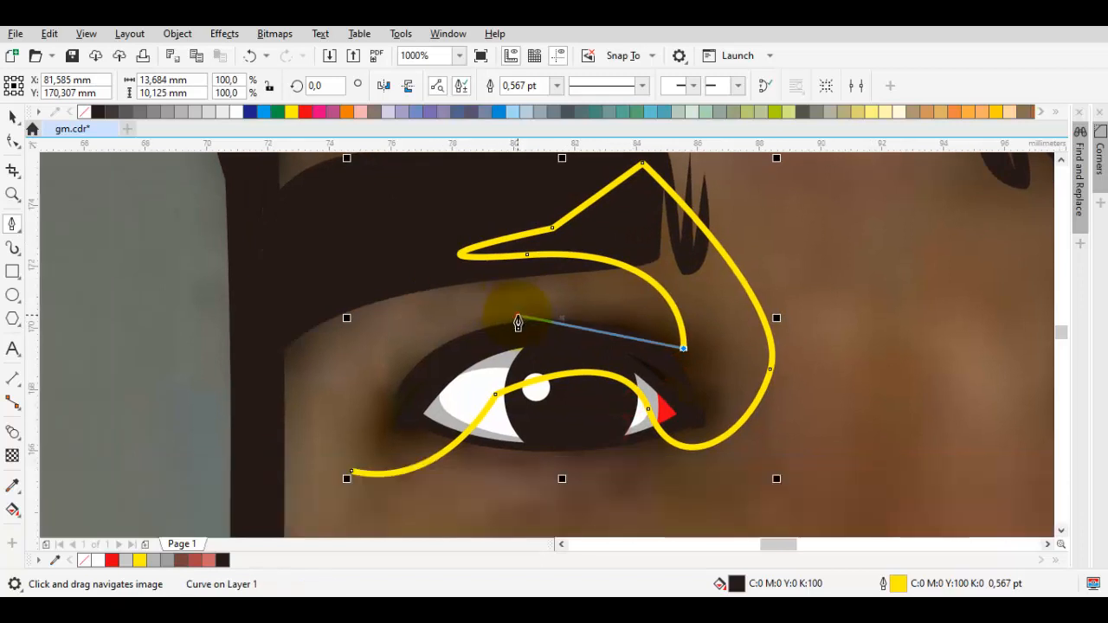
pyautogui.click(357, 472)
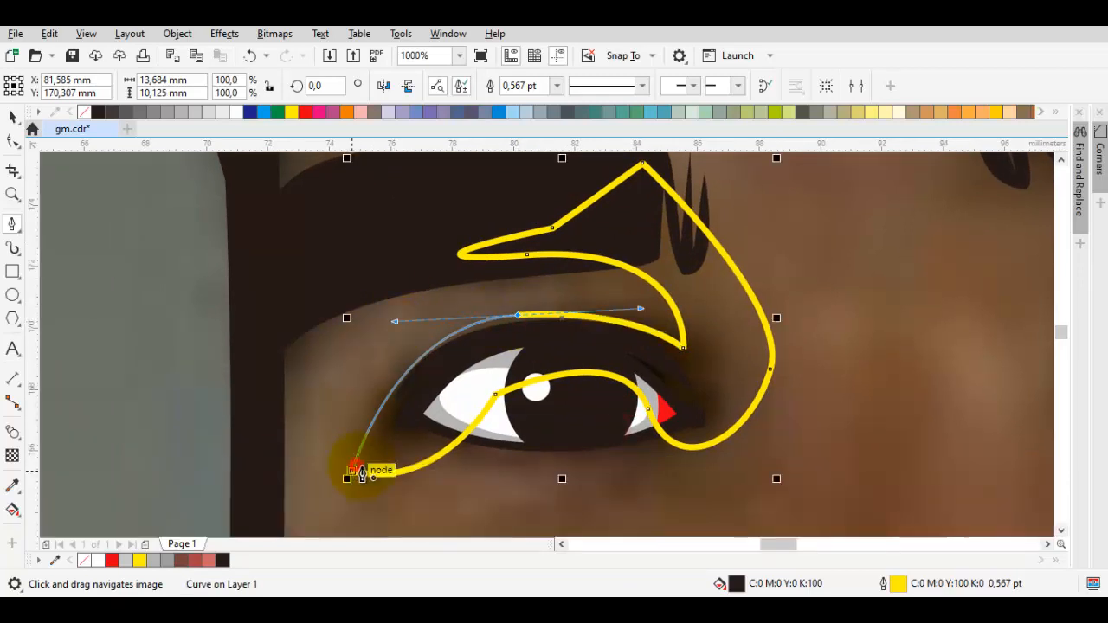
# Start a curved shadow shape under the left eye, running from below the iris up to the inner corner
pyautogui.moveTo(426, 464); pyautogui.dragTo(275, 327)
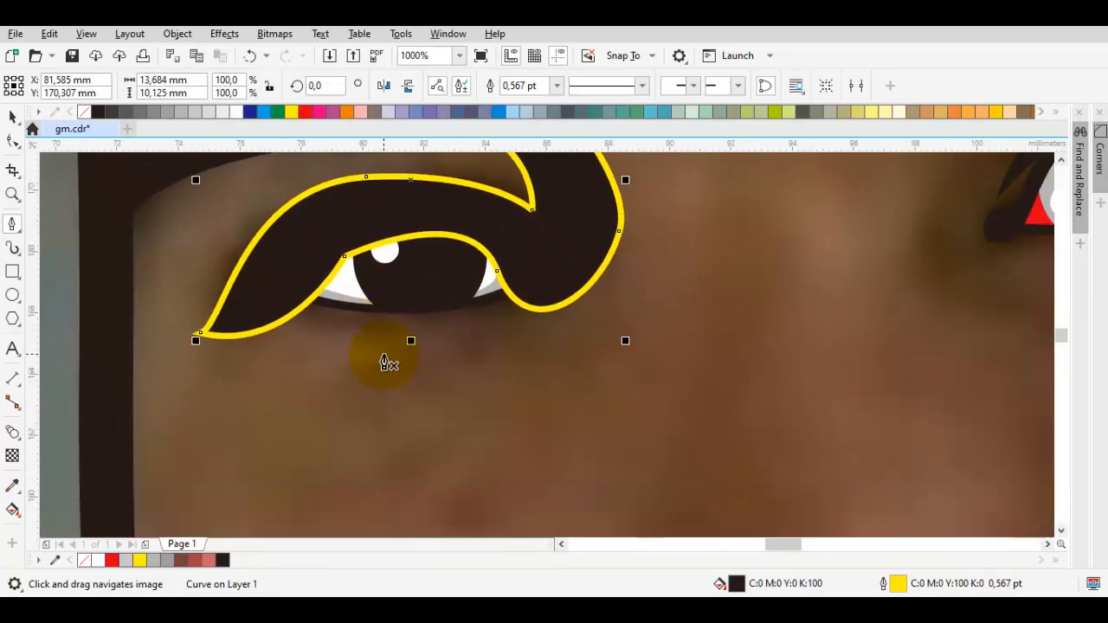
pyautogui.moveTo(384, 354); pyautogui.dragTo(503, 408)
pyautogui.moveTo(544, 254); pyautogui.dragTo(550, 241)
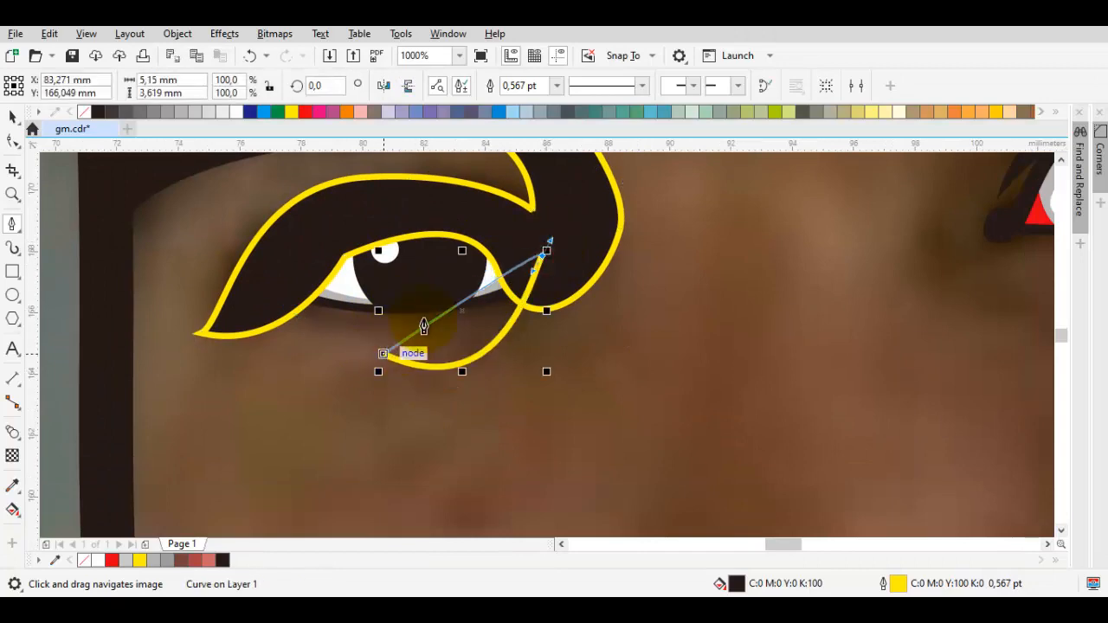
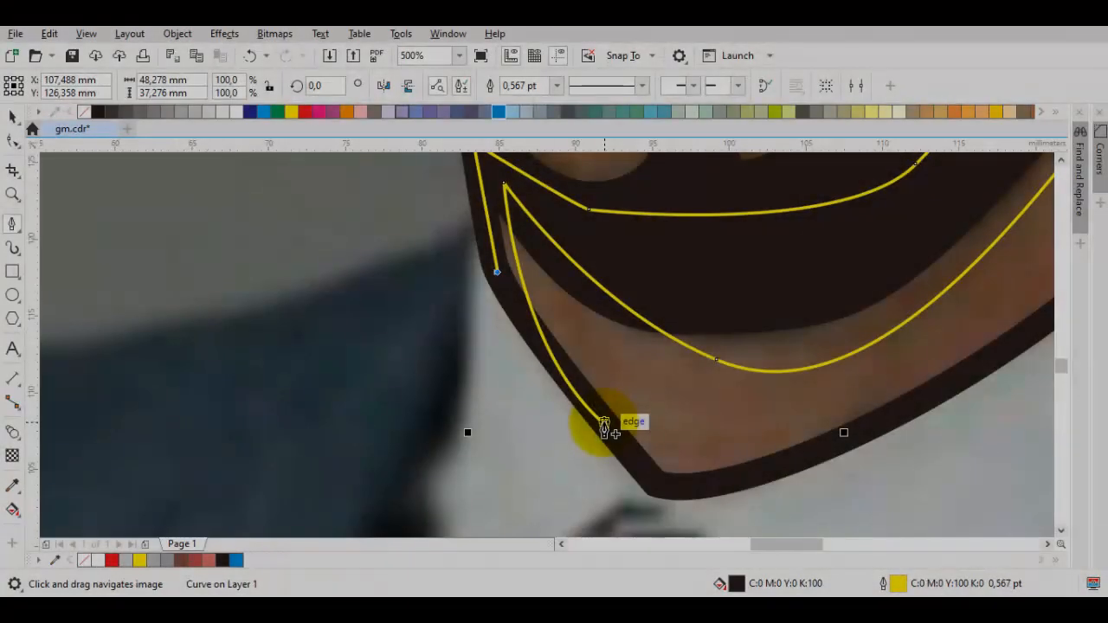
# Finish the beard-and-neck shadow shape and weld it with the blue eye, nose, mouth and ear shadows
pyautogui.moveTo(606, 424)
pyautogui.mouseDown()
pyautogui.moveTo(573, 387)
pyautogui.moveTo(610, 447)
pyautogui.moveTo(596, 408)
pyautogui.mouseUp()
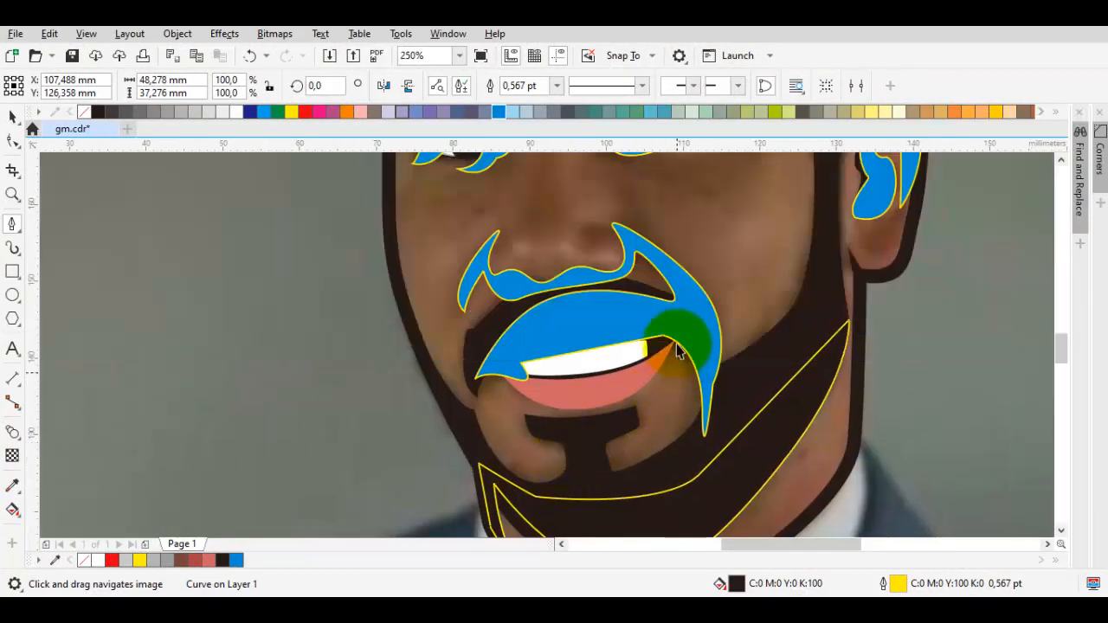
pyautogui.press('space')
pyautogui.keyDown('shift'); pyautogui.click(687, 322); pyautogui.keyUp('shift')
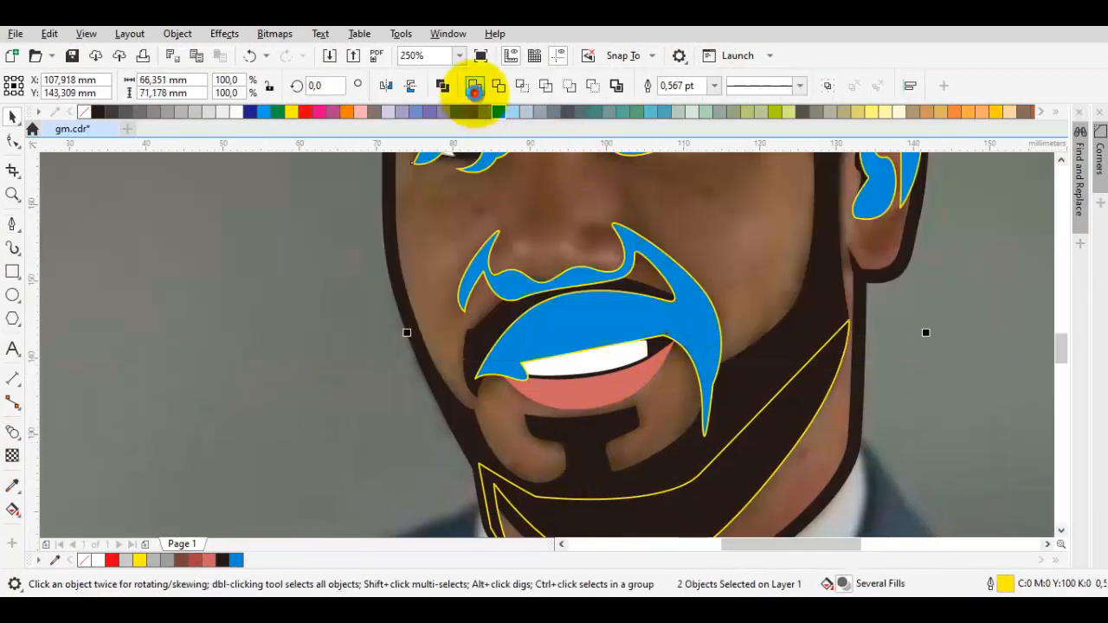
pyautogui.click(474, 86)
# Reorder the welded blue shadow shape behind the dark traced facial features
pyautogui.scroll(3, 639, 378)
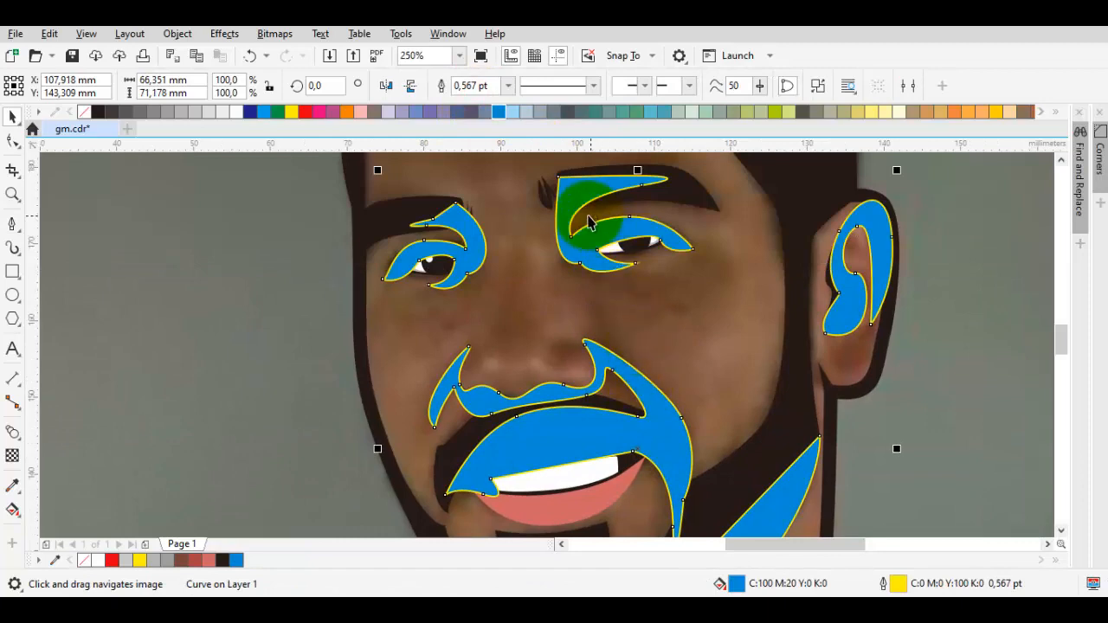
pyautogui.rightClick(576, 239)
pyautogui.moveTo(658, 251)
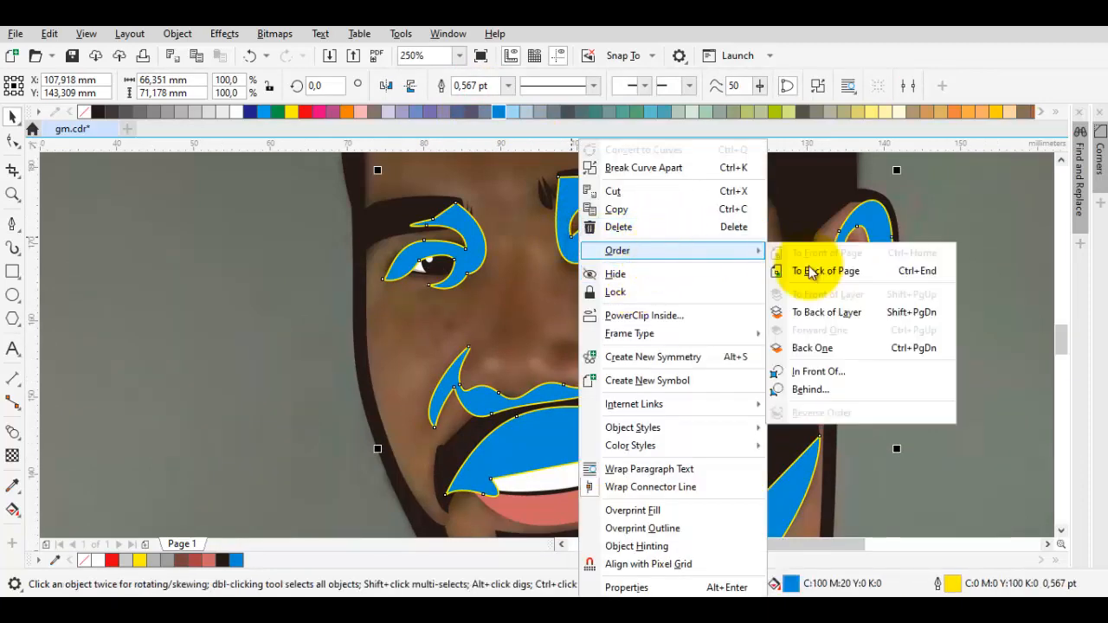
pyautogui.click(822, 388)
pyautogui.click(710, 334)
# Move the shadow shape's upper node behind the right eyebrow upward so its edge stays hidden under the eyebrow
pyautogui.scroll(5, 591, 206)
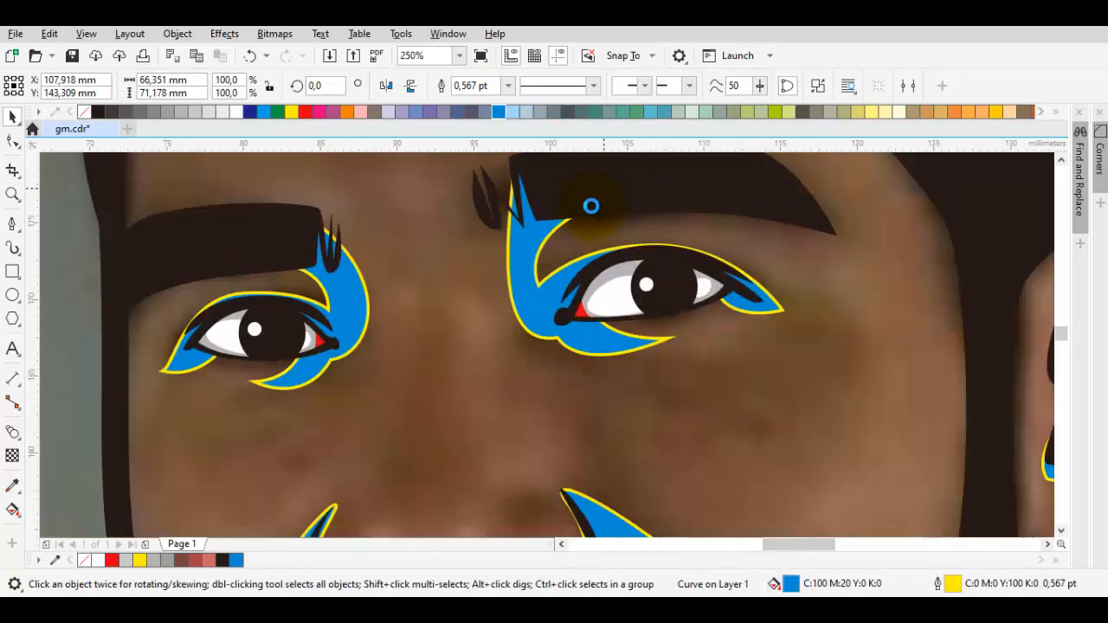
pyautogui.click(497, 270)
pyautogui.press('F10')
pyautogui.scroll(2, 477, 376)
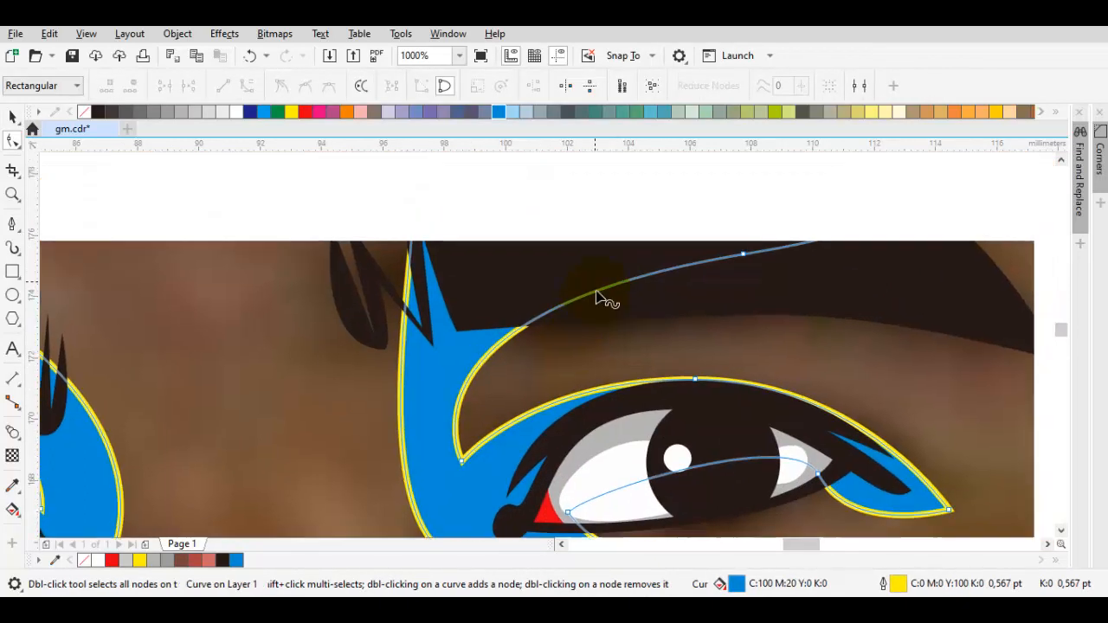
pyautogui.moveTo(745, 262); pyautogui.dragTo(738, 227)
pyautogui.press('space')
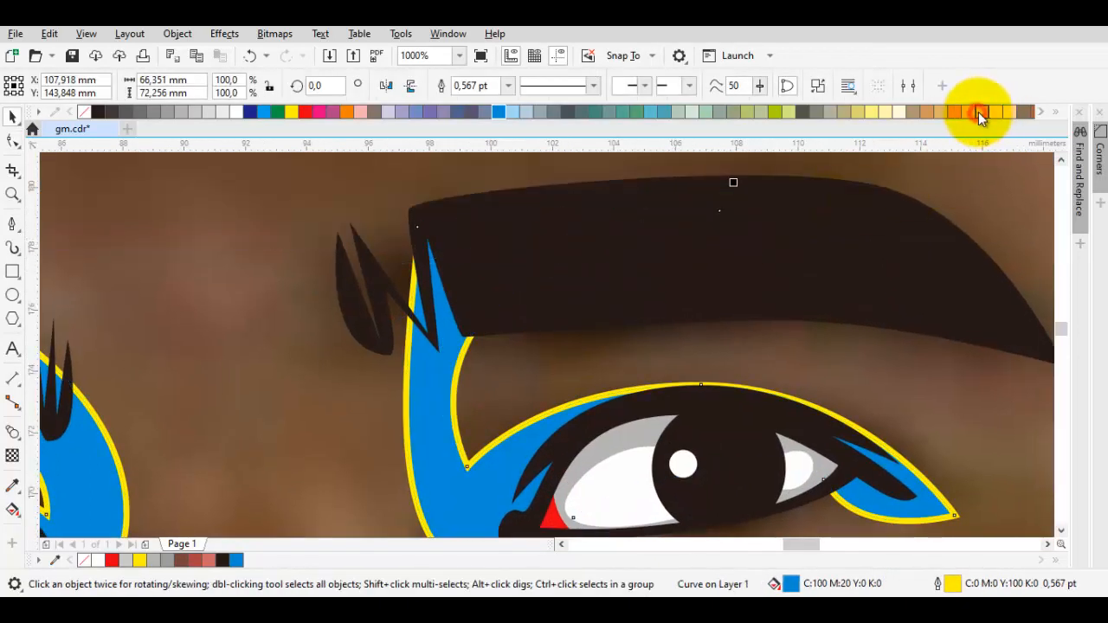
# Fill the shadow shape with Peach (C0 M40 Y60 K0) and copy that color to the face-and-neck base
pyautogui.click(979, 114)
pyautogui.scroll(-1, 529, 363)
pyautogui.scroll(1, 638, 301)
pyautogui.press('i')
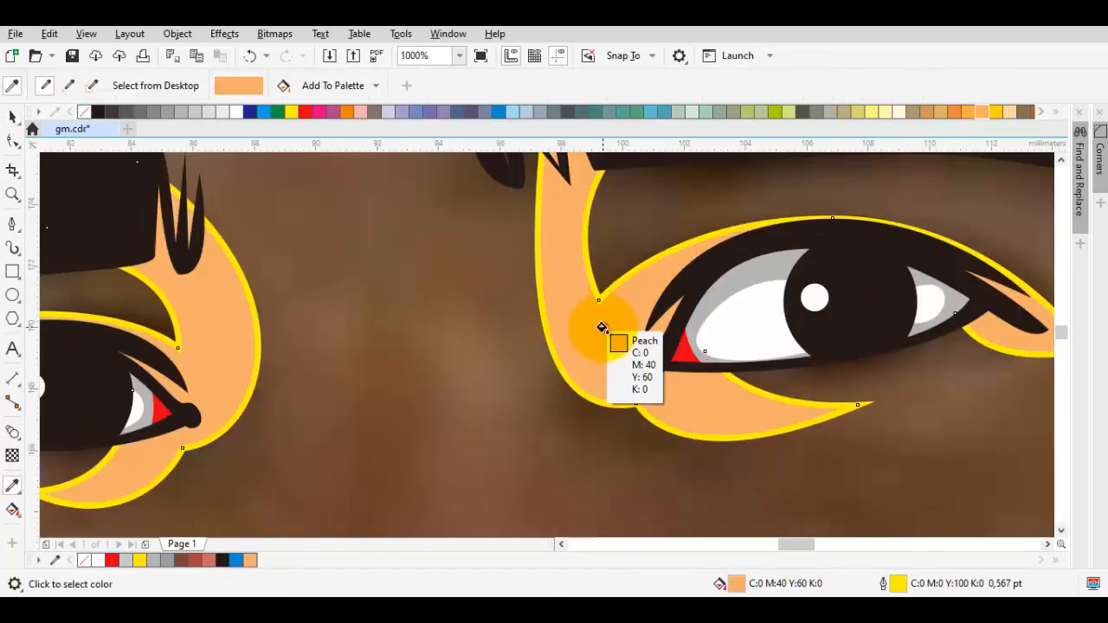
pyautogui.click(601, 327)
pyautogui.click(488, 334)
# Change the face-and-neck base's uniform fill to a muted skin tone of C19 M42 Y54 K0
pyautogui.press('space')
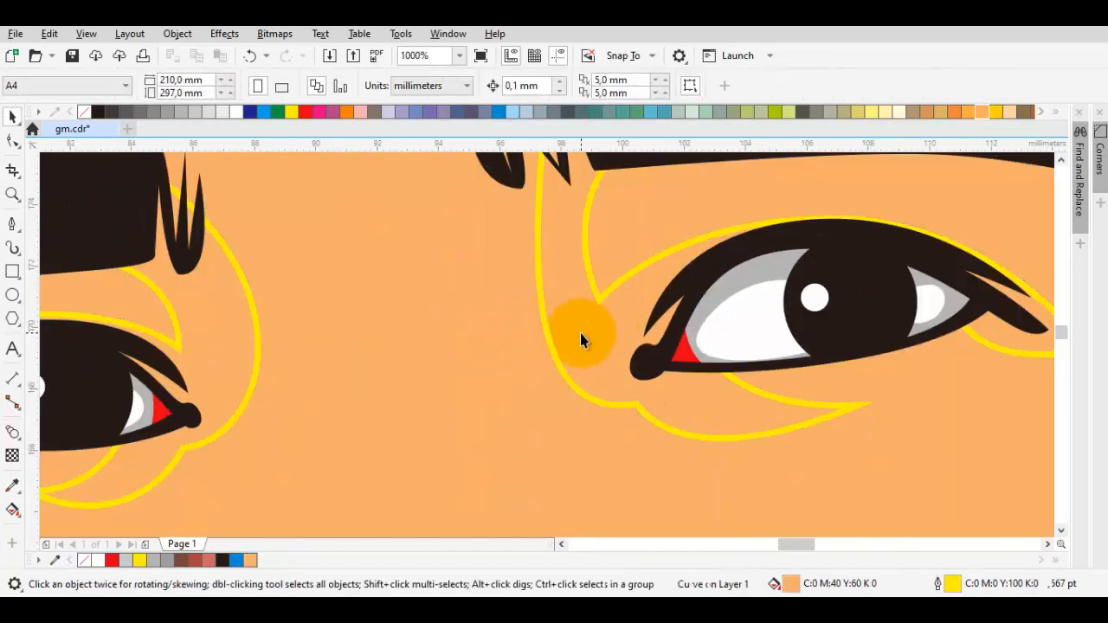
pyautogui.click(482, 367)
pyautogui.doubleClick(783, 585)
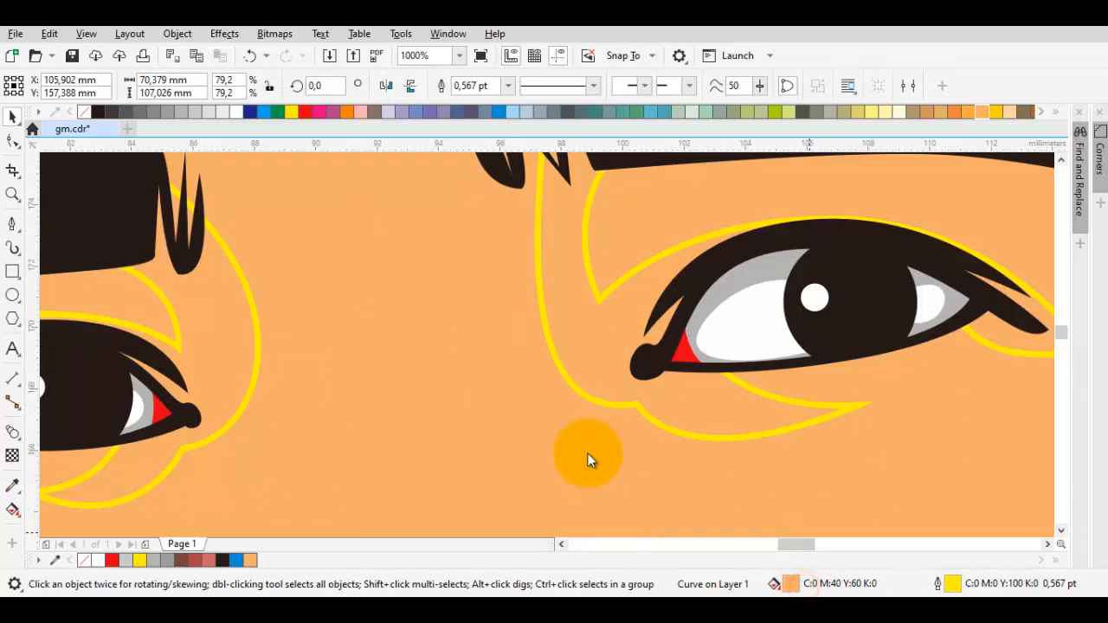
pyautogui.click(376, 161)
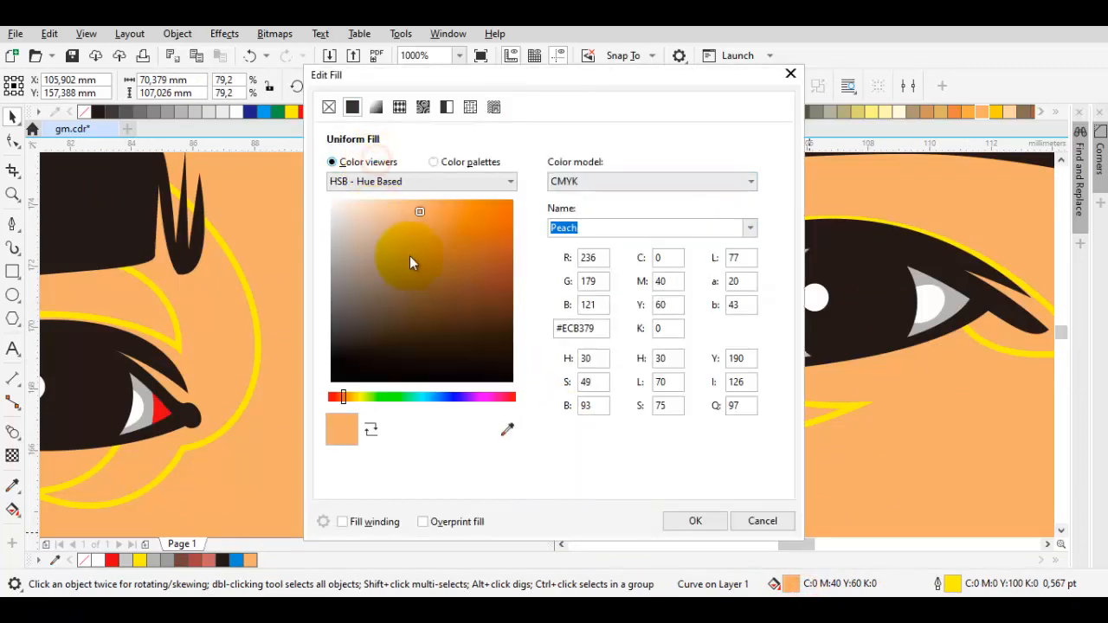
pyautogui.click(392, 234)
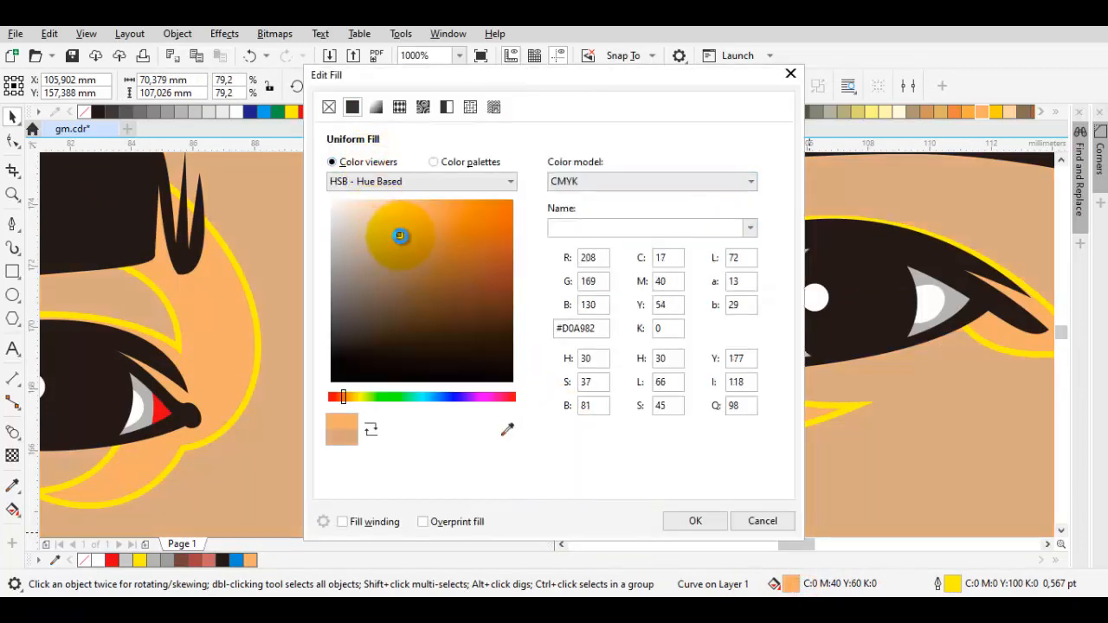
pyautogui.click(400, 239)
pyautogui.press('Return')
# Sample the skin base color, darken it to C42 M59 Y75 K1, and apply it to the shadow shape
pyautogui.scroll(-1, 492, 291)
pyautogui.press('i')
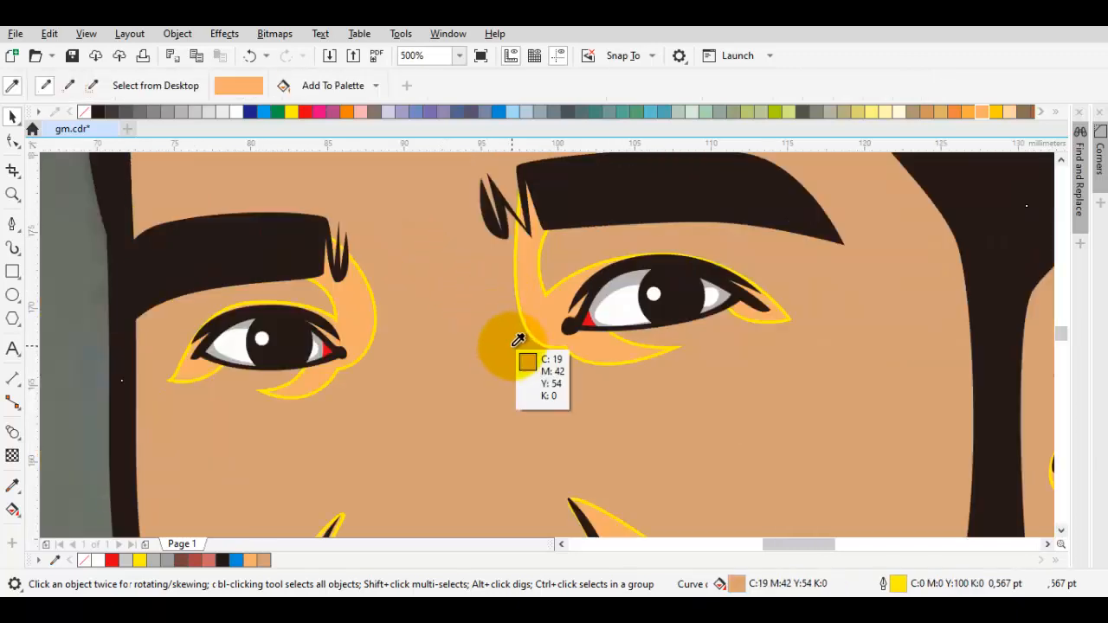
pyautogui.click(518, 340)
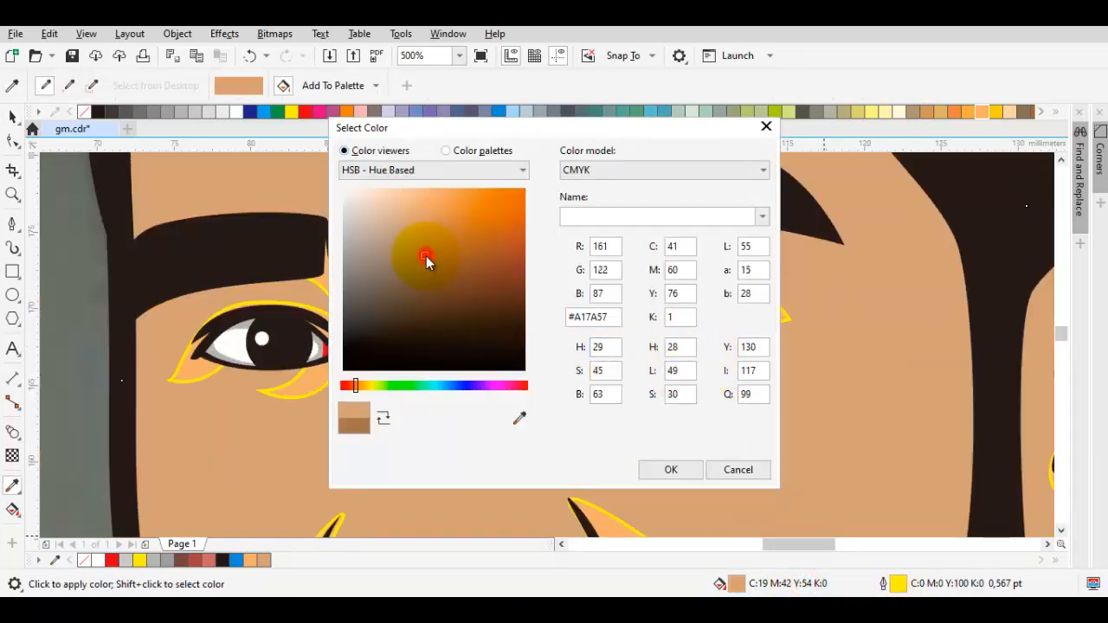
pyautogui.moveTo(426, 255); pyautogui.dragTo(421, 257)
pyautogui.click(354, 389)
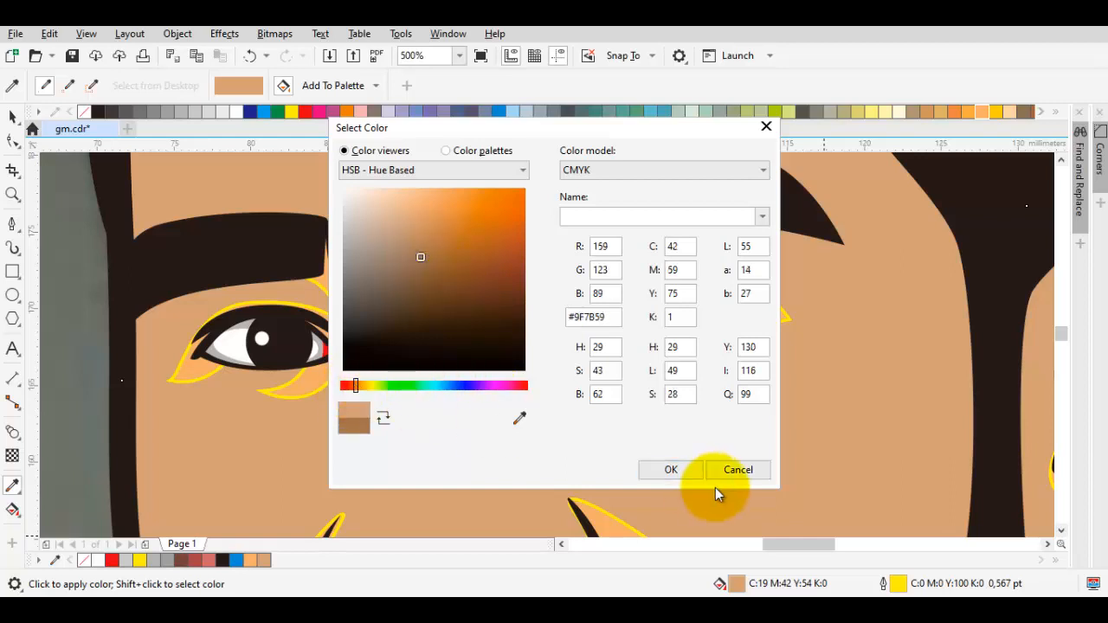
pyautogui.click(668, 469)
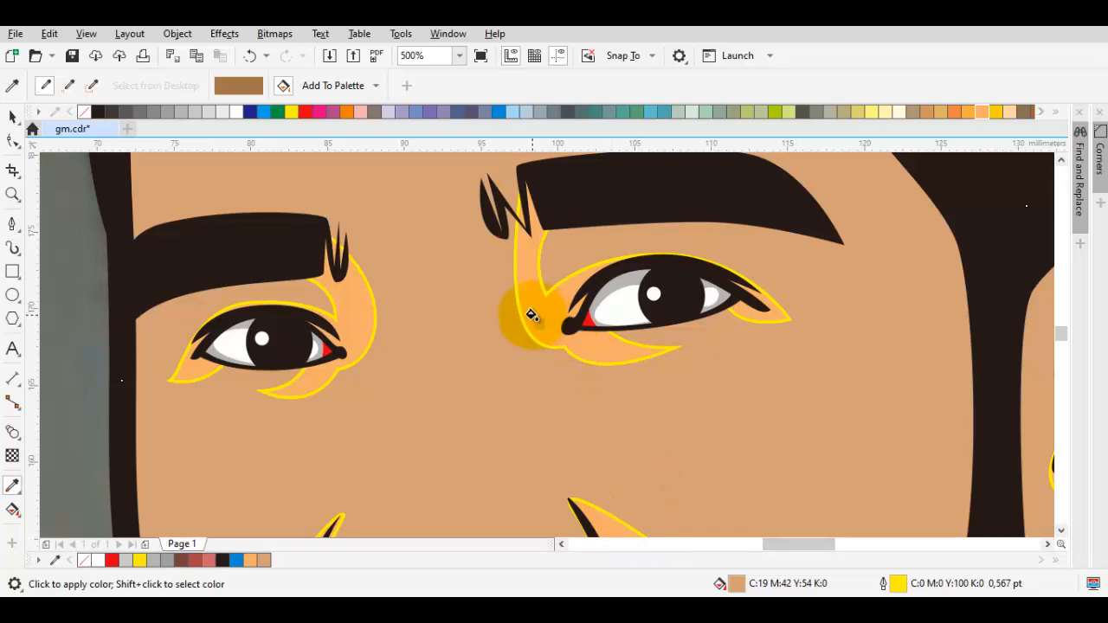
pyautogui.click(532, 315)
pyautogui.scroll(-2, 531, 308)
pyautogui.scroll(2, 526, 302)
# Remove the outlines from all objects in the portrait
pyautogui.press('space')
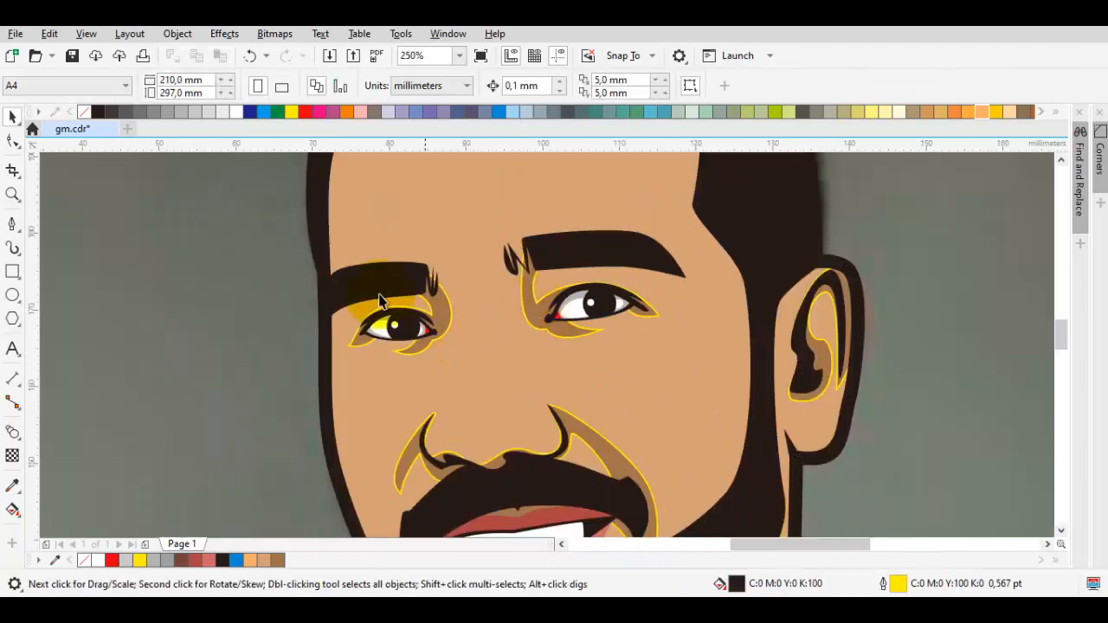
pyautogui.click(380, 300)
pyautogui.rightClick(81, 111)
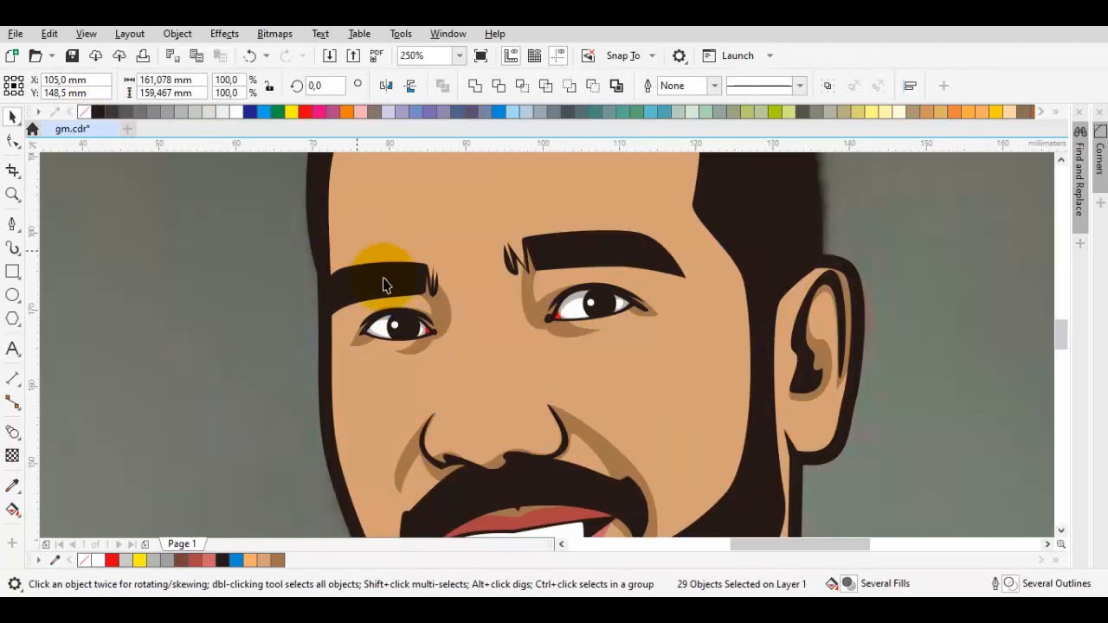
pyautogui.scroll(-1, 383, 284)
pyautogui.press('Escape')
# Reshape the inner edge of the shadow between the nose and mustache to widen its opening and slim the cheek fold
pyautogui.moveTo(475, 324); pyautogui.dragTo(531, 306)
pyautogui.scroll(1, 550, 312)
pyautogui.doubleClick(567, 331)
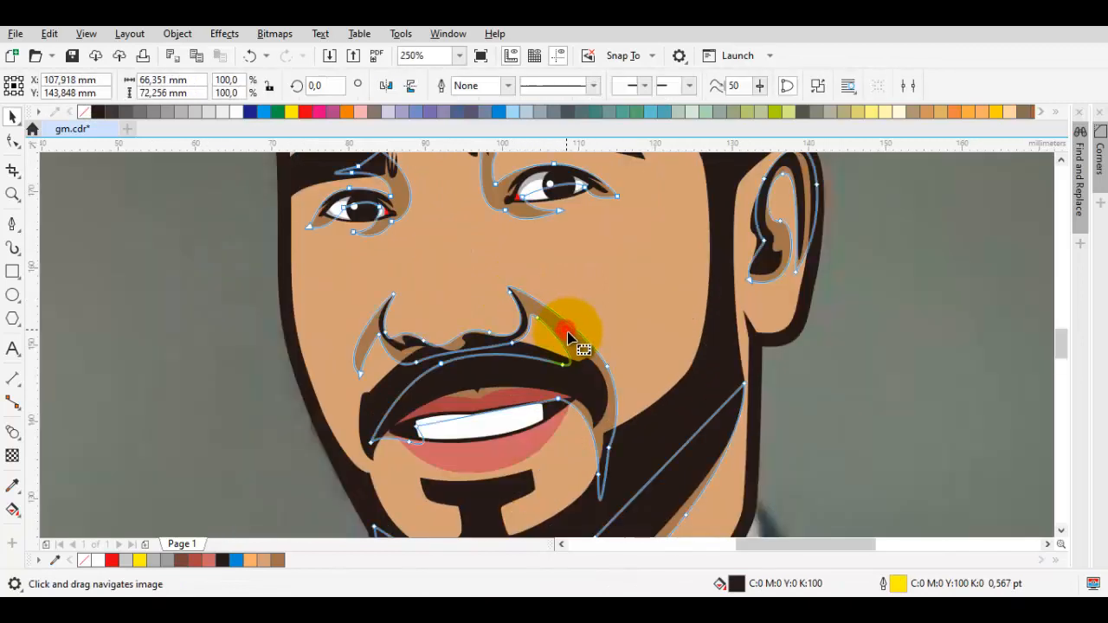
pyautogui.scroll(2, 566, 331)
pyautogui.click(537, 440)
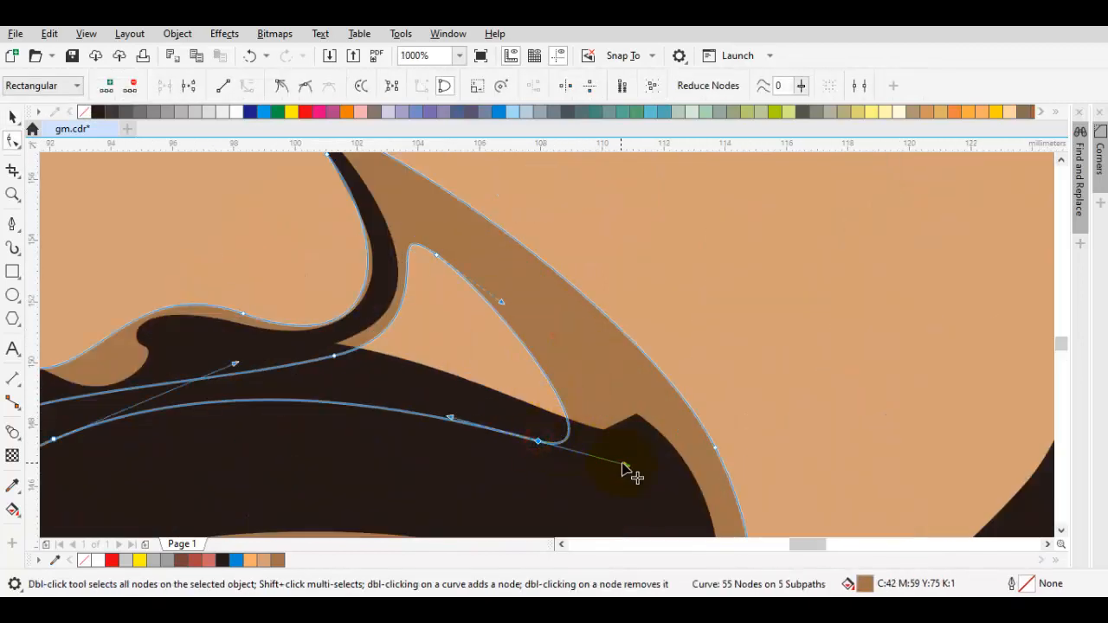
pyautogui.moveTo(626, 462); pyautogui.dragTo(648, 422)
pyautogui.click(502, 303)
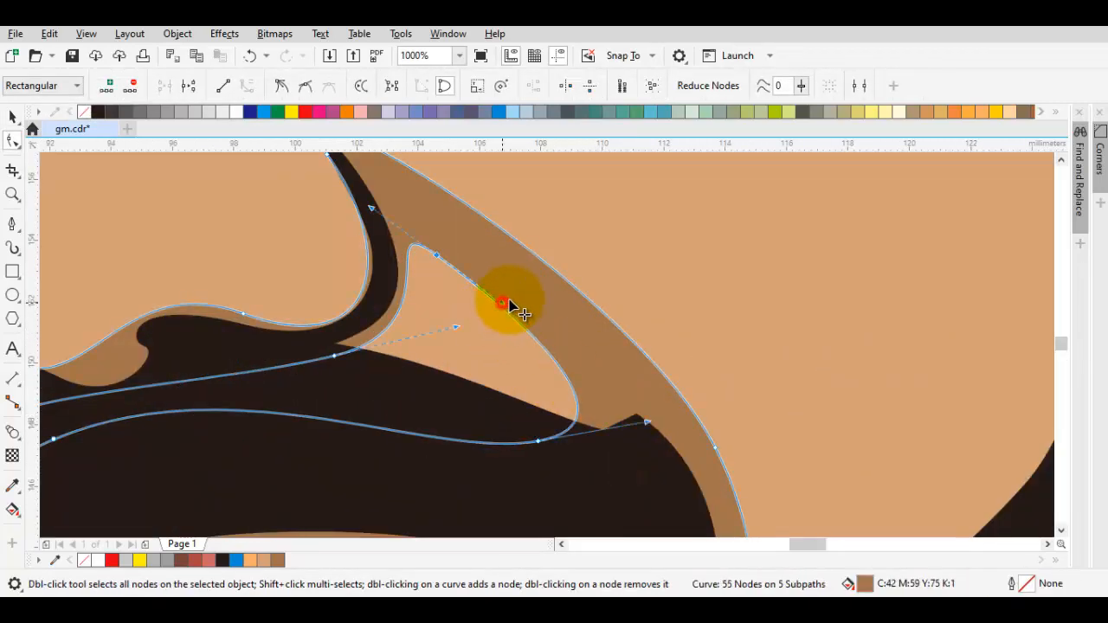
pyautogui.moveTo(502, 303); pyautogui.dragTo(529, 297)
pyautogui.moveTo(437, 255); pyautogui.dragTo(455, 248)
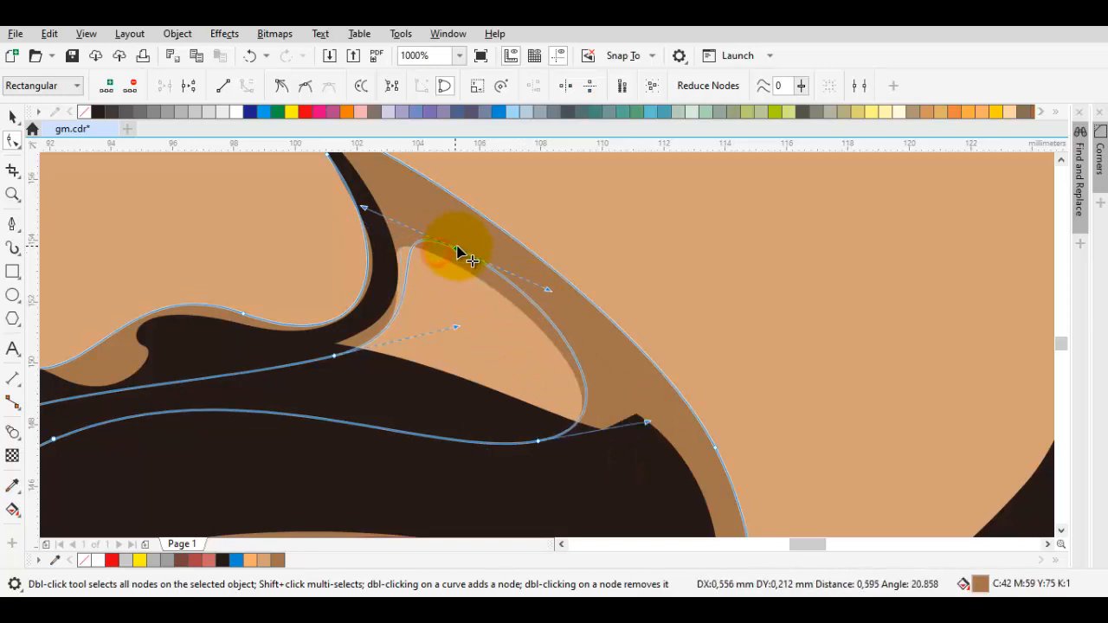
# Change the face-and-neck base's uniform fill to a lighter skin tone of C17 M37 Y48 K0
pyautogui.scroll(-3, 479, 255)
pyautogui.press('space')
pyautogui.click(532, 240)
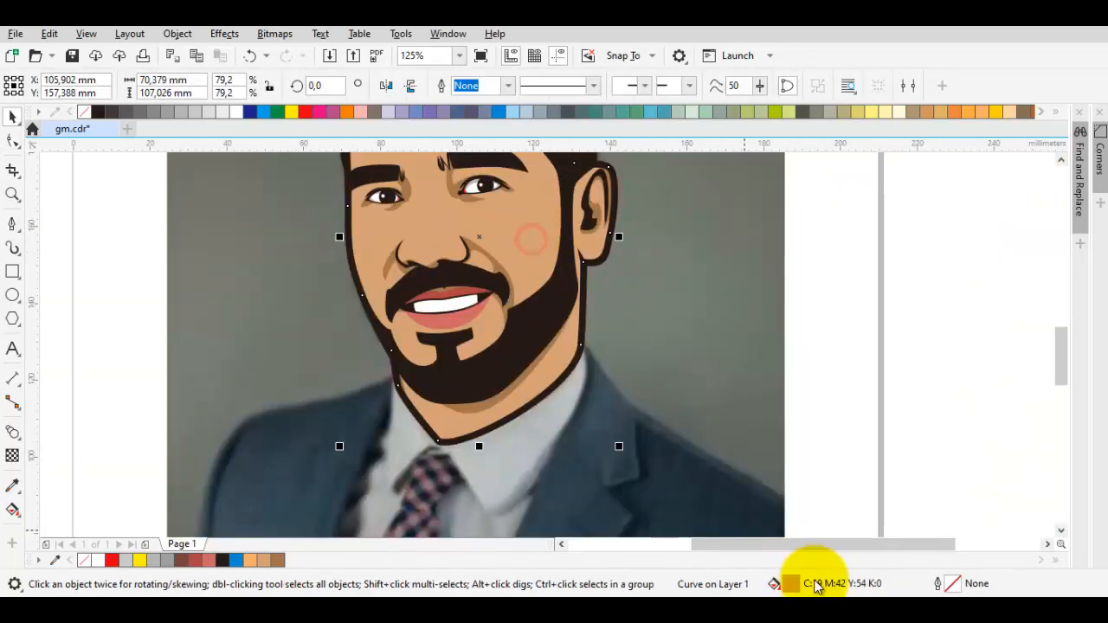
pyautogui.doubleClick(828, 586)
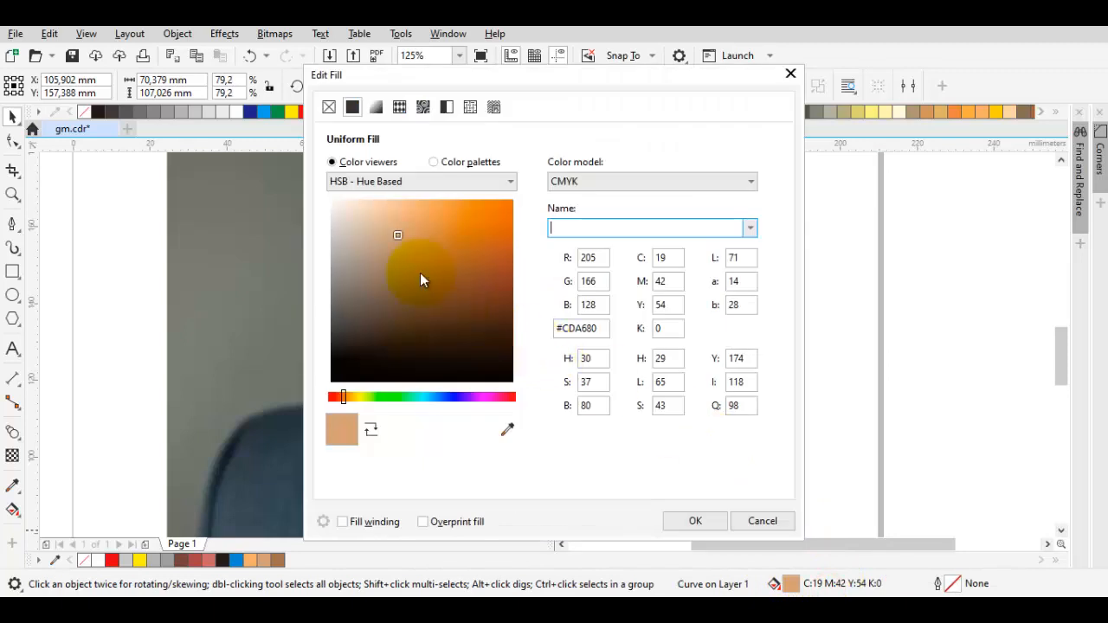
pyautogui.moveTo(457, 82); pyautogui.dragTo(716, 102)
pyautogui.click(599, 417)
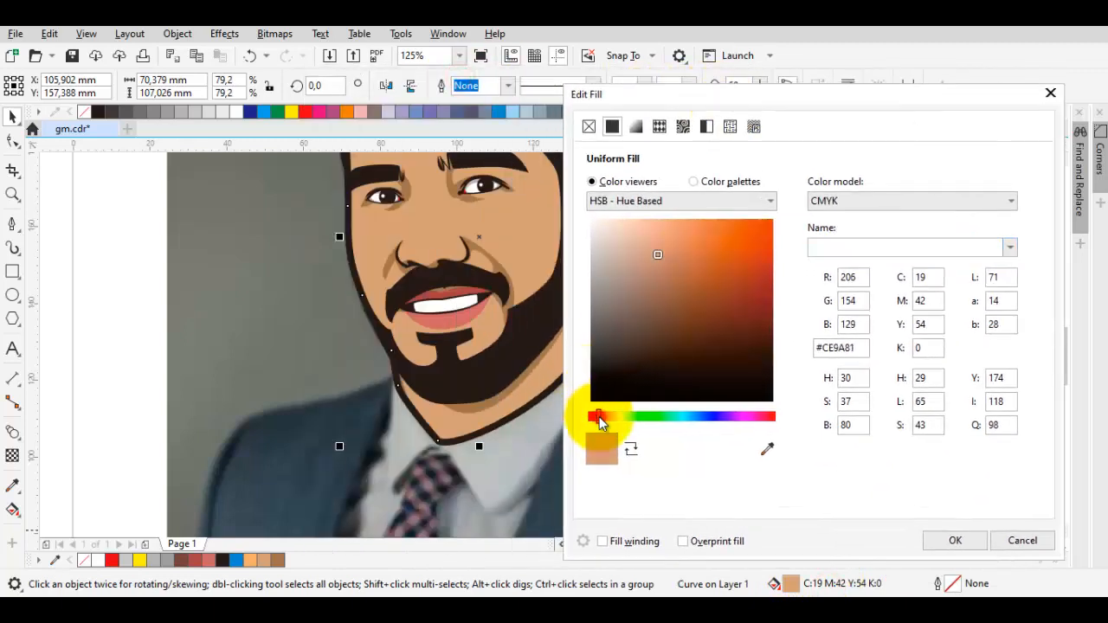
pyautogui.moveTo(603, 416); pyautogui.dragTo(603, 418)
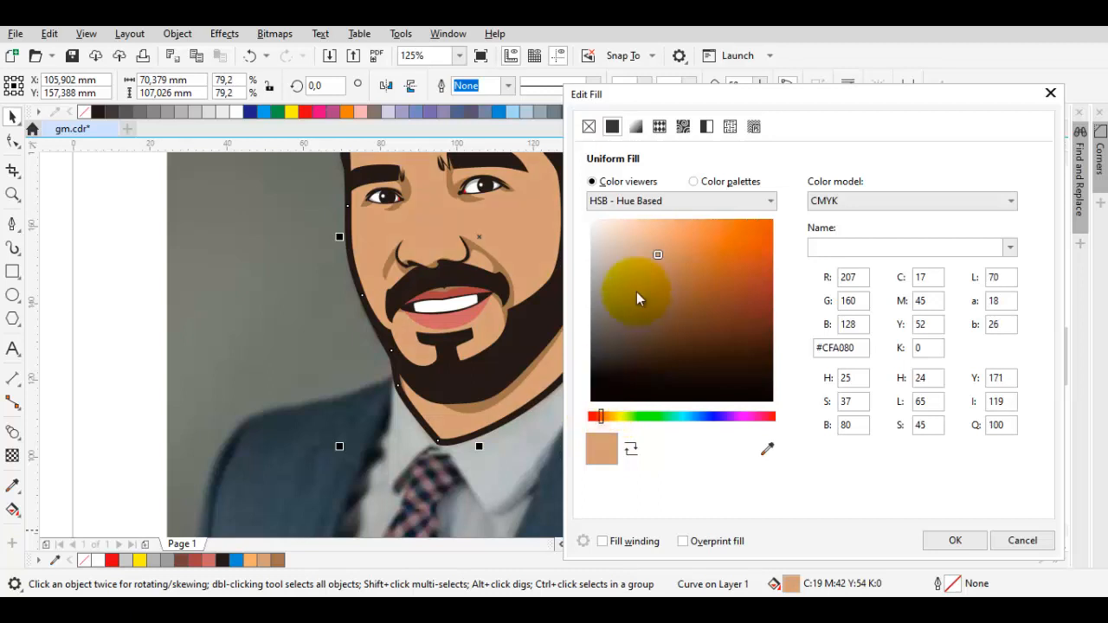
pyautogui.moveTo(649, 237); pyautogui.dragTo(648, 251)
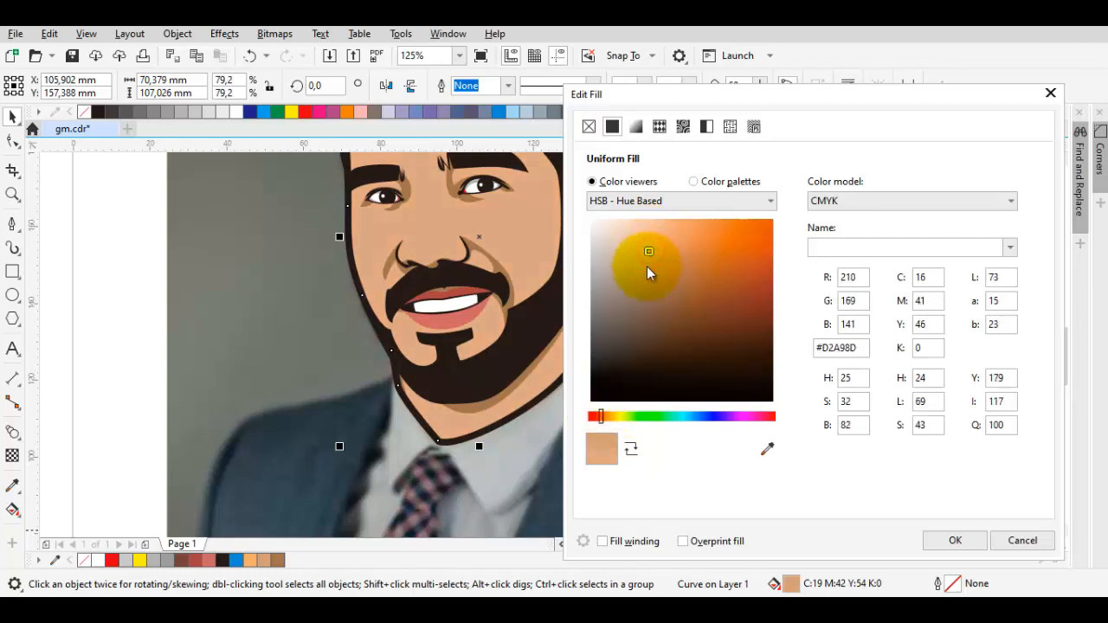
pyautogui.click(603, 416)
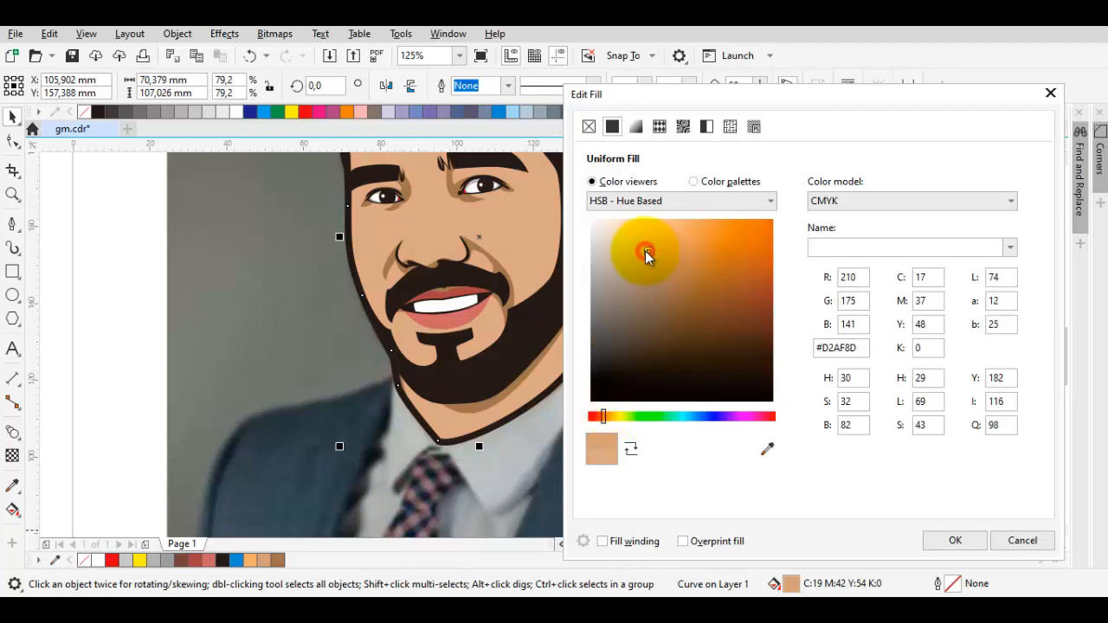
pyautogui.moveTo(691, 93); pyautogui.dragTo(659, 52)
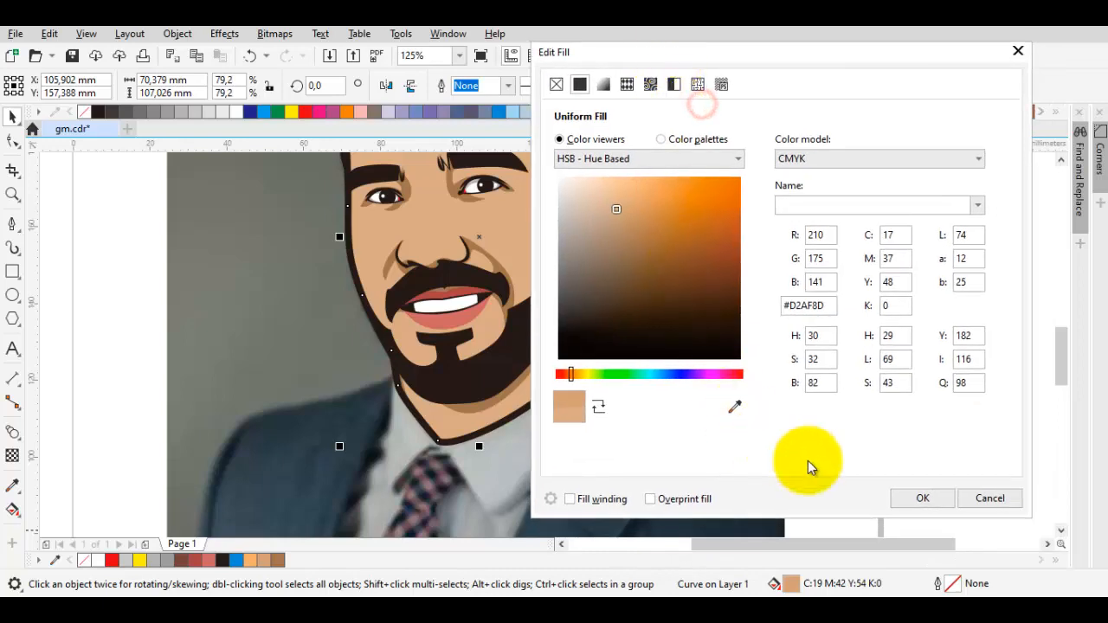
pyautogui.click(922, 498)
# Reshape the shadow's lower edge on the neck so it follows the beard more closely and narrows under the chin
pyautogui.scroll(5, 495, 356)
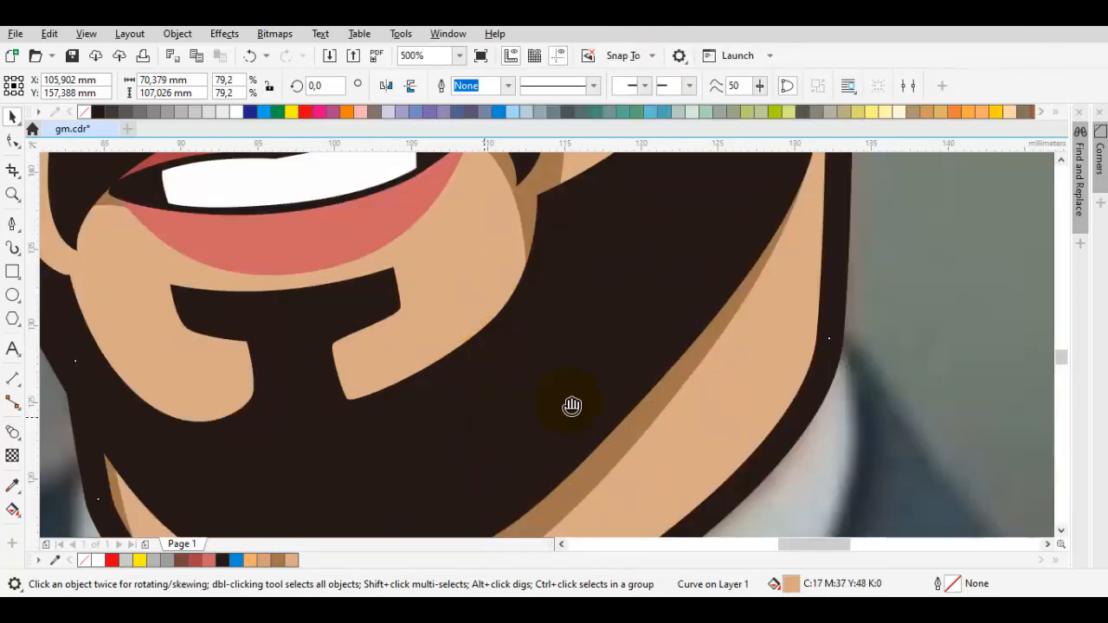
pyautogui.moveTo(572, 405); pyautogui.dragTo(638, 377)
pyautogui.click(639, 372)
pyautogui.press('F10')
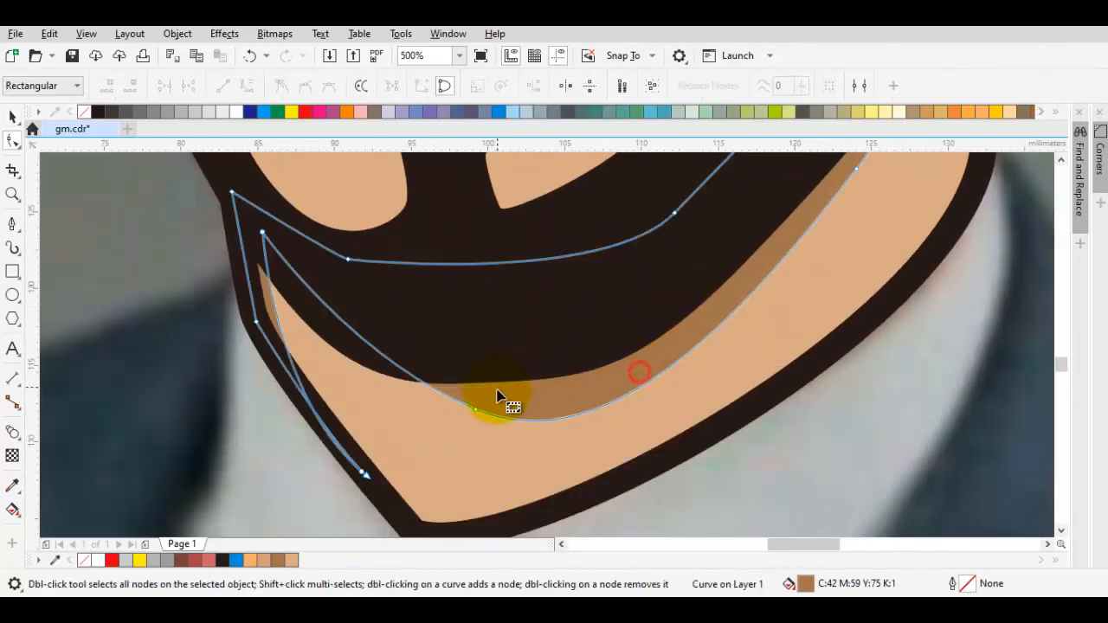
pyautogui.moveTo(474, 410); pyautogui.dragTo(415, 403)
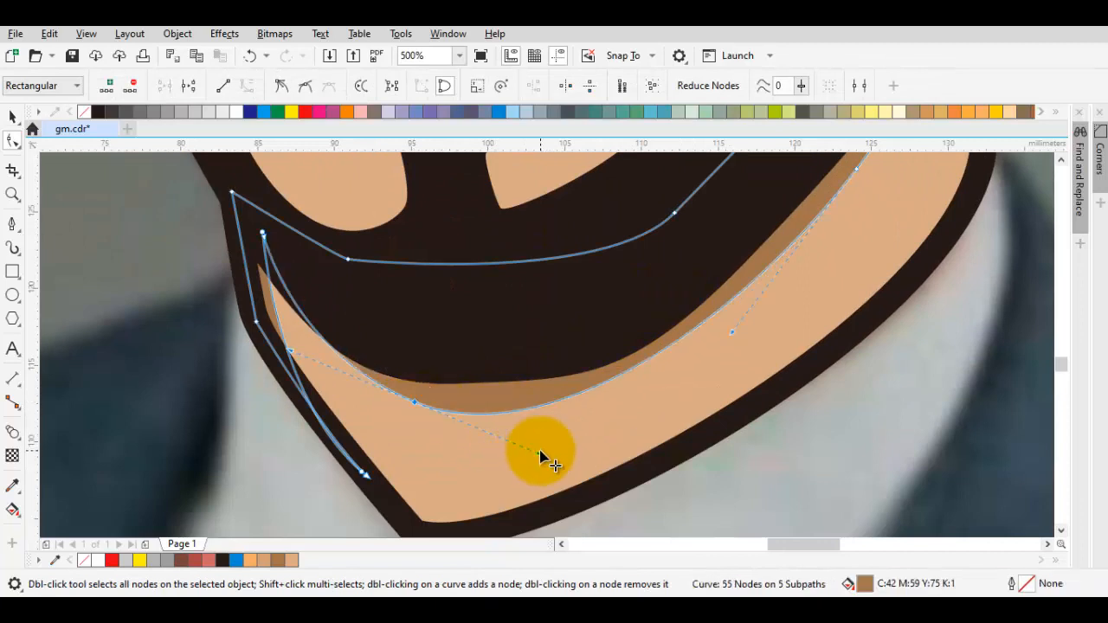
pyautogui.moveTo(540, 450); pyautogui.dragTo(581, 472)
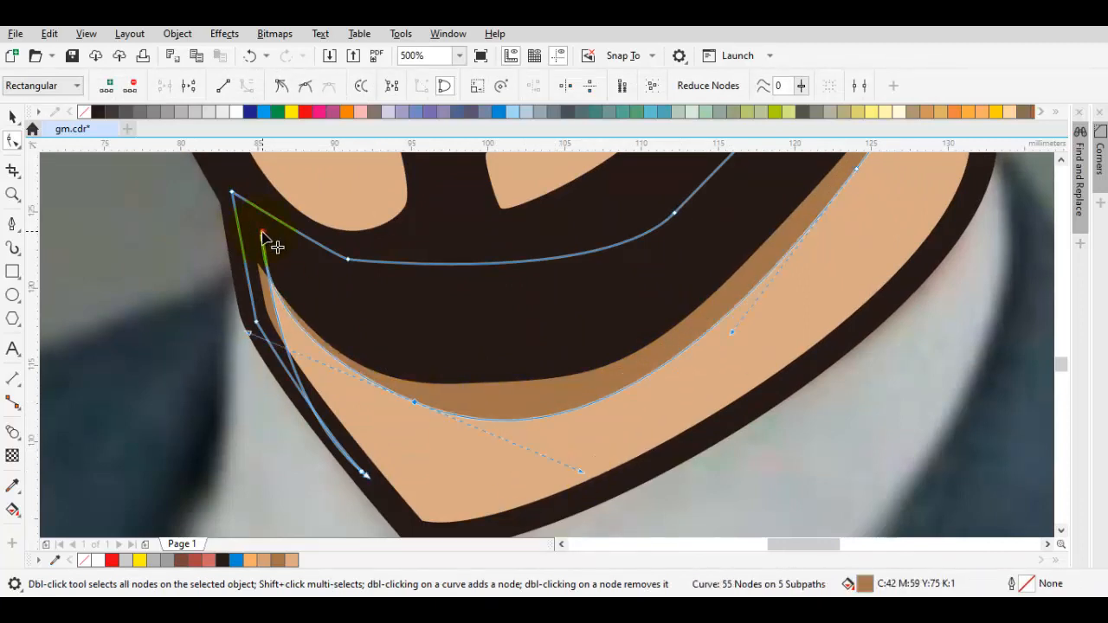
pyautogui.moveTo(262, 232); pyautogui.dragTo(280, 258)
pyautogui.moveTo(415, 402); pyautogui.dragTo(438, 393)
pyautogui.moveTo(608, 464); pyautogui.dragTo(607, 440)
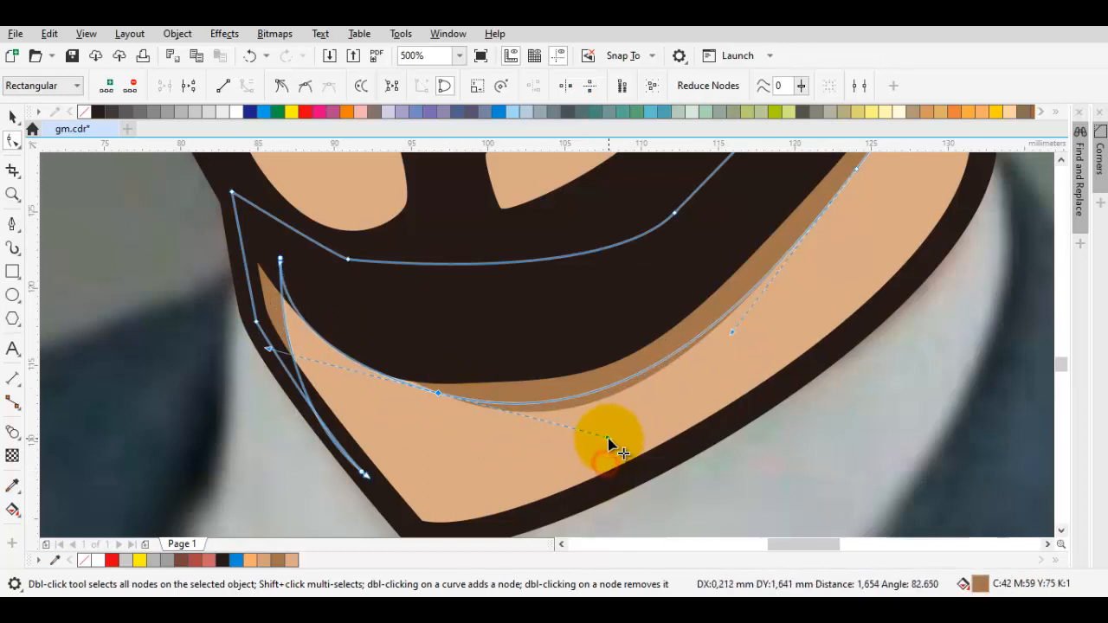
# Shift the shadow shape's uniform fill to a redder brown of C40 M67 Y71 K1
pyautogui.press('space')
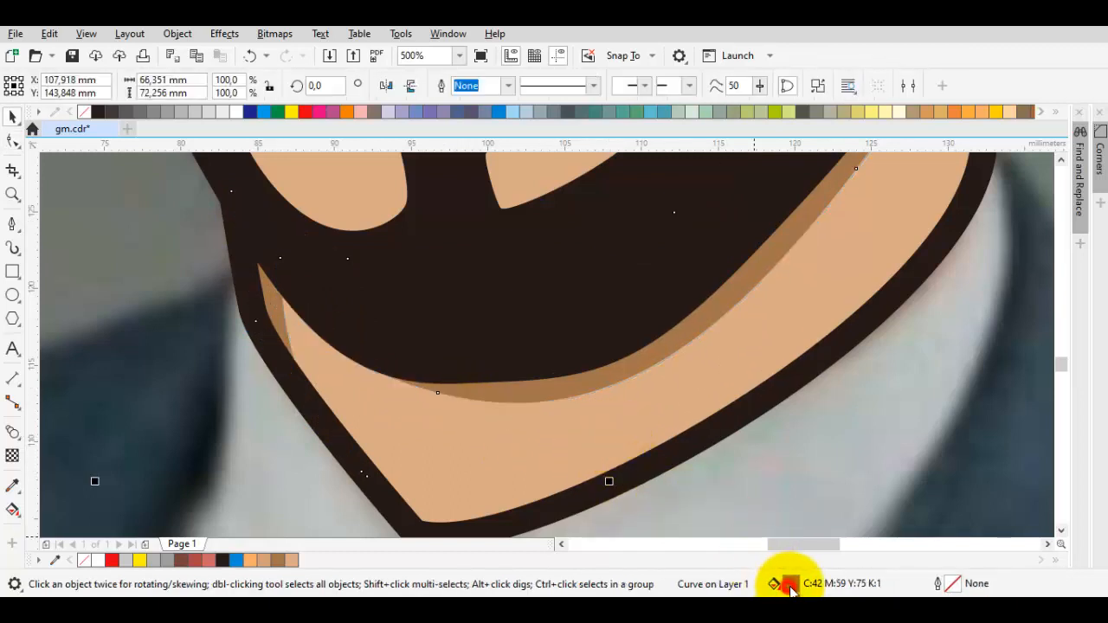
pyautogui.doubleClick(791, 585)
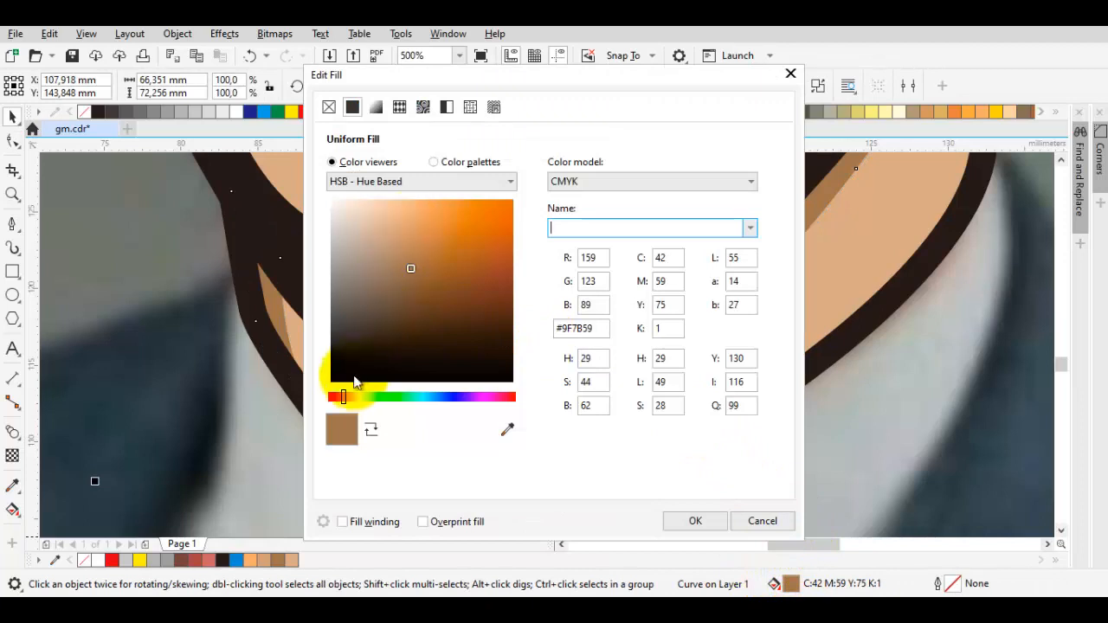
pyautogui.moveTo(340, 396); pyautogui.dragTo(340, 399)
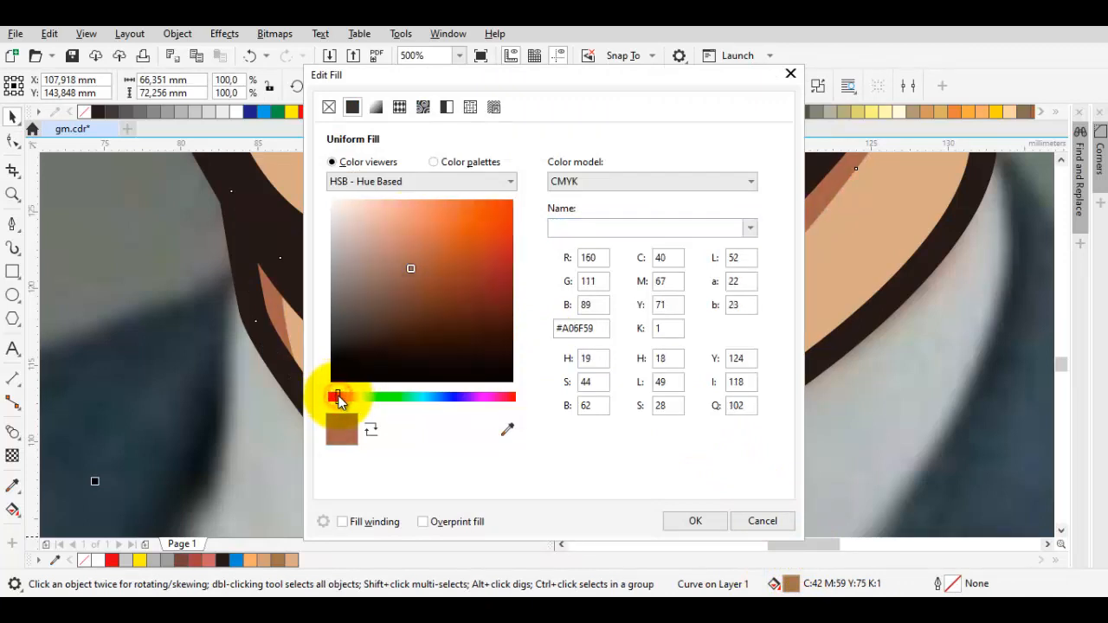
pyautogui.moveTo(441, 79); pyautogui.dragTo(783, 100)
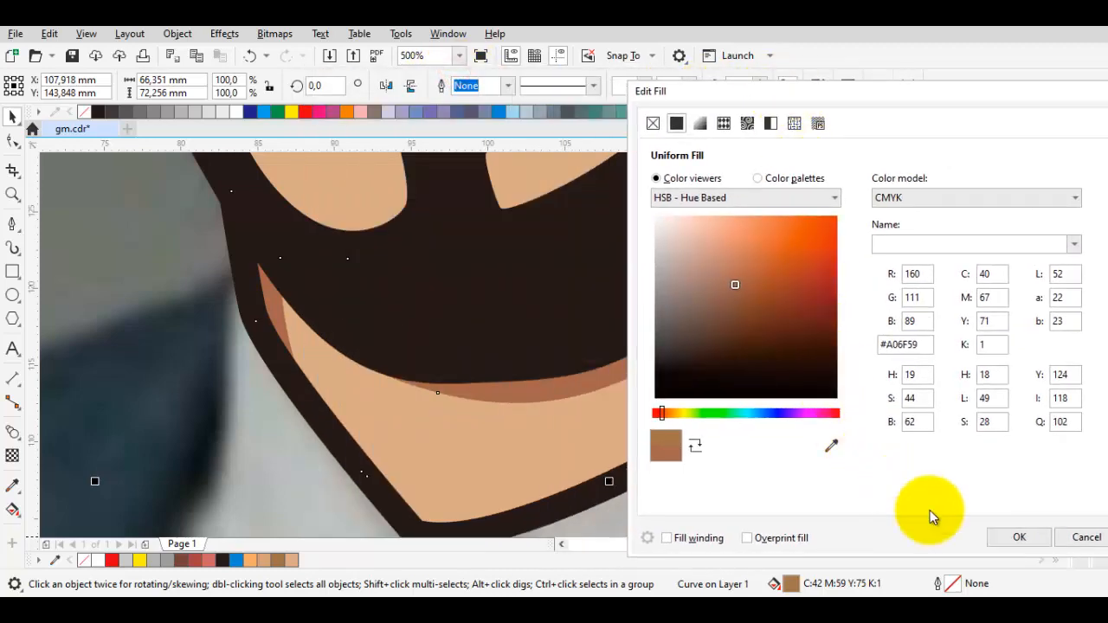
pyautogui.click(1039, 537)
pyautogui.scroll(-6, 915, 445)
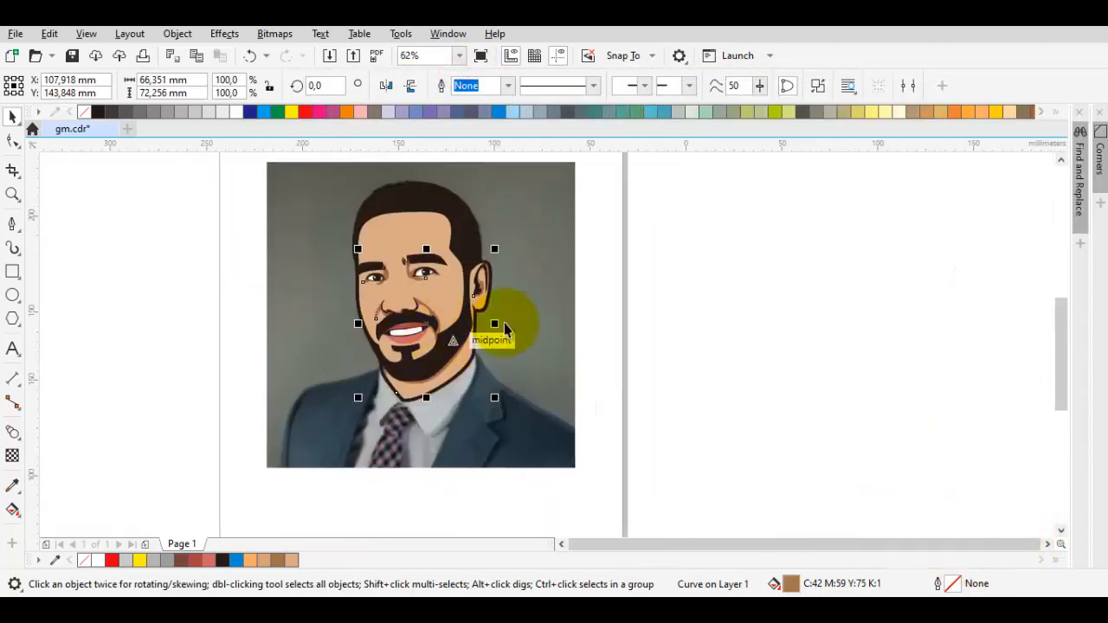
pyautogui.click(687, 315)
pyautogui.scroll(4, 404, 249)
pyautogui.scroll(-2, 507, 245)
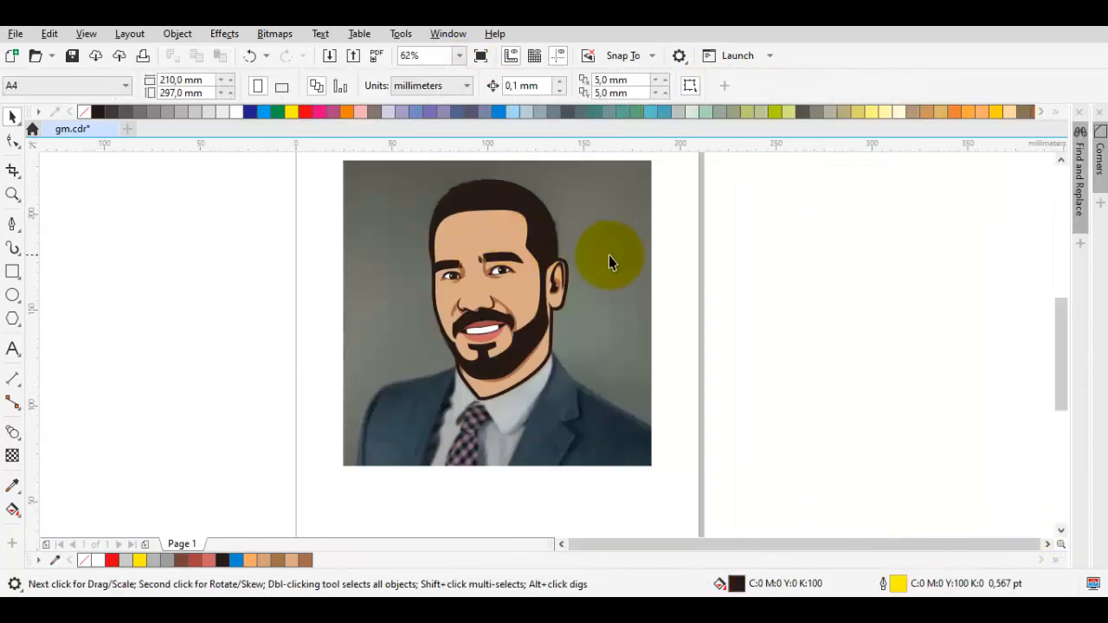
pyautogui.rightClick(621, 260)
pyautogui.moveTo(609, 256); pyautogui.dragTo(622, 262)
pyautogui.scroll(1, 480, 305)
pyautogui.hotkey('ctrl', 'z')
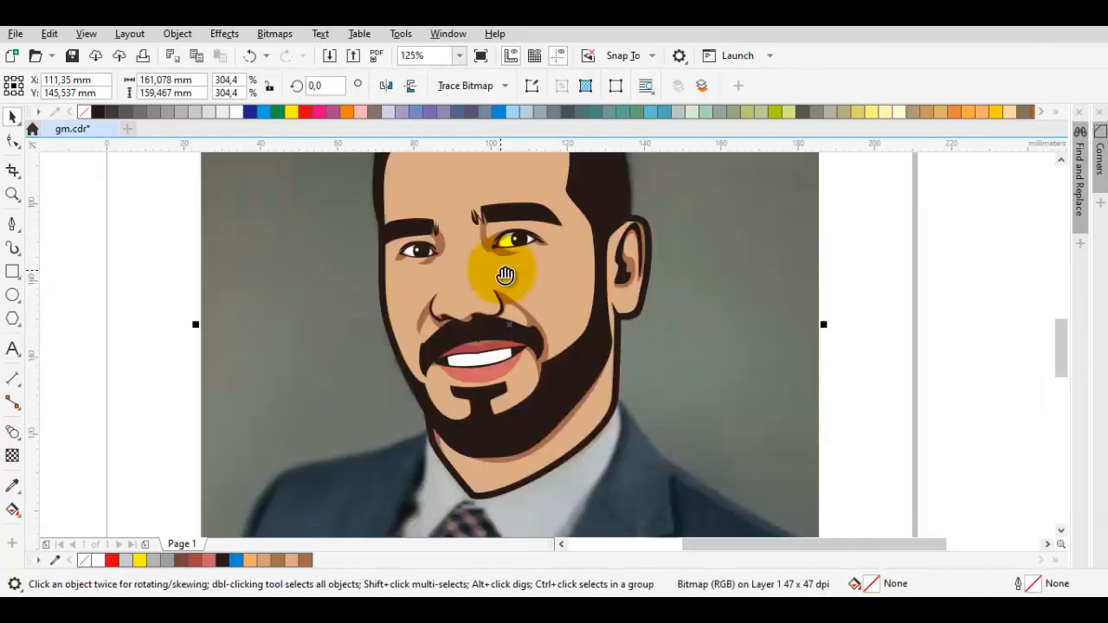
# Darken the face-and-neck base's uniform fill to a more muted skin tone and fine-tune its hue
pyautogui.moveTo(505, 274); pyautogui.dragTo(540, 352)
pyautogui.scroll(1, 555, 337)
pyautogui.click(574, 344)
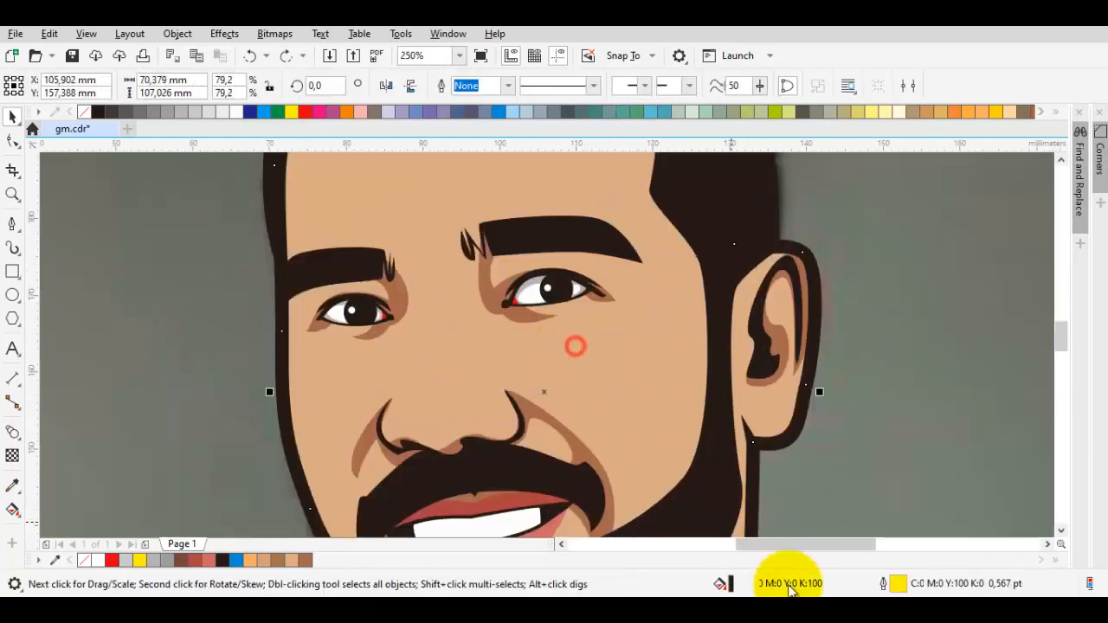
pyautogui.hotkey('shift', 'F11')
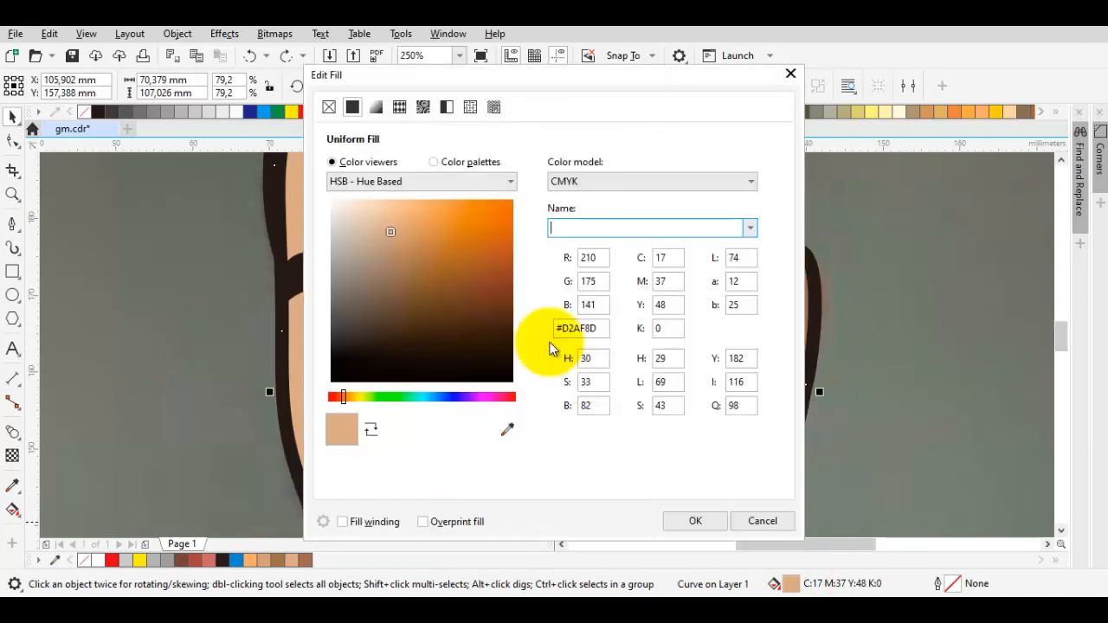
pyautogui.click(394, 236)
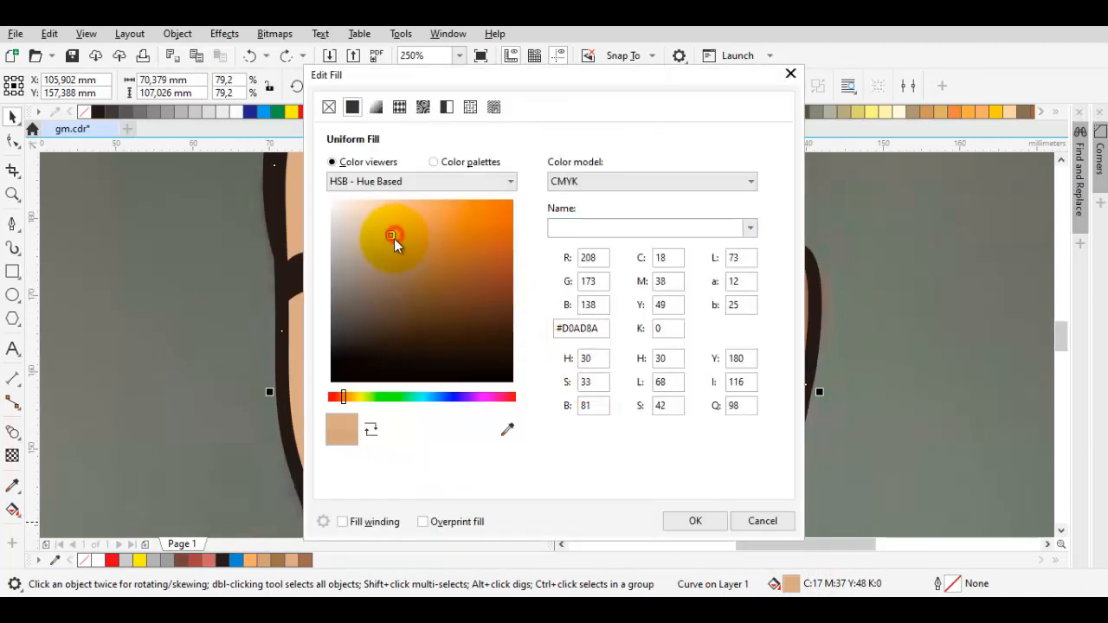
pyautogui.moveTo(497, 83); pyautogui.dragTo(772, 86)
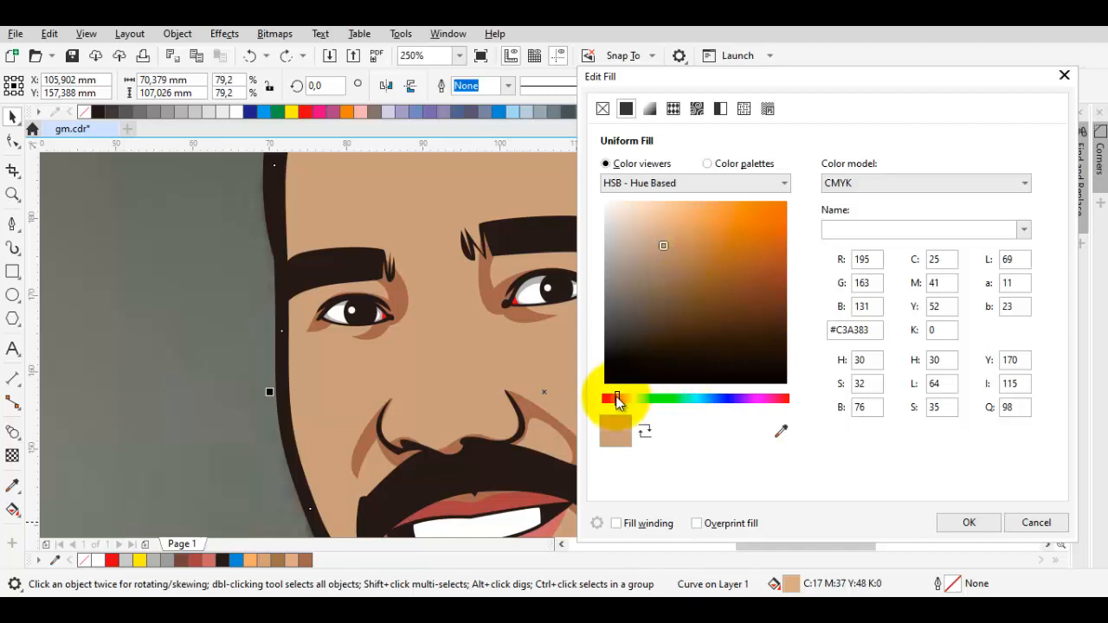
pyautogui.moveTo(616, 400); pyautogui.dragTo(618, 398)
pyautogui.press('Return')
pyautogui.scroll(-2, 618, 399)
pyautogui.moveTo(858, 377); pyautogui.dragTo(708, 302)
pyautogui.click(708, 301)
pyautogui.scroll(1, 441, 365)
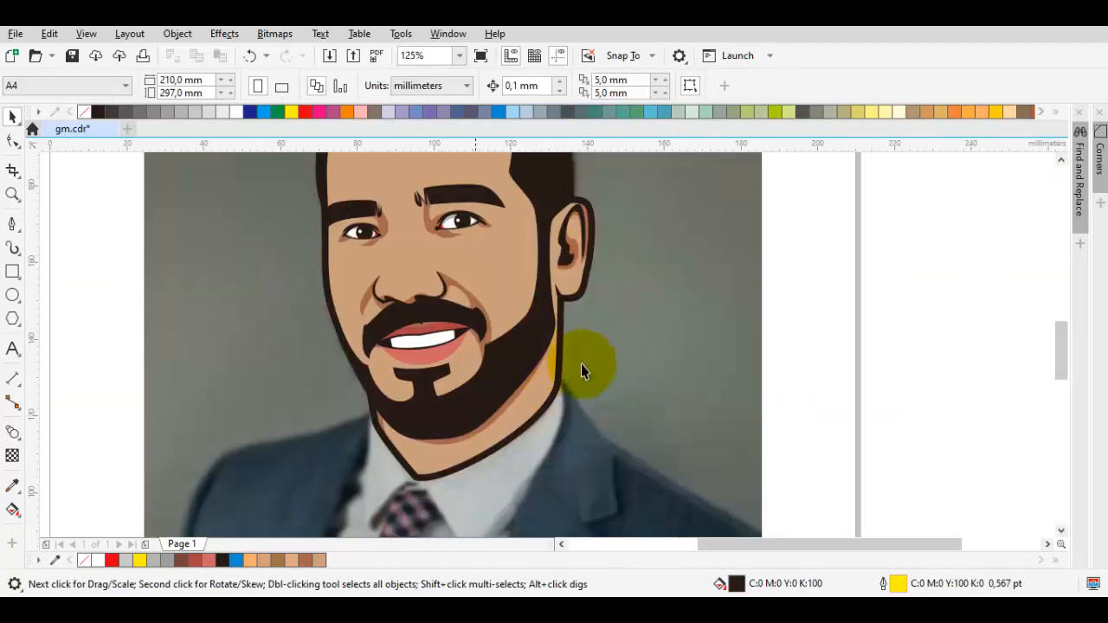
# Place a copy of the reference photo level with and to the left of the vector portrait for comparison
pyautogui.moveTo(629, 364); pyautogui.dragTo(174, 353)
pyautogui.rightClick(235, 353)
pyautogui.moveTo(386, 354); pyautogui.dragTo(732, 352)
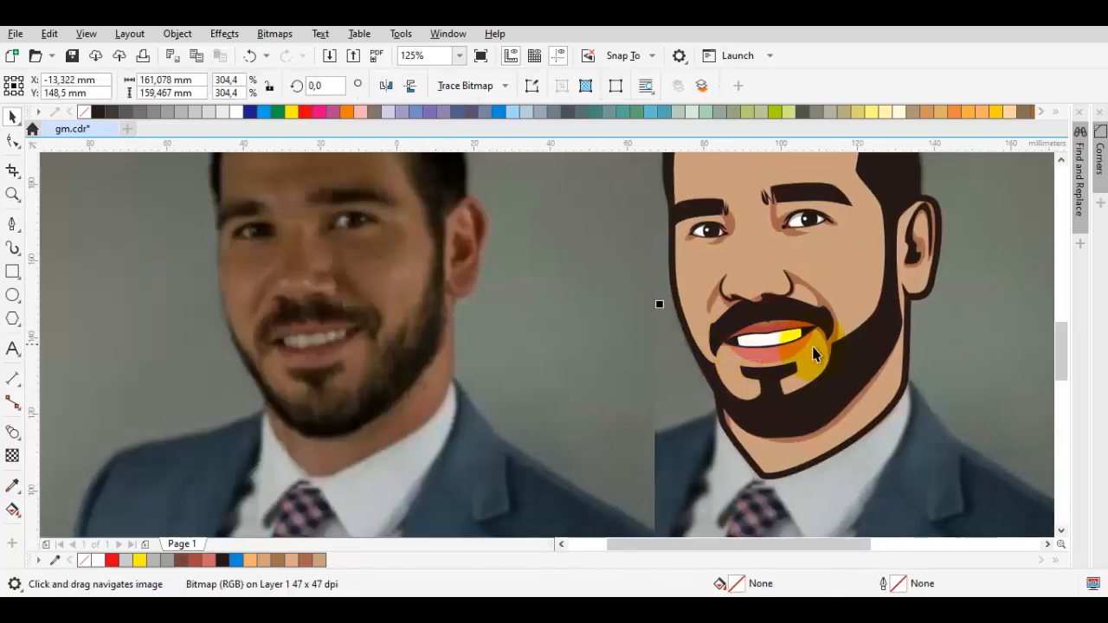
# Undo the placement of the comparison copy of the reference photo and deselect everything
pyautogui.hotkey('ctrl', 'z')
pyautogui.scroll(-1, 820, 291)
pyautogui.press('Escape')
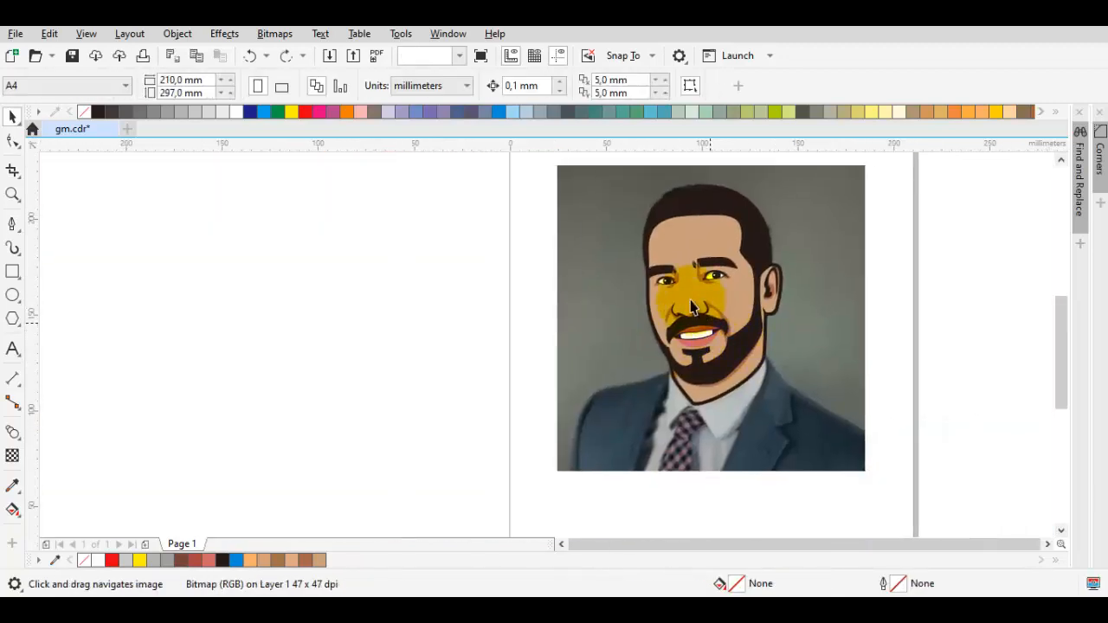
# Reshape the outer edge of the smile-line shadow beside the moustache's right end into a smoother, slightly wider curve
pyautogui.scroll(1, 744, 300)
pyautogui.scroll(4, 753, 350)
pyautogui.press('F10')
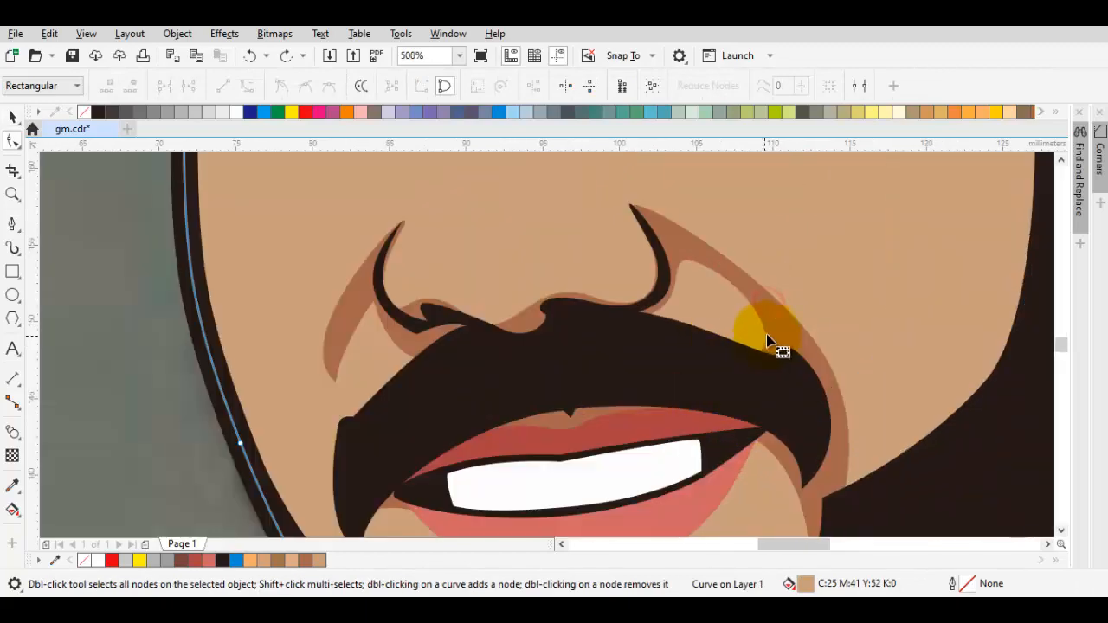
pyautogui.click(781, 324)
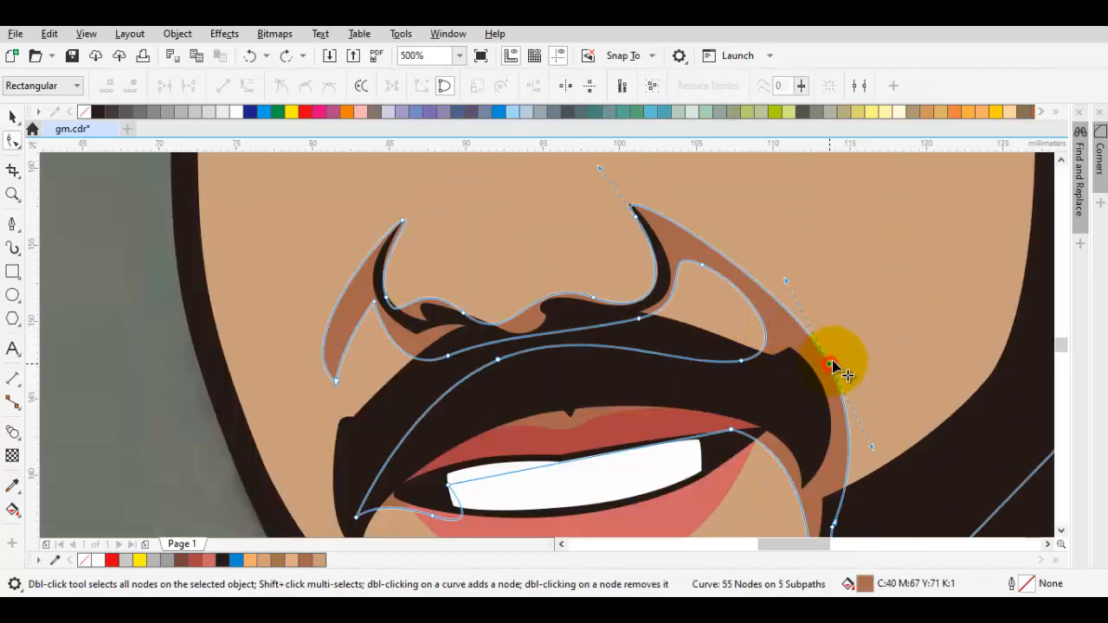
pyautogui.moveTo(830, 366); pyautogui.dragTo(736, 375)
pyautogui.scroll(-4, 841, 350)
pyautogui.press('space')
pyautogui.press('Escape')
# Reshape the narrow shadow left of the nose, extending its lower tip toward the moustache and refining its outer curve
pyautogui.scroll(4, 623, 386)
pyautogui.click(624, 385)
pyautogui.press('F10')
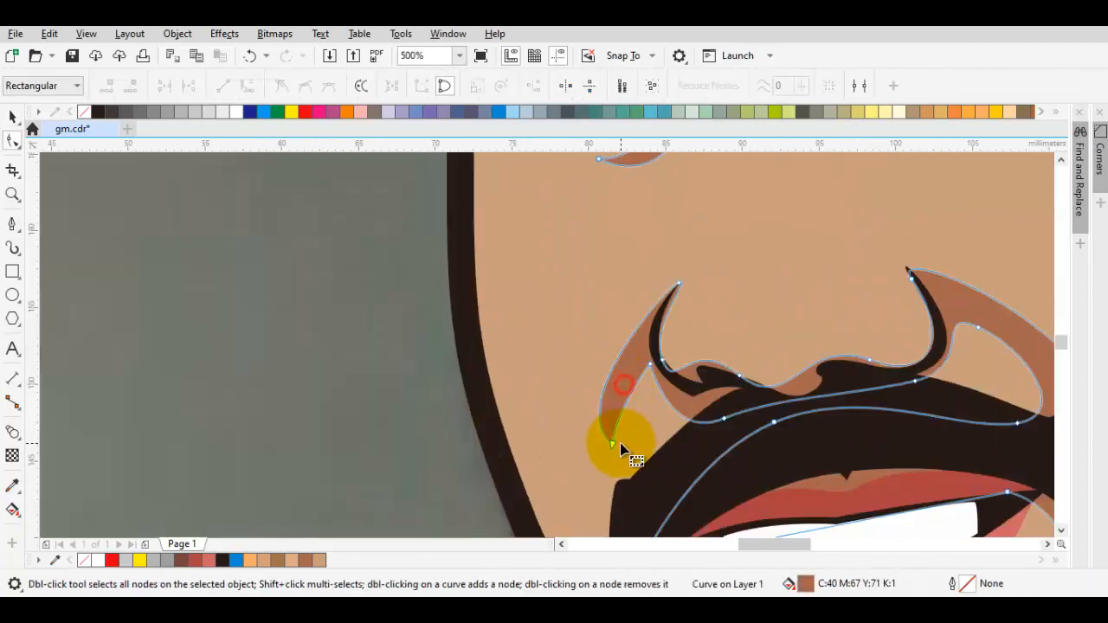
pyautogui.moveTo(618, 449); pyautogui.dragTo(621, 476)
pyautogui.moveTo(563, 443); pyautogui.dragTo(539, 388)
pyautogui.click(625, 432)
pyautogui.moveTo(610, 430)
pyautogui.mouseDown()
pyautogui.moveTo(590, 414)
pyautogui.moveTo(593, 426)
pyautogui.mouseUp()
pyautogui.press('space')
pyautogui.press('Escape')
pyautogui.scroll(-2, 615, 418)
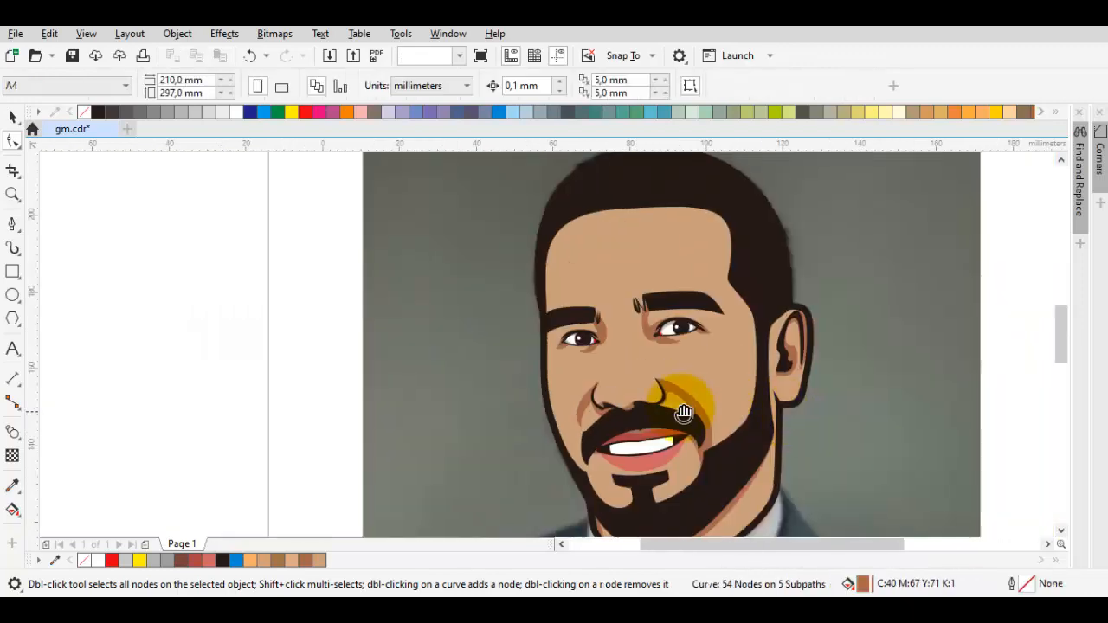
# Refine the nodes of the shadow inside the ear around the black inner-ear detail
pyautogui.moveTo(682, 411); pyautogui.dragTo(448, 382)
pyautogui.scroll(2, 549, 344)
pyautogui.click(591, 280)
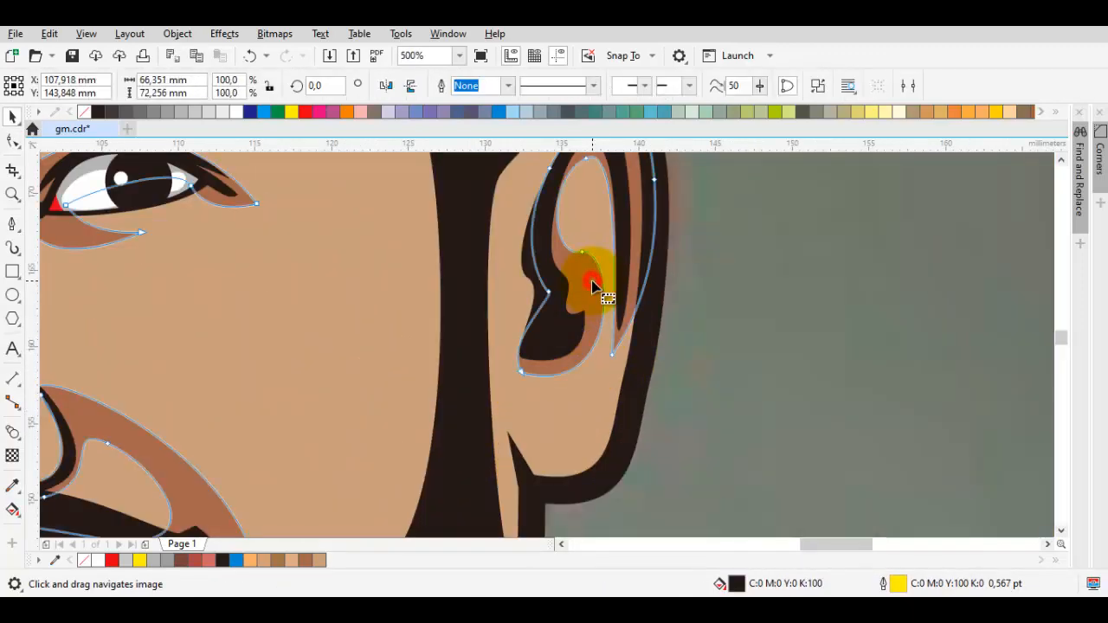
pyautogui.press('F10')
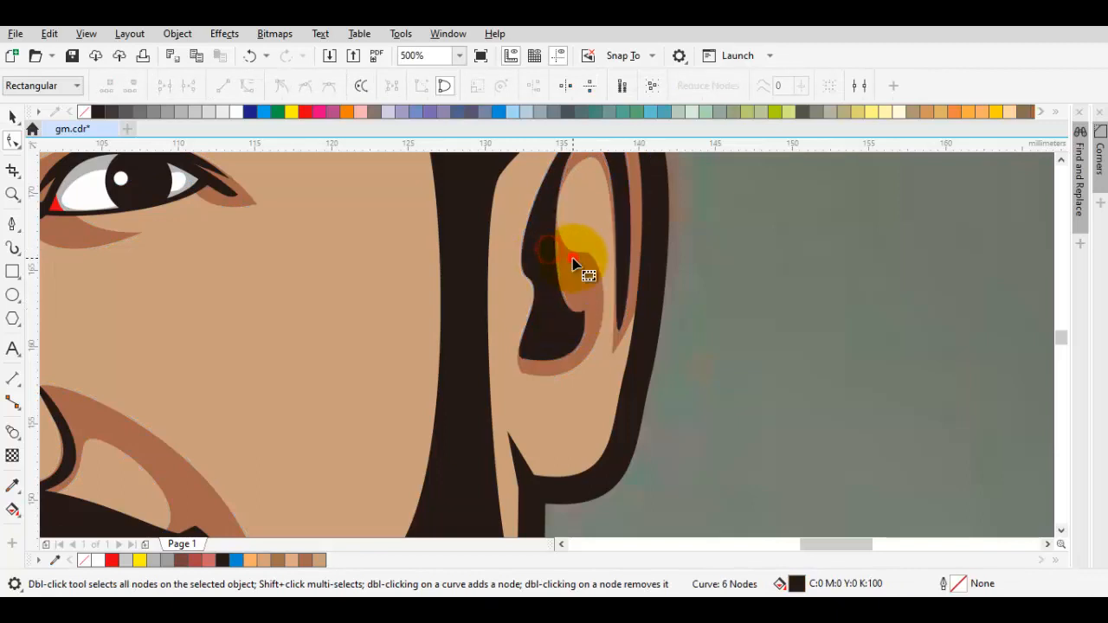
pyautogui.click(534, 293)
pyautogui.scroll(-1, 581, 370)
pyautogui.press('space')
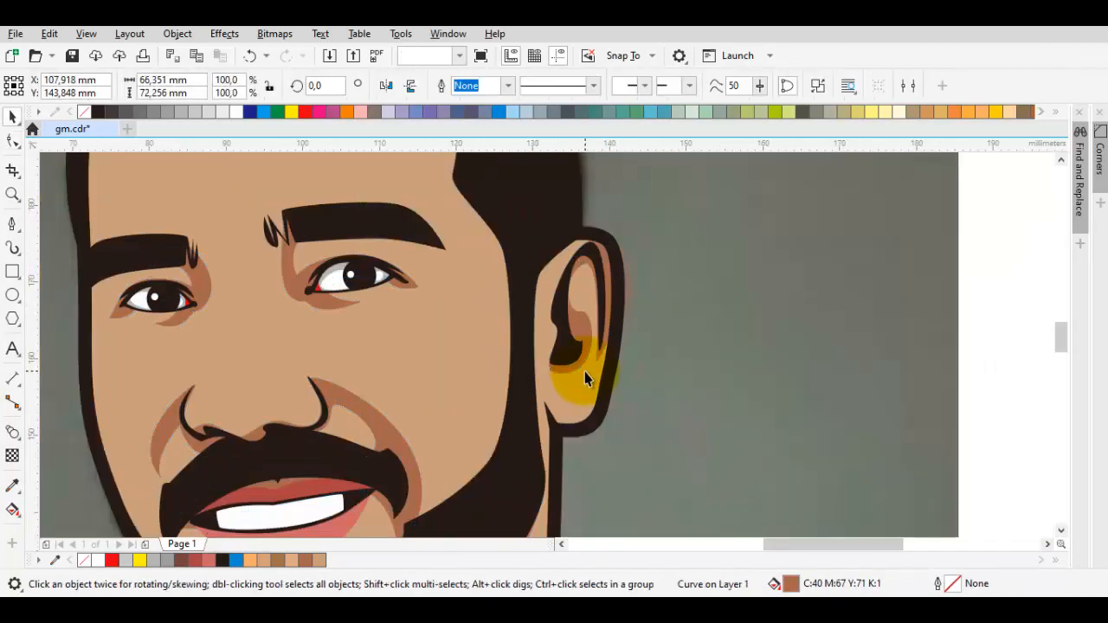
pyautogui.press('Escape')
# Move the black contour's node where the earlobe meets the neck line down about 1 mm
pyautogui.moveTo(584, 371); pyautogui.dragTo(643, 251)
pyautogui.scroll(2, 635, 363)
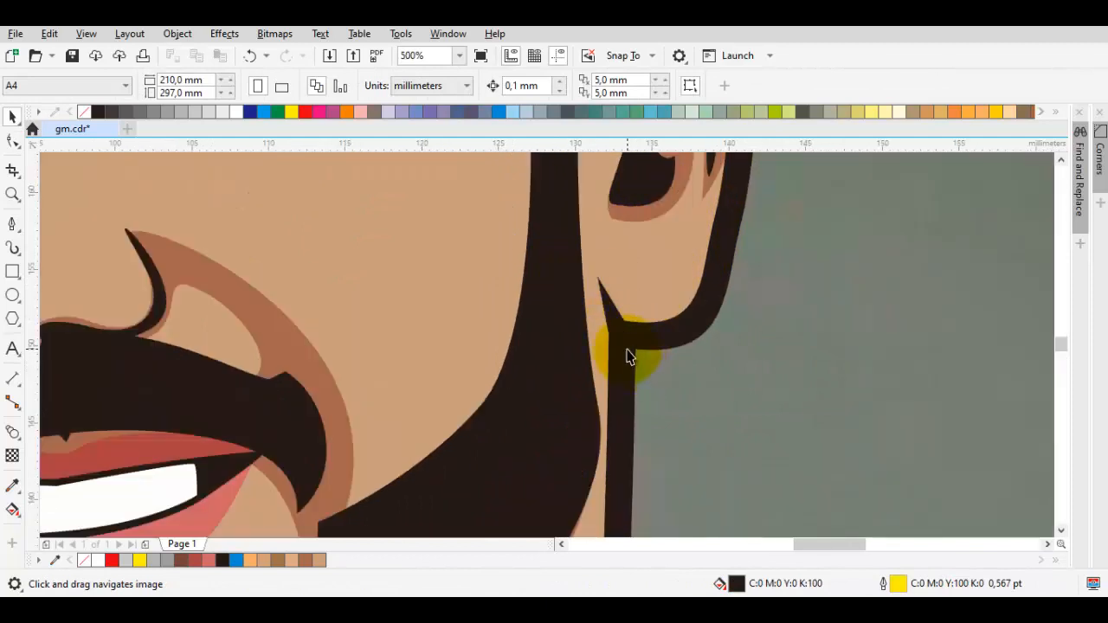
pyautogui.click(633, 361)
pyautogui.press('F10')
pyautogui.scroll(3, 606, 320)
pyautogui.moveTo(582, 324); pyautogui.dragTo(573, 364)
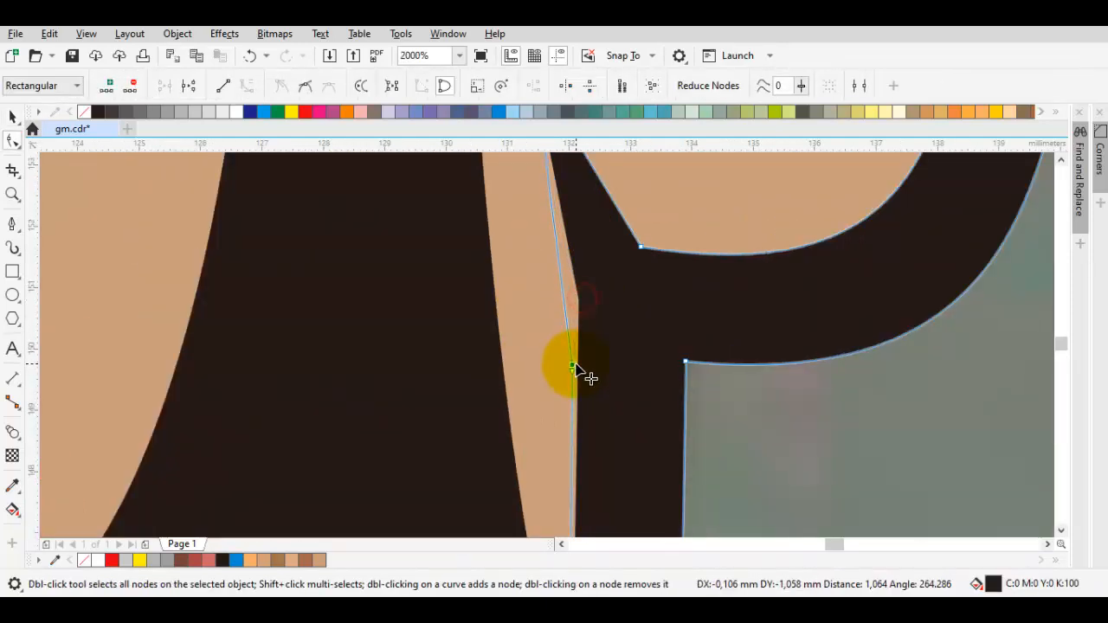
pyautogui.scroll(-2, 578, 362)
pyautogui.press('space')
pyautogui.press('Escape')
# Draw a closed Bézier shadow shape across the earlobe's lower edge and down the narrow strip of neck behind the beard
pyautogui.press('F5')
pyautogui.moveTo(559, 257); pyautogui.dragTo(592, 332)
pyautogui.click(592, 357)
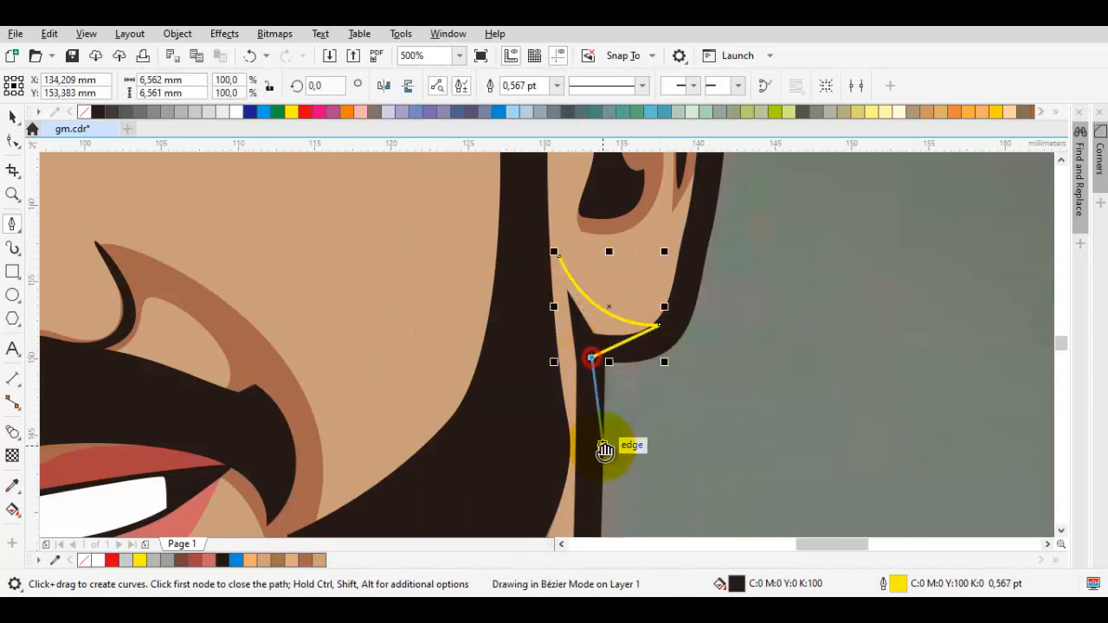
pyautogui.moveTo(593, 485); pyautogui.dragTo(571, 369)
pyautogui.click(571, 370)
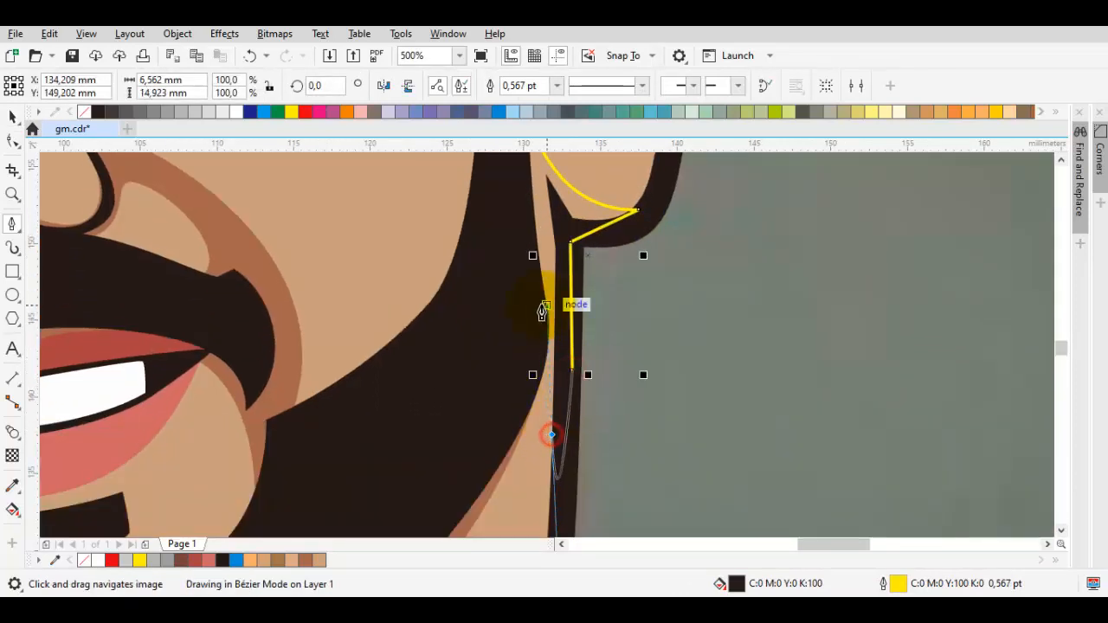
pyautogui.moveTo(546, 305); pyautogui.dragTo(543, 291)
pyautogui.moveTo(526, 208); pyautogui.dragTo(519, 284)
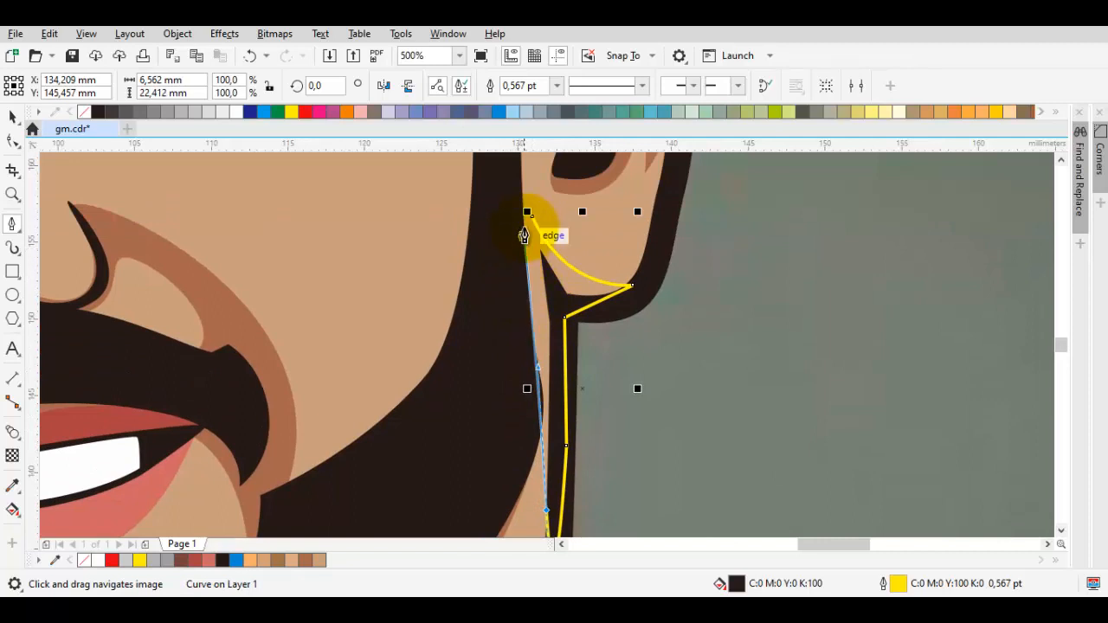
pyautogui.moveTo(507, 335); pyautogui.dragTo(507, 334)
# Weld the new earlobe-and-neck shape with the existing skin shadow shape
pyautogui.press('space')
pyautogui.keyDown('shift'); pyautogui.click(588, 187); pyautogui.keyUp('shift')
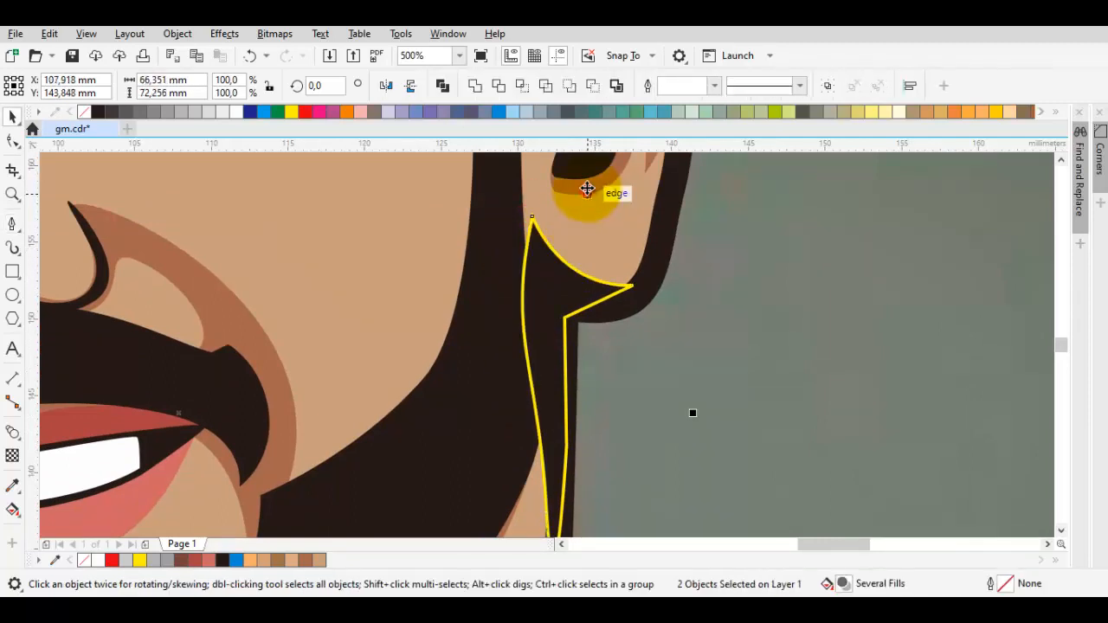
pyautogui.click(481, 84)
pyautogui.scroll(-6, 578, 284)
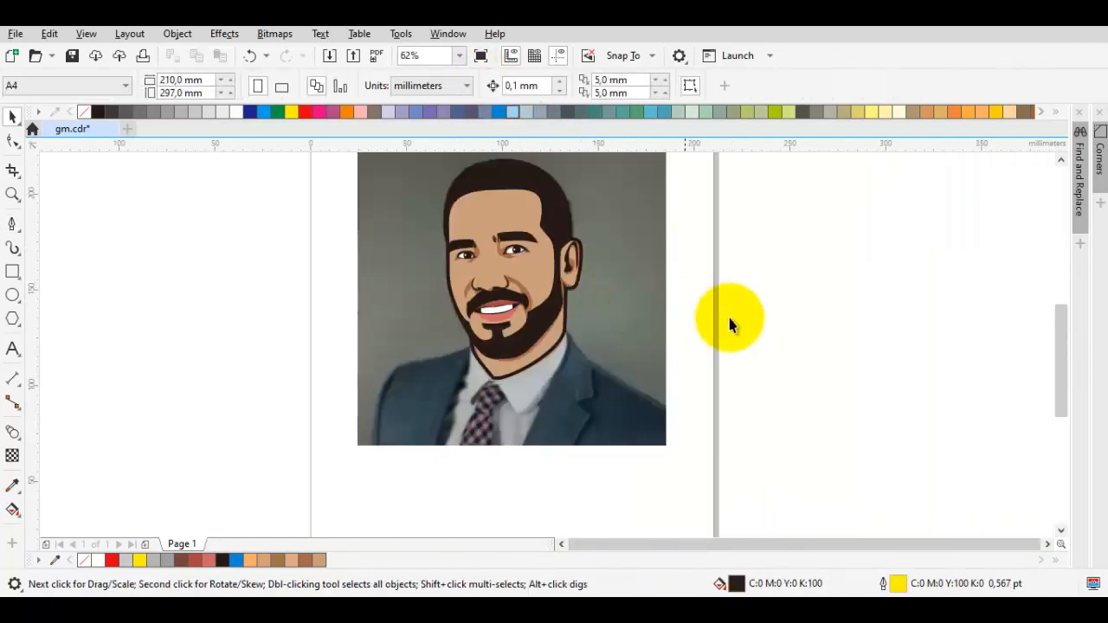
# Select all the vector portrait shapes over the photo and group them
pyautogui.moveTo(621, 343); pyautogui.dragTo(669, 326)
pyautogui.moveTo(717, 293); pyautogui.dragTo(747, 331)
pyautogui.moveTo(828, 406); pyautogui.dragTo(426, 138)
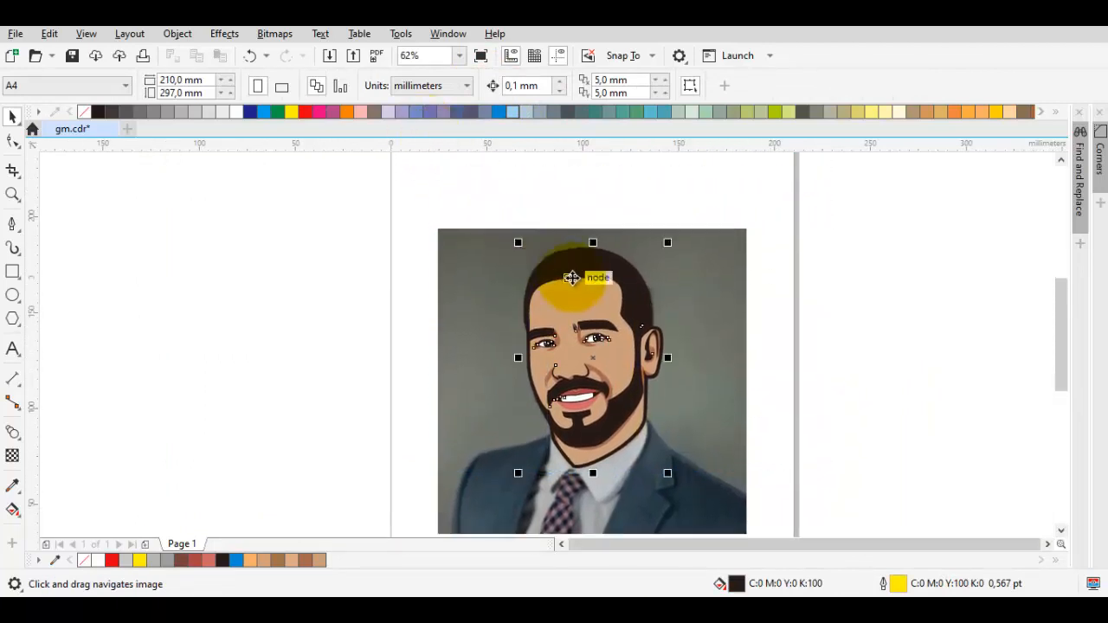
pyautogui.rightClick(574, 276)
pyautogui.click(630, 201)
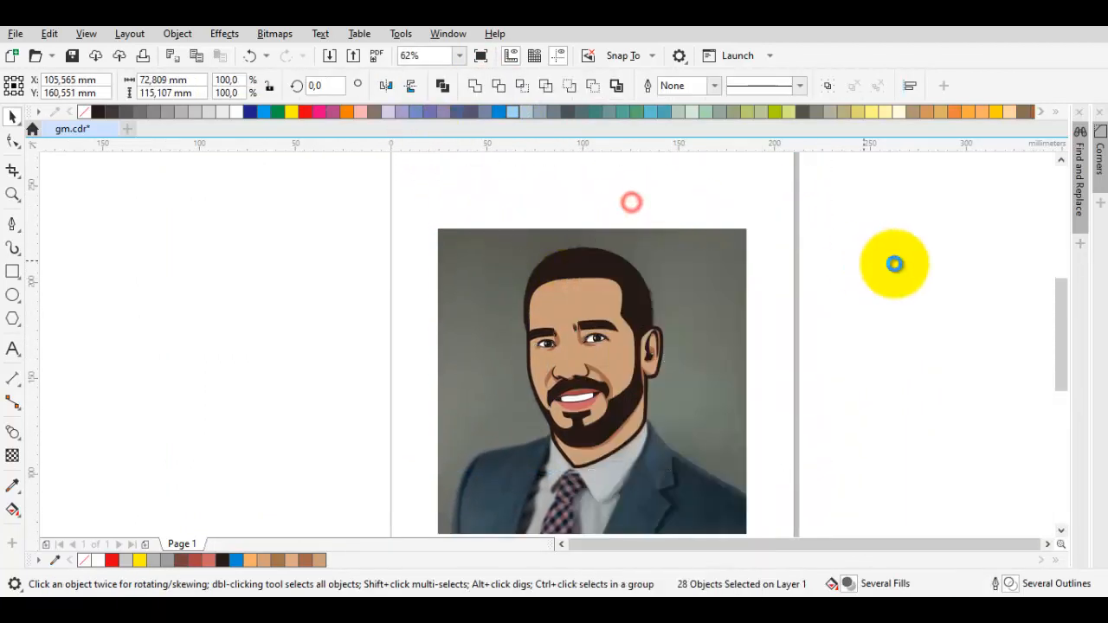
pyautogui.click(895, 263)
pyautogui.moveTo(672, 390); pyautogui.dragTo(772, 208)
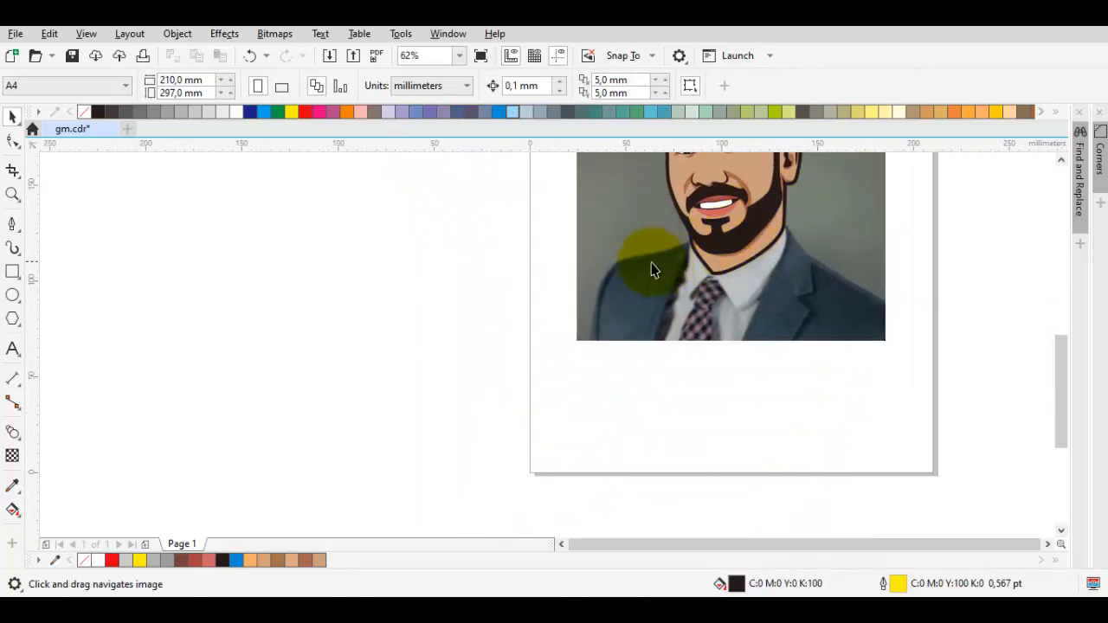
pyautogui.scroll(1, 650, 263)
pyautogui.moveTo(572, 265); pyautogui.dragTo(555, 274)
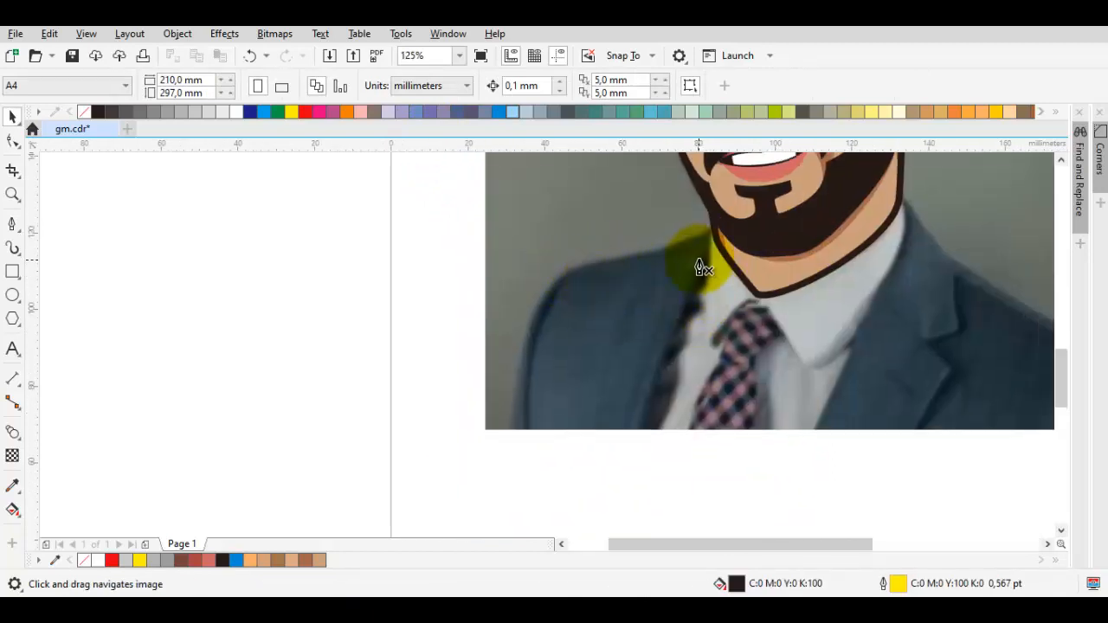
pyautogui.scroll(1, 697, 259)
pyautogui.scroll(-1, 706, 288)
pyautogui.moveTo(703, 314); pyautogui.dragTo(641, 374)
pyautogui.scroll(1, 640, 306)
pyautogui.click(747, 242)
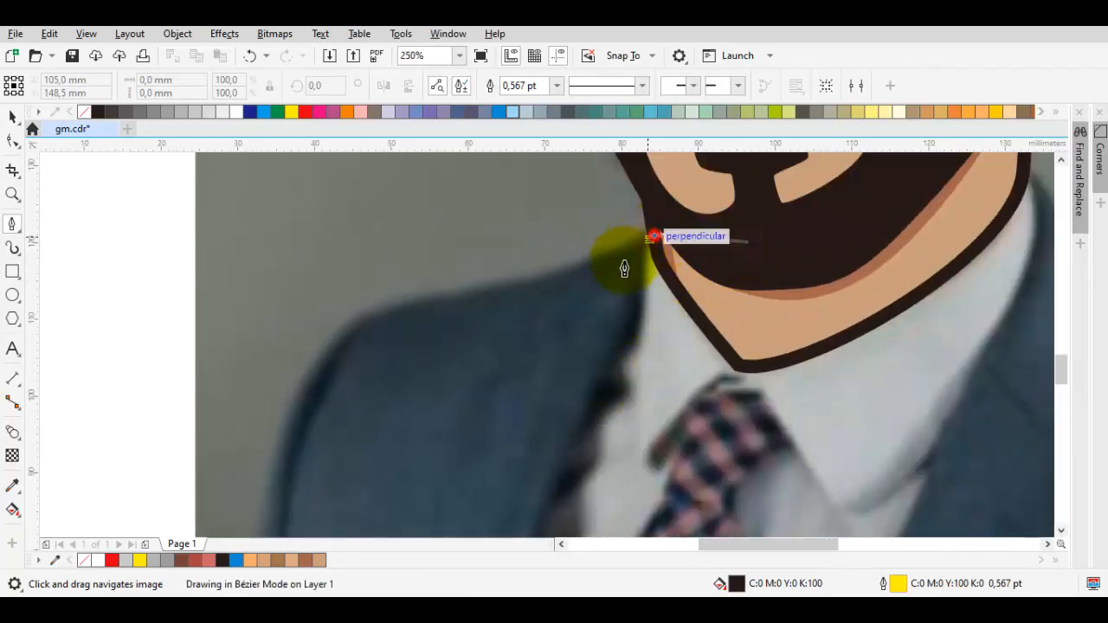
pyautogui.moveTo(616, 278); pyautogui.dragTo(616, 283)
pyautogui.moveTo(639, 376); pyautogui.dragTo(618, 289)
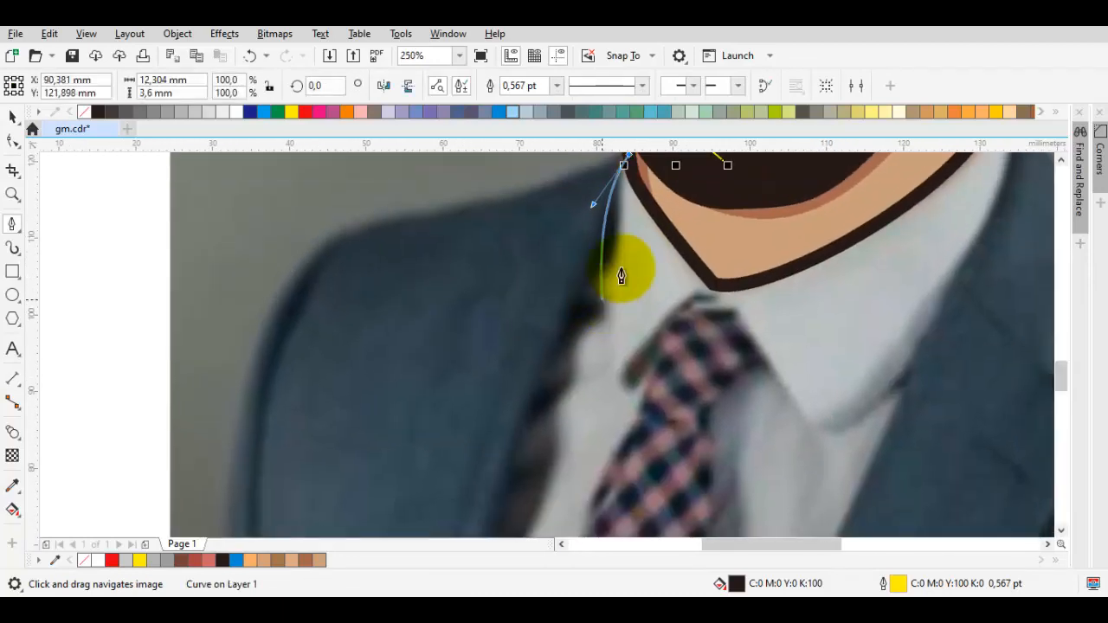
pyautogui.press('space')
pyautogui.moveTo(640, 242); pyautogui.dragTo(641, 294)
pyautogui.press('Escape')
pyautogui.press('space')
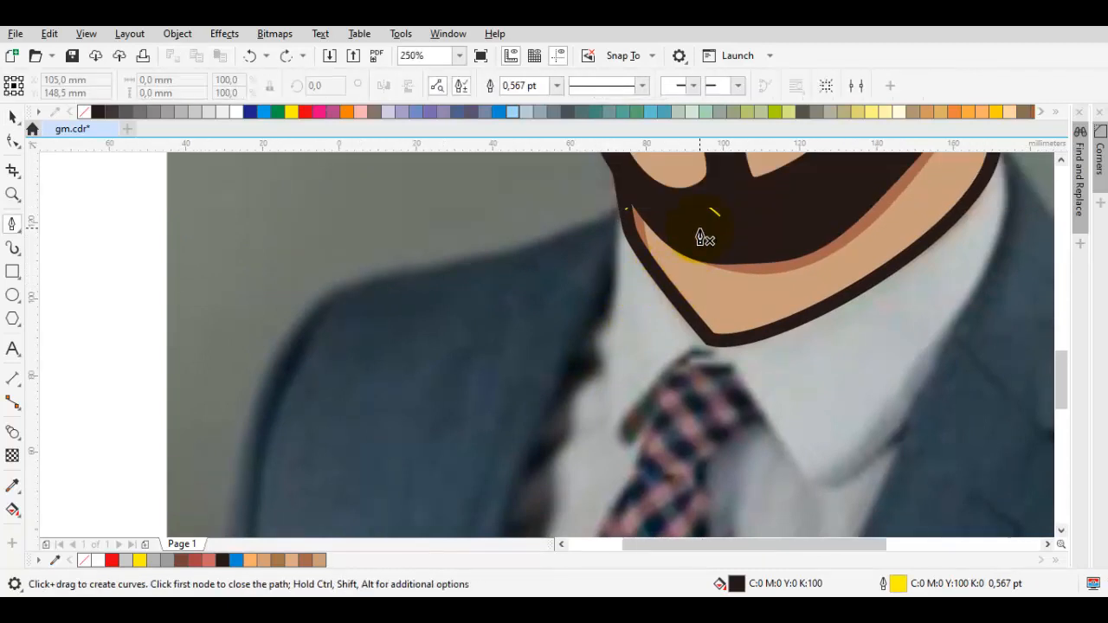
pyautogui.hotkey('ctrl', 'z')
# Trace the shirt collar as one closed Bézier shape, following both collar points and closing it across the beard and neck
pyautogui.moveTo(608, 235); pyautogui.dragTo(604, 242)
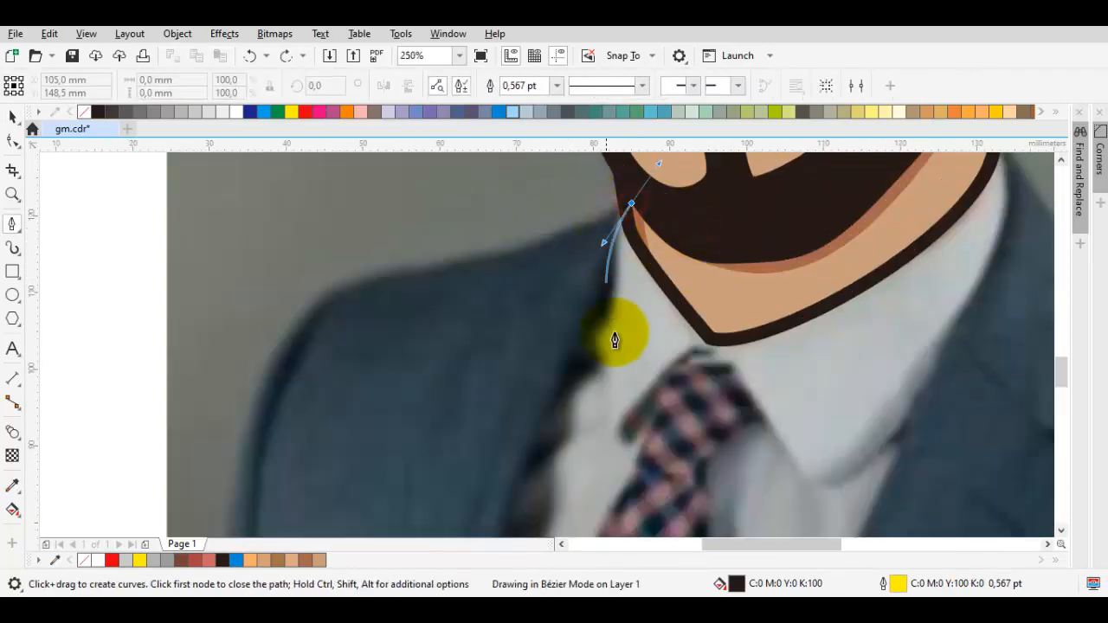
pyautogui.moveTo(616, 361); pyautogui.dragTo(603, 339)
pyautogui.click(603, 340)
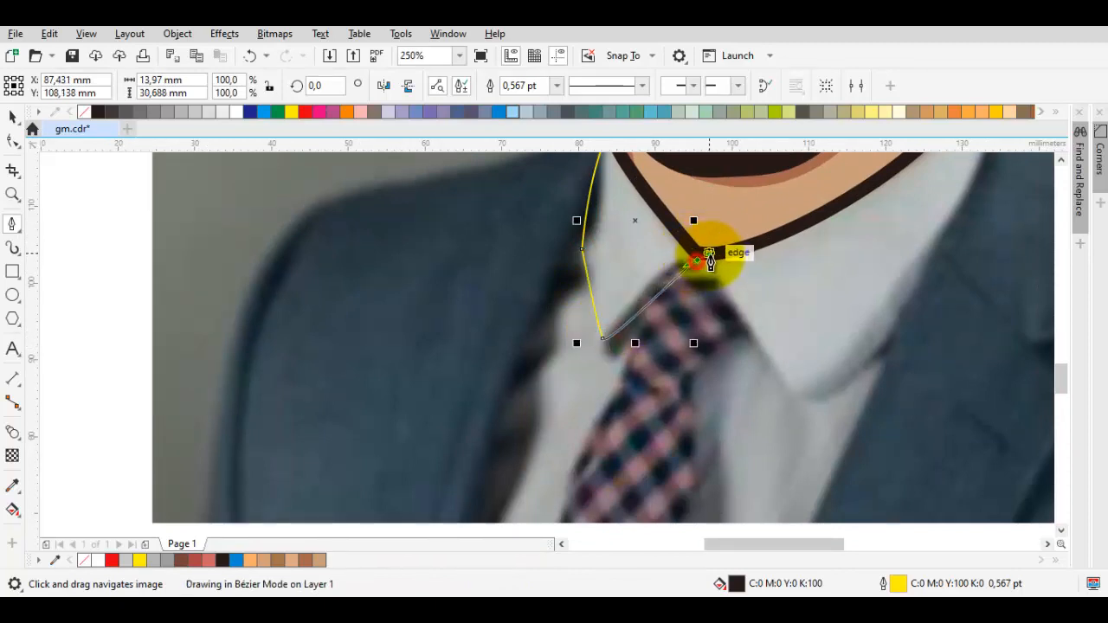
pyautogui.moveTo(709, 258); pyautogui.dragTo(815, 408)
pyautogui.moveTo(906, 337); pyautogui.dragTo(814, 382)
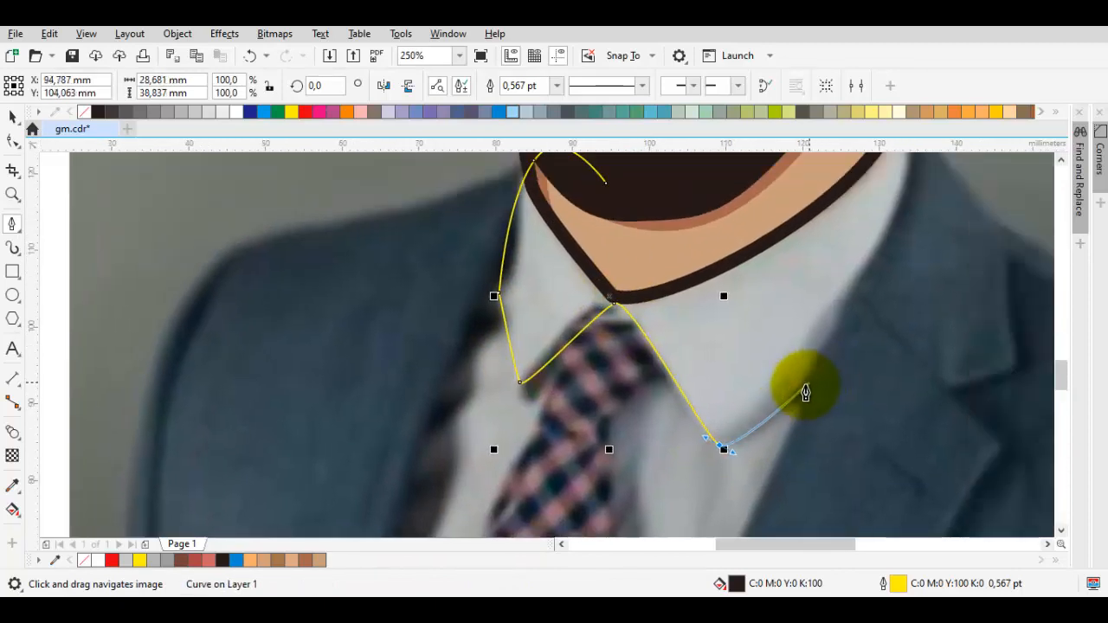
pyautogui.click(804, 396)
pyautogui.moveTo(860, 223); pyautogui.dragTo(828, 328)
pyautogui.scroll(-1, 835, 316)
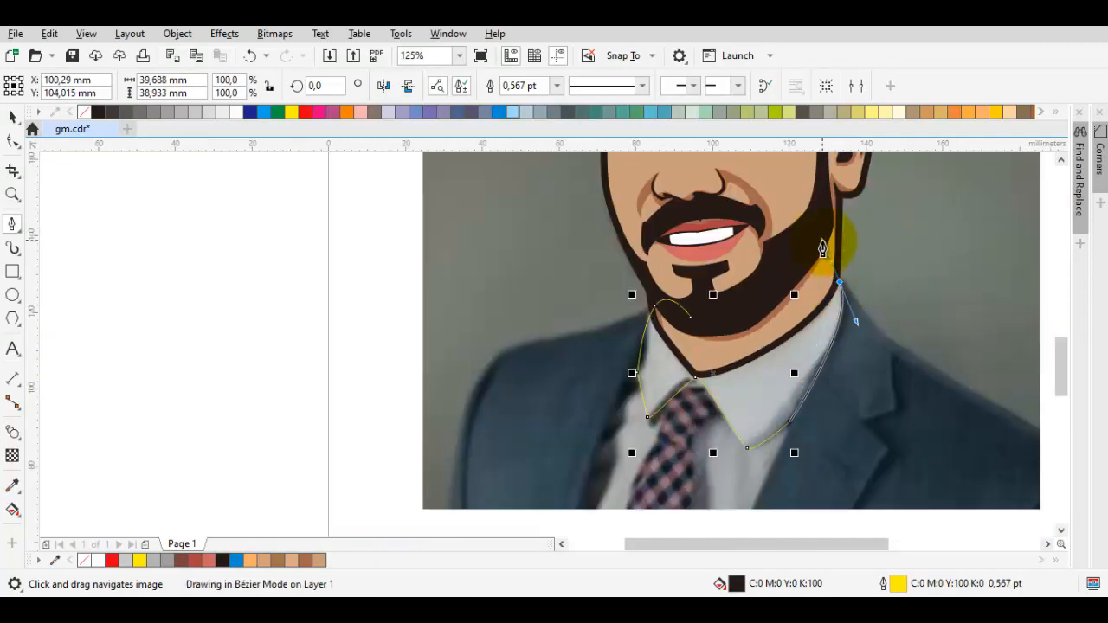
pyautogui.click(698, 328)
pyautogui.click(698, 328)
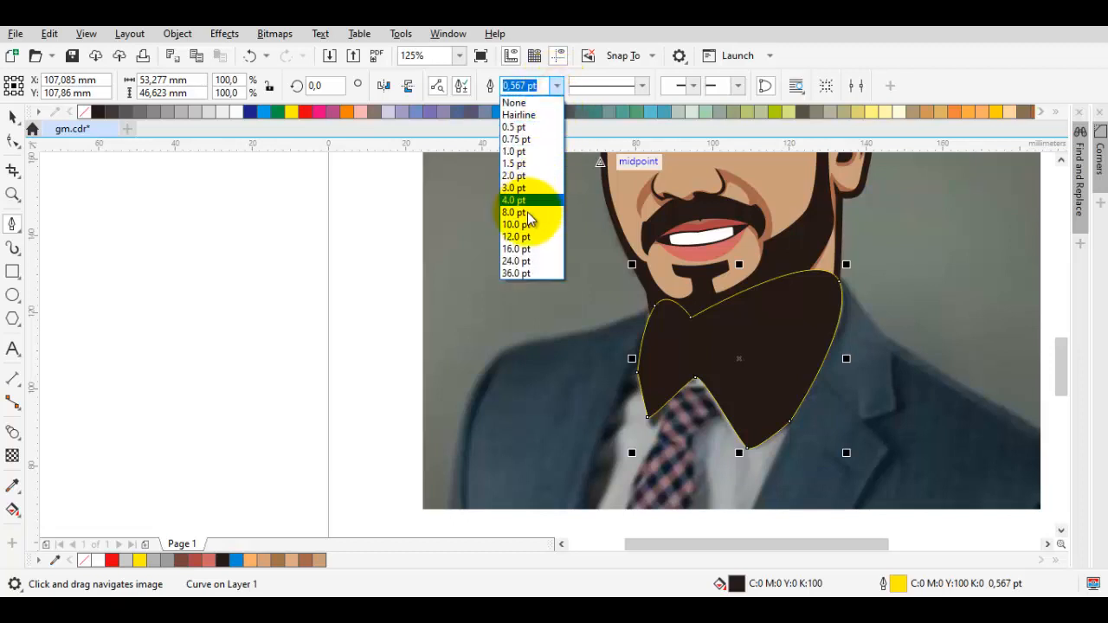
# Set the collar's outline to 4.0 pt and order the collar directly in front of the photo, behind the portrait
pyautogui.click(527, 199)
pyautogui.scroll(2, 789, 321)
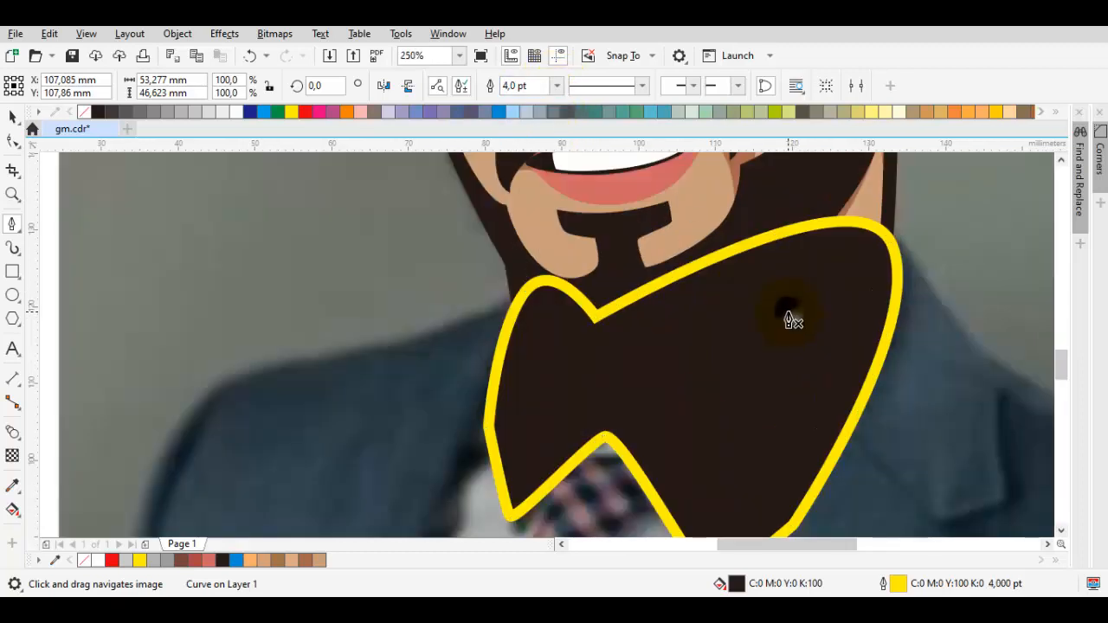
pyautogui.rightClick(790, 320)
pyautogui.moveTo(869, 251)
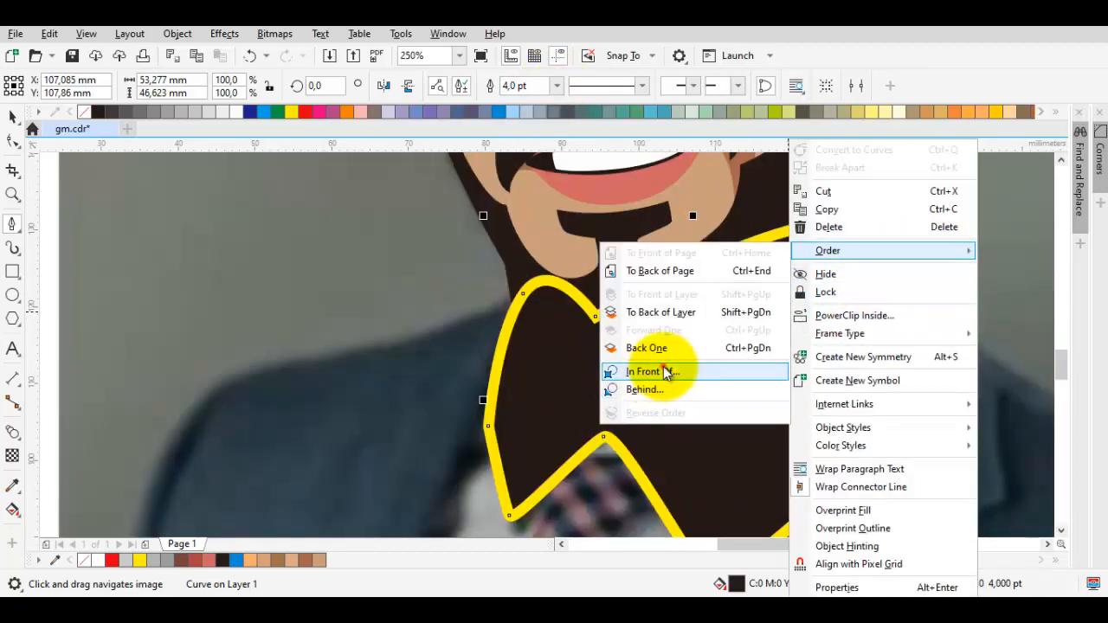
pyautogui.click(663, 371)
pyautogui.click(946, 305)
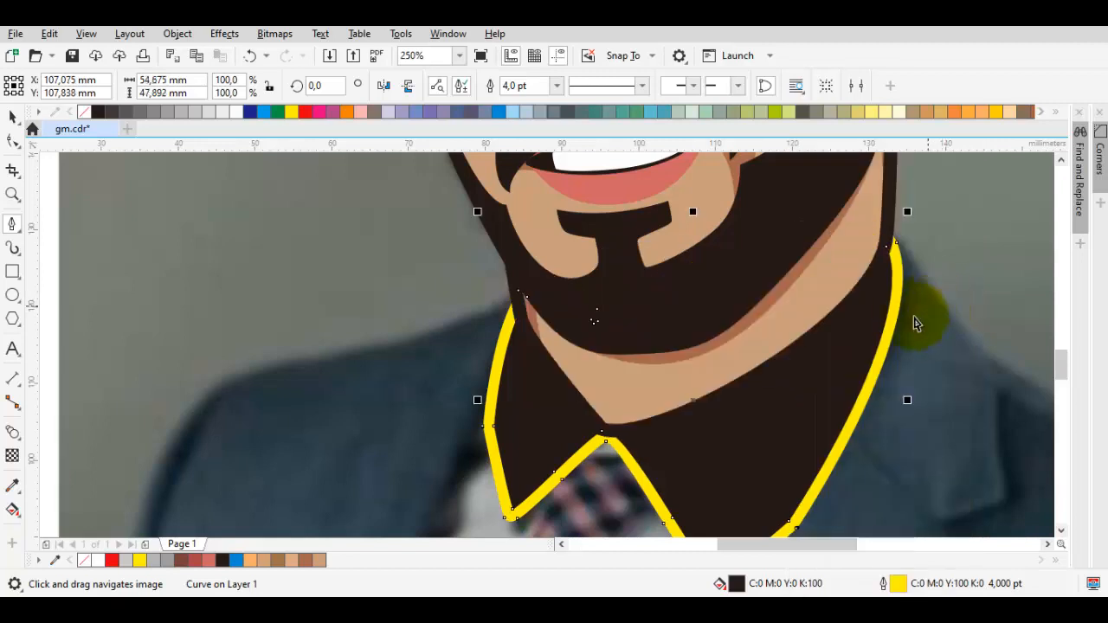
# Recolor the collar's outline shape with black sampled from the contour, and fill the collar with light grey K20
pyautogui.scroll(2, 487, 412)
pyautogui.press('i')
pyautogui.click(527, 410)
pyautogui.click(493, 416)
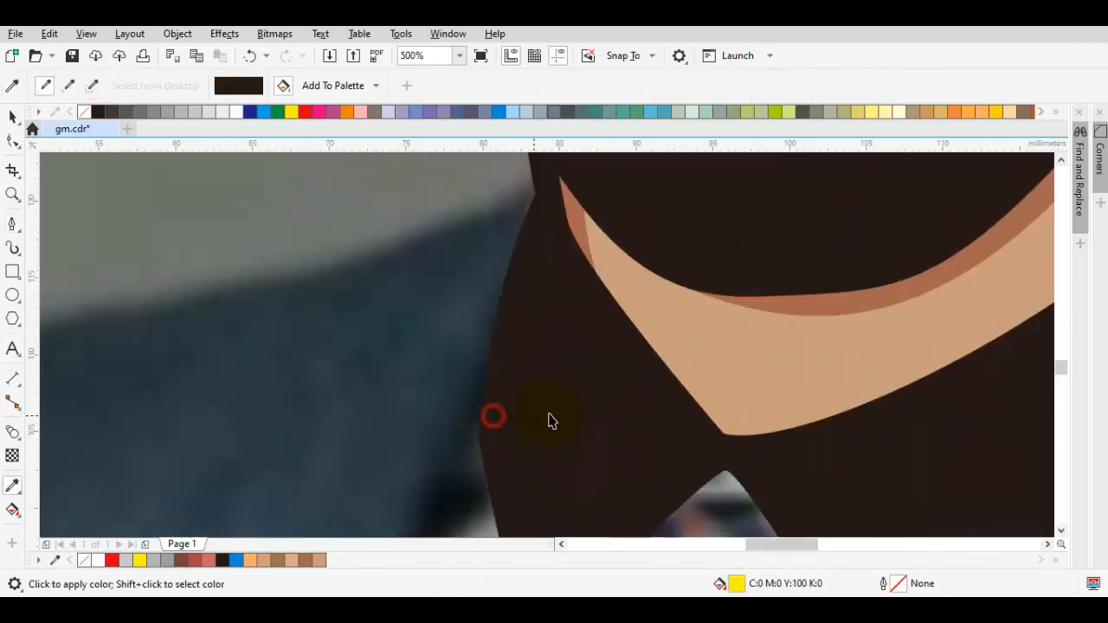
pyautogui.press('space')
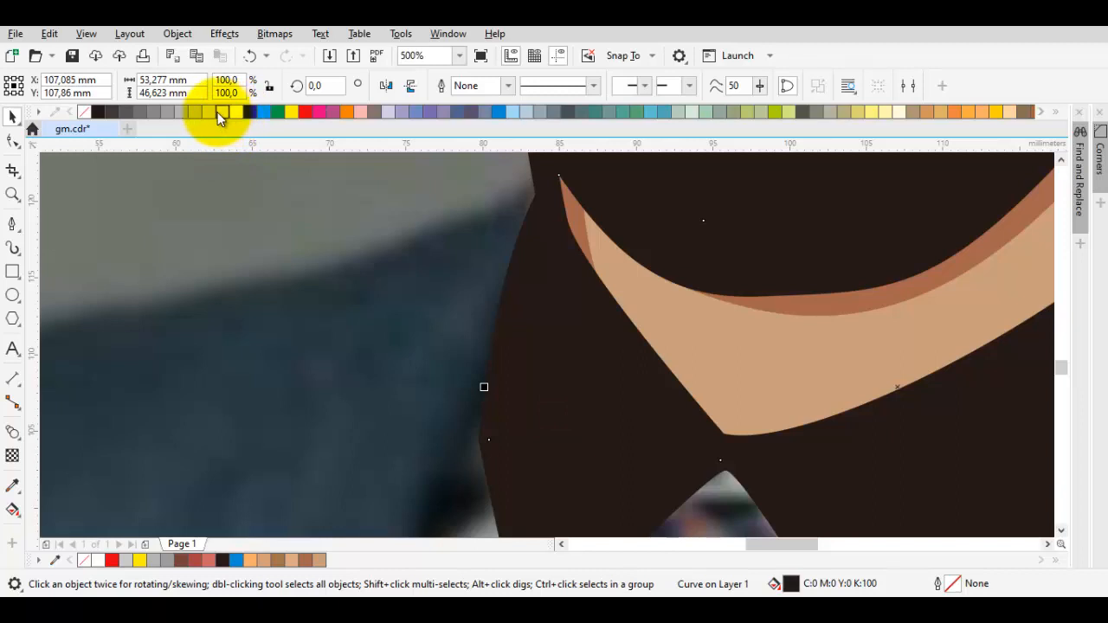
pyautogui.scroll(-4, 453, 309)
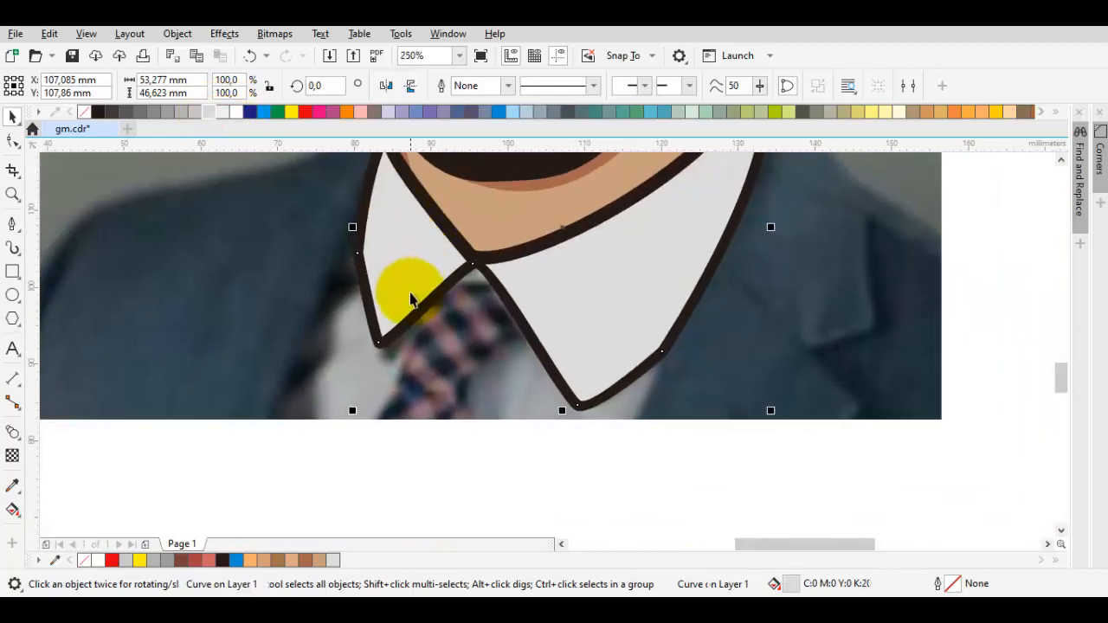
pyautogui.press('Escape')
# Trace the tie with Bézier curves from the photo's lower edge up under the collar and back down its other side
pyautogui.scroll(2, 435, 350)
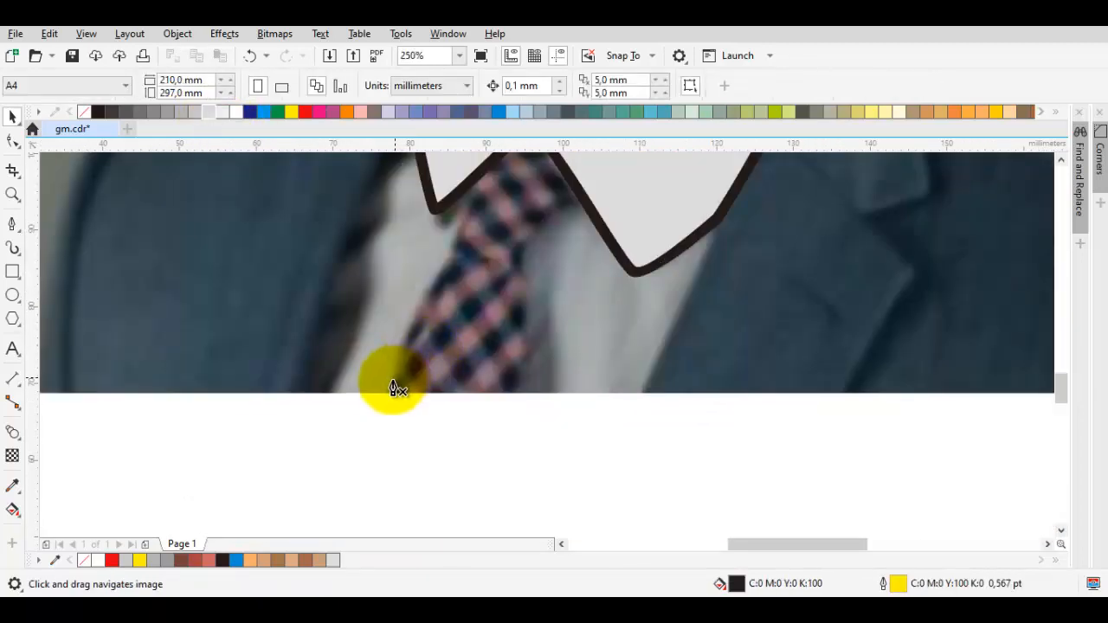
pyautogui.scroll(1, 390, 390)
pyautogui.press('p')
pyautogui.moveTo(385, 387); pyautogui.dragTo(405, 287)
pyautogui.moveTo(447, 245); pyautogui.dragTo(419, 304)
pyautogui.moveTo(425, 296); pyautogui.dragTo(449, 187)
pyautogui.moveTo(551, 175); pyautogui.dragTo(586, 246)
pyautogui.moveTo(586, 243)
pyautogui.mouseDown()
pyautogui.moveTo(489, 321)
pyautogui.moveTo(514, 440)
pyautogui.mouseUp()
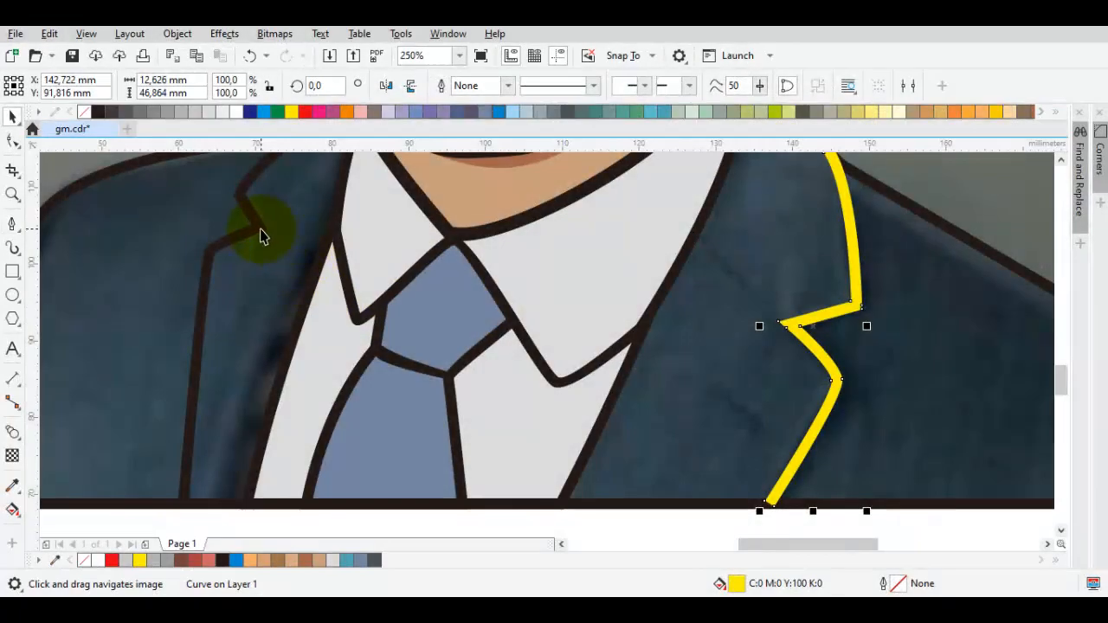
# Weld the yellow lapel line to the black lapel line across the jacket, and fill the suit with a dark blue-grey shade
pyautogui.keyDown('shift'); pyautogui.click(260, 230); pyautogui.keyUp('shift')
pyautogui.click(479, 84)
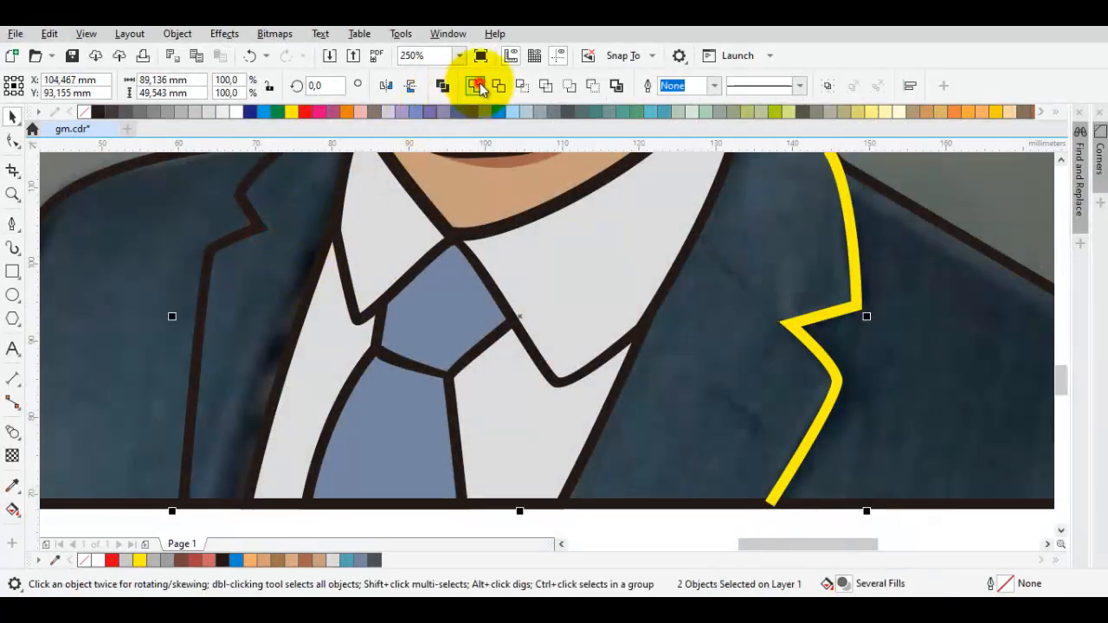
pyautogui.scroll(-1, 704, 281)
pyautogui.click(820, 321)
pyautogui.click(568, 111)
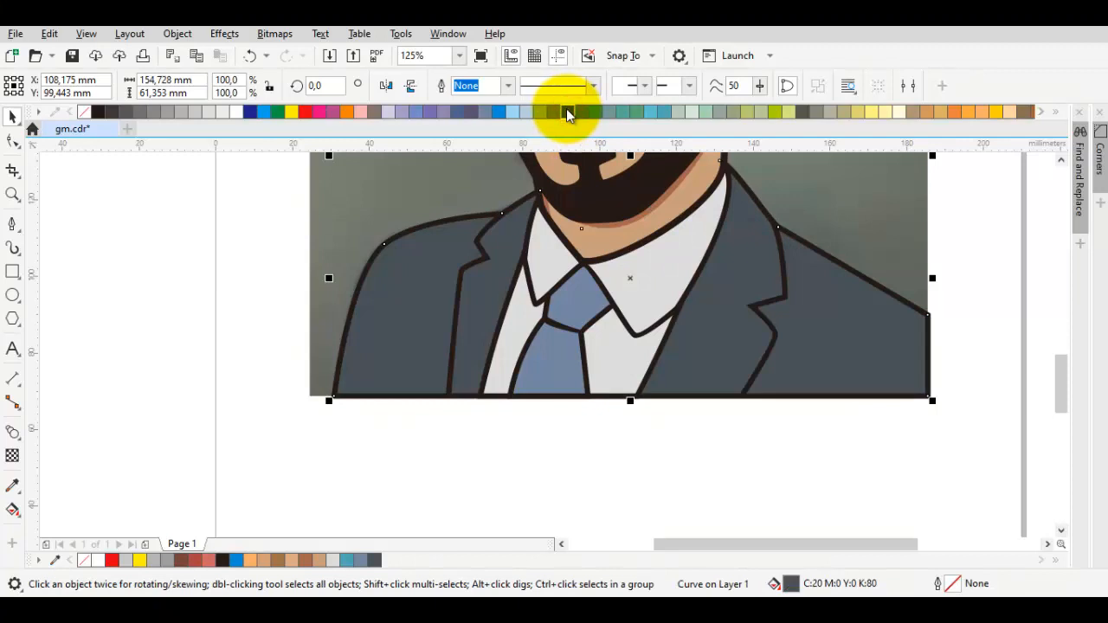
pyautogui.moveTo(565, 110); pyautogui.dragTo(630, 150)
pyautogui.click(973, 343)
# Place a copy of the complete vector portrait on the empty area left of the page and group its shapes
pyautogui.scroll(-1, 958, 350)
pyautogui.moveTo(964, 372); pyautogui.dragTo(542, 289)
pyautogui.scroll(-2, 804, 439)
pyautogui.moveTo(754, 321); pyautogui.dragTo(418, 261)
pyautogui.rightClick(394, 259)
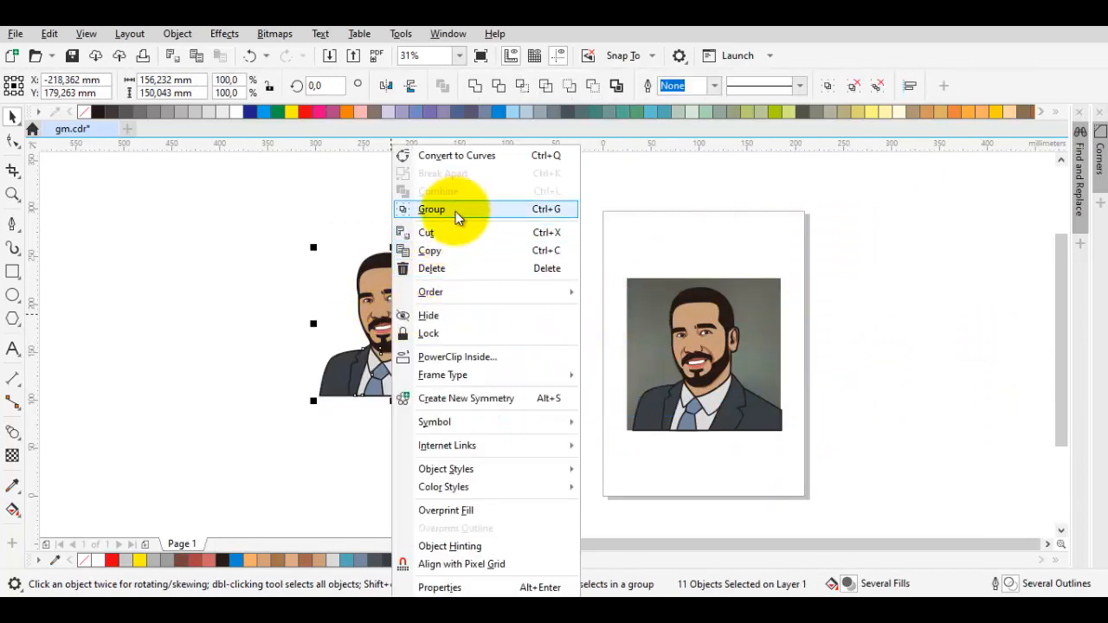
pyautogui.click(456, 209)
pyautogui.rightClick(394, 252)
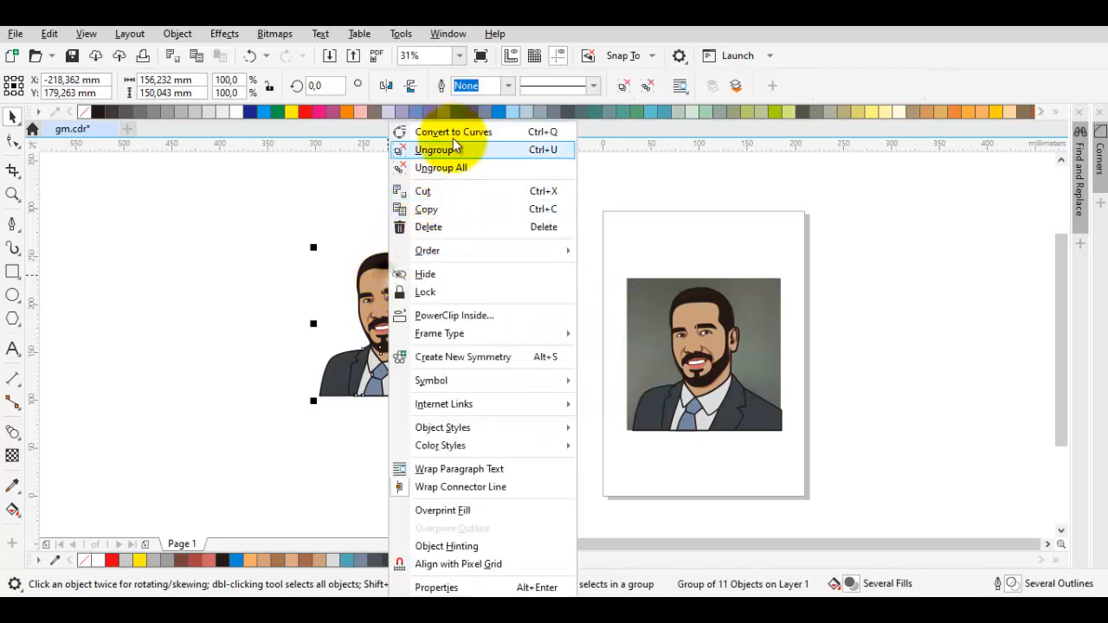
pyautogui.press('Escape')
pyautogui.click(465, 331)
# Draw a rectangle about 162 × 160 mm, matching the photo's extent, and centre it horizontally and vertically on the grouped portrait copy
pyautogui.scroll(1, 373, 331)
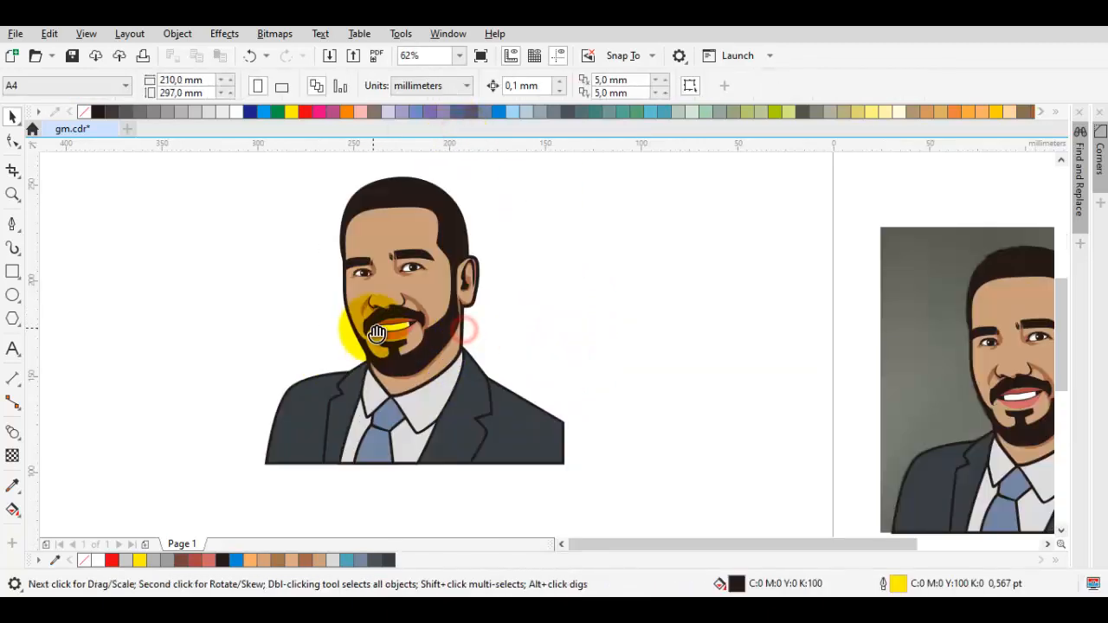
pyautogui.moveTo(398, 328); pyautogui.dragTo(406, 329)
pyautogui.scroll(-1, 510, 322)
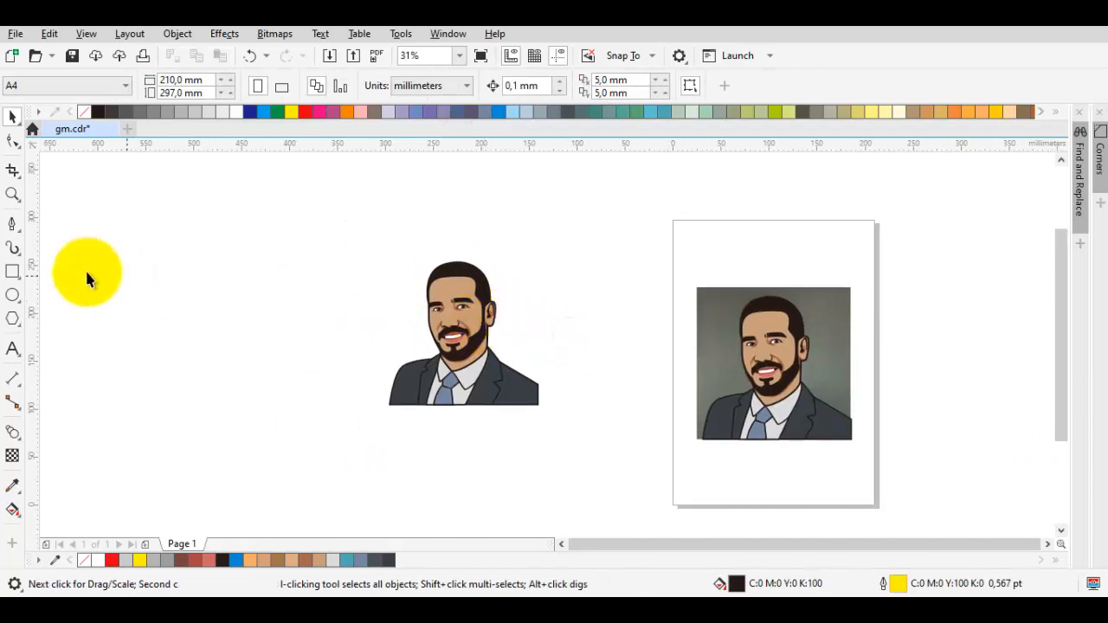
pyautogui.click(17, 271)
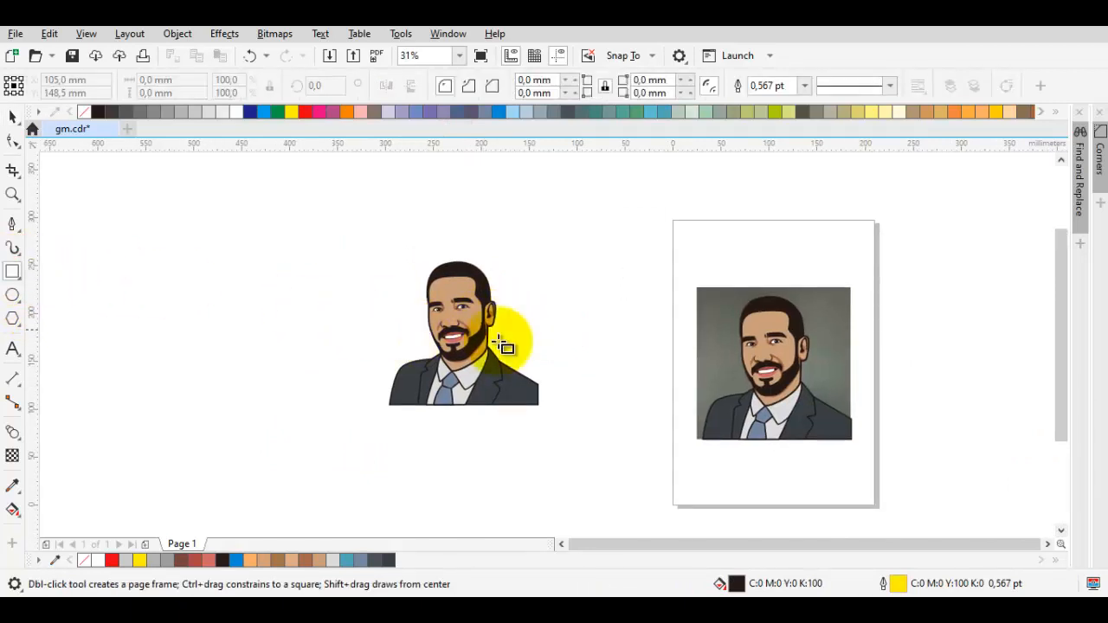
pyautogui.moveTo(698, 286); pyautogui.dragTo(857, 439)
pyautogui.press('space')
pyautogui.moveTo(722, 364); pyautogui.dragTo(585, 359)
pyautogui.keyDown('shift'); pyautogui.click(465, 332); pyautogui.keyUp('shift')
pyautogui.press('c')
pyautogui.press('e')
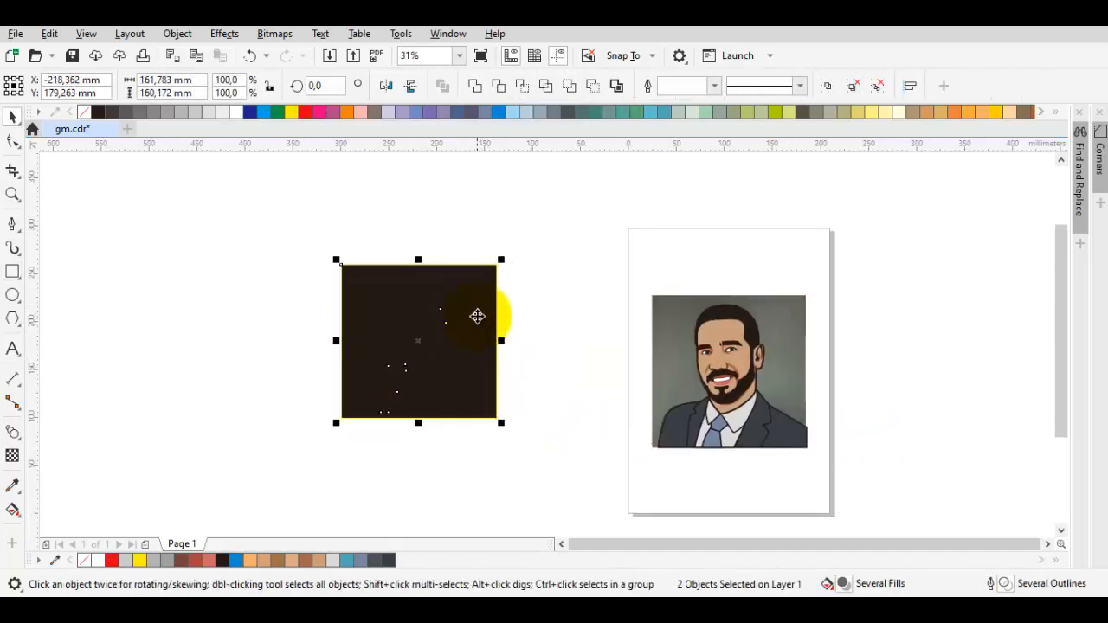
# Send the rectangle behind the portrait copy and fill it with white
pyautogui.click(446, 306)
pyautogui.hotkey('shift', 'pagedown')
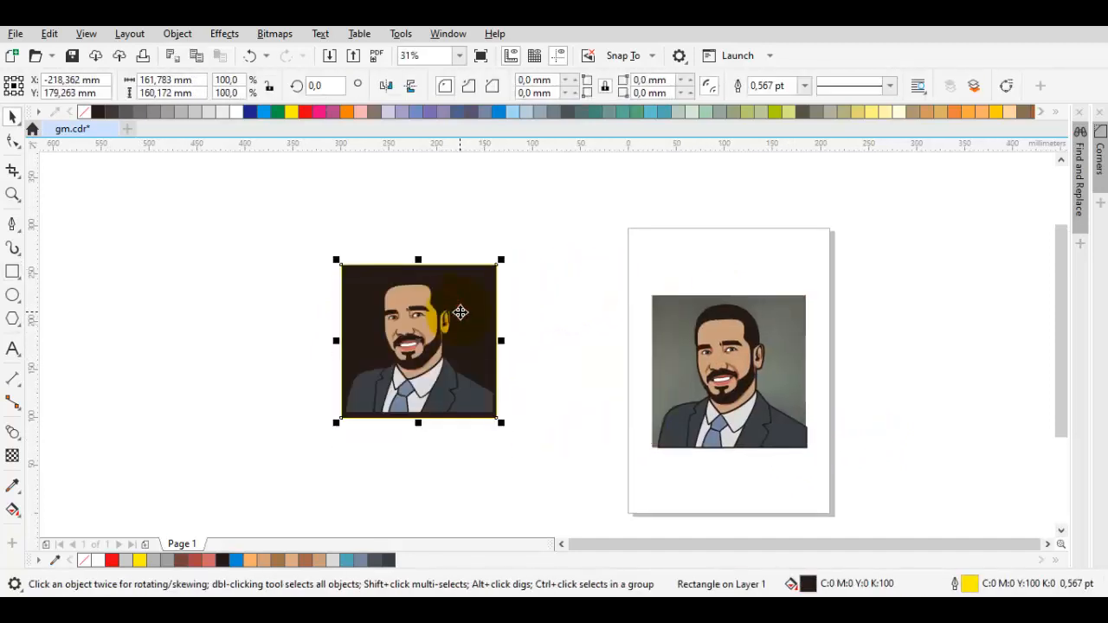
pyautogui.click(234, 112)
# Move the portrait group to the rectangle's lower right corner and enlarge it to 105,3 % so the suit overlaps the rectangle's edges
pyautogui.scroll(3, 423, 424)
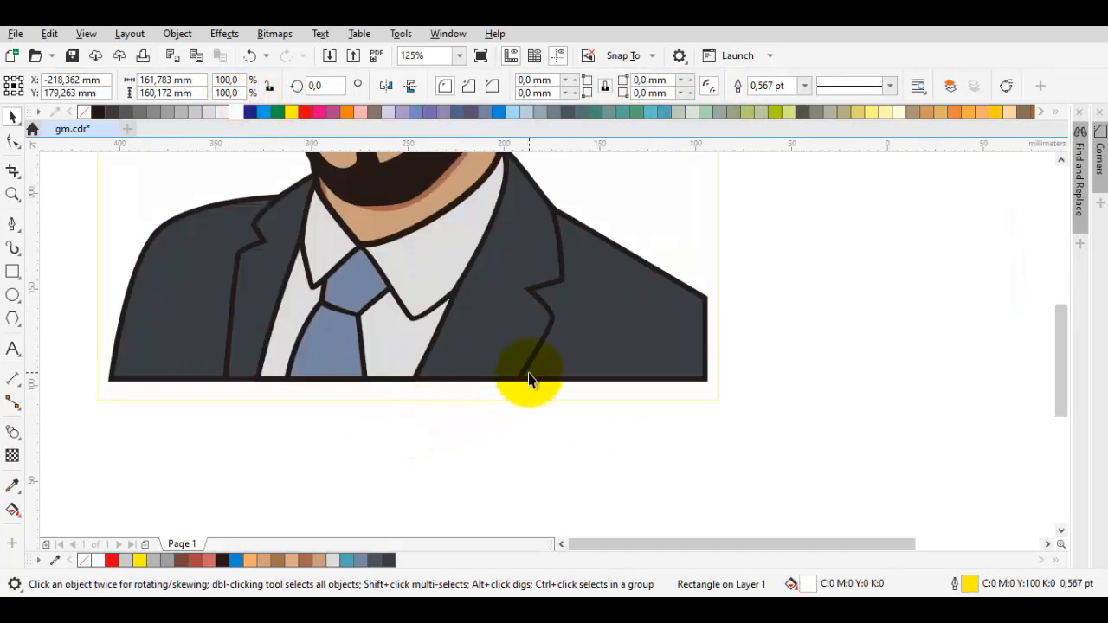
pyautogui.scroll(-2, 537, 342)
pyautogui.moveTo(536, 341); pyautogui.dragTo(507, 445)
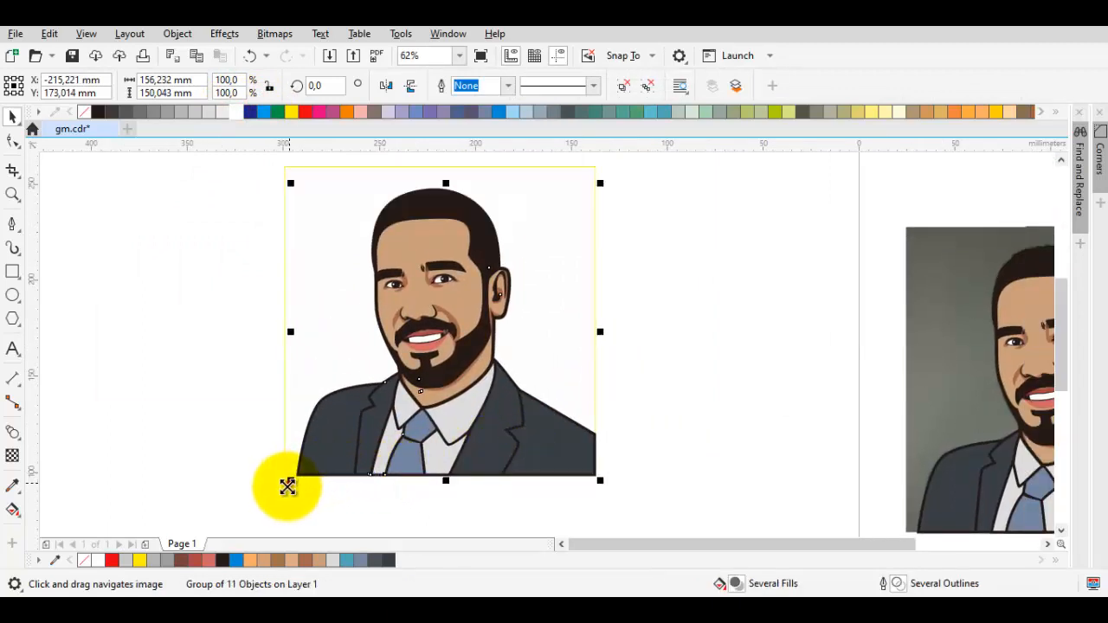
pyautogui.moveTo(287, 486); pyautogui.dragTo(272, 500)
pyautogui.scroll(1, 571, 391)
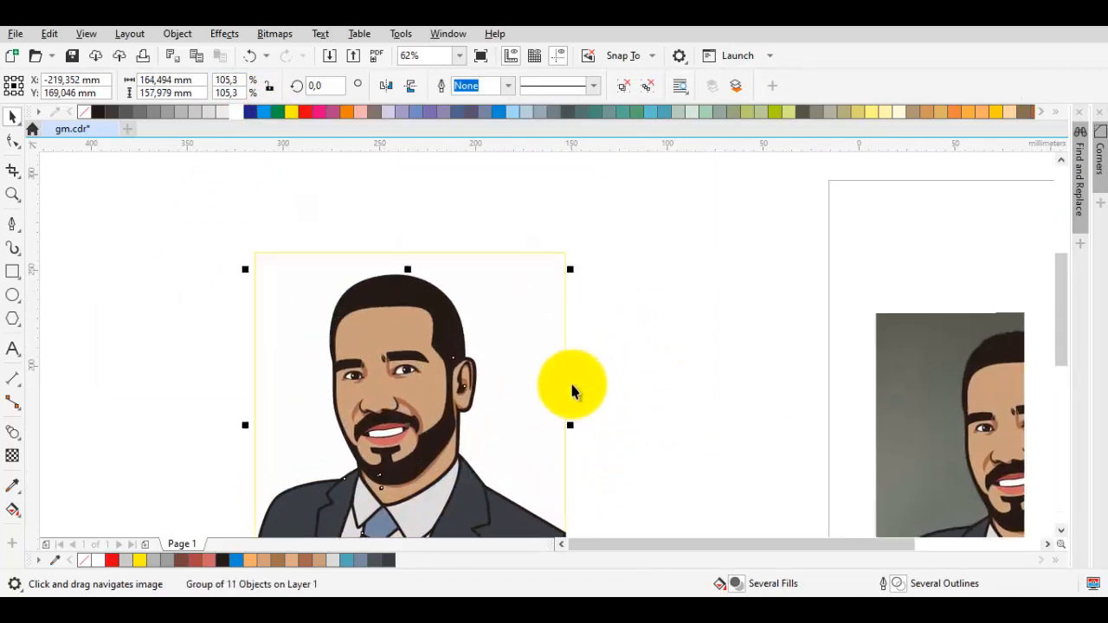
pyautogui.click(431, 335)
pyautogui.moveTo(431, 335)
pyautogui.mouseDown()
pyautogui.moveTo(458, 339)
pyautogui.moveTo(412, 331)
pyautogui.mouseUp()
pyautogui.click(405, 331)
pyautogui.moveTo(396, 344); pyautogui.dragTo(479, 226)
# PowerClip the portrait group inside the white rectangle
pyautogui.rightClick(478, 225)
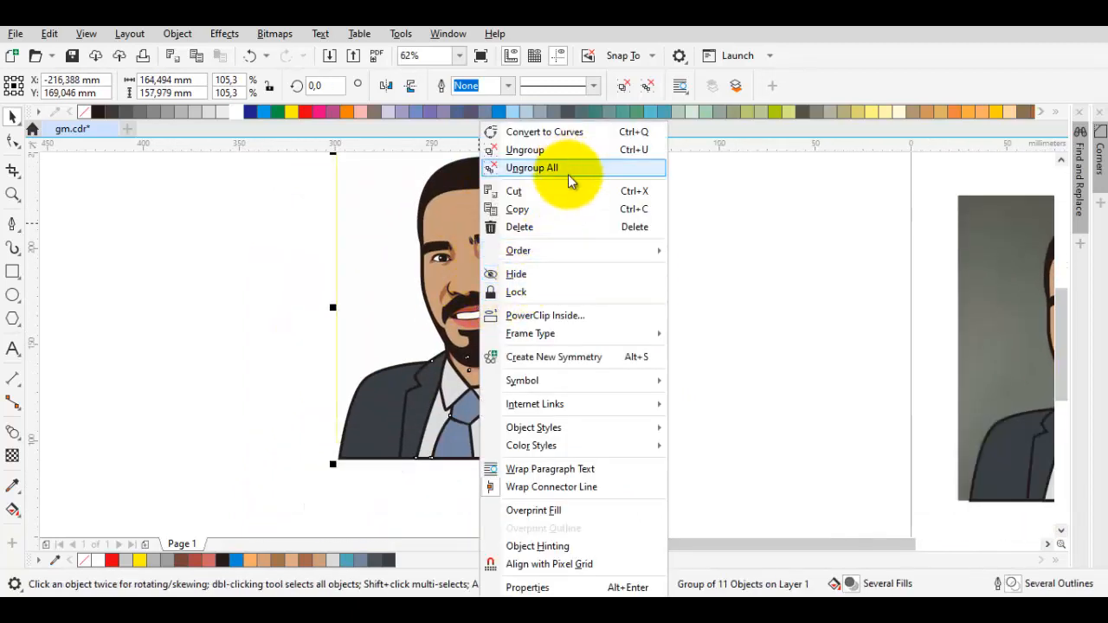
pyautogui.click(559, 322)
pyautogui.click(563, 296)
pyautogui.click(725, 296)
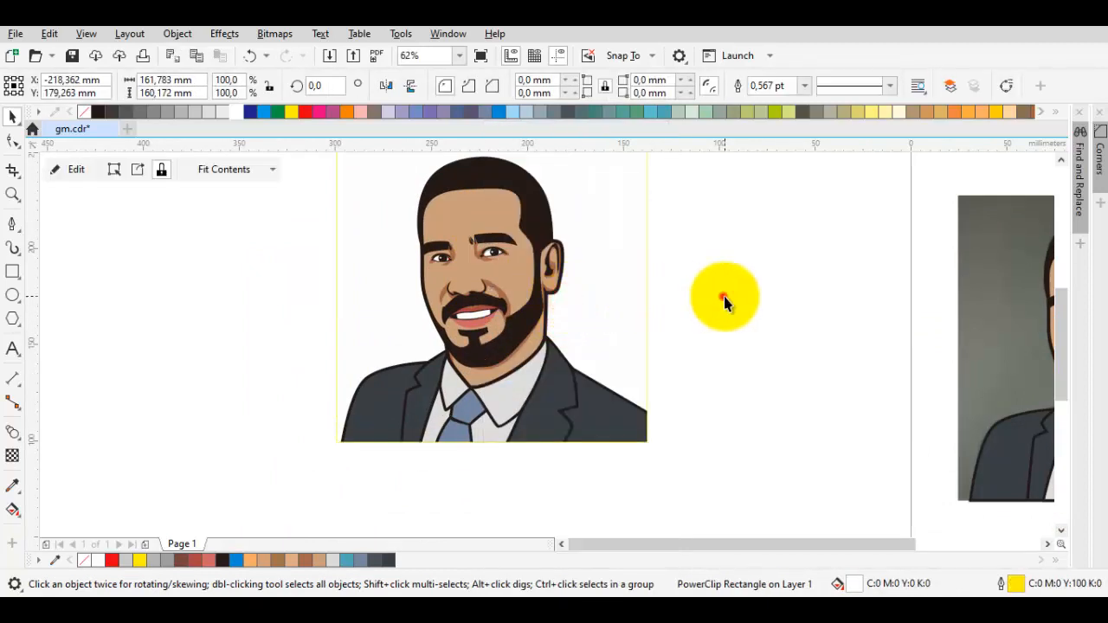
# Select the portrait group inside the PowerClip frame and shift it slightly to the left and up
pyautogui.click(604, 297)
pyautogui.moveTo(573, 305); pyautogui.dragTo(533, 359)
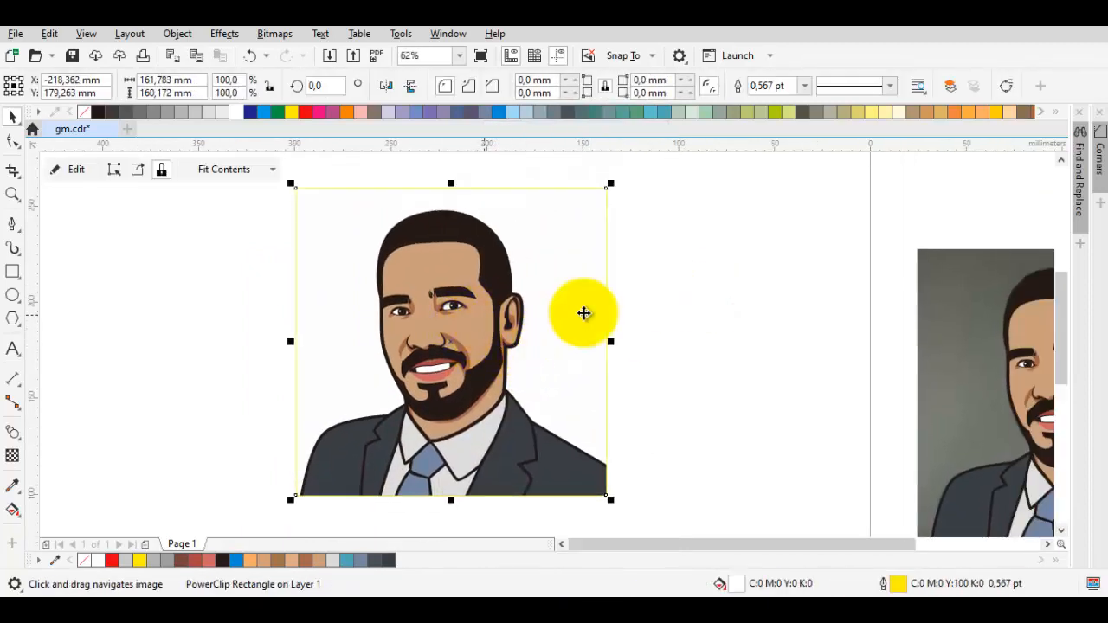
pyautogui.click(695, 309)
pyautogui.keyDown('ctrl'); pyautogui.click(449, 296); pyautogui.keyUp('ctrl')
pyautogui.scroll(5, 606, 480)
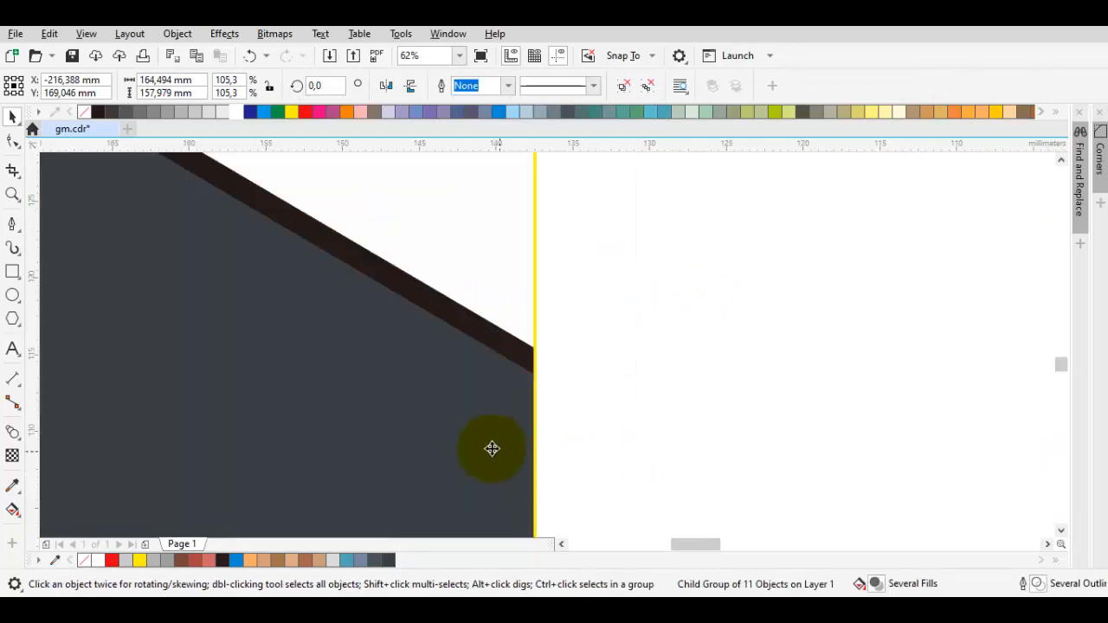
pyautogui.scroll(-7, 467, 437)
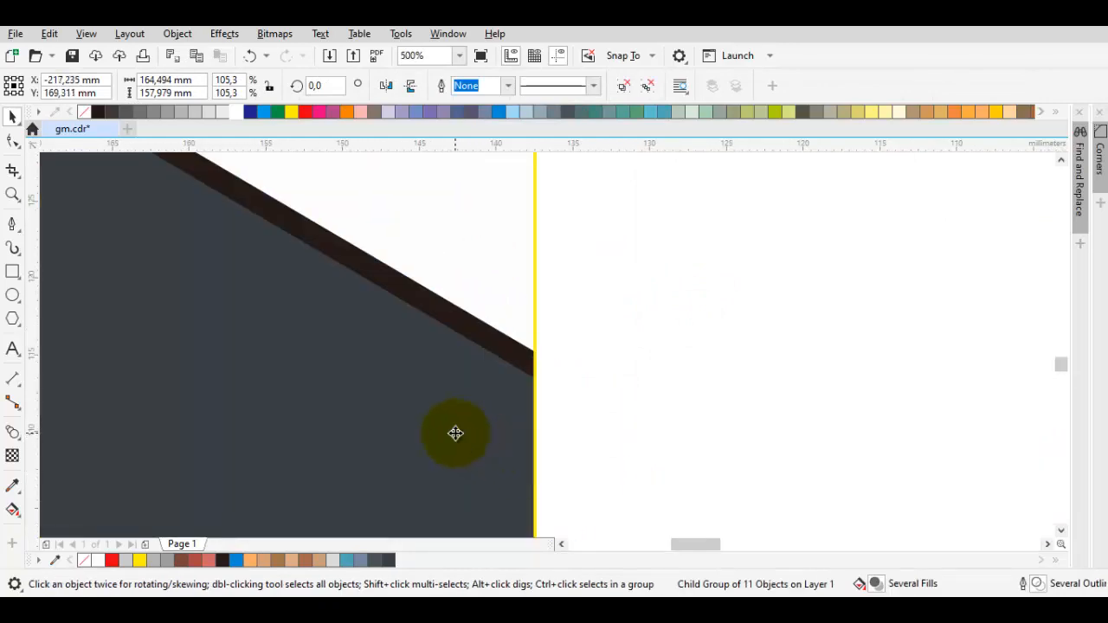
pyautogui.click(523, 401)
pyautogui.scroll(1, 428, 368)
pyautogui.moveTo(415, 363); pyautogui.dragTo(525, 364)
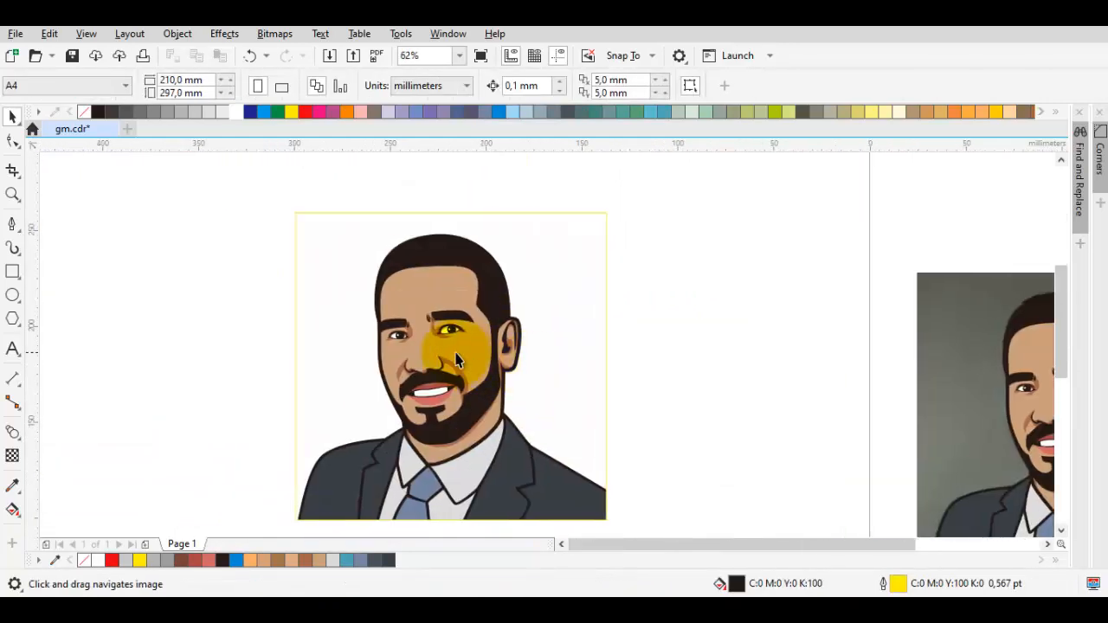
# Try a light green background on the PowerClip frame, settle on muted yellow C0 M0 Y60 K20, and remove the frame's outline
pyautogui.click(457, 353)
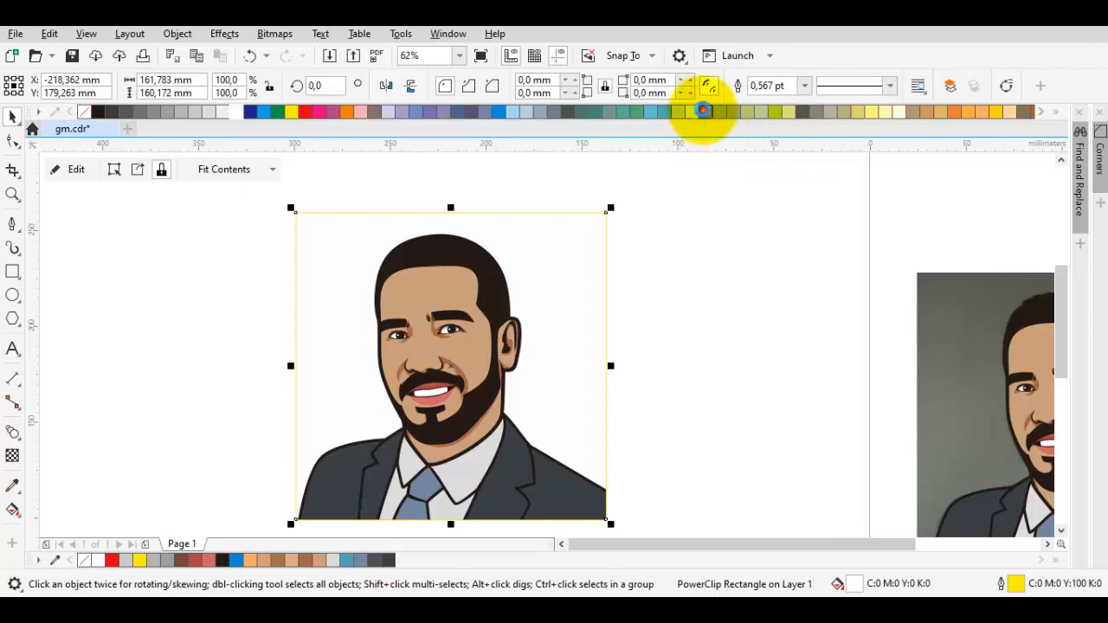
pyautogui.click(704, 111)
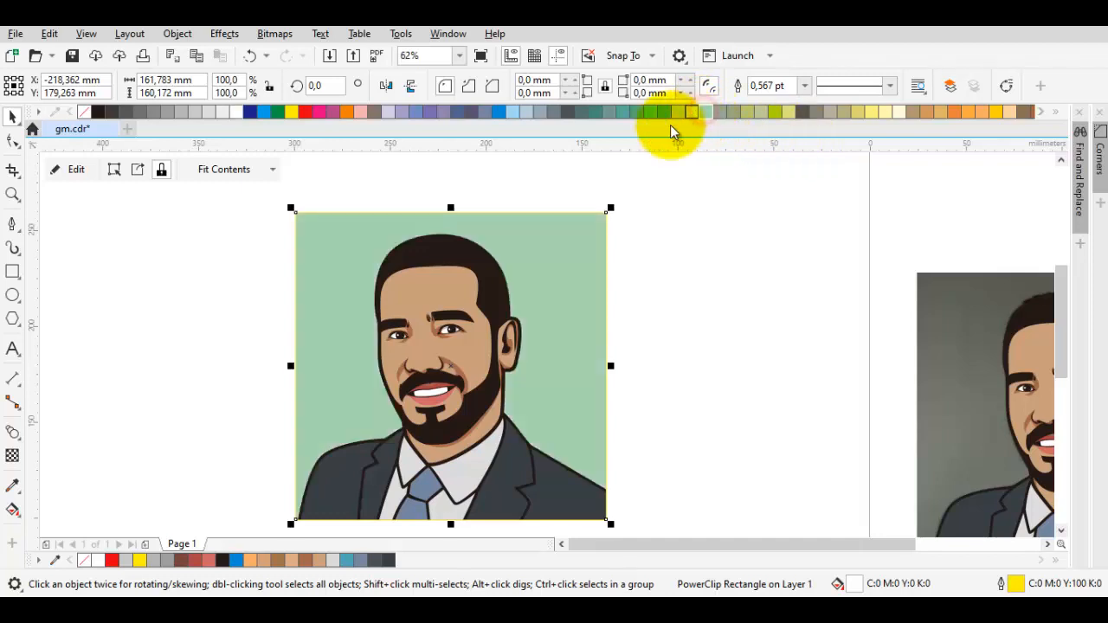
pyautogui.click(855, 112)
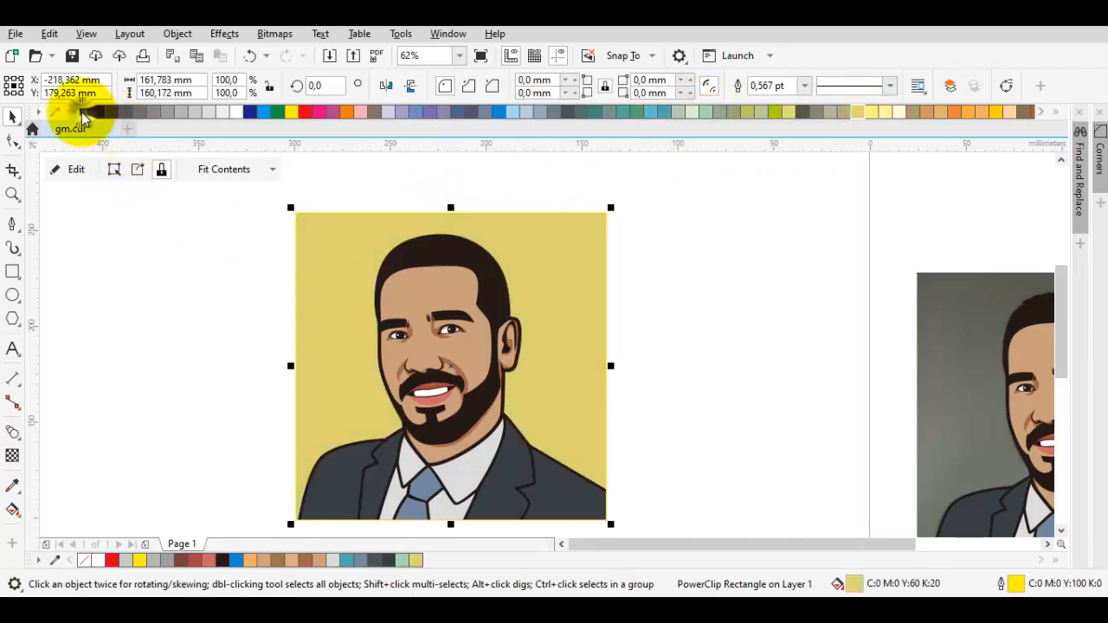
pyautogui.rightClick(83, 112)
pyautogui.click(124, 231)
pyautogui.moveTo(227, 266); pyautogui.dragTo(338, 256)
pyautogui.scroll(-1, 325, 235)
pyautogui.scroll(1, 331, 249)
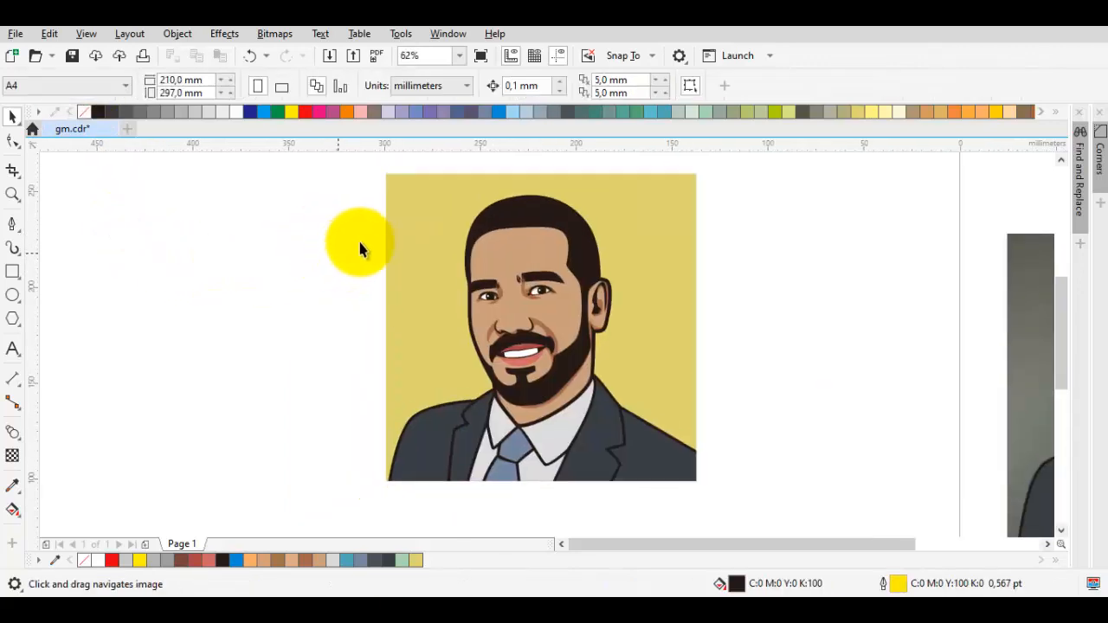